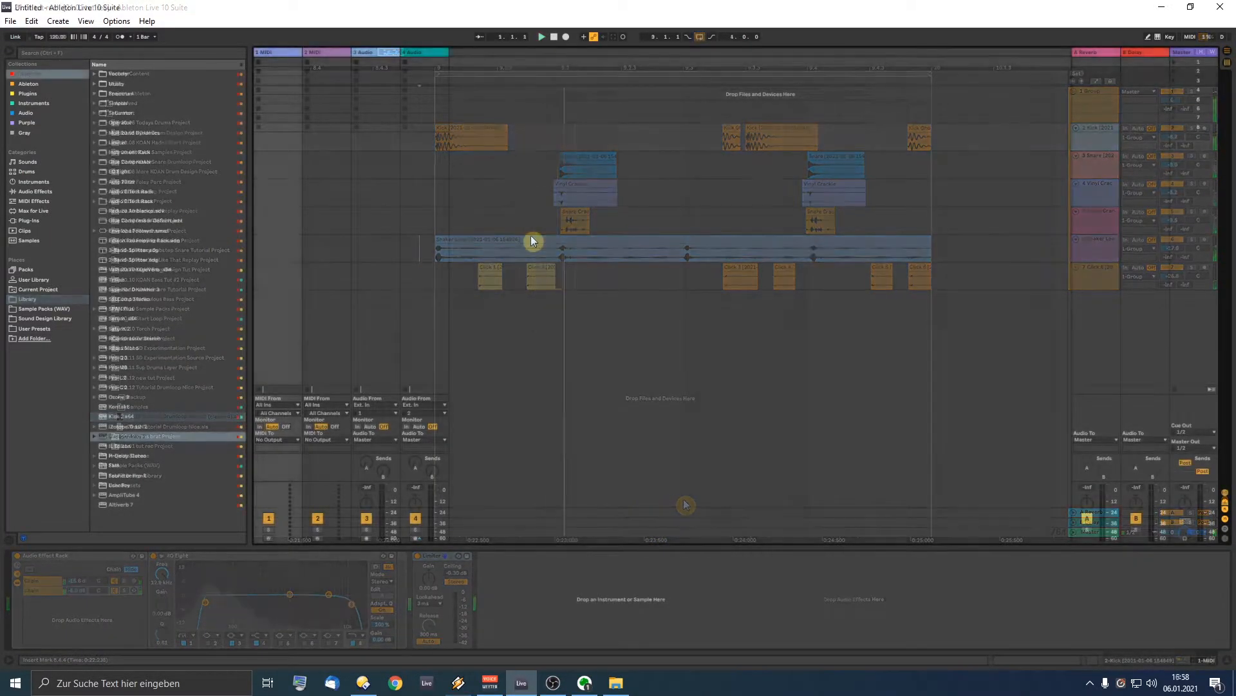
Step: Create a new Live Set, delete the extra tracks to leave one audio track, and show Arrangement View
click(13, 23)
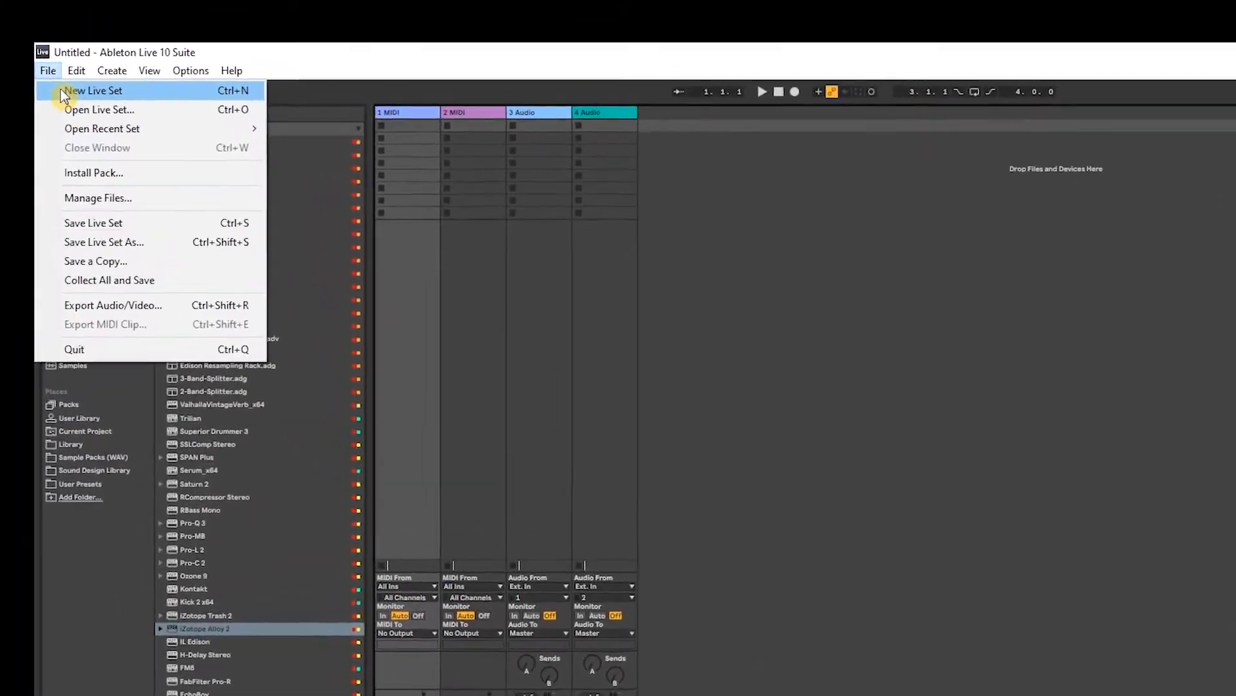
click(68, 64)
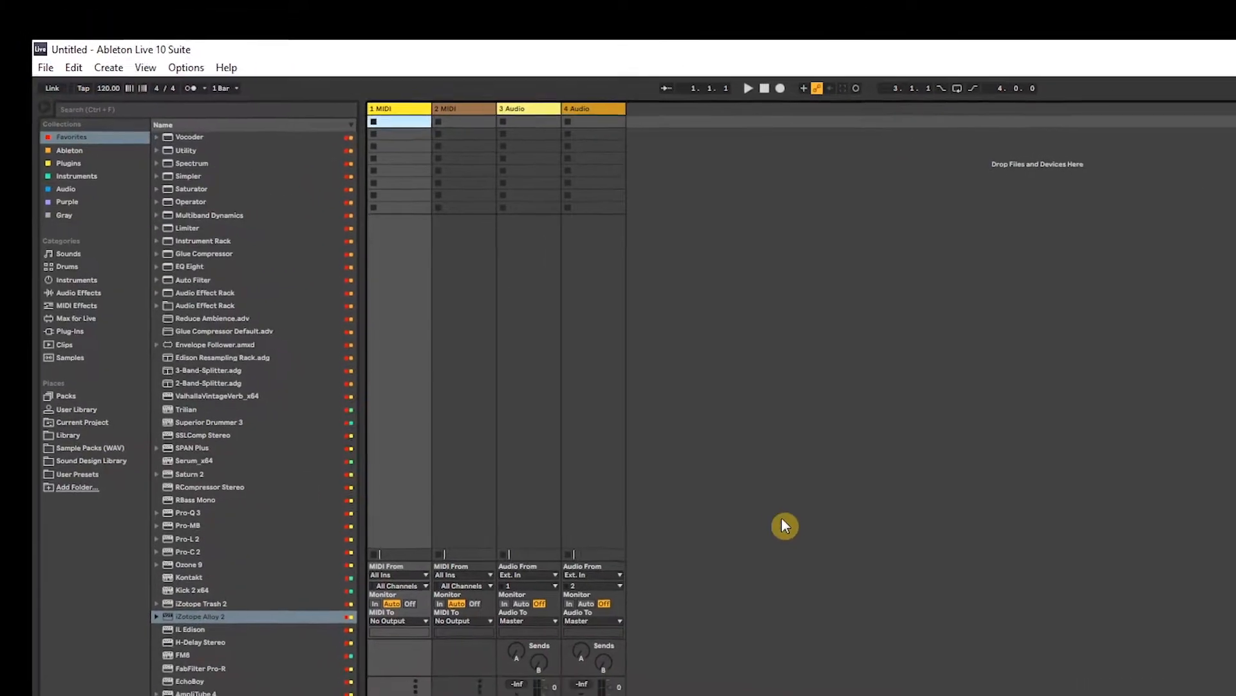
click(411, 115)
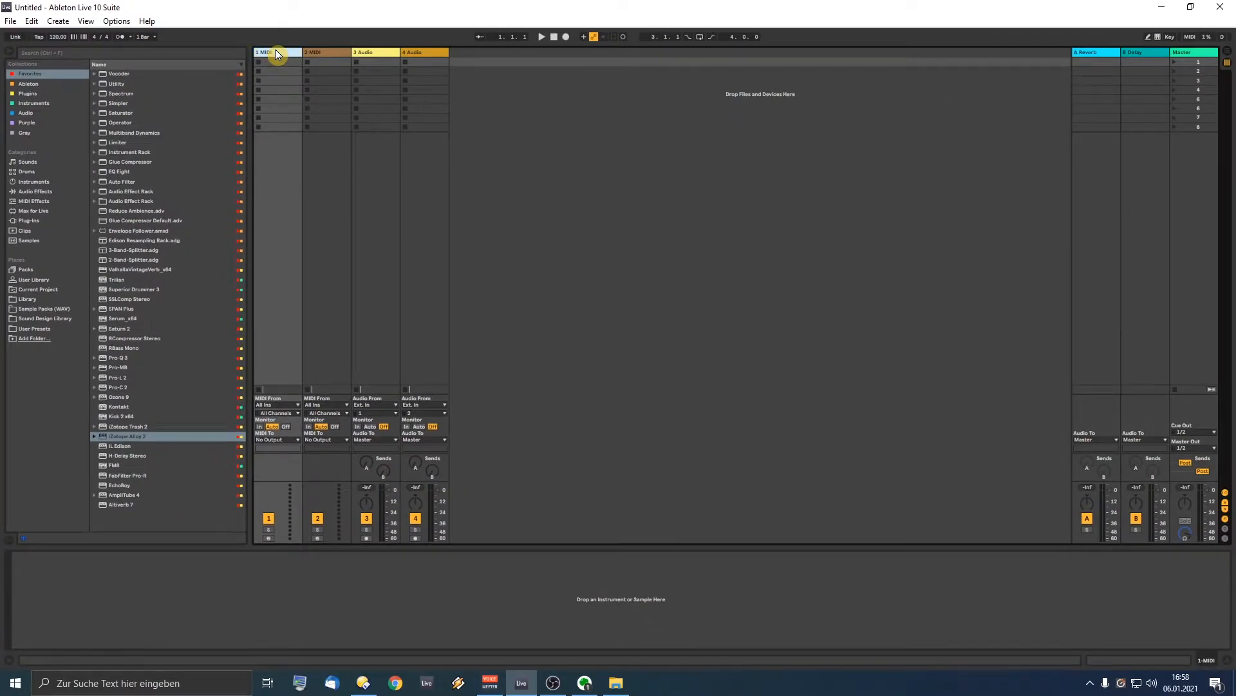
key(Delete)
key(Delete)
key(Delete)
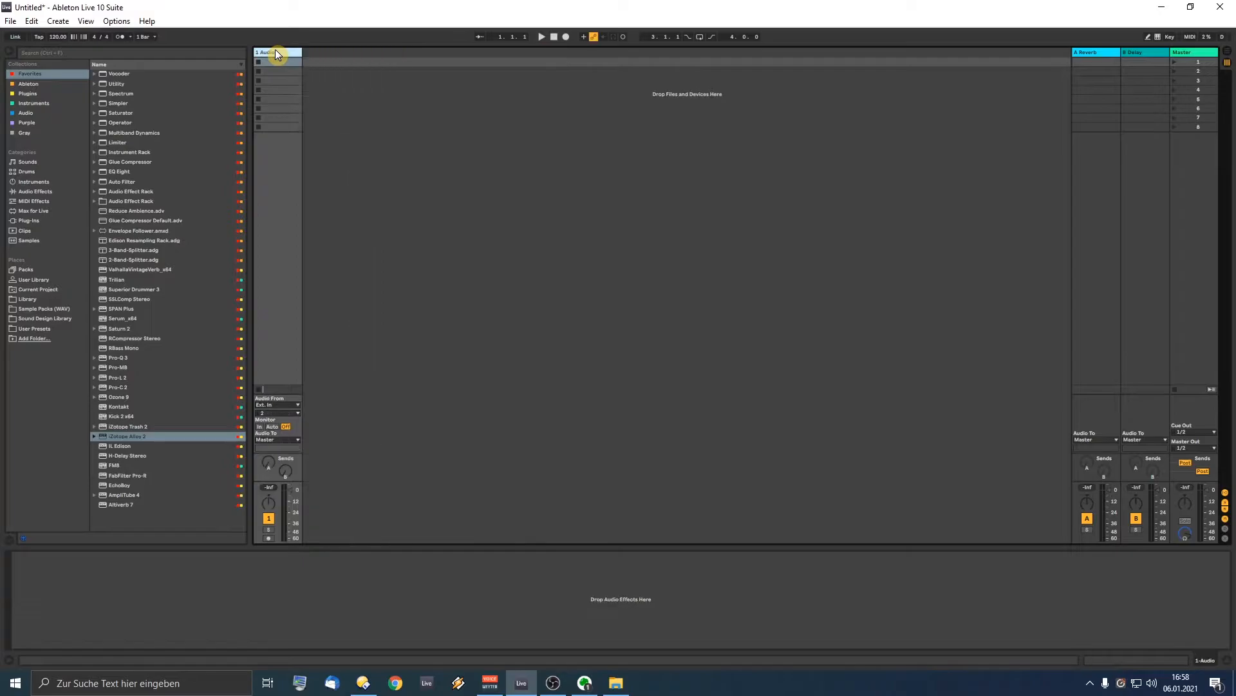
key(Tab)
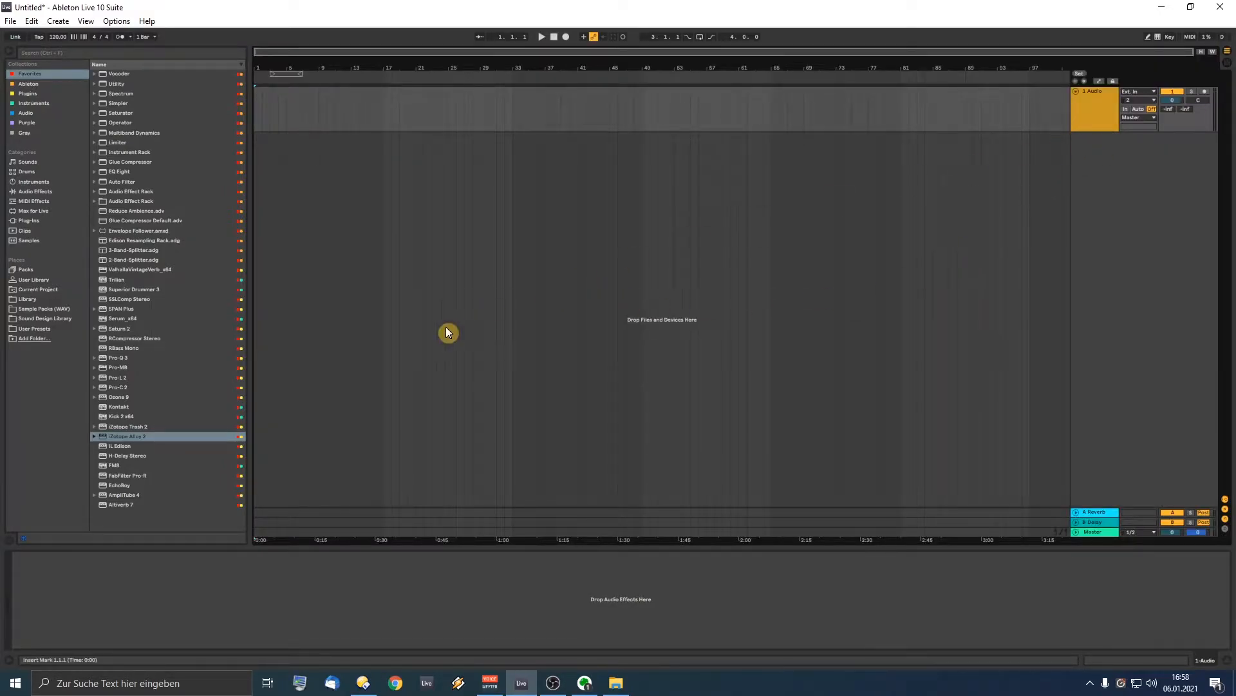
Step: Show the Sound Design Library folders and set the tempo to 86 BPM
click(44, 318)
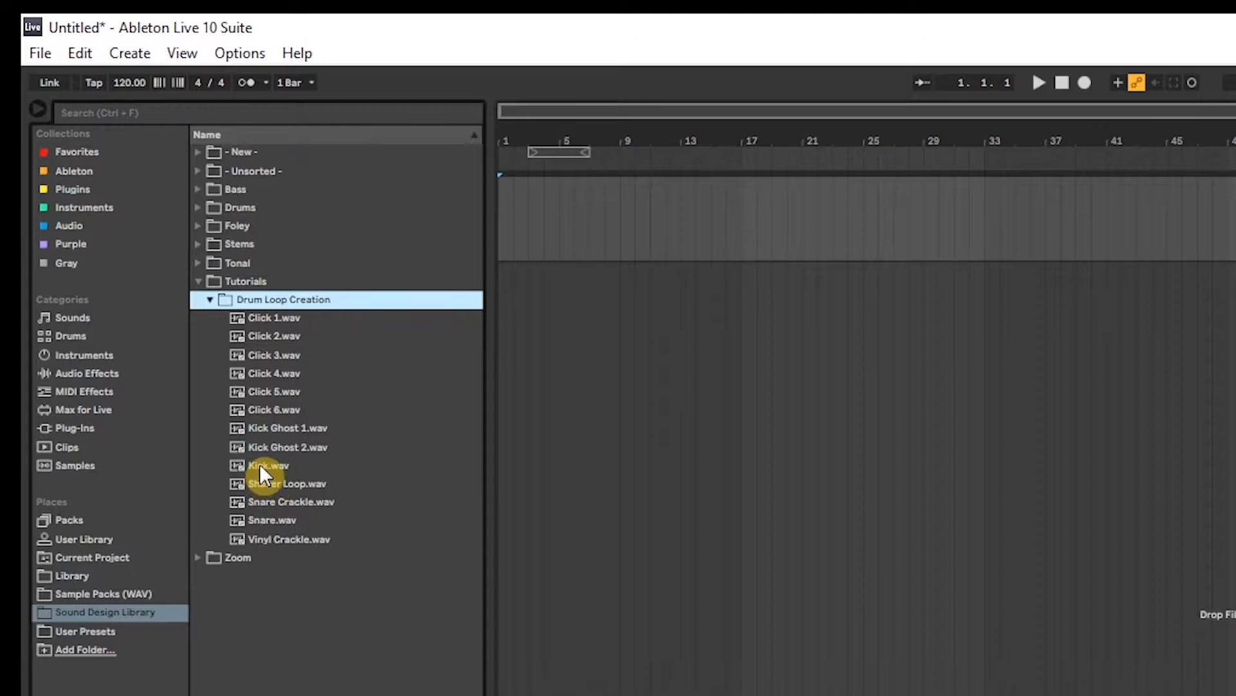
click(128, 80)
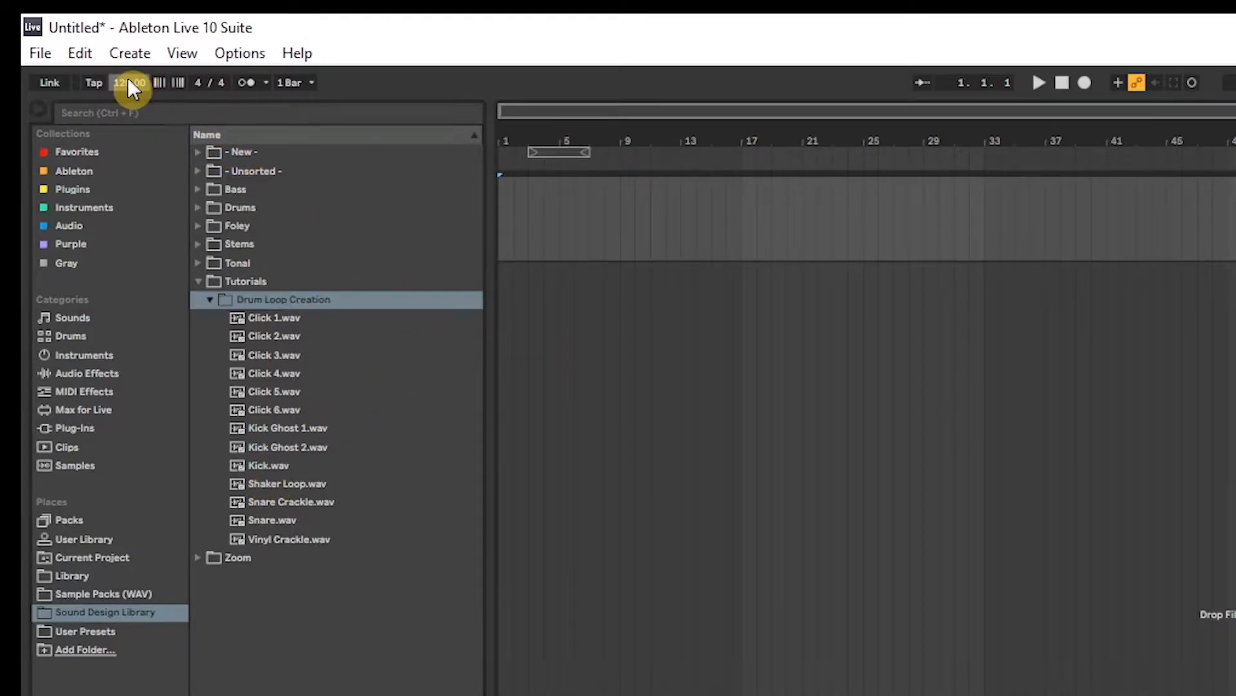
text(86)
key(Return)
Step: Place Kick.wav and Snare.wav at bar 9 and copy the Snare clip later in the bar
drag(614, 142, 614, 244)
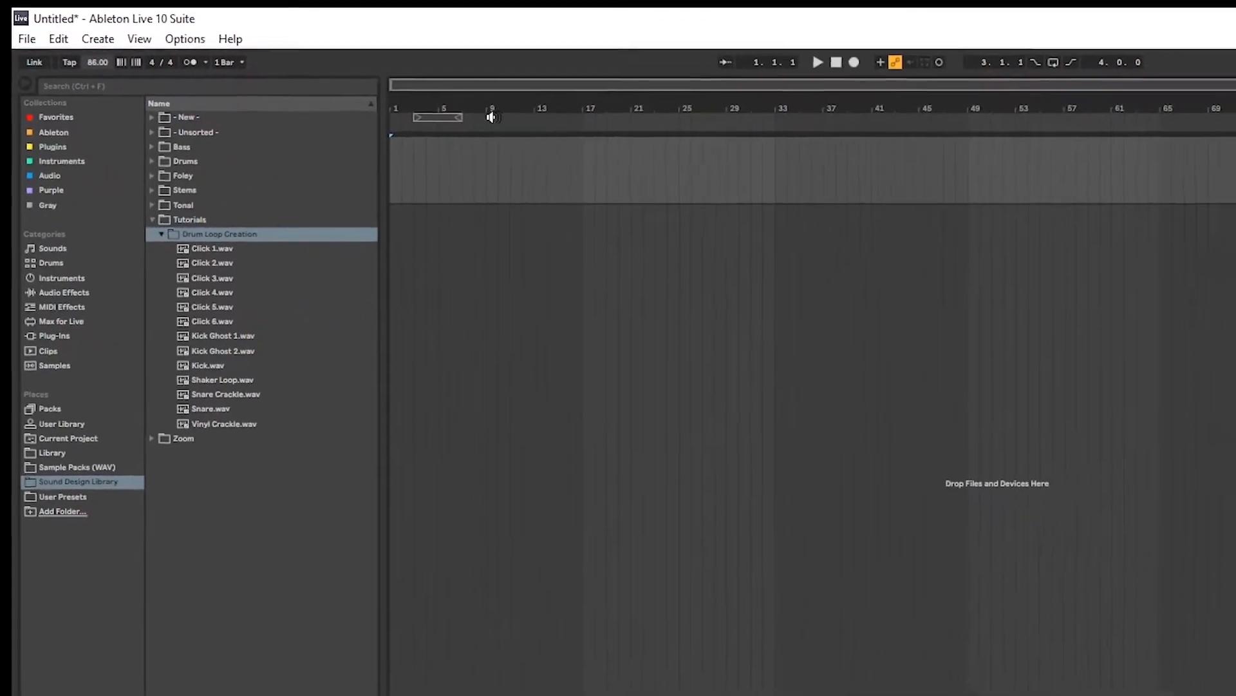
drag(133, 242, 338, 117)
drag(137, 273, 347, 145)
drag(338, 59, 425, 140)
drag(506, 141, 912, 166)
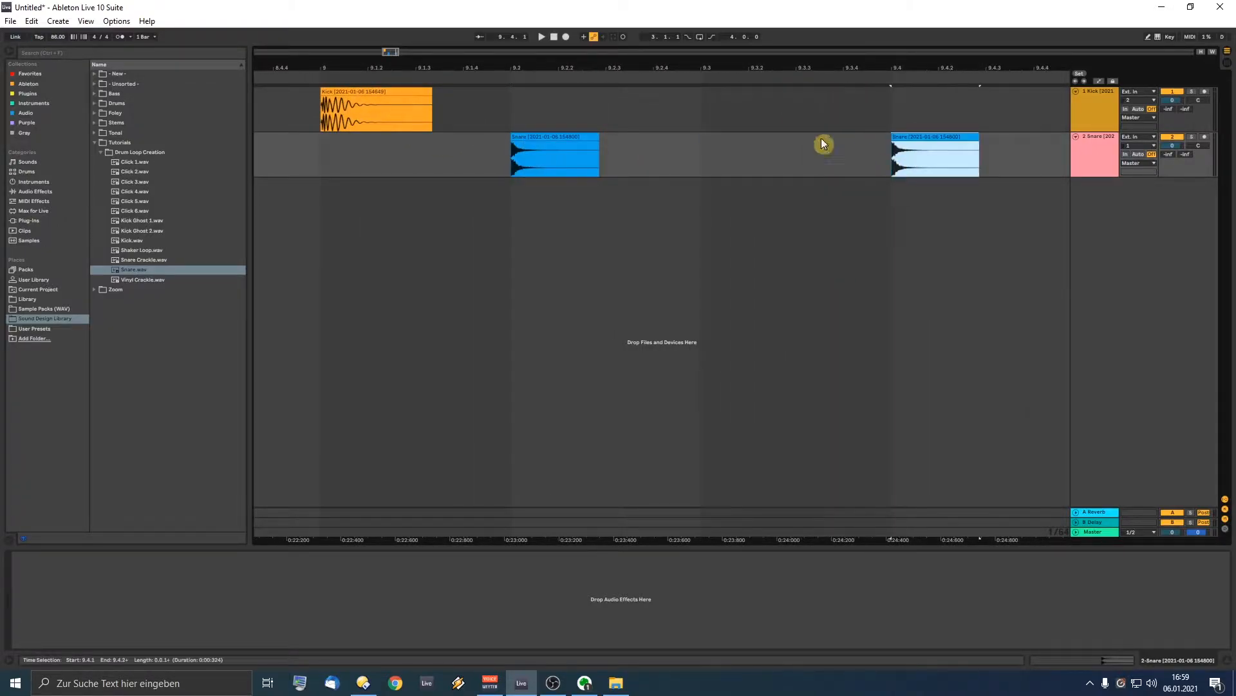
Step: Loop bar 9 with Ctrl+L and add Shaker Loop.wav on a new track
drag(683, 65, 584, 45)
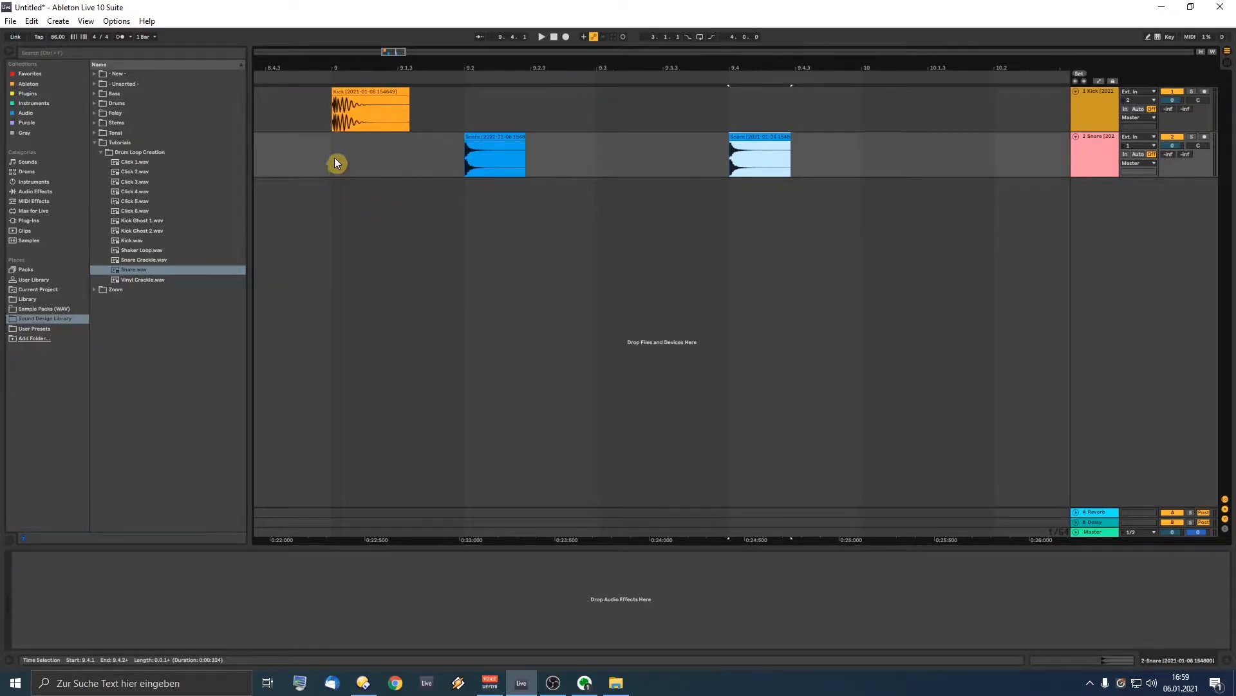
drag(337, 163, 860, 158)
key(ctrl+l)
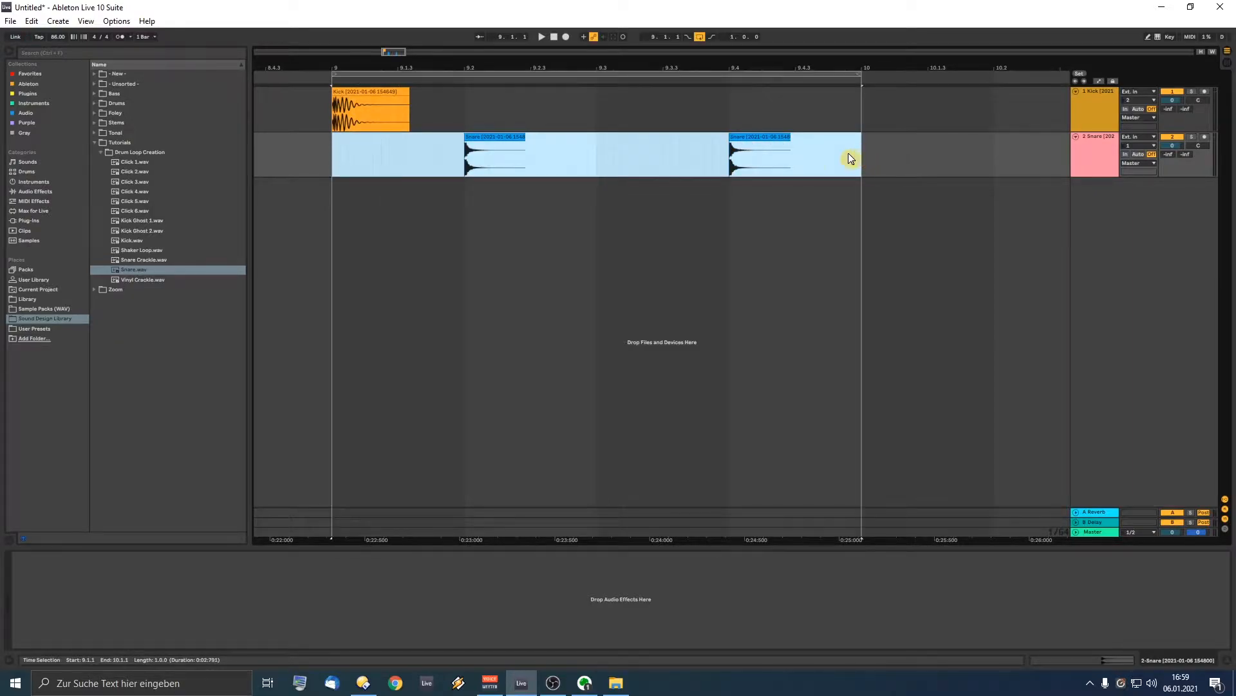
drag(138, 254, 331, 191)
Step: Play the loop from just before bar 9 and copy the Kick clip to beat 3 of bar 9
click(316, 194)
key(space)
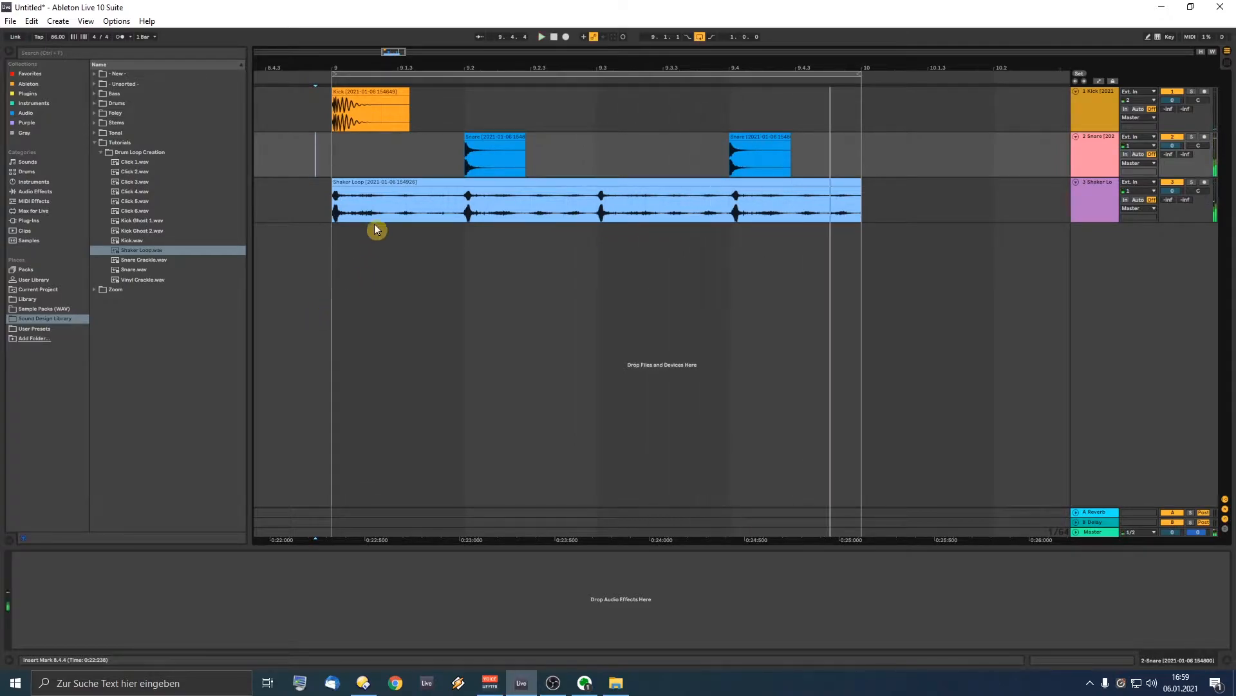
drag(351, 103, 681, 102)
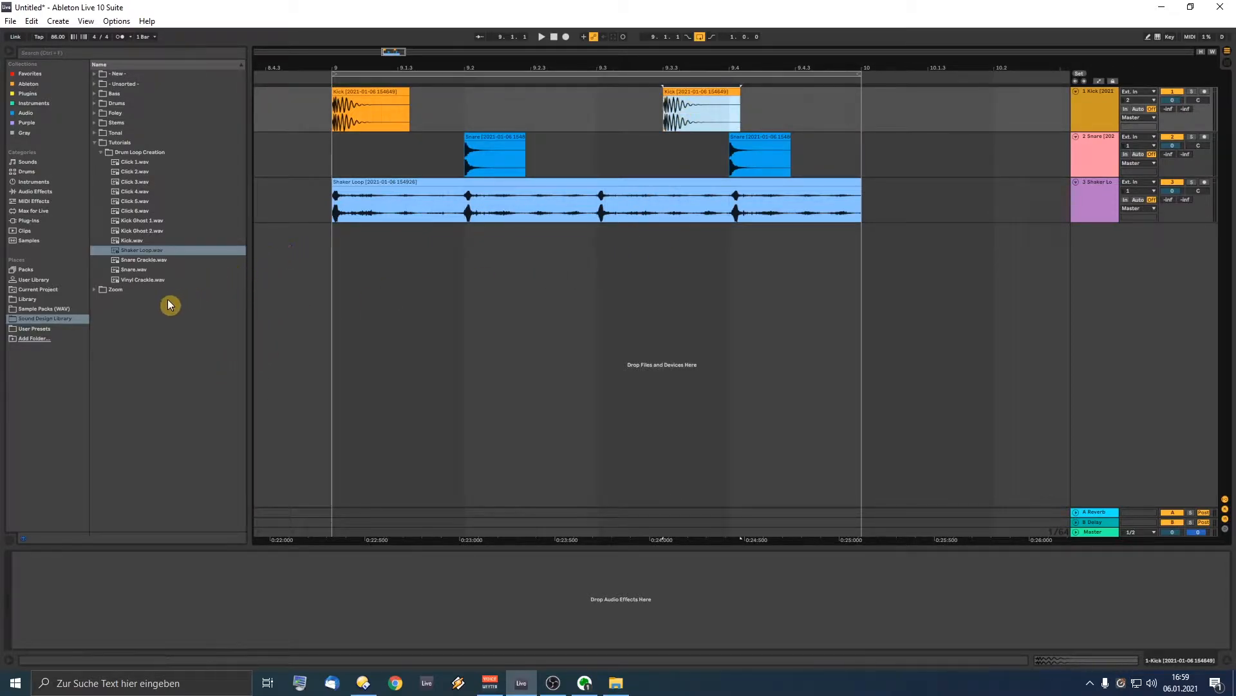
Step: Add Kick Ghost 1 and Kick Ghost 2 clips to the Kick track and zoom to review them
drag(141, 221, 643, 114)
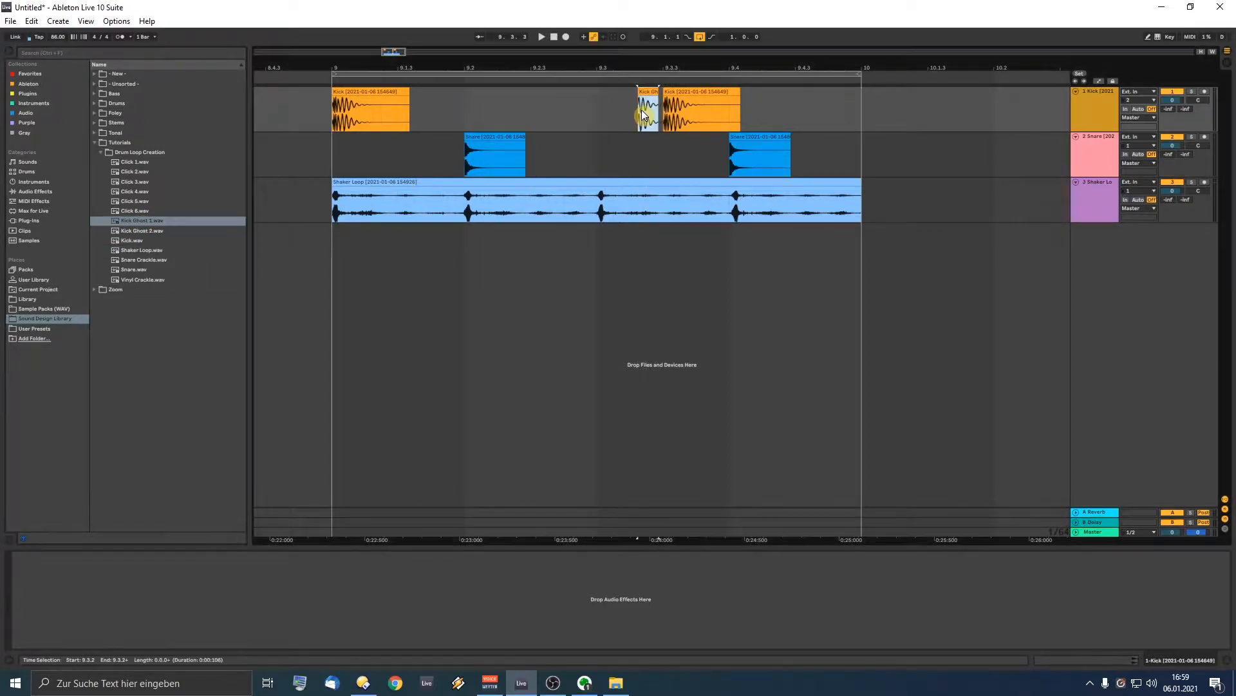
drag(138, 230, 828, 102)
click(648, 90)
key(z)
drag(395, 71, 385, 26)
drag(472, 68, 932, 118)
Step: Trim the start of the first Kick clip, auditioning the result during playback
key(z)
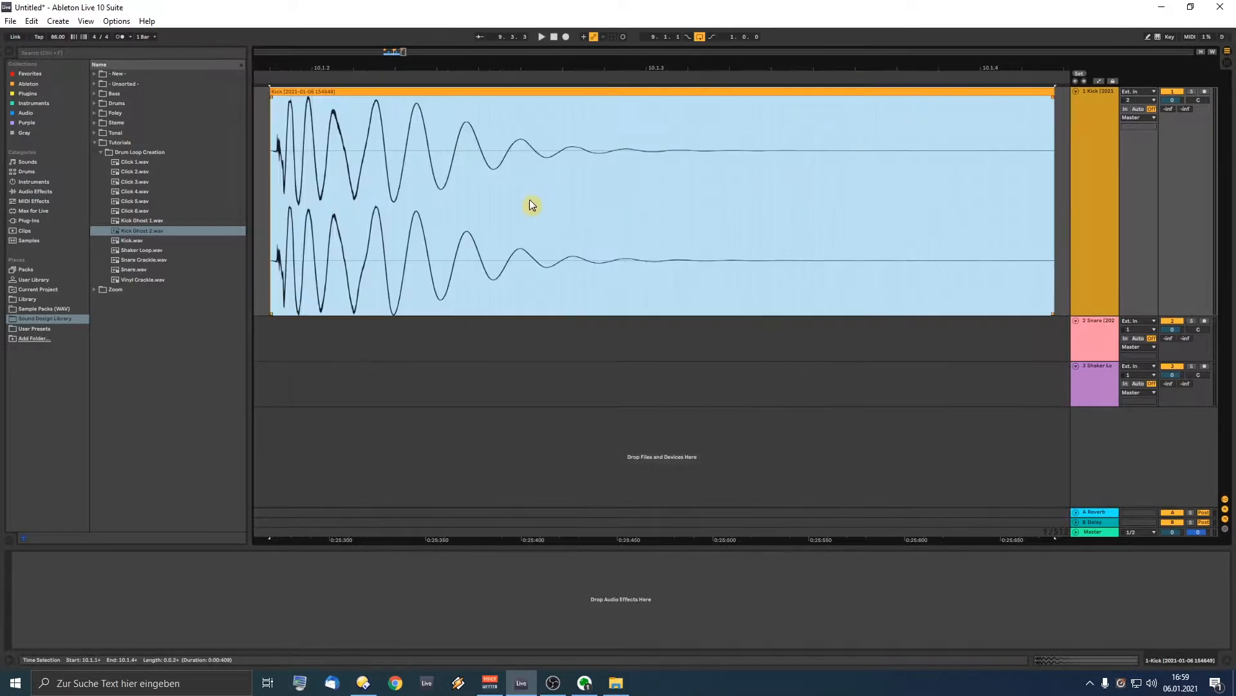
scroll(281, 103, up, 2)
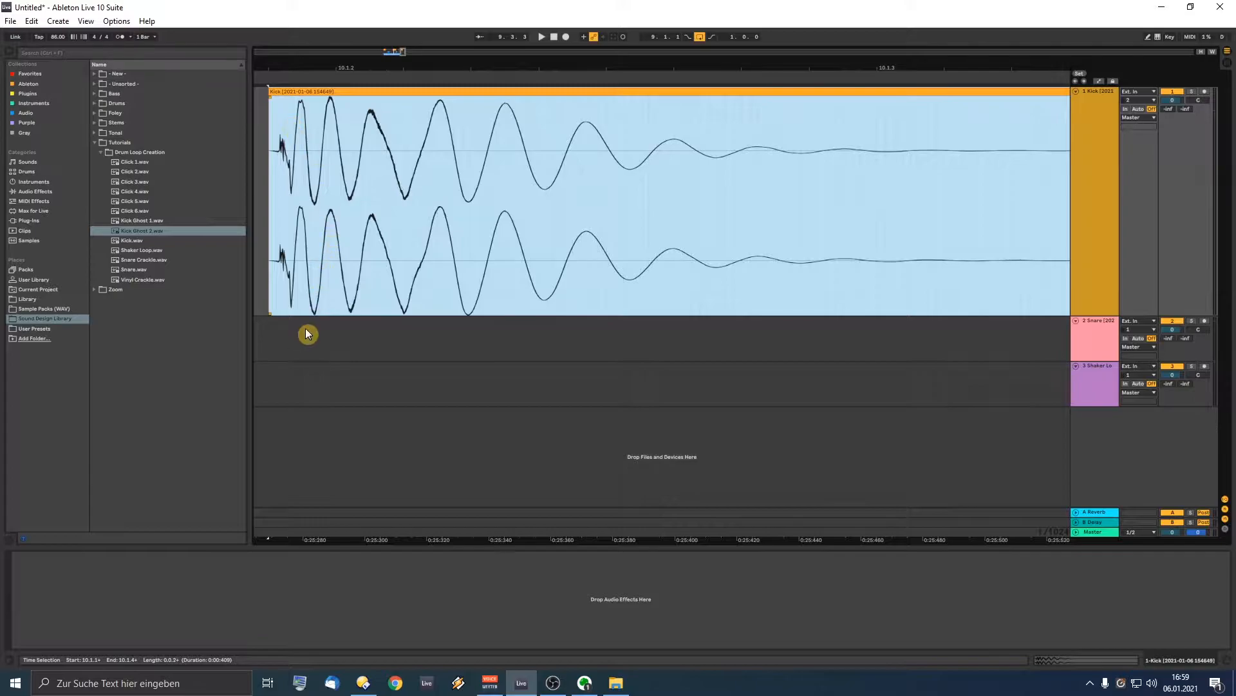
drag(271, 92, 360, 92)
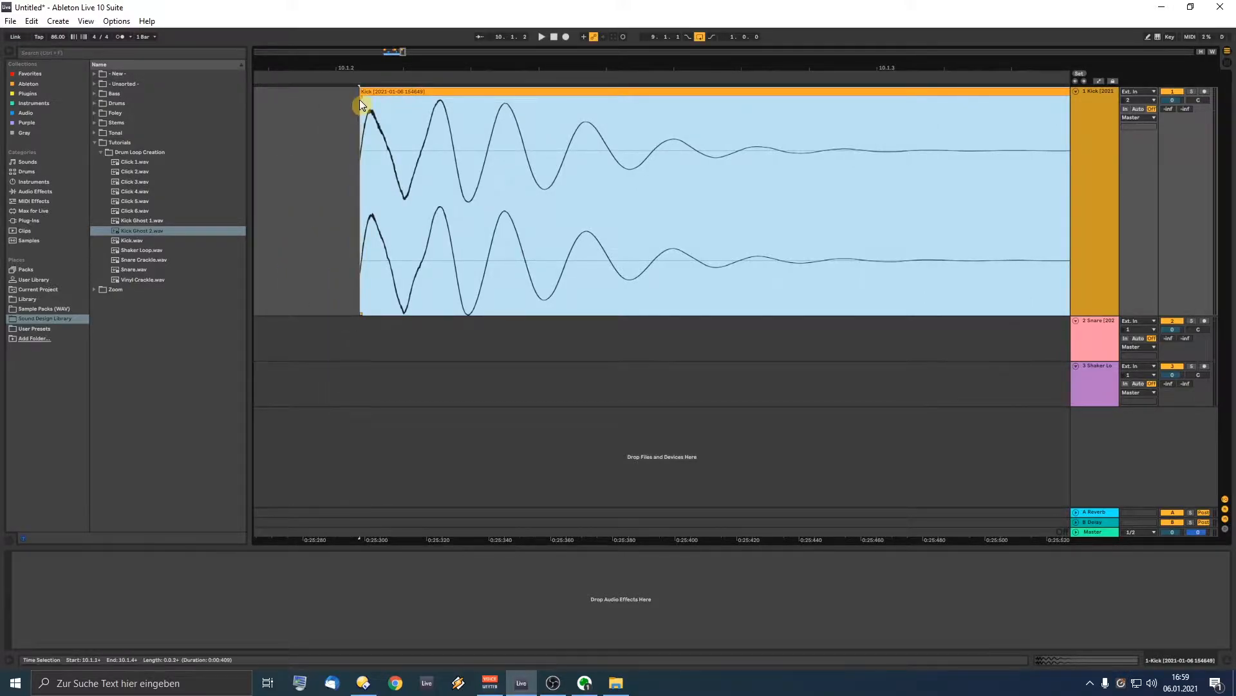
click(315, 145)
key(space)
key(space)
mouse_move(360, 91)
mouse_down()
mouse_move(389, 91)
mouse_move(420, 39)
mouse_move(617, 10)
mouse_up()
click(341, 145)
key(space)
key(space)
Step: Give Kick Ghost 1 a short fade-out and audition it
click(410, 91)
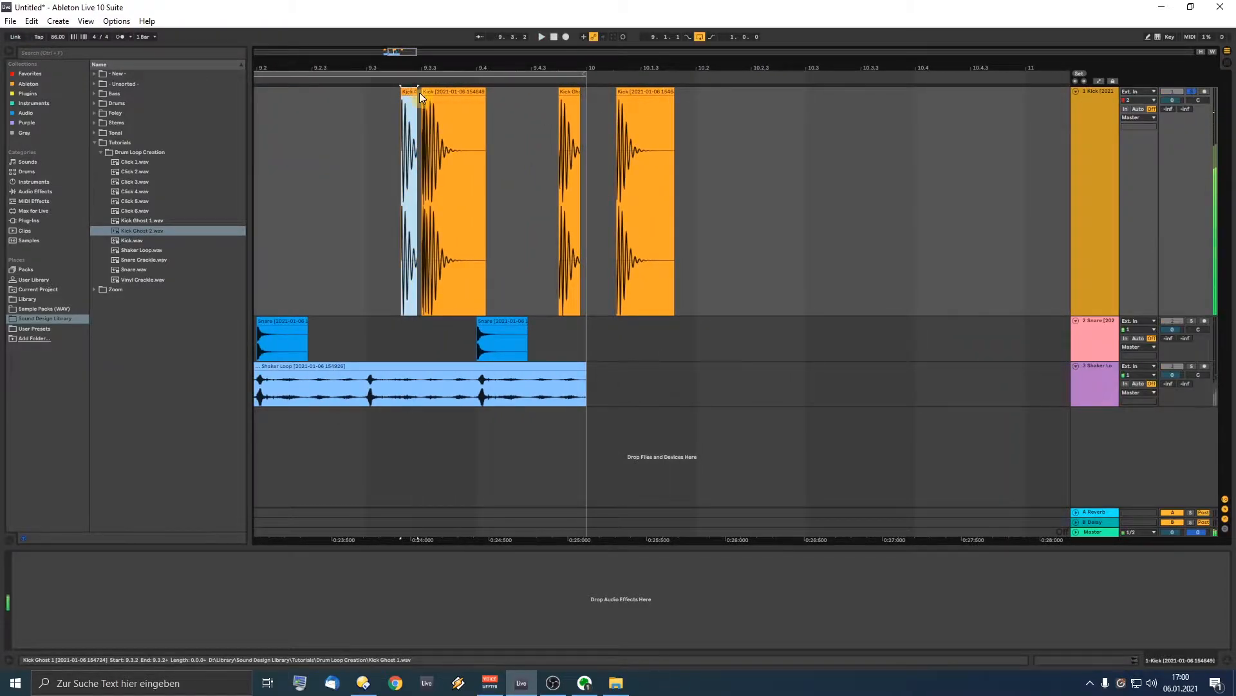
drag(414, 67, 450, 98)
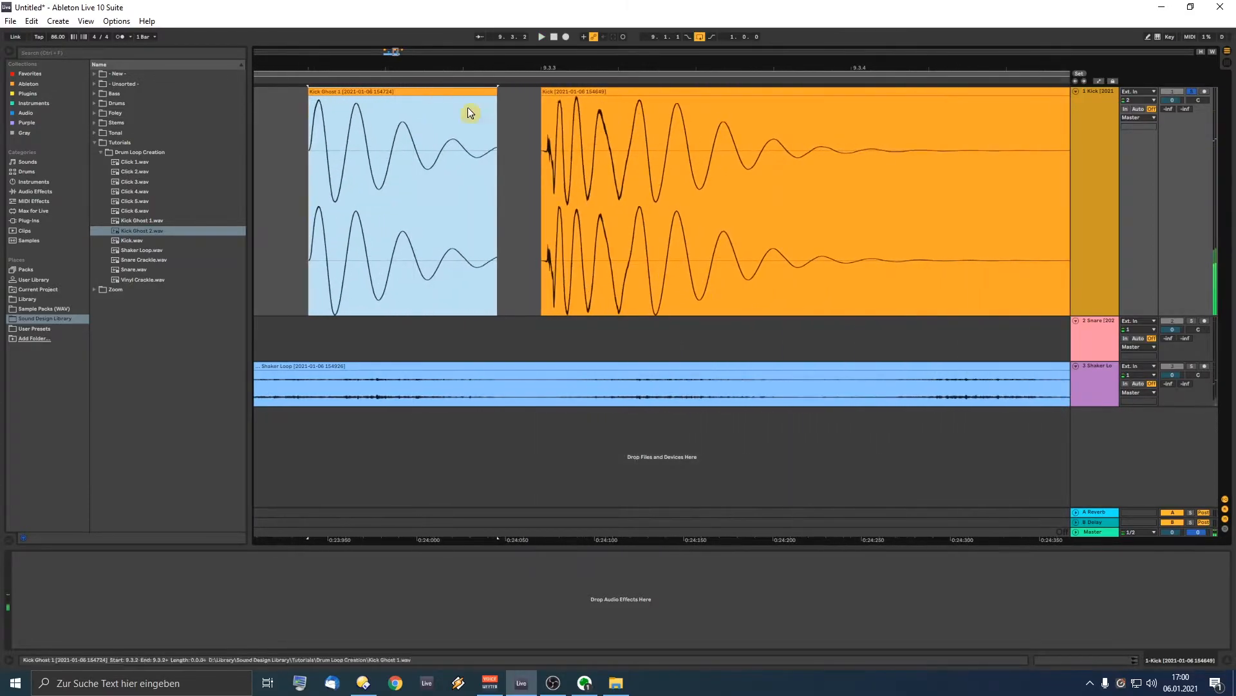
click(498, 90)
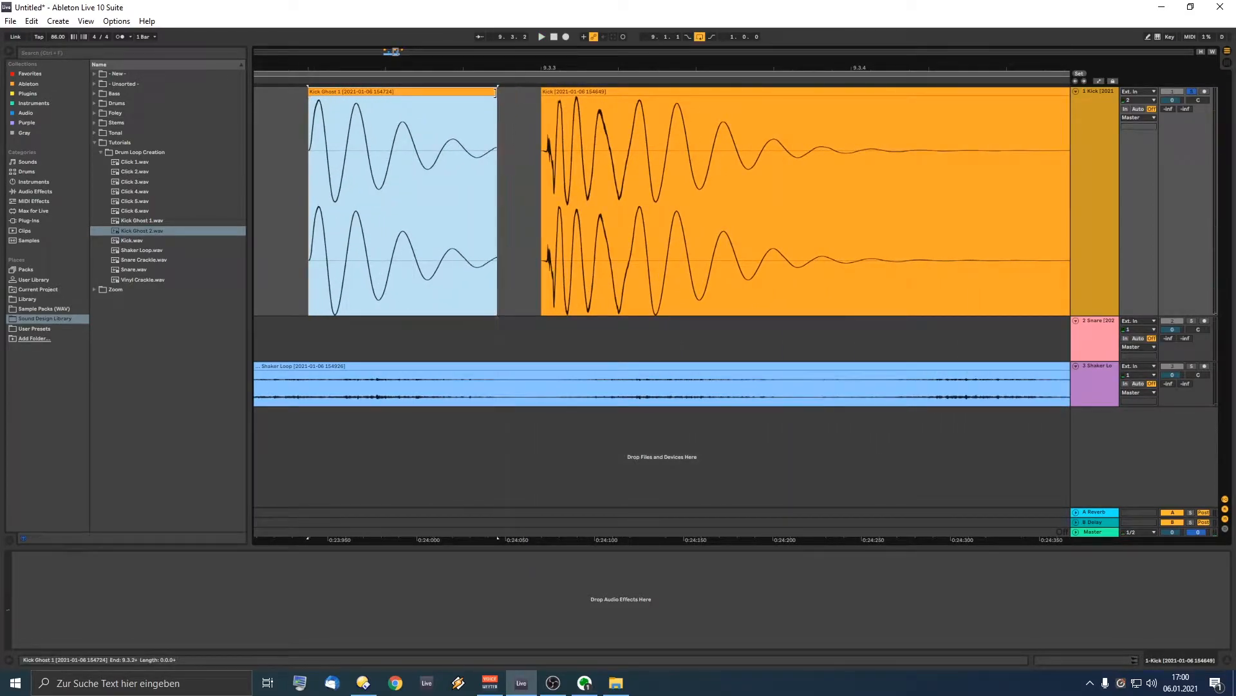
drag(495, 96, 480, 97)
drag(424, 64, 424, 36)
click(415, 90)
key(ctrl+space)
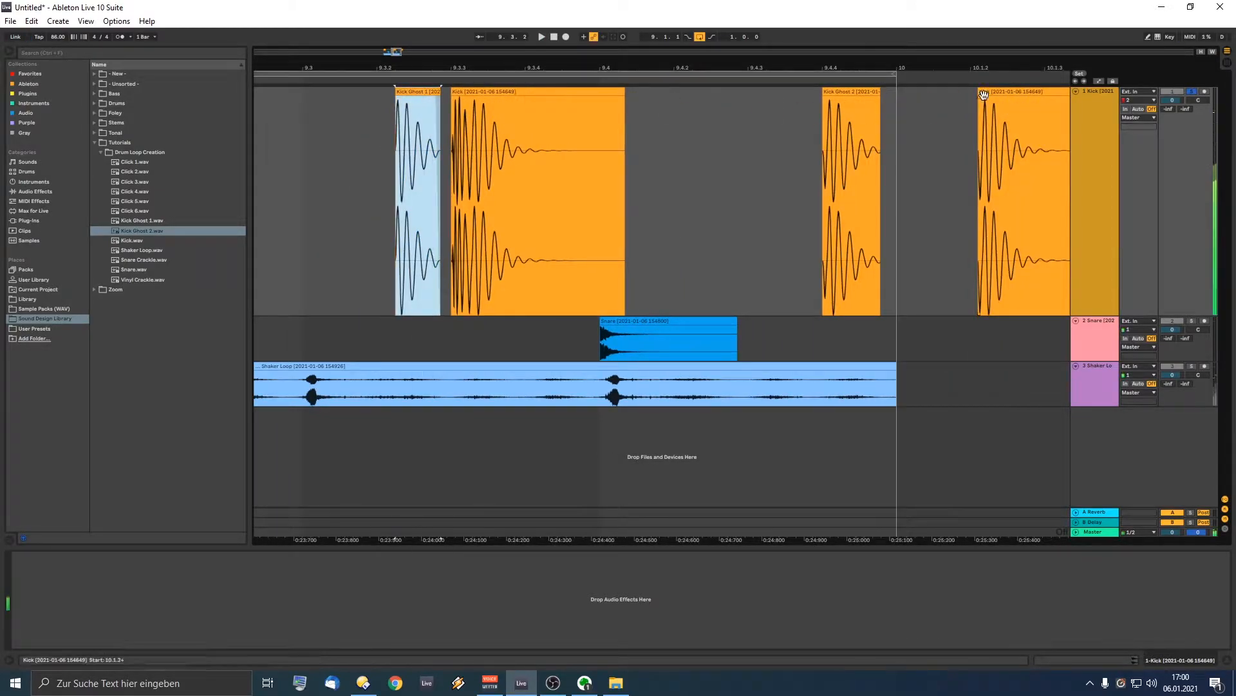
Step: Trim the start of the later Kick clip and audition it
click(979, 93)
drag(978, 91, 989, 86)
key(ctrl+space)
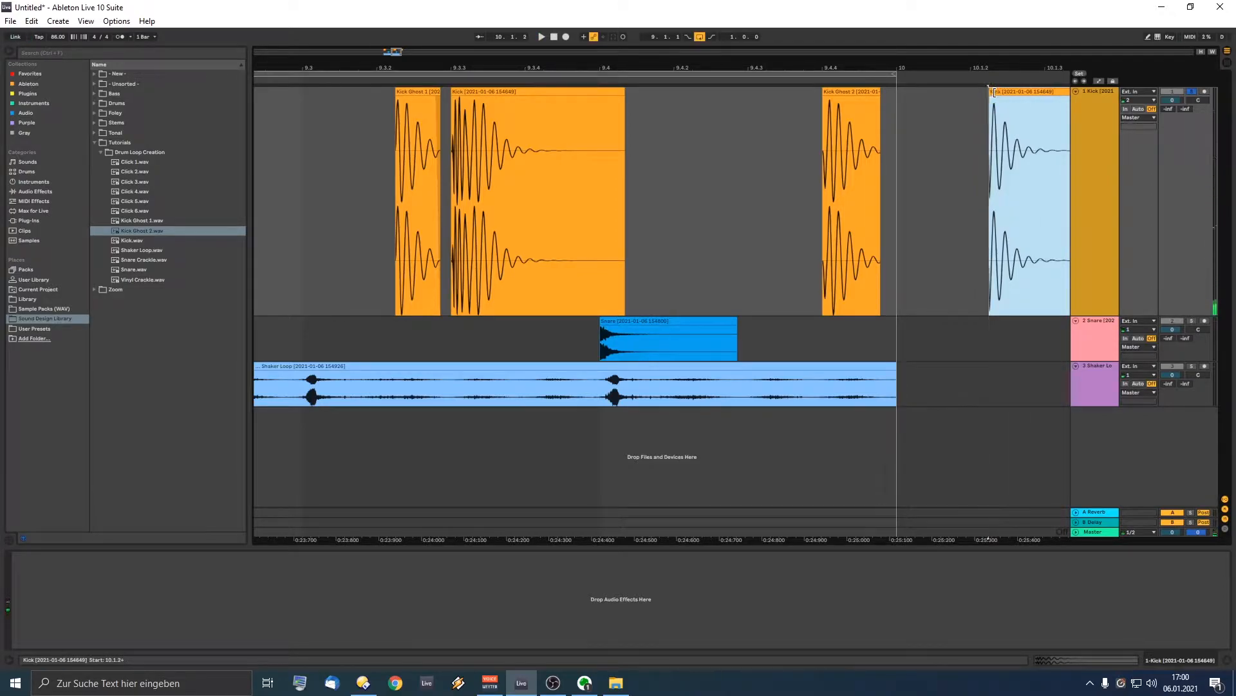
Step: Re-enable looping, move Kick Ghost 2 to the loop end, and delete the Kick past the loop end
click(418, 91)
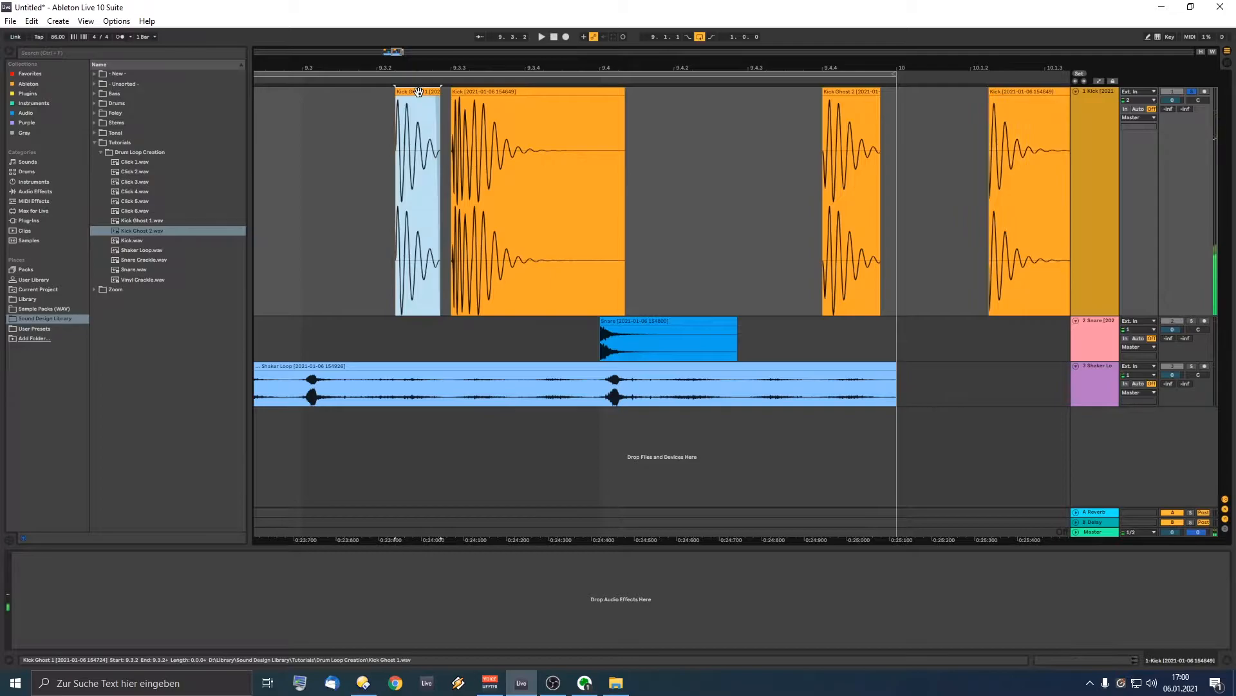
click(828, 91)
key(space)
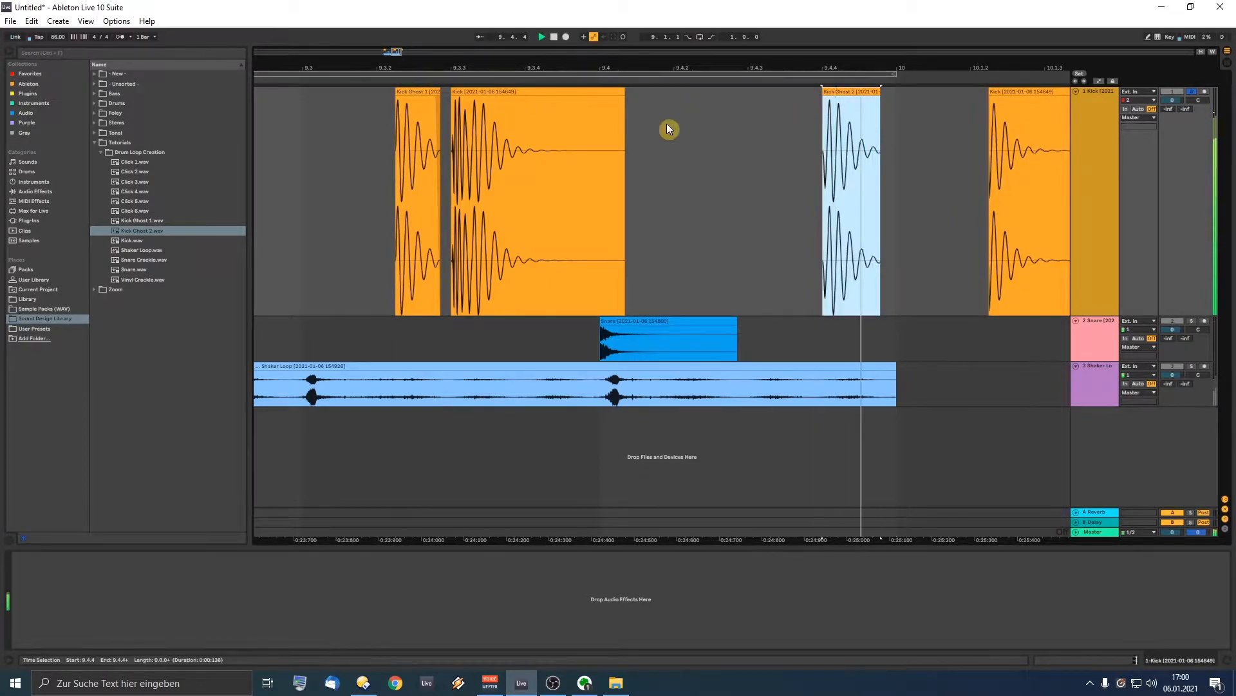
key(ctrl+l)
click(318, 149)
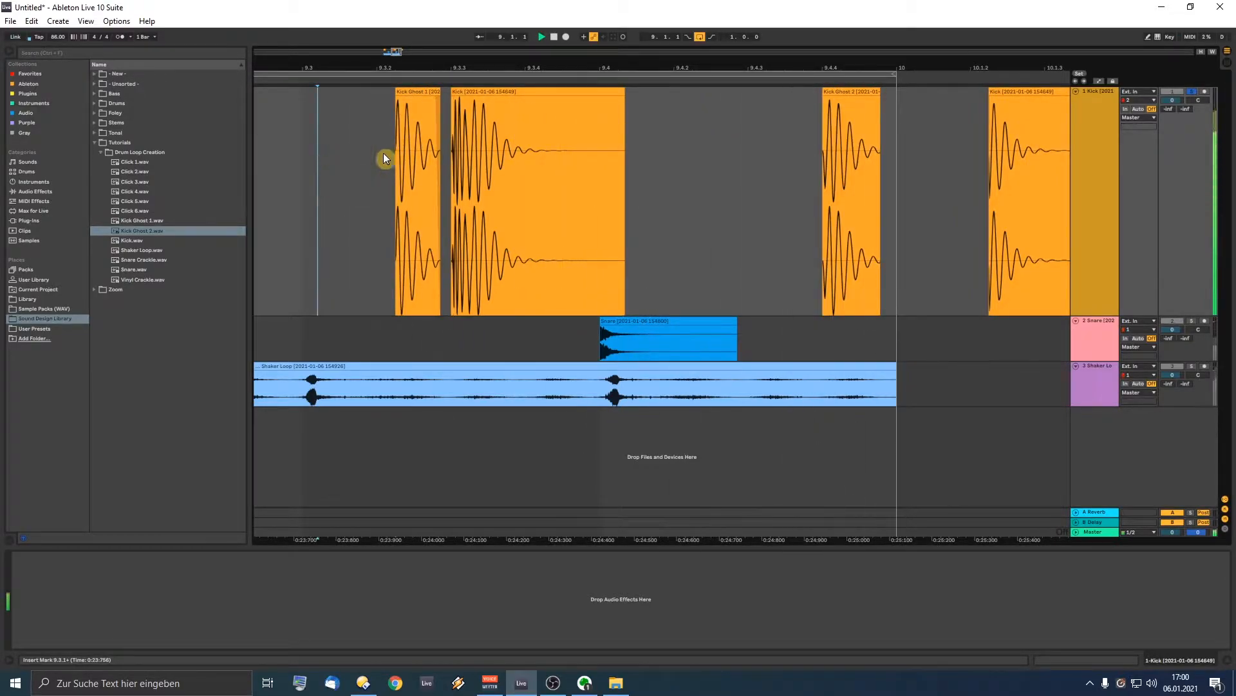
drag(856, 98, 819, 70)
click(847, 94)
key(Delete)
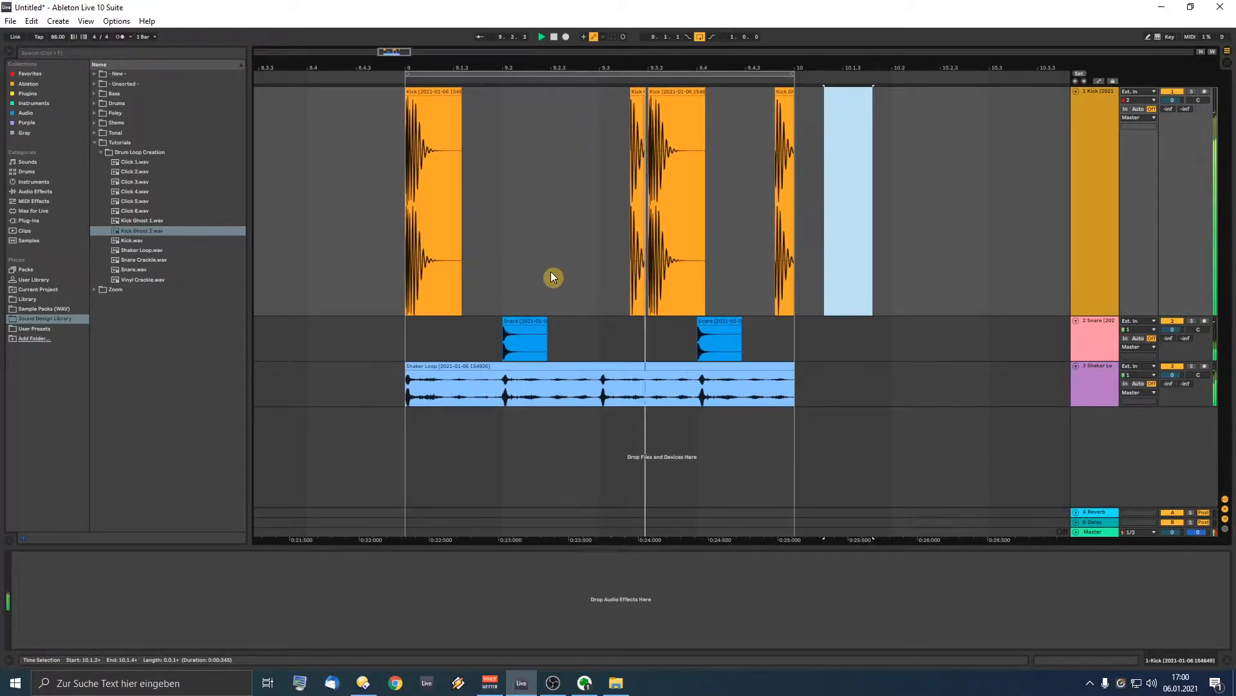
Step: Stop playback and resize tracks: Kick shorter, Snare and Shaker taller
key(space)
click(549, 227)
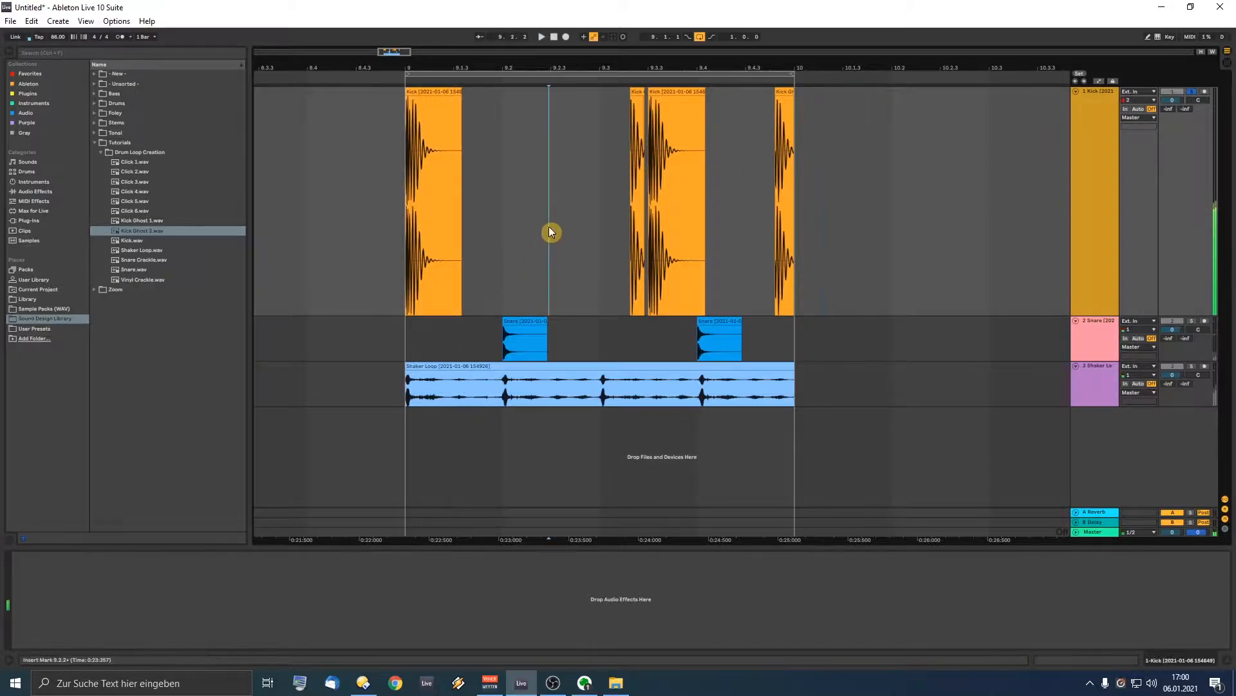
drag(1163, 314, 1181, 191)
drag(1163, 291, 1160, 351)
drag(1195, 394, 1195, 456)
Step: Insert two audio tracks after Snare holding Vinyl Crackle.wav and Snare Crackle.wav
click(979, 302)
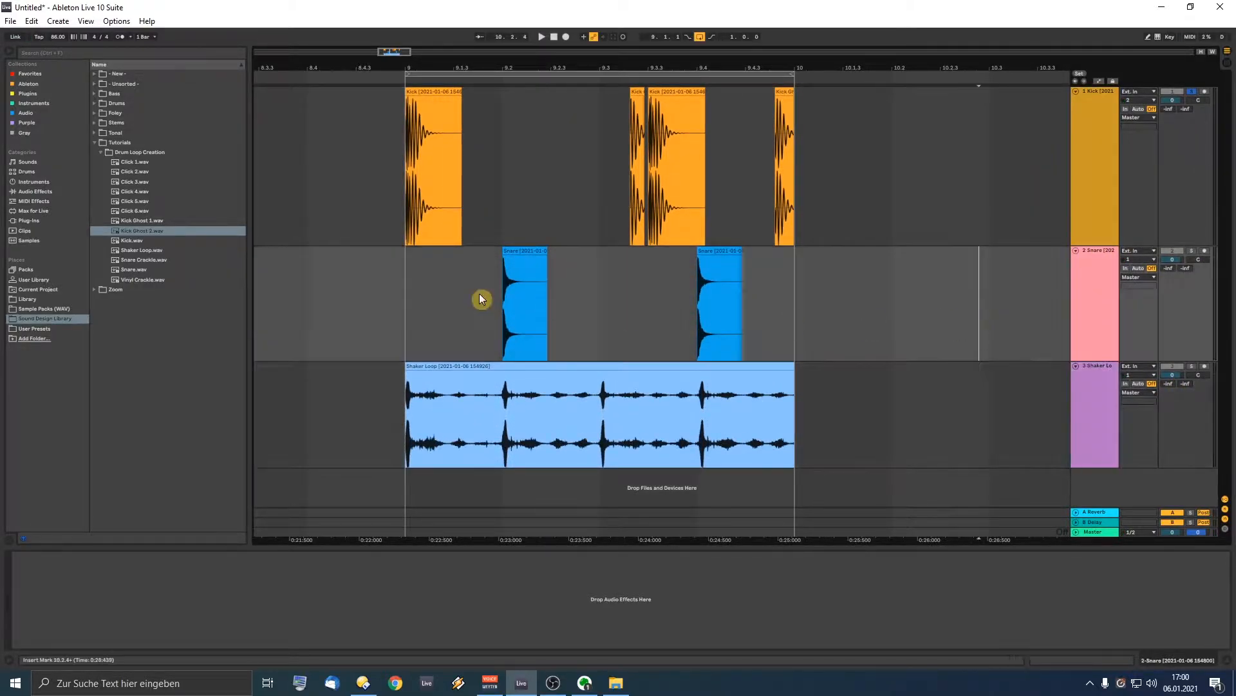
click(1098, 286)
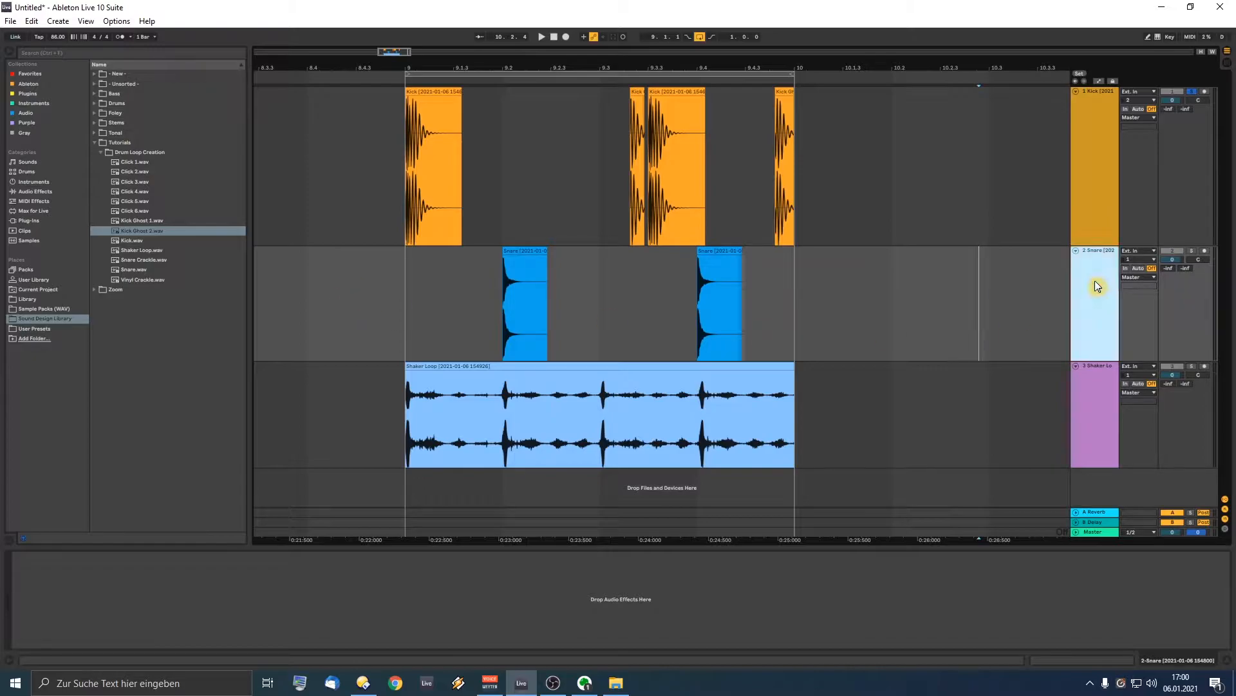
key(ctrl+t)
key(ctrl+t)
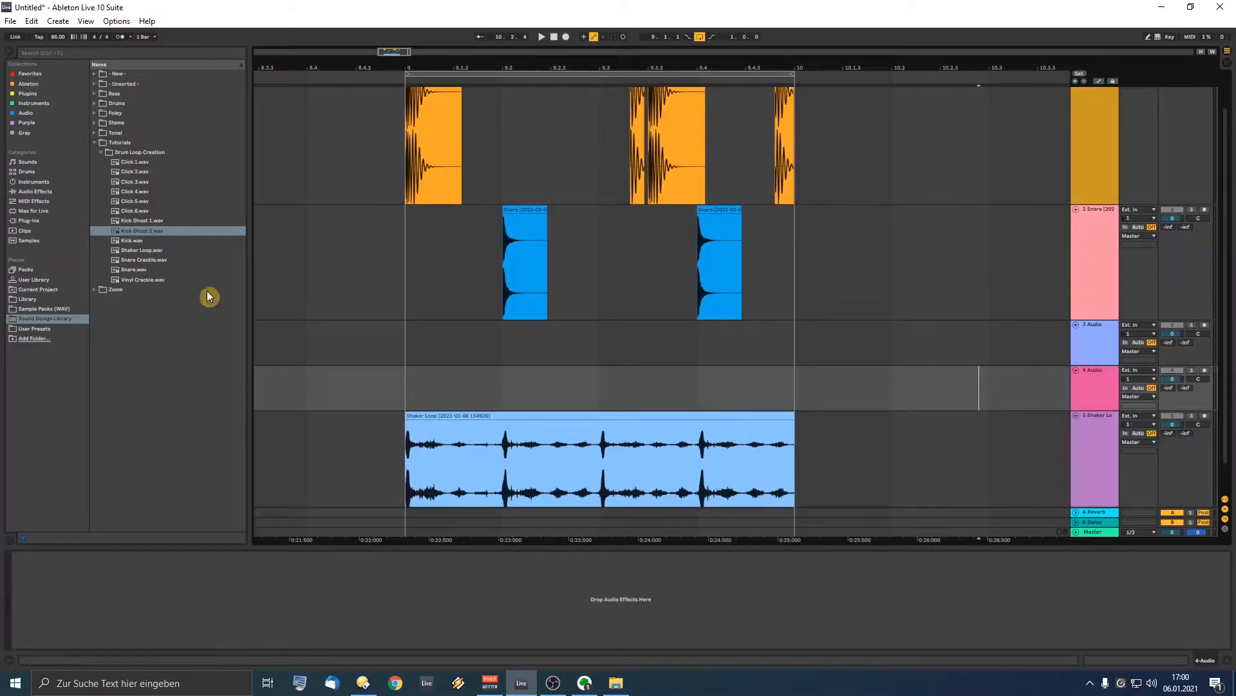
drag(137, 281, 705, 331)
drag(144, 260, 501, 371)
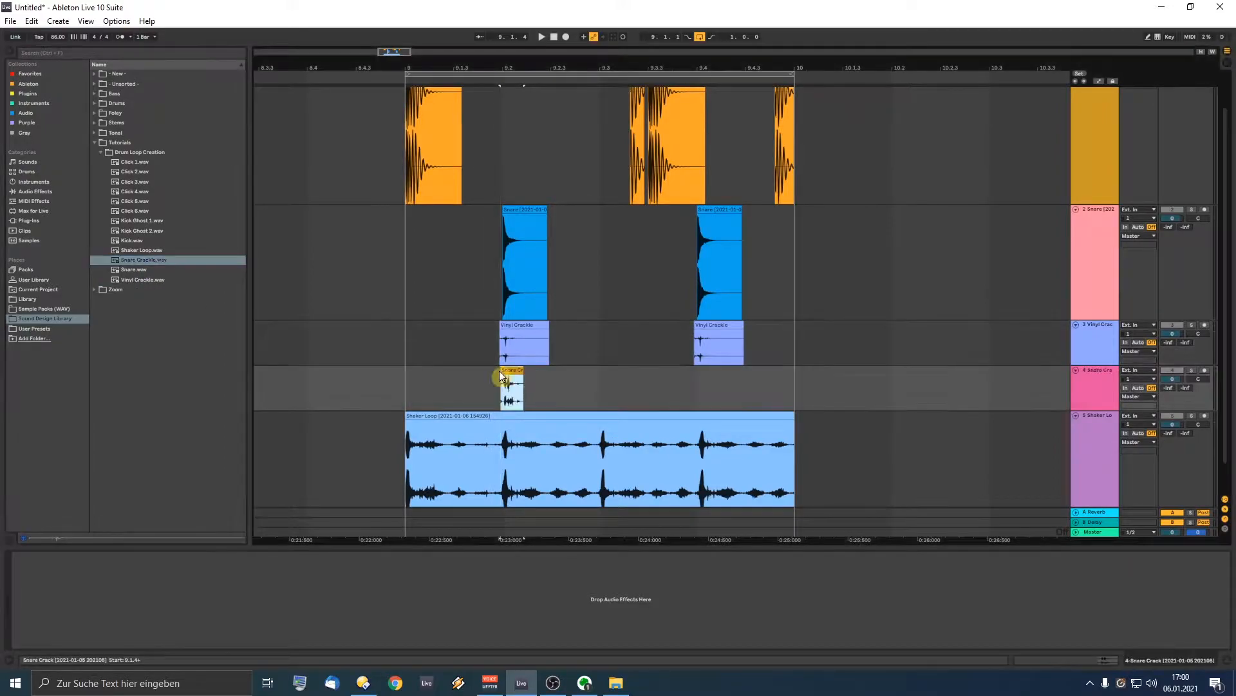
Step: Solo tracks 3 and 4, nudge Vinyl Crackle slightly earlier and Snare Crackle slightly later
click(479, 316)
key(space)
ctrl+click(1192, 325)
ctrl+click(1192, 369)
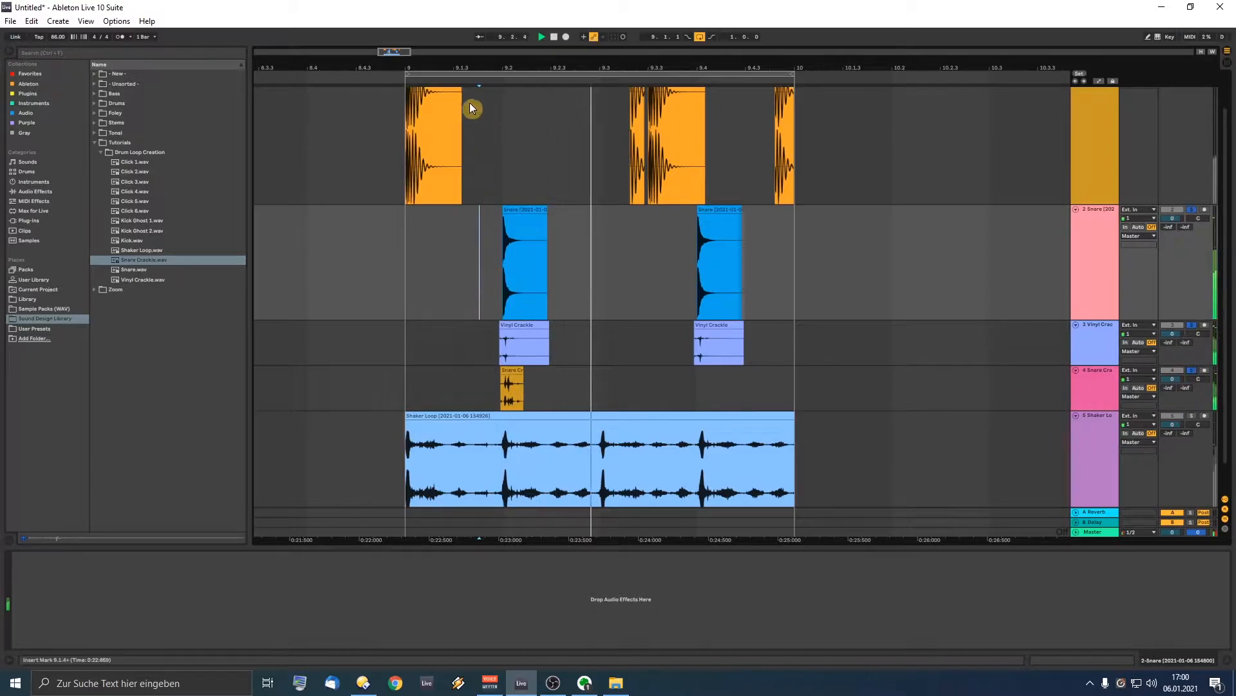
drag(493, 69, 491, 78)
click(479, 331)
drag(531, 325, 536, 373)
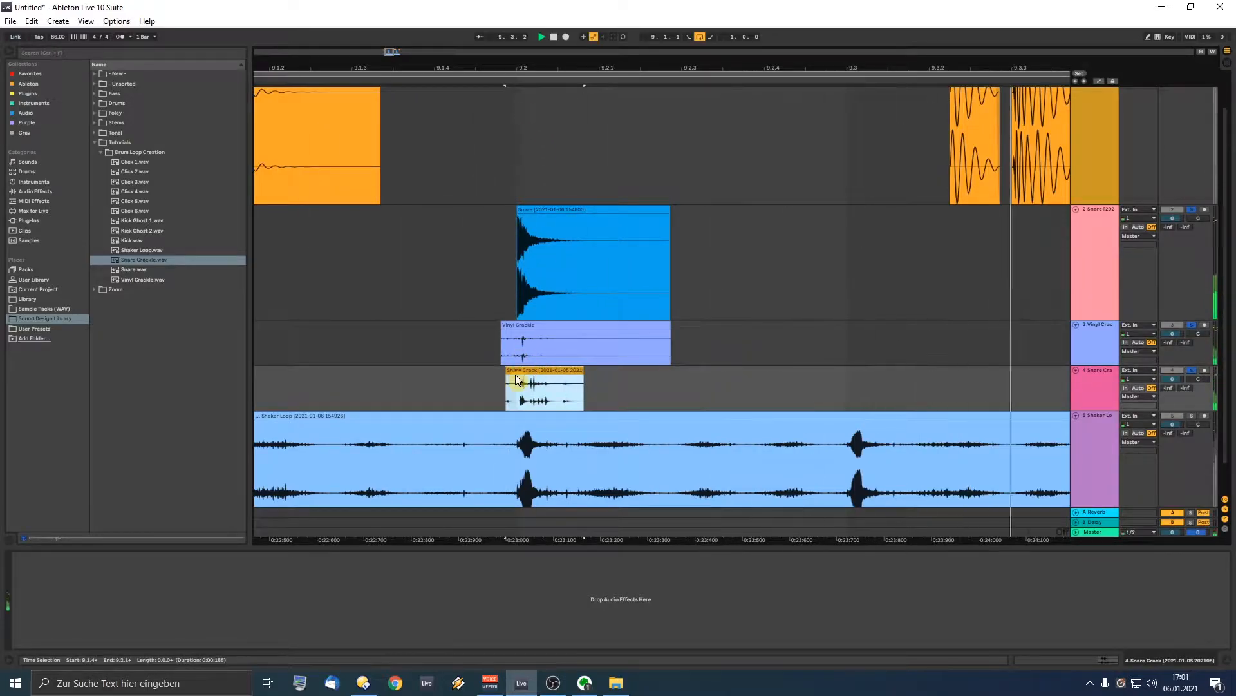
drag(520, 370, 535, 372)
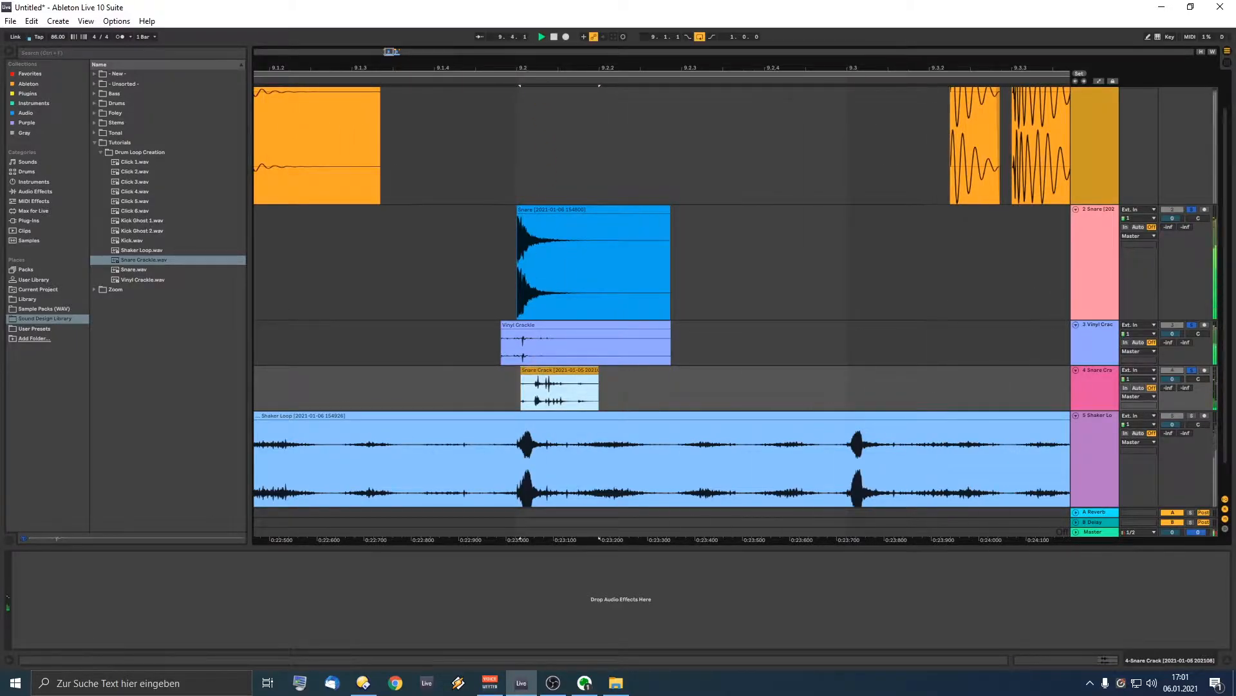
Step: Copy the Snare Crack clip to 9.3.4 and nudge it slightly later
drag(529, 62, 529, 45)
drag(415, 369, 744, 325)
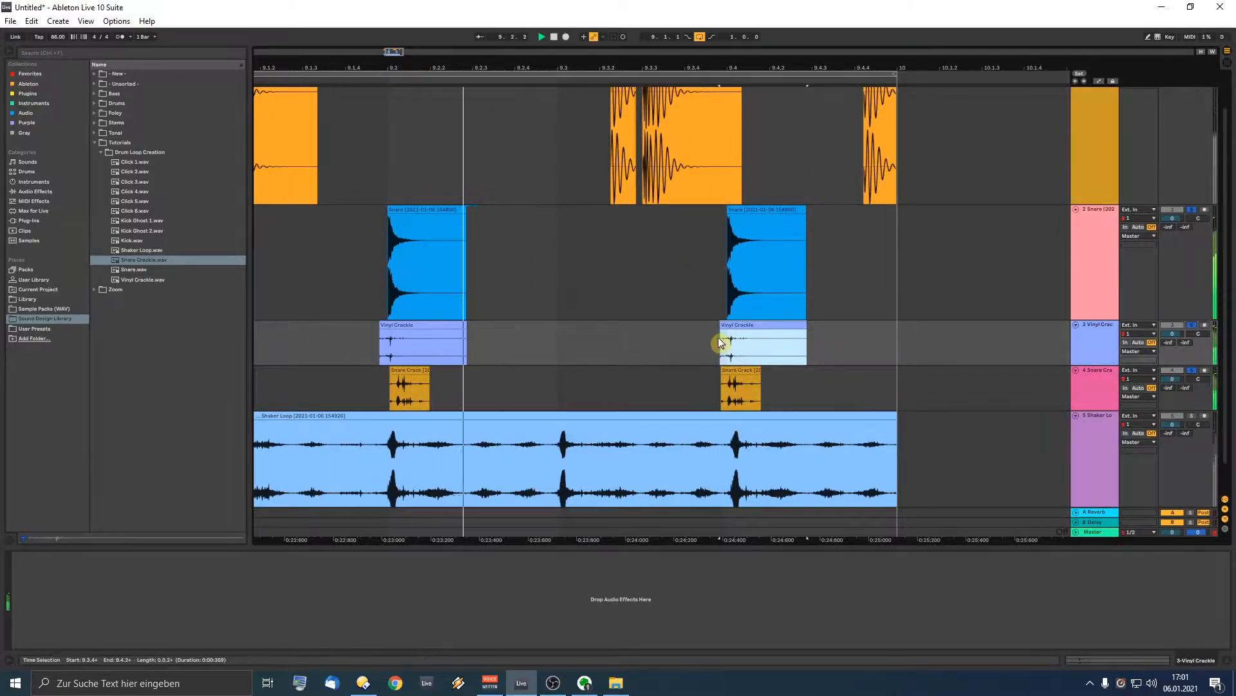
click(623, 305)
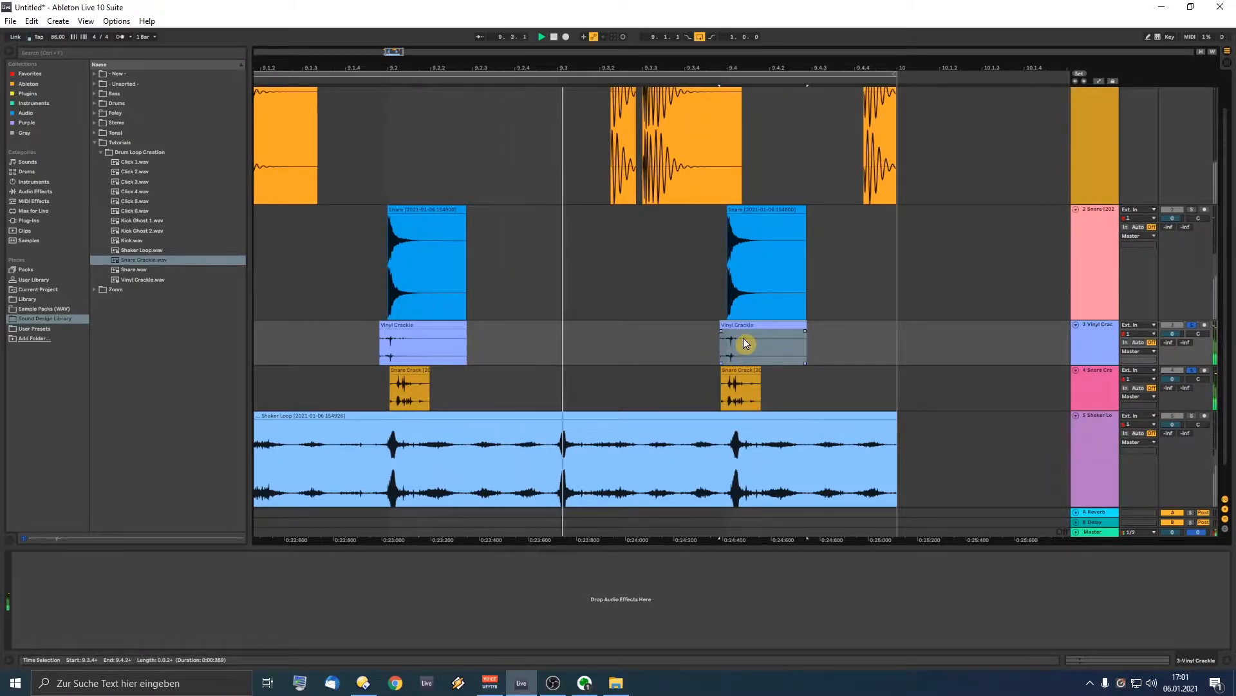
drag(734, 372, 737, 373)
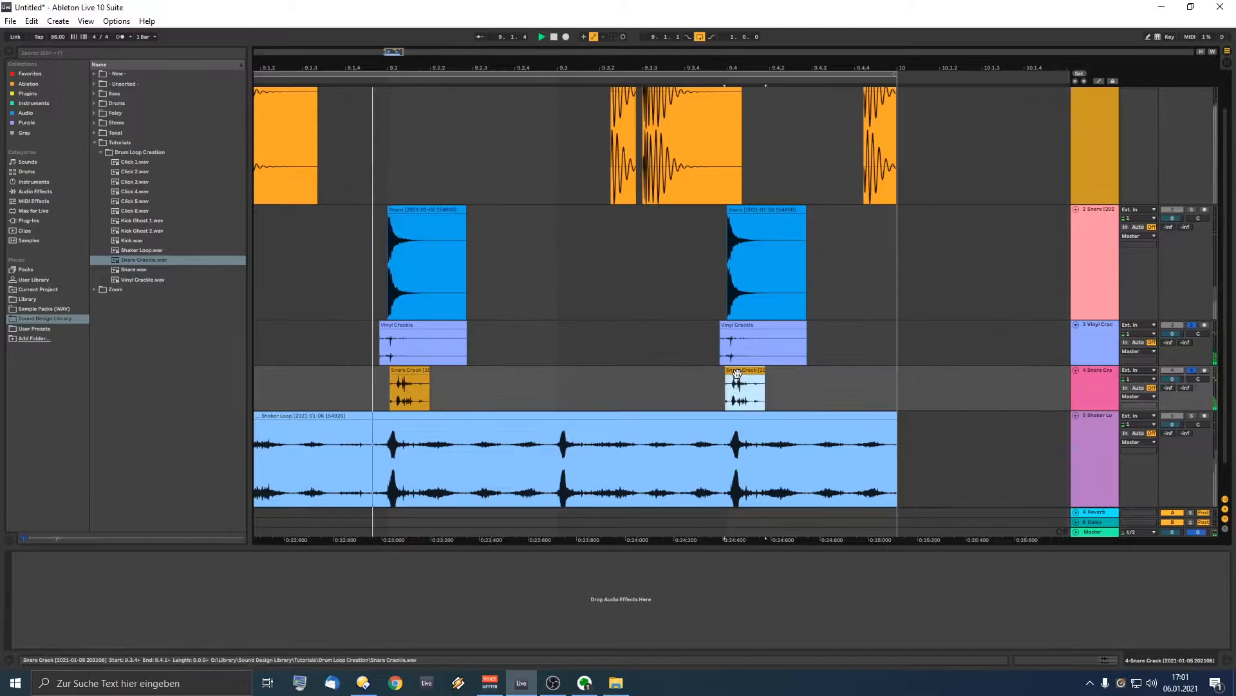
click(440, 107)
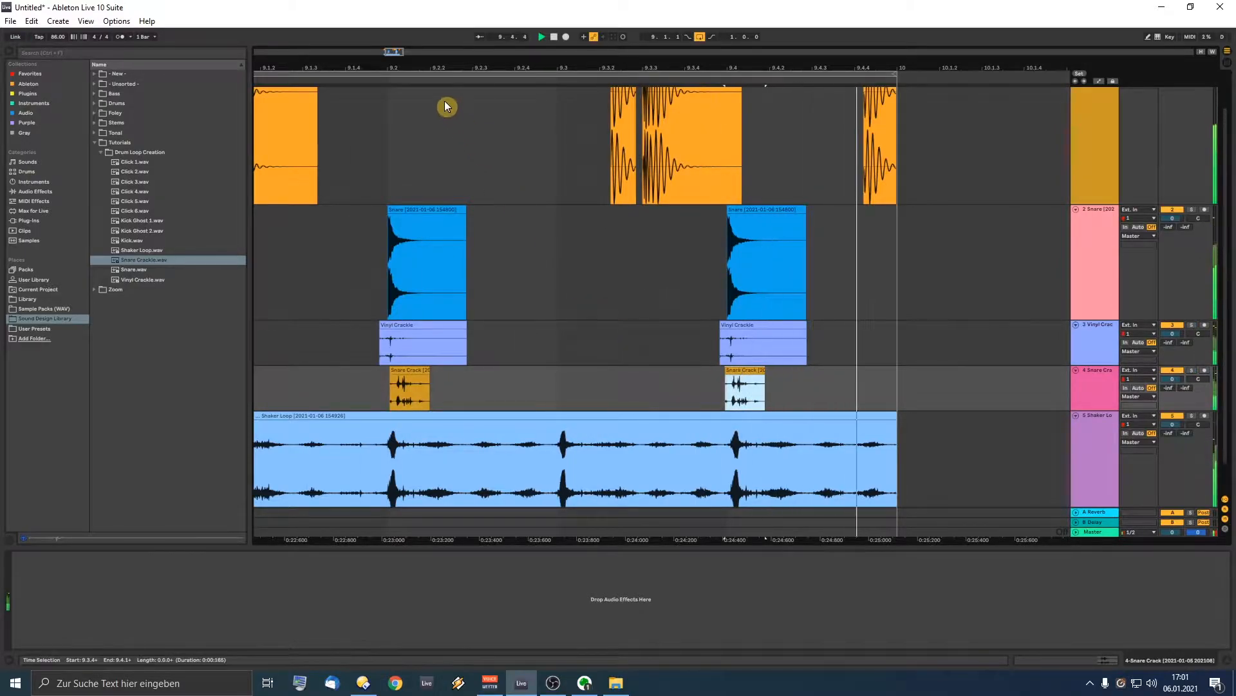
drag(439, 67, 519, 26)
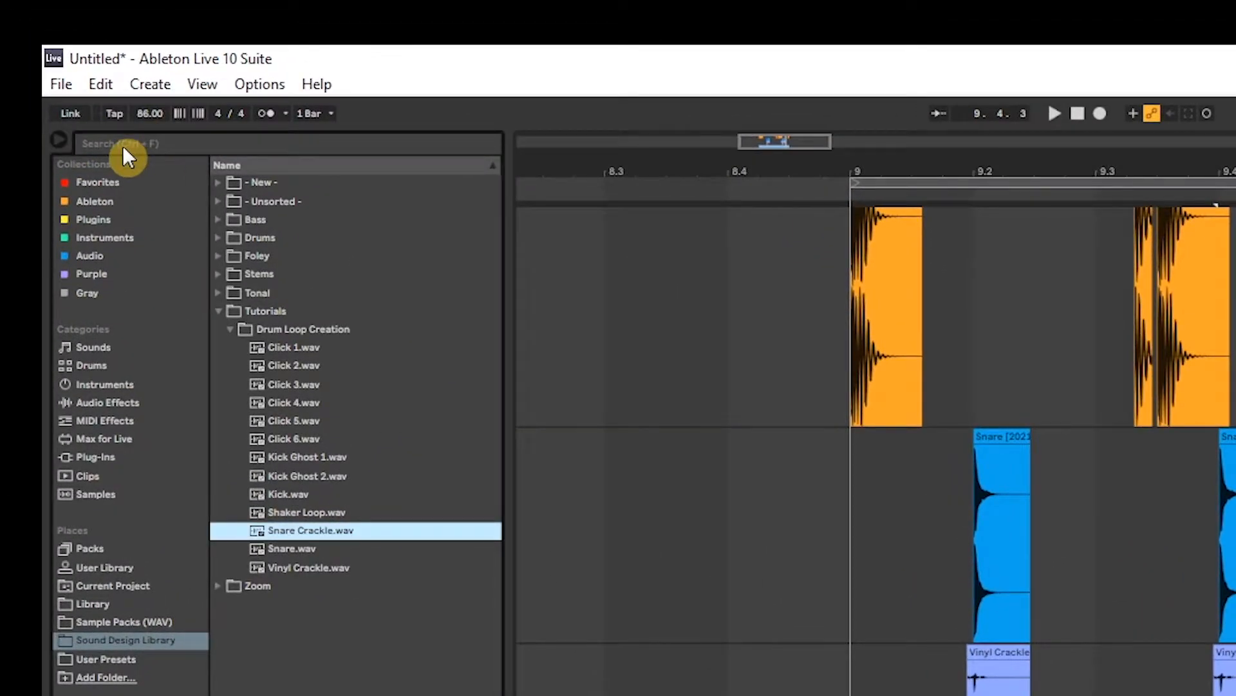
Step: Search 'lim' and put a Limiter on the Master track, auditioning the mix
click(124, 148)
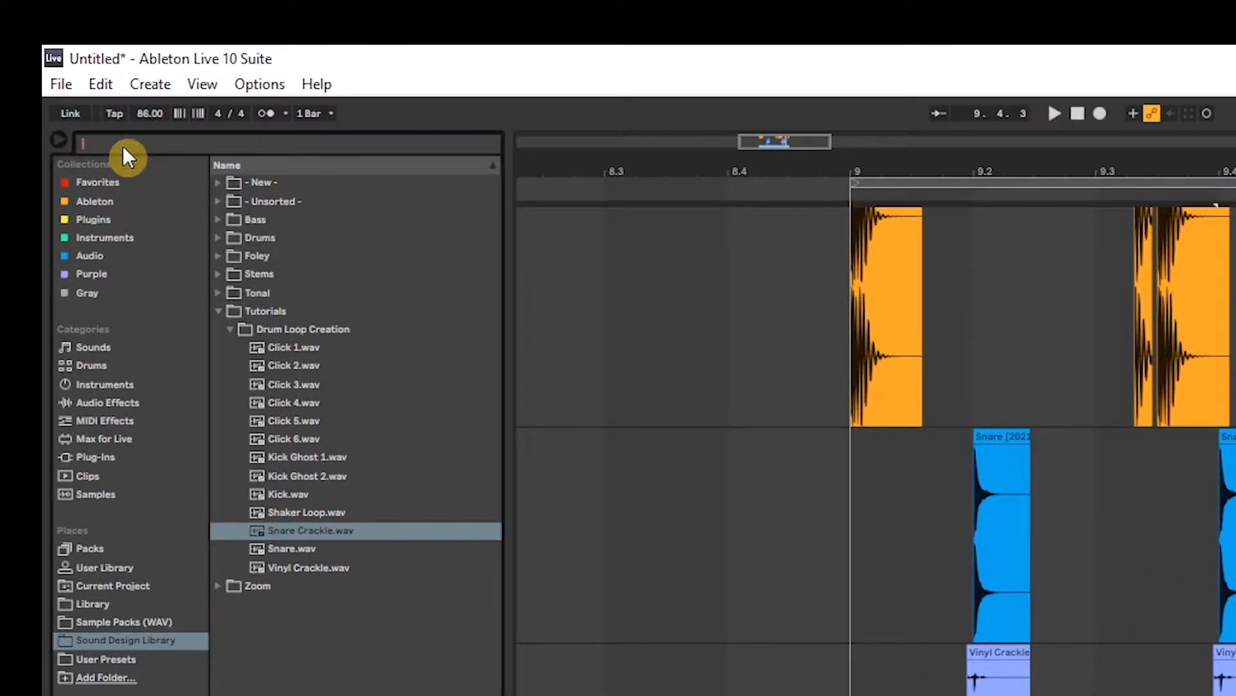
text(limit)
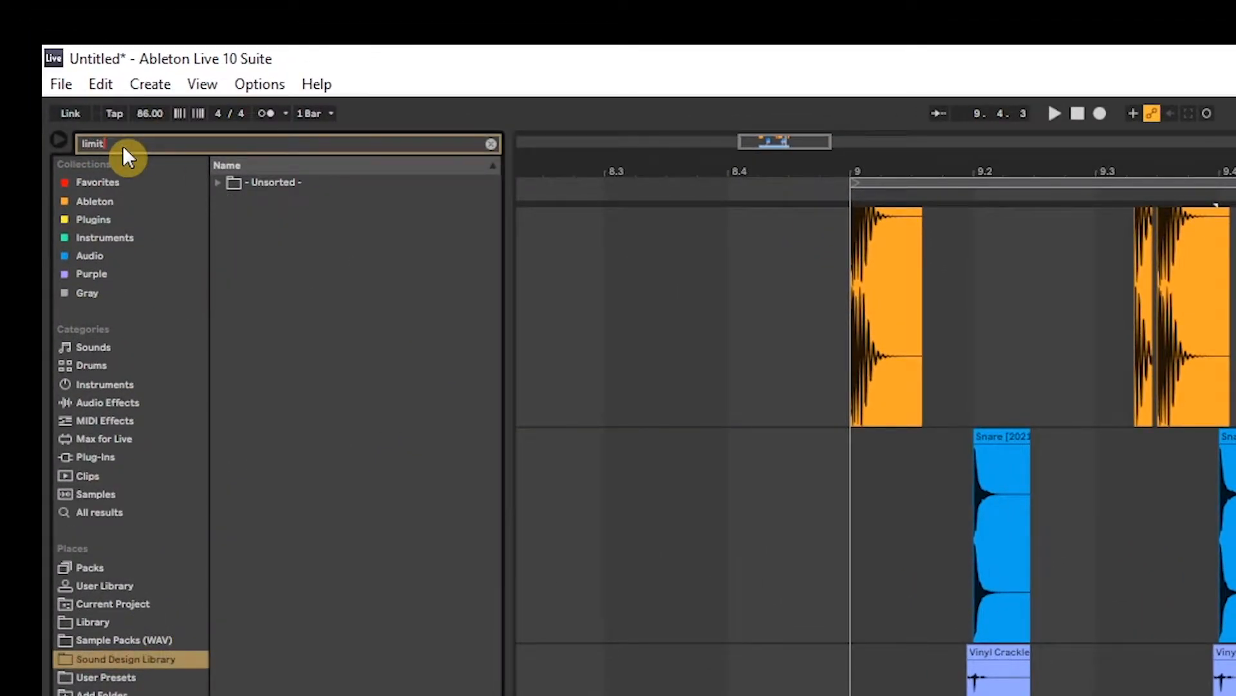
click(111, 181)
click(256, 185)
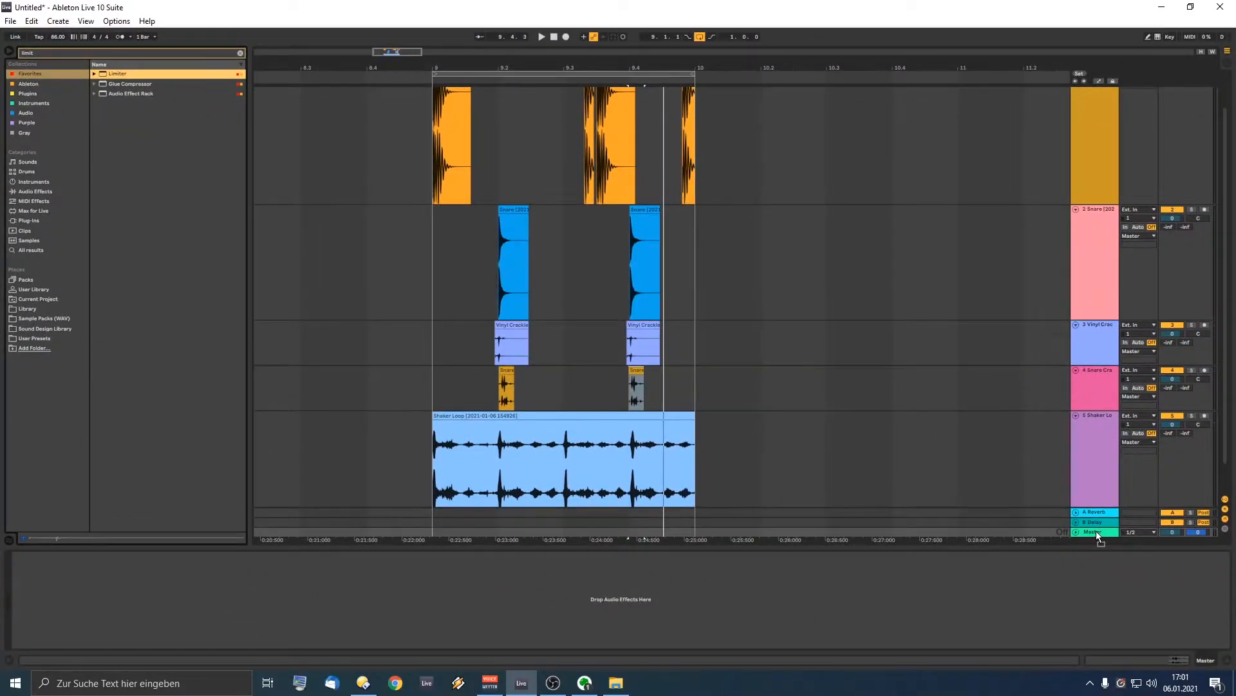
drag(1098, 536, 1099, 536)
key(space)
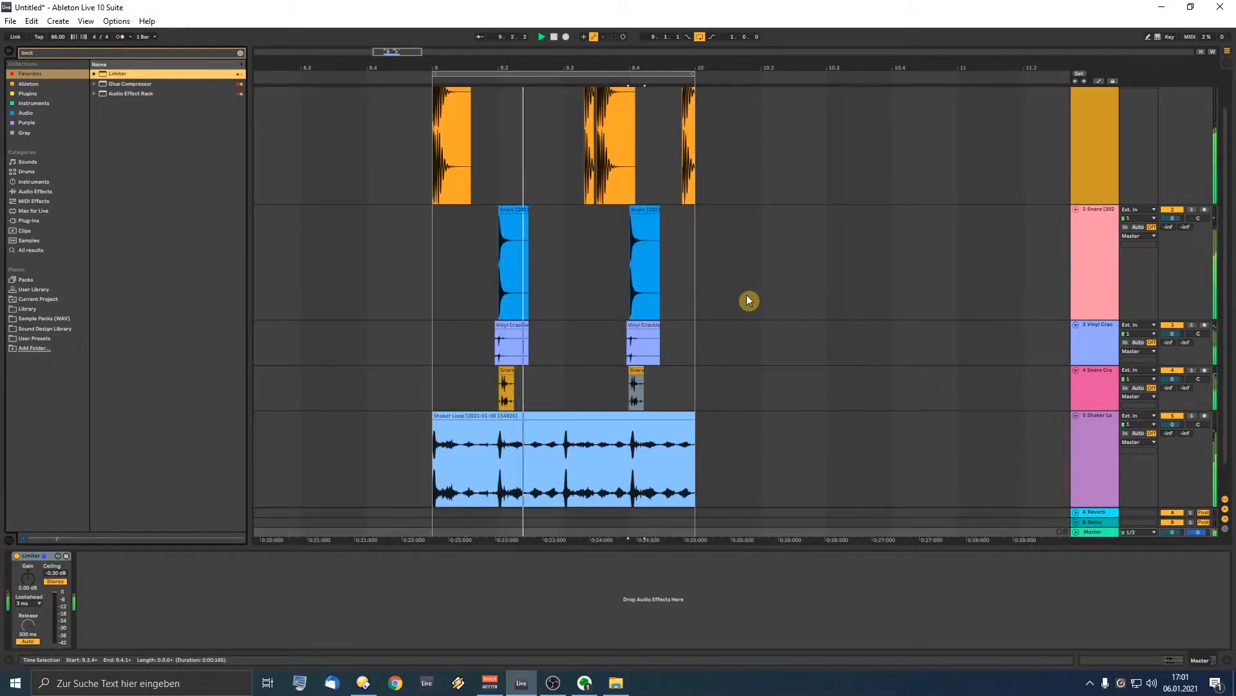
key(space)
Step: Fit all tracks to the window height and the arrangement to the window width
scroll(796, 304, up, 2)
scroll(797, 304, down, 1)
scroll(797, 305, up, 1)
click(798, 304)
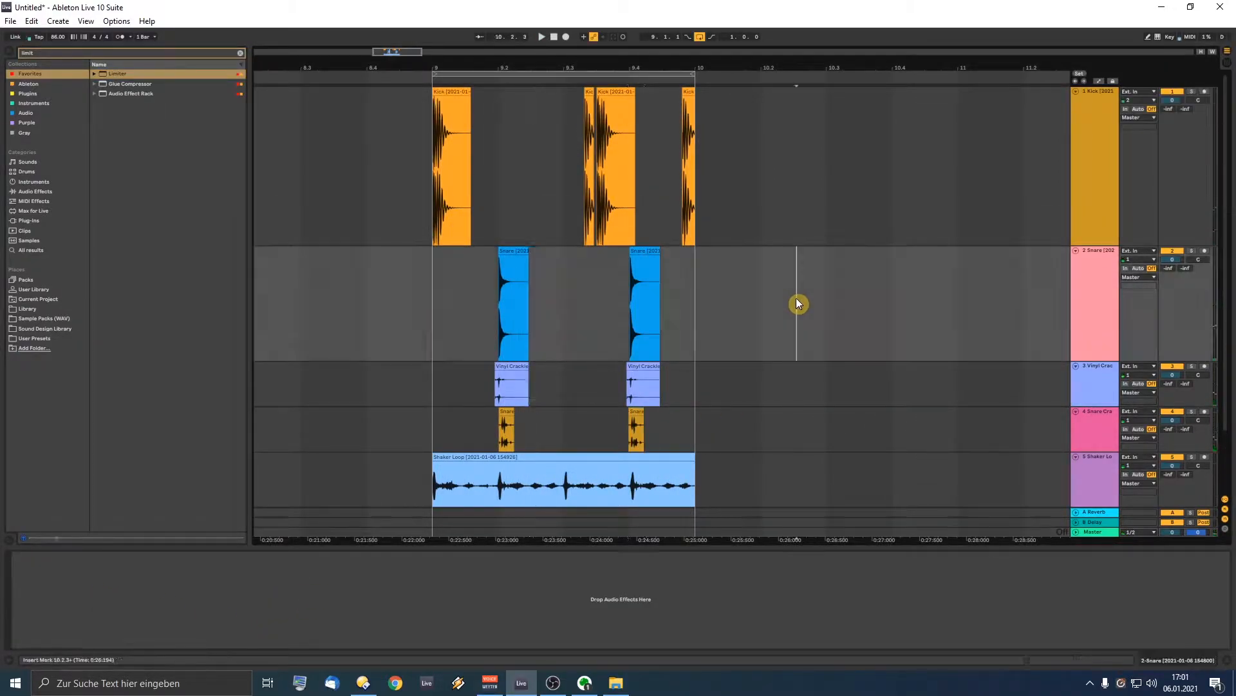
key(h)
key(w)
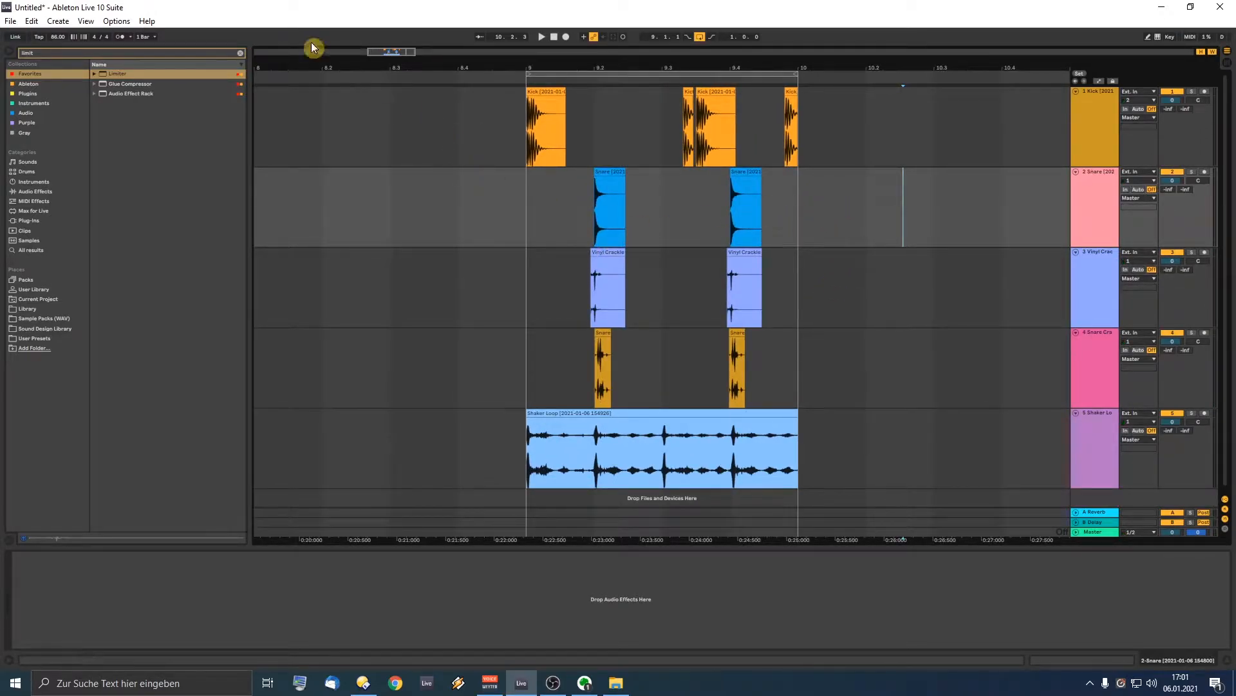
Step: Search 'eq' and add EQ Eight to the Kick track's device chain
click(240, 53)
click(927, 210)
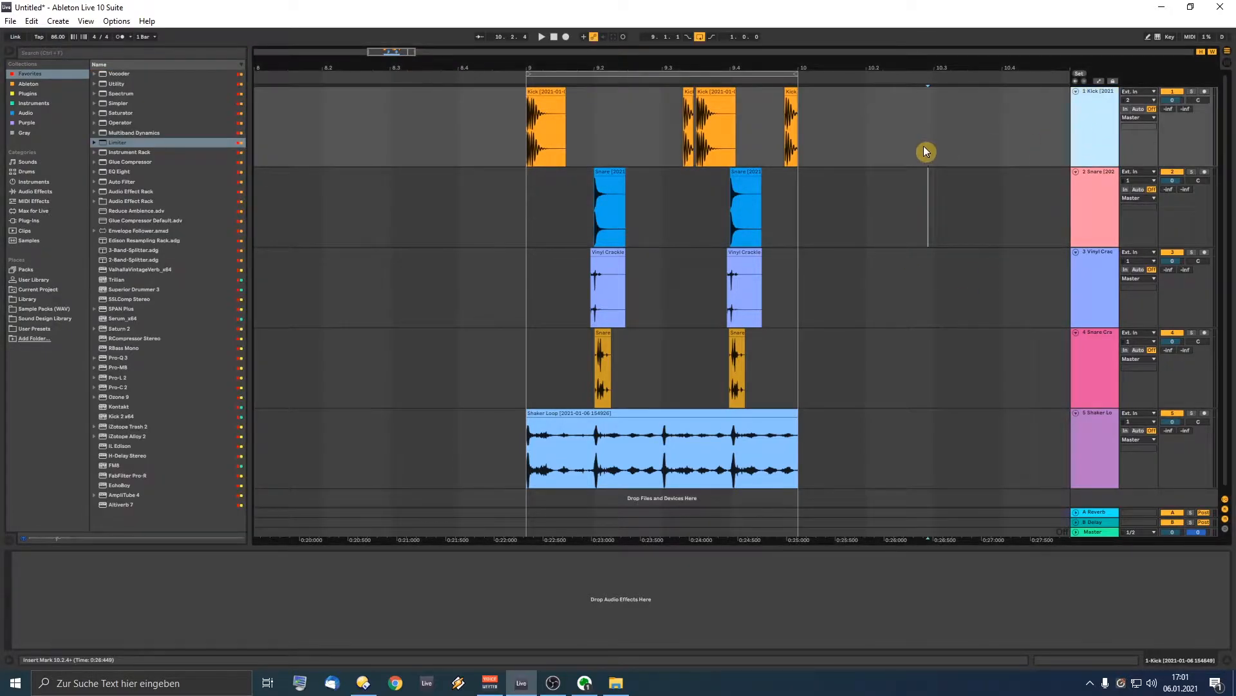
click(375, 593)
click(48, 54)
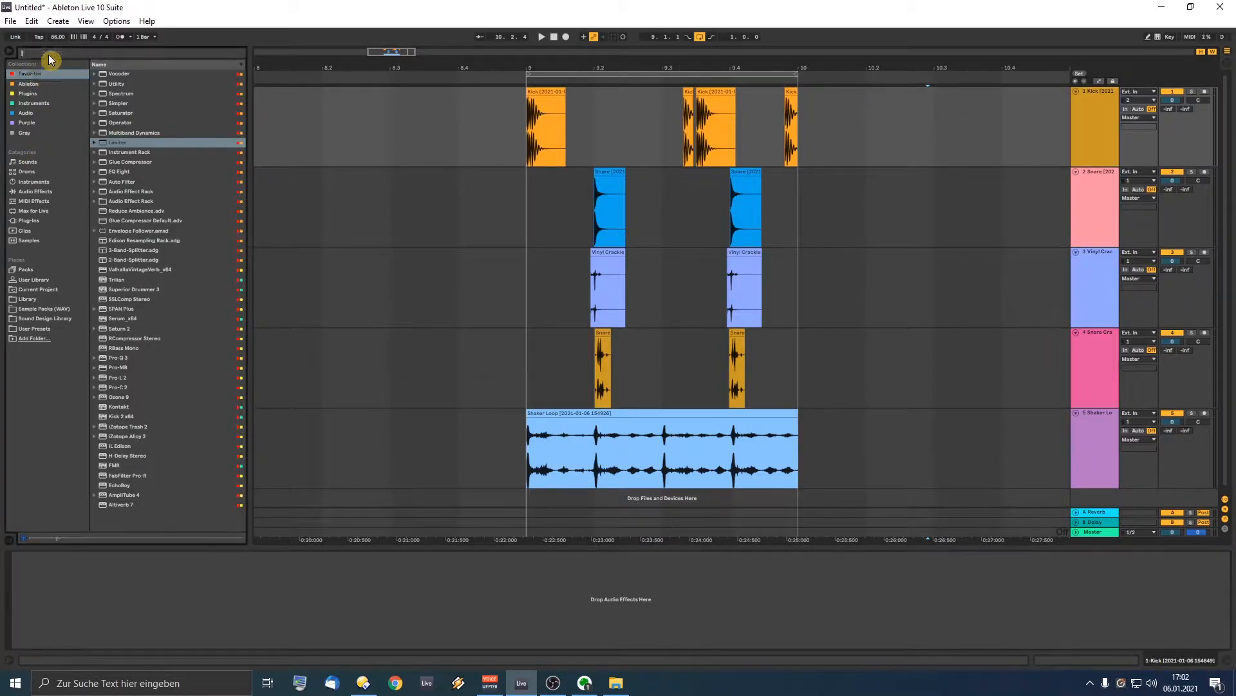
text(eq)
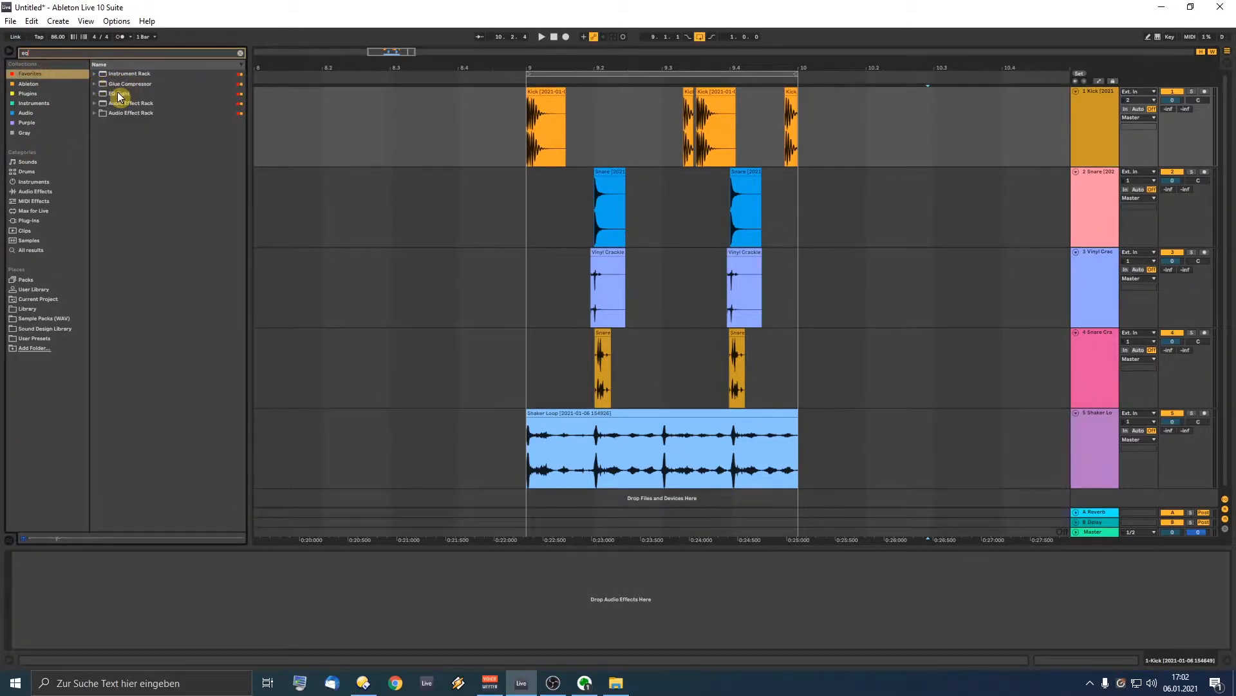
drag(119, 97, 285, 633)
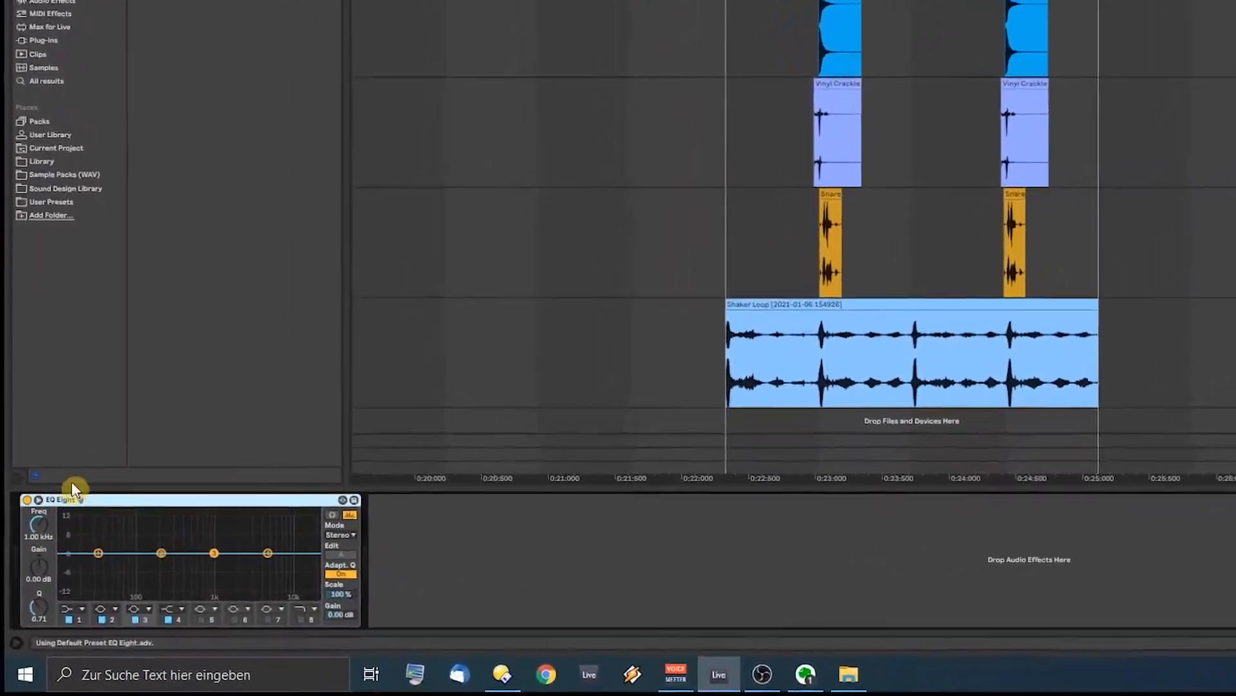
Step: Group EQ Eight into an Audio Effect Rack and add a second empty chain
key(ctrl+g)
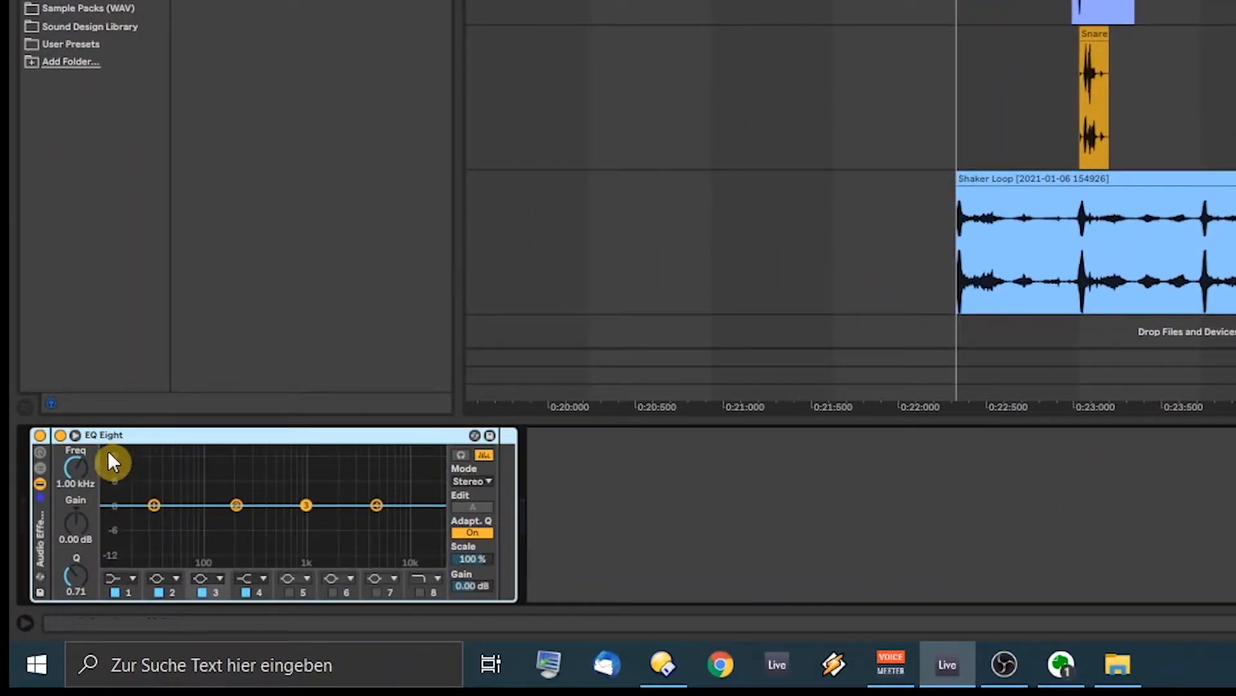
click(39, 468)
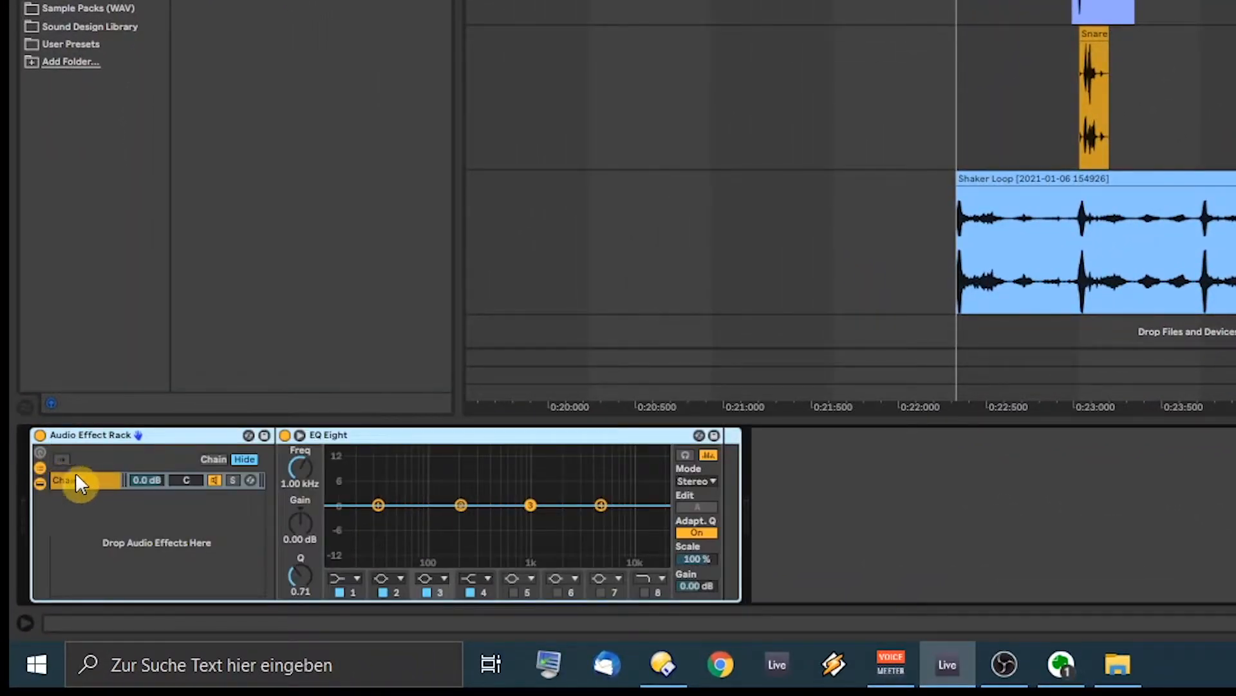
click(102, 521)
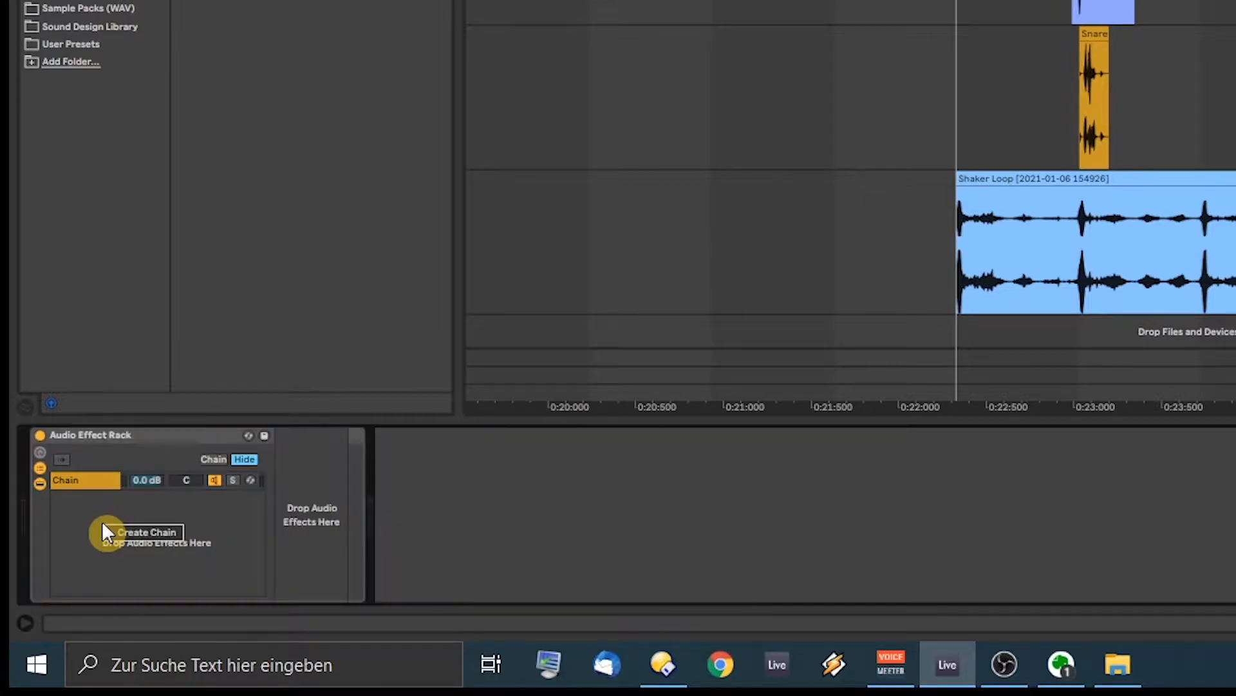
double_click(128, 527)
Step: Solo the EQ Eight chain, audition it, and set its volume to -15 dB
click(96, 482)
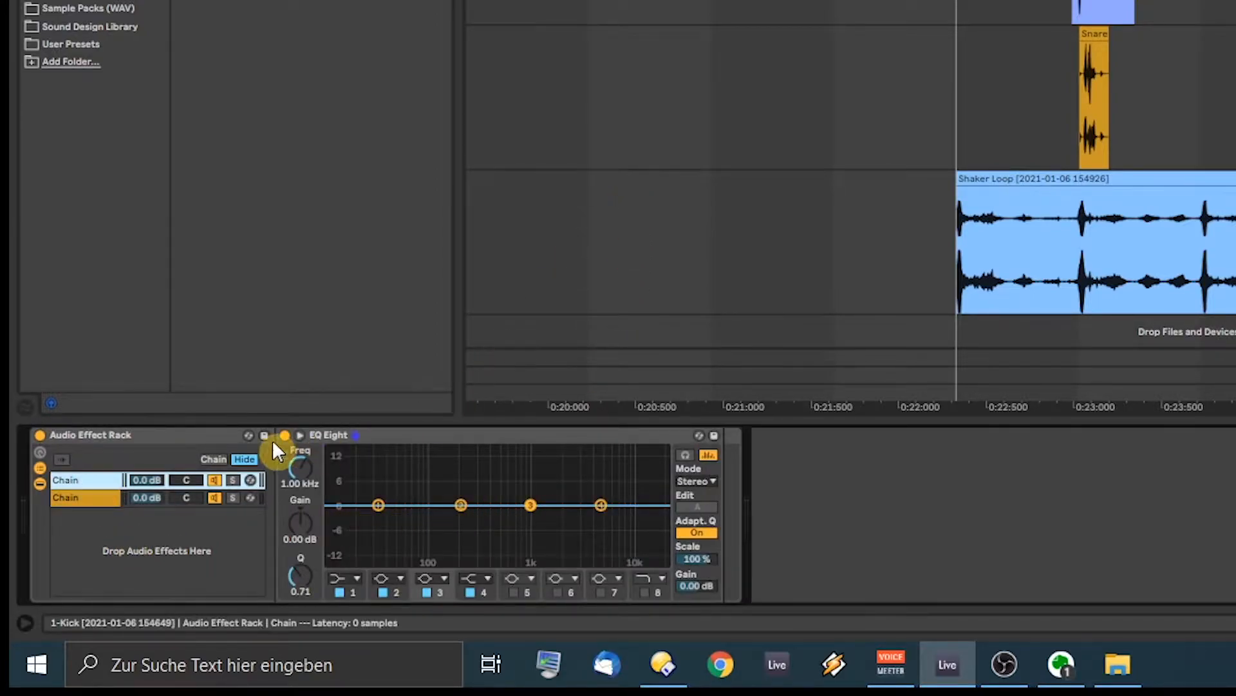
click(232, 480)
click(495, 105)
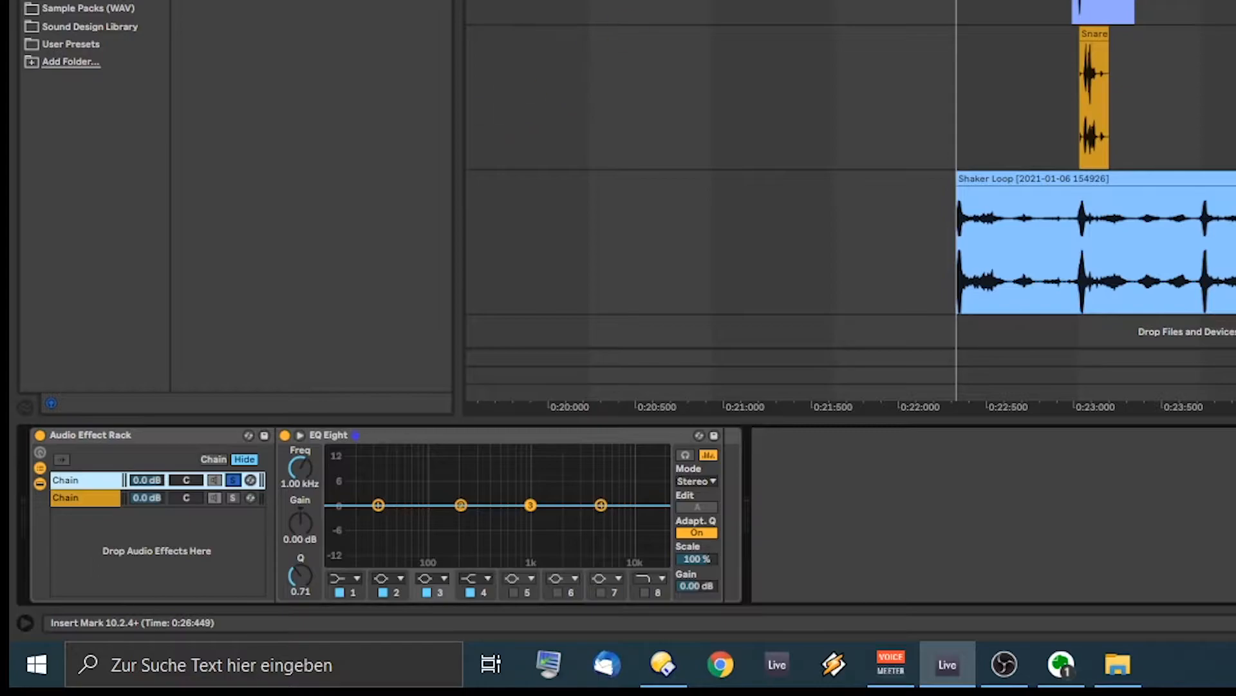
click(911, 404)
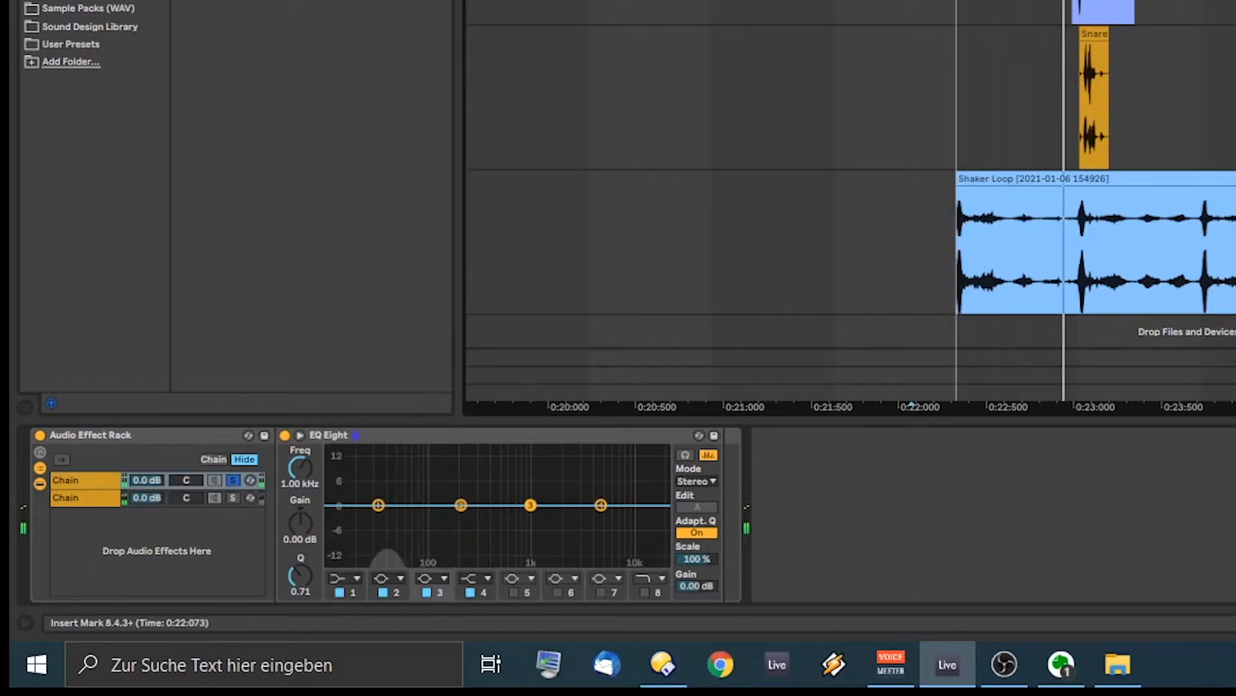
click(150, 481)
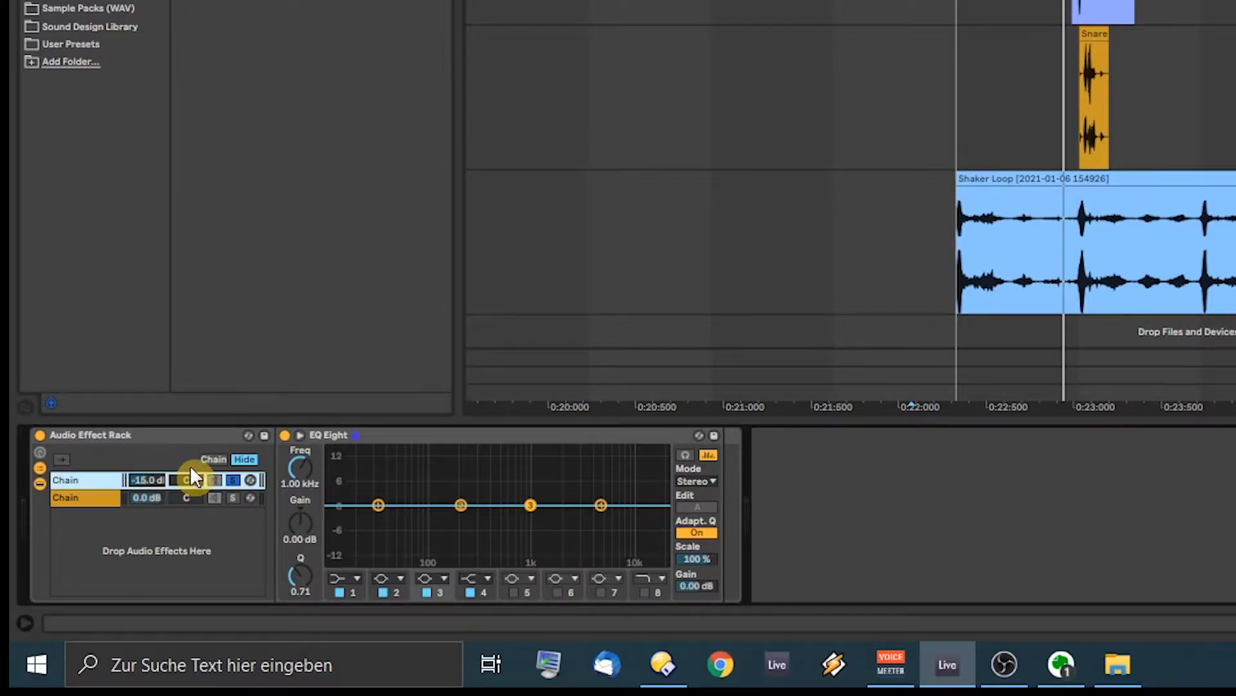
click(349, 576)
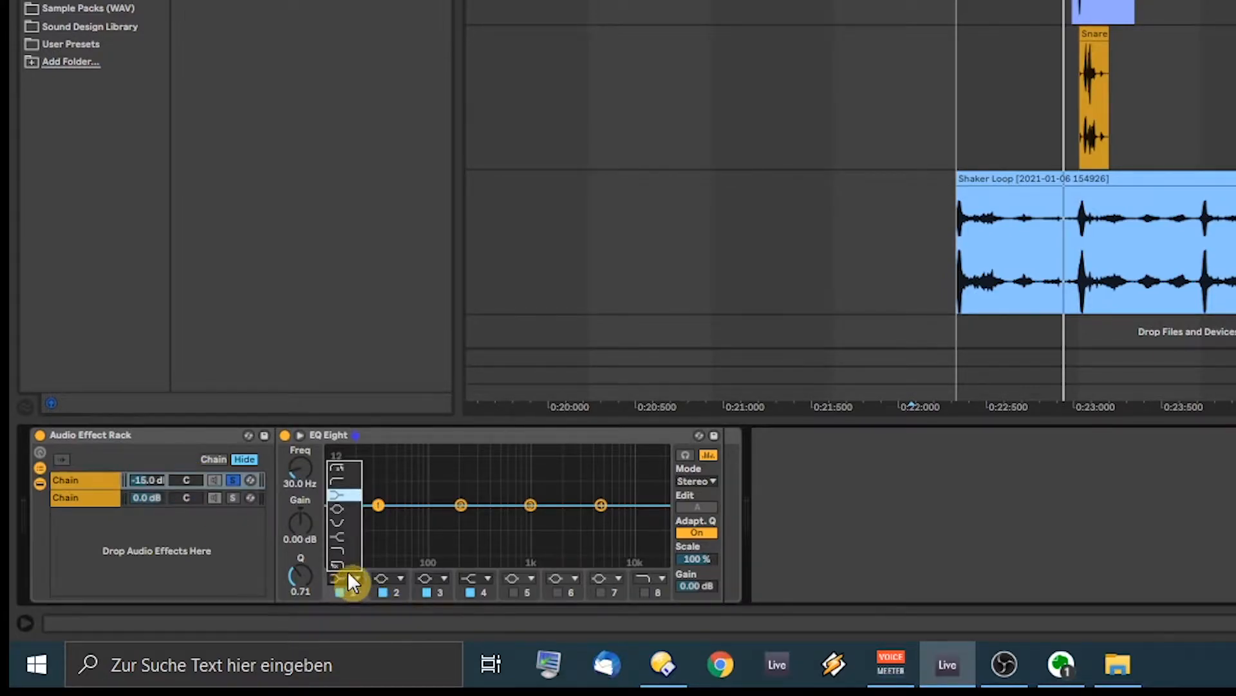
Step: Give EQ Eight a low cut, about +6 dB near 3.67 kHz and a high cut, then add Glue Compressor
click(345, 463)
drag(601, 505, 586, 485)
click(644, 591)
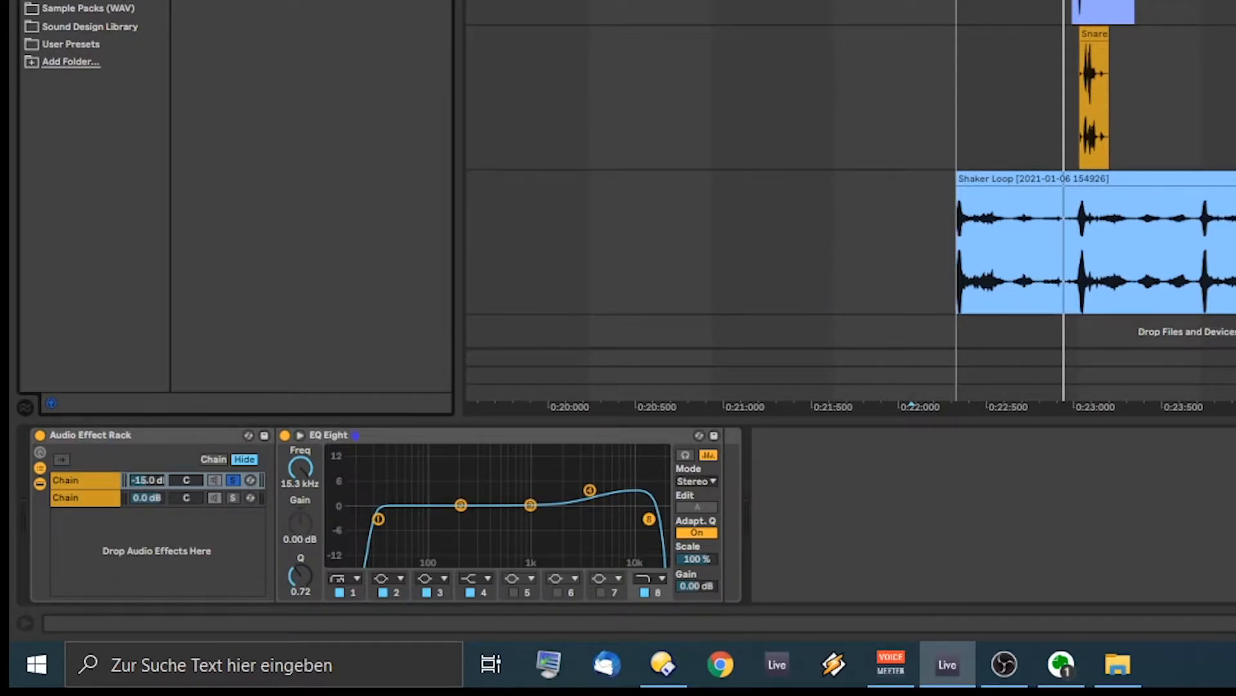
drag(631, 380, 720, 478)
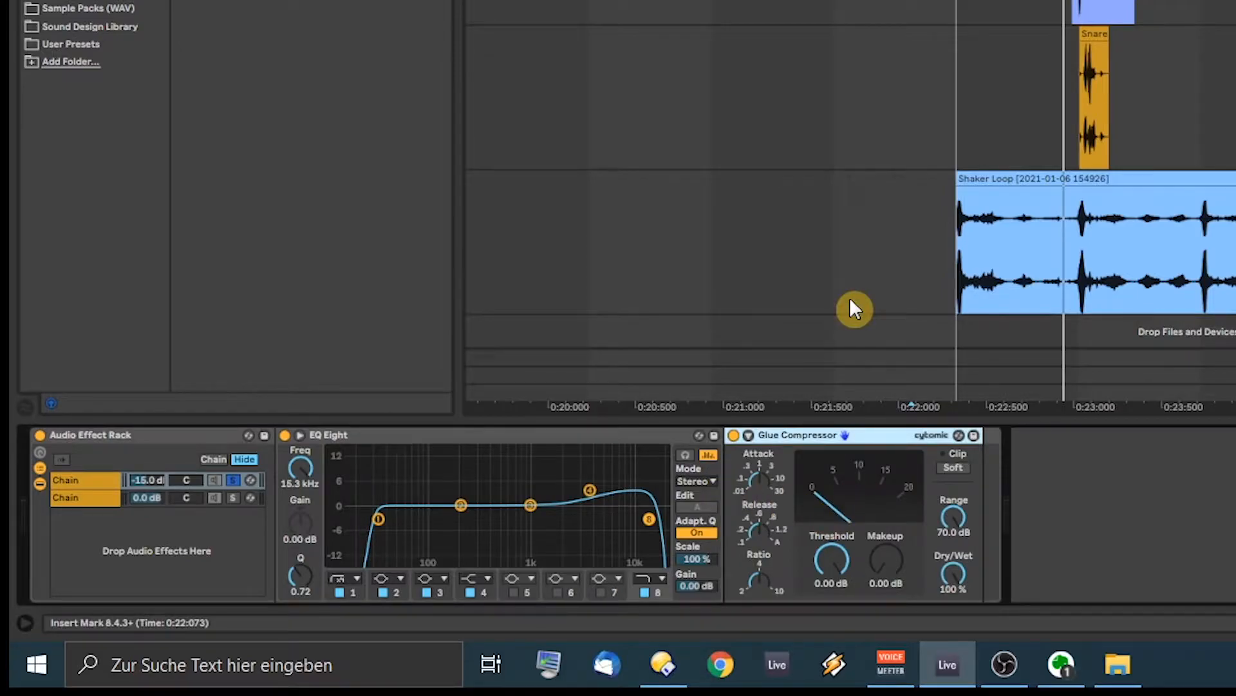
Step: Lengthen the Glue Compressor's attack and lower its threshold to about -25.1 dB
drag(763, 478, 762, 450)
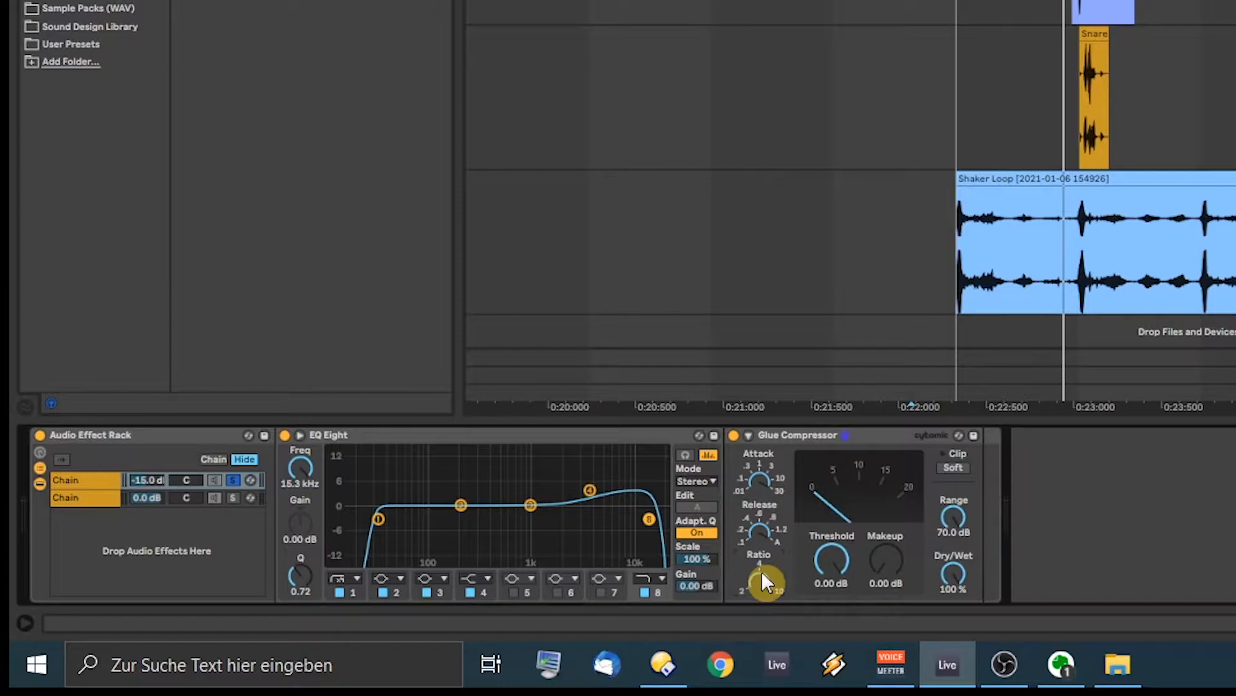
drag(813, 557, 814, 619)
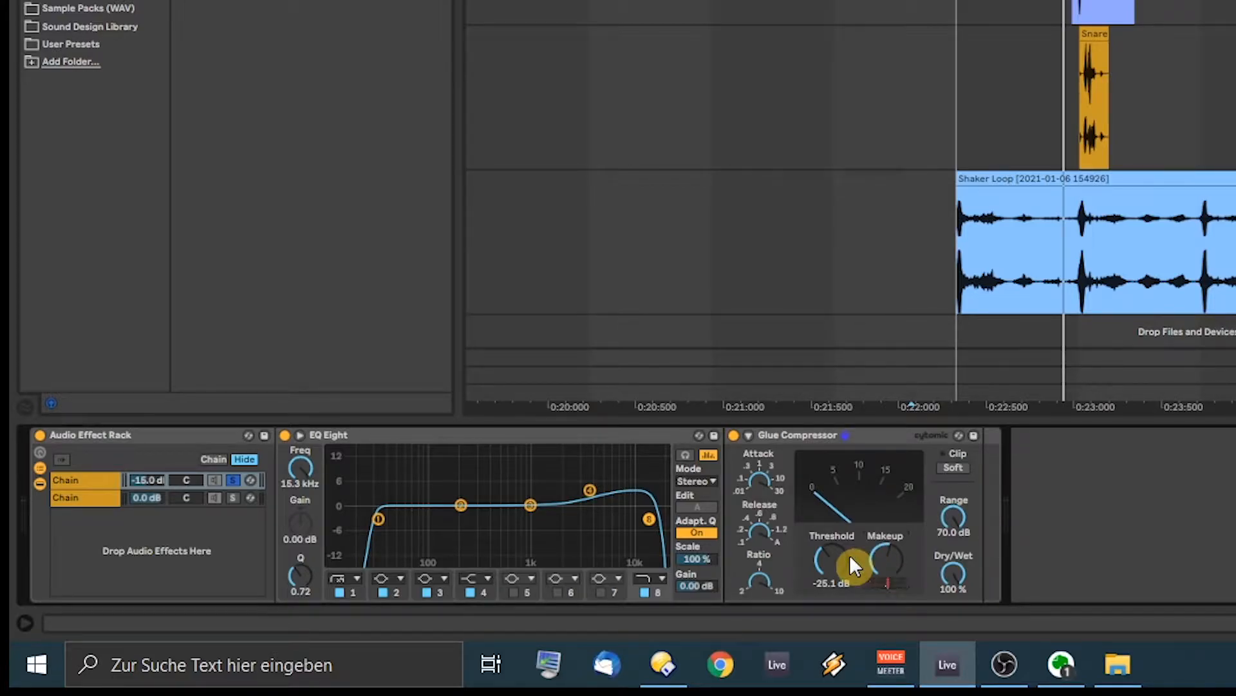
click(77, 3)
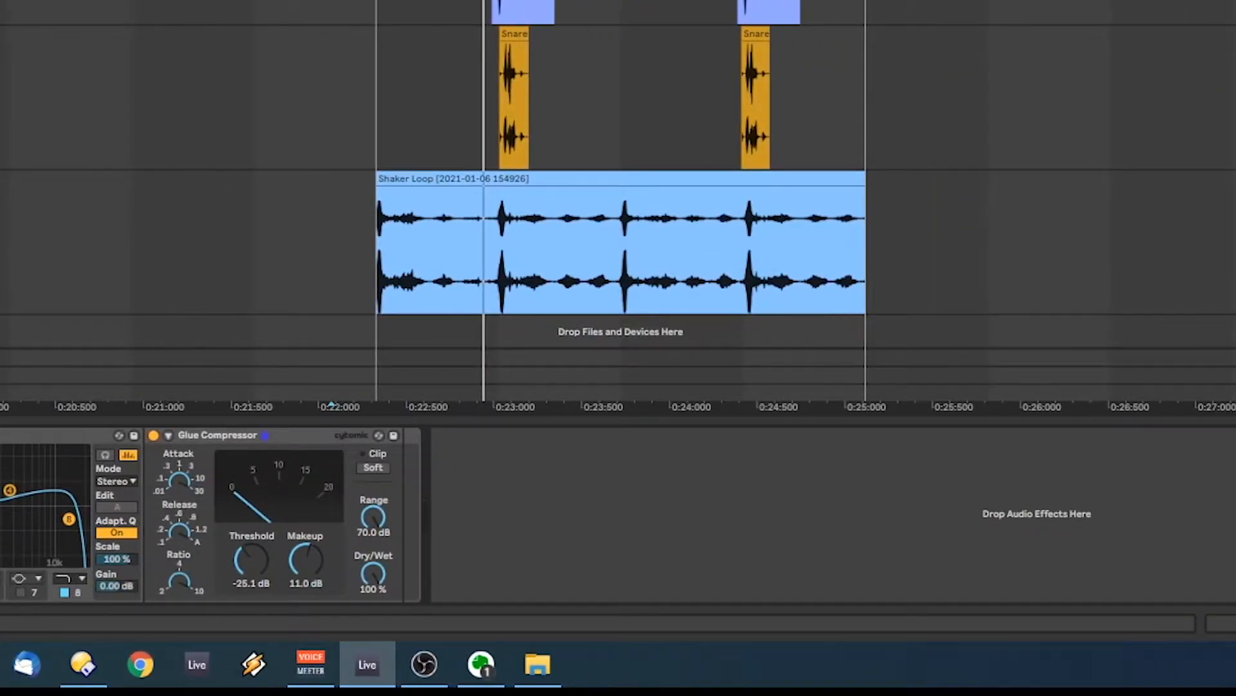
Step: Add a Saturator after Glue Compressor with 6 dB Drive and -36 Base, then play
drag(274, 406, 397, 497)
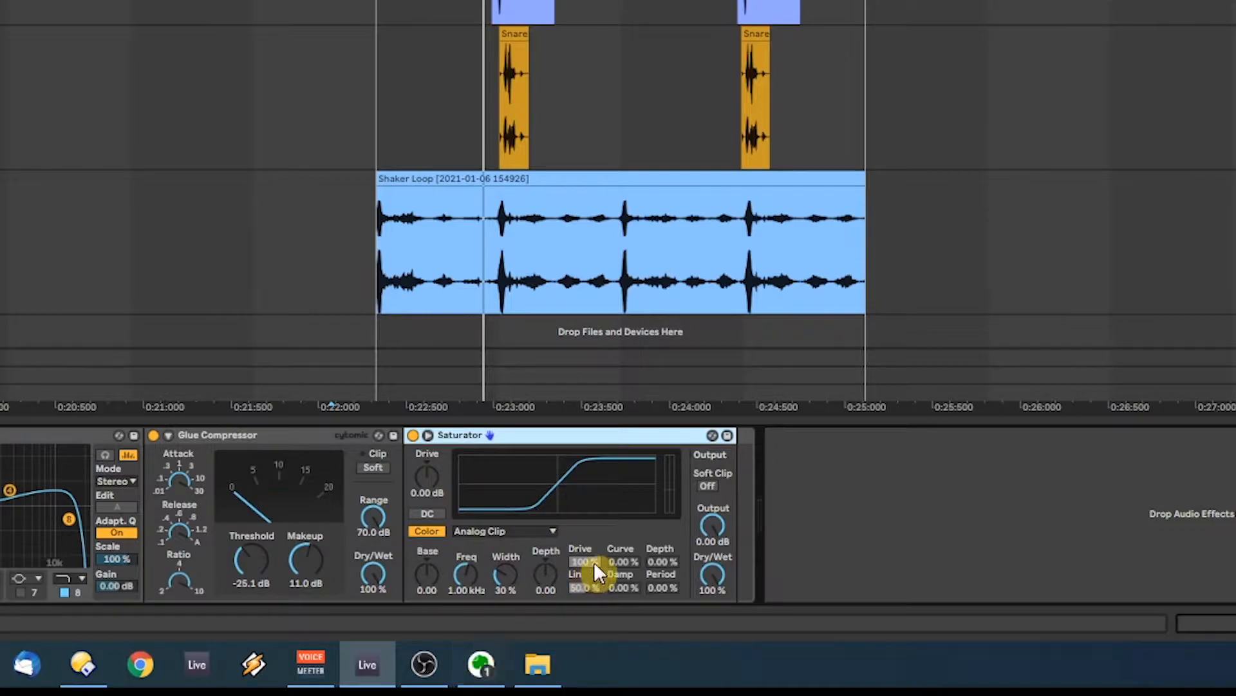
click(418, 475)
drag(417, 474, 417, 461)
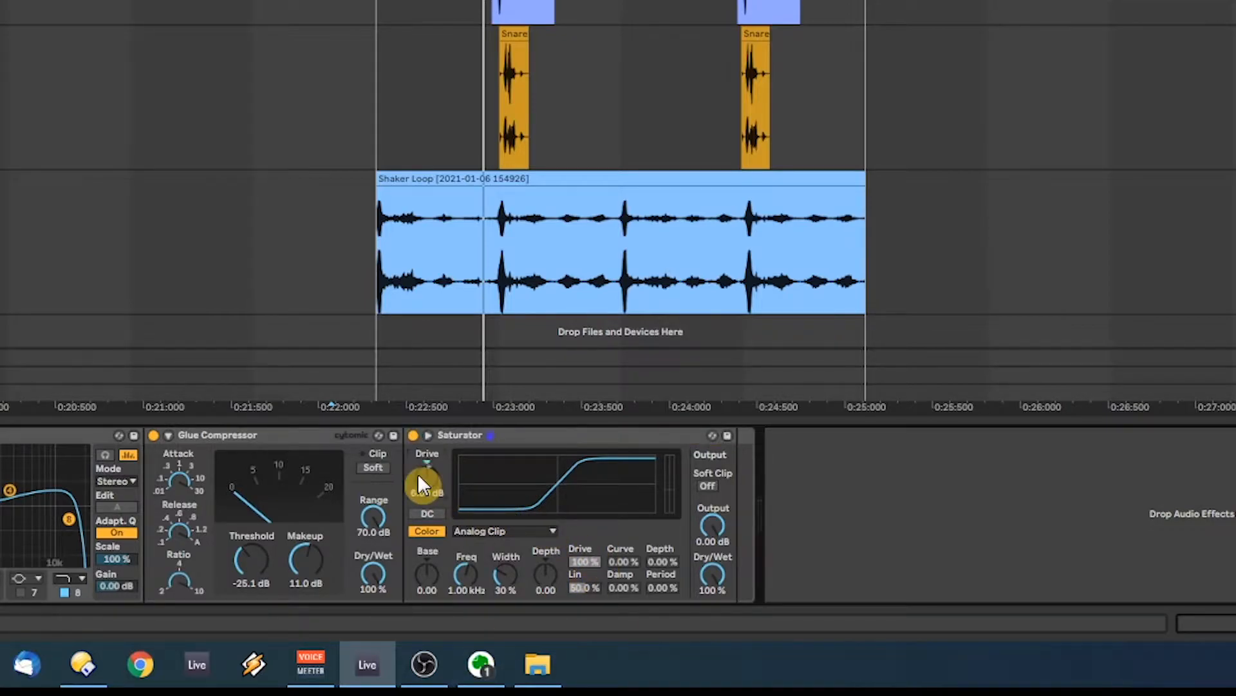
drag(432, 567, 426, 582)
key(space)
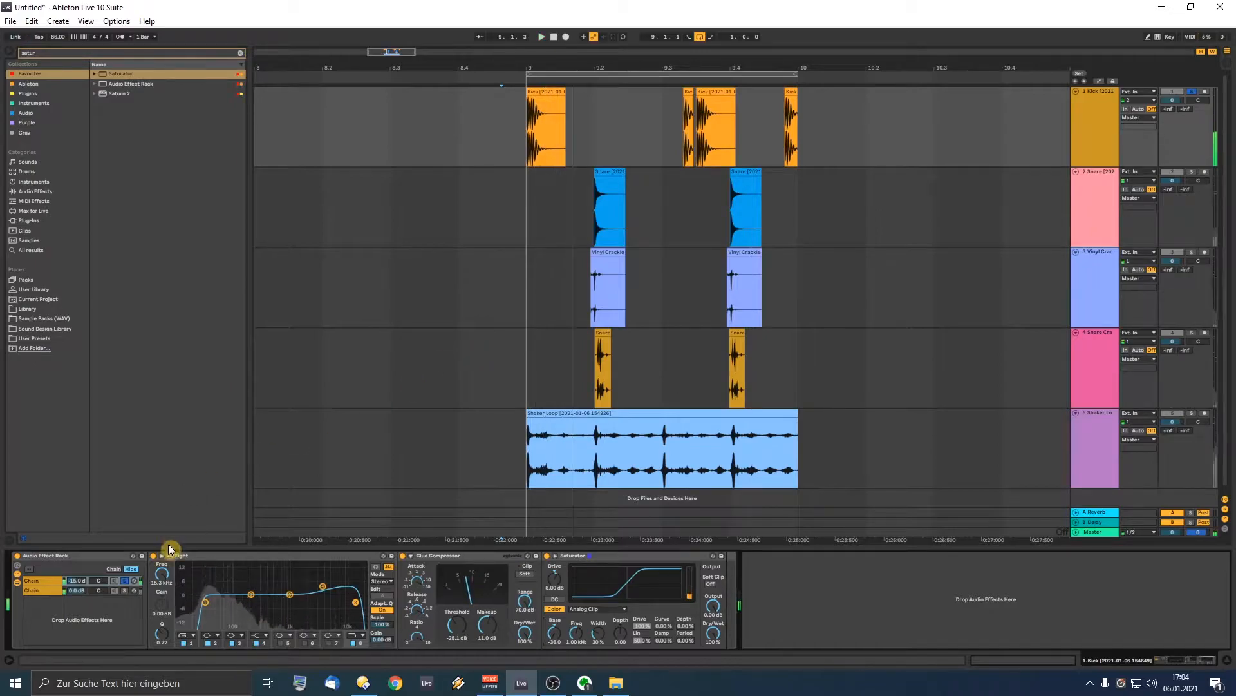
Step: Add EQ Eight to the rack's empty second chain with a 30 Hz low cut and 18 kHz high cut
click(124, 590)
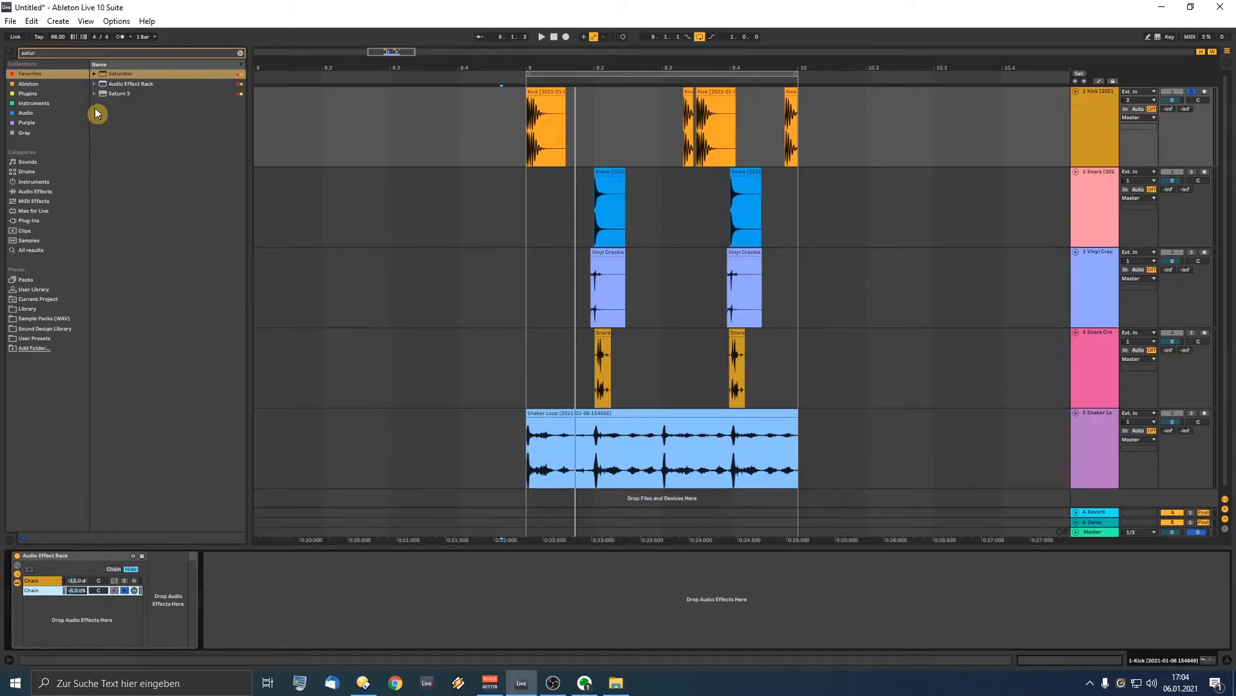
click(61, 52)
text(eq)
drag(119, 95, 168, 611)
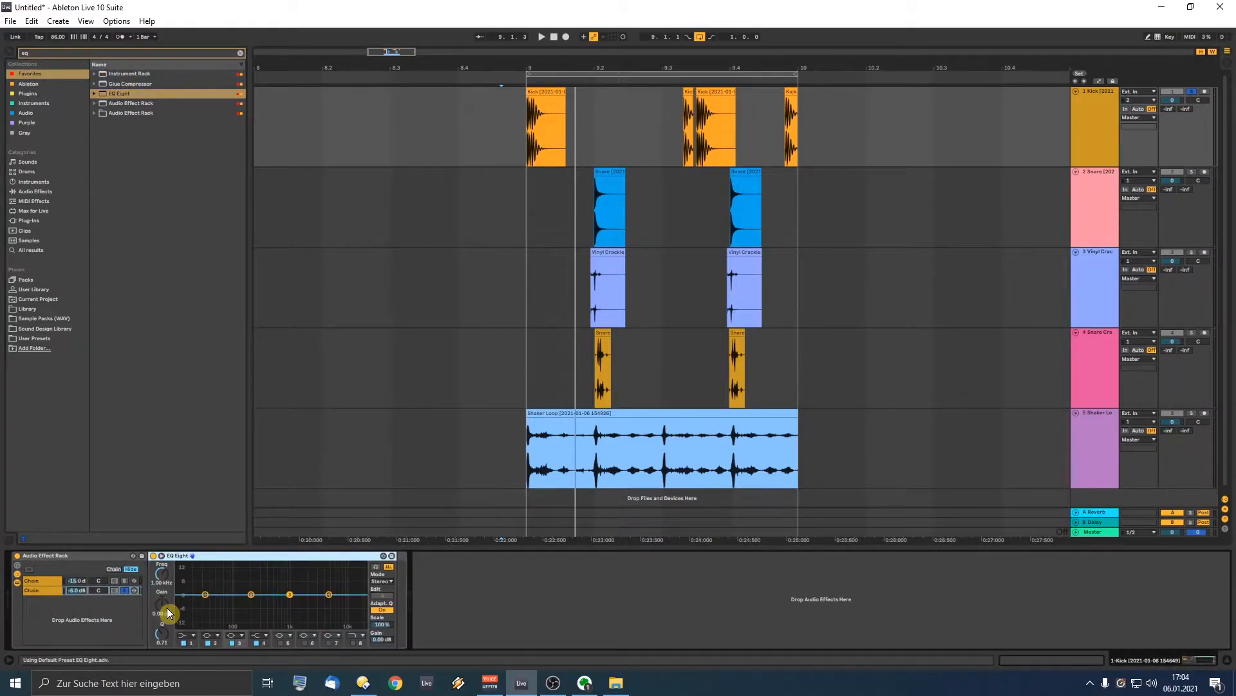
click(188, 638)
click(189, 579)
click(351, 635)
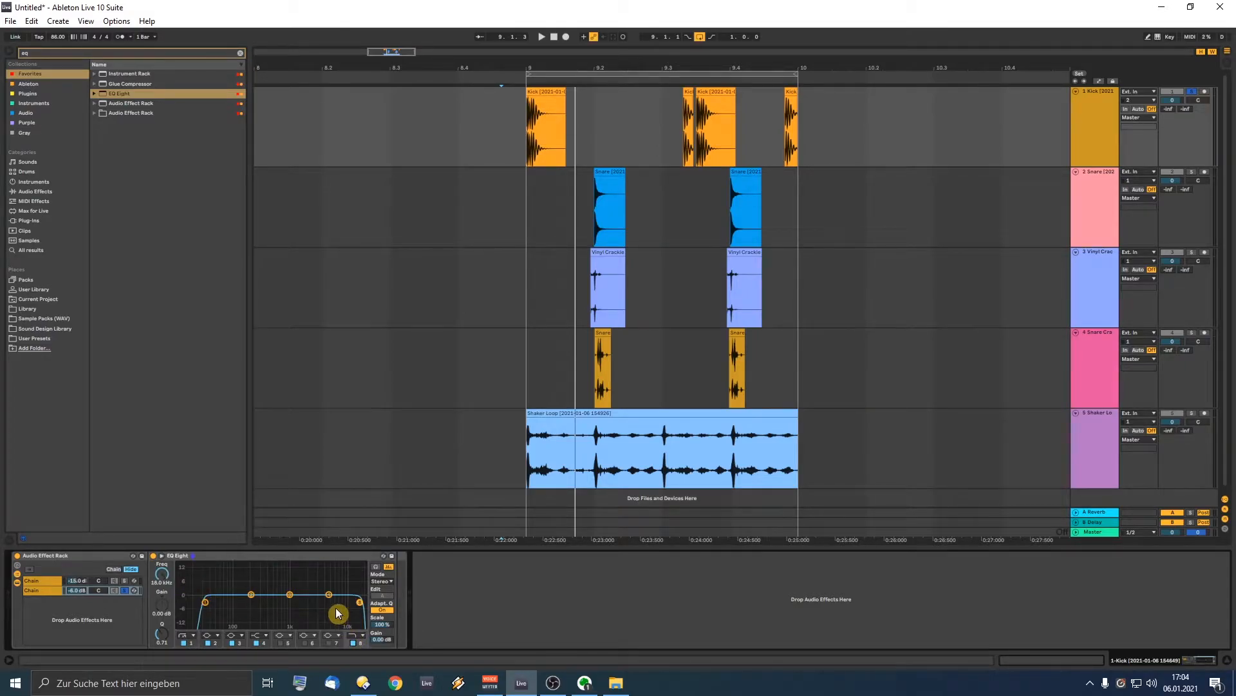
Step: Play the loop, view the first chain, and bypass the whole effect rack
key(space)
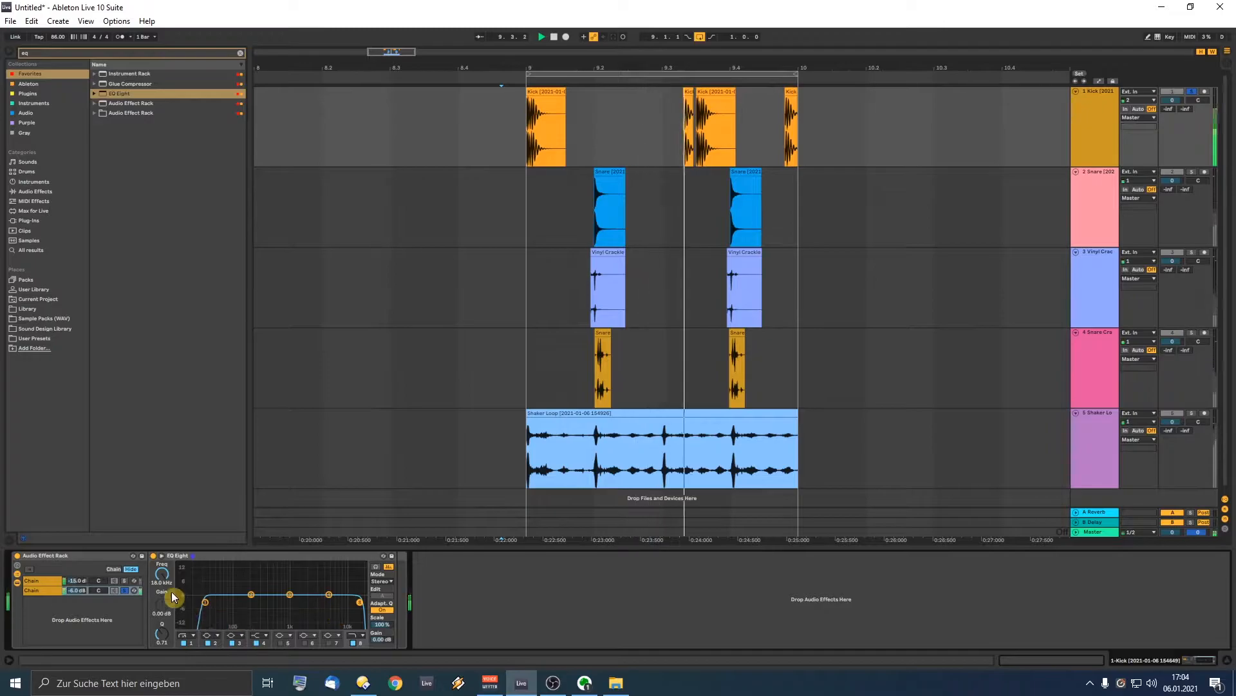
click(40, 580)
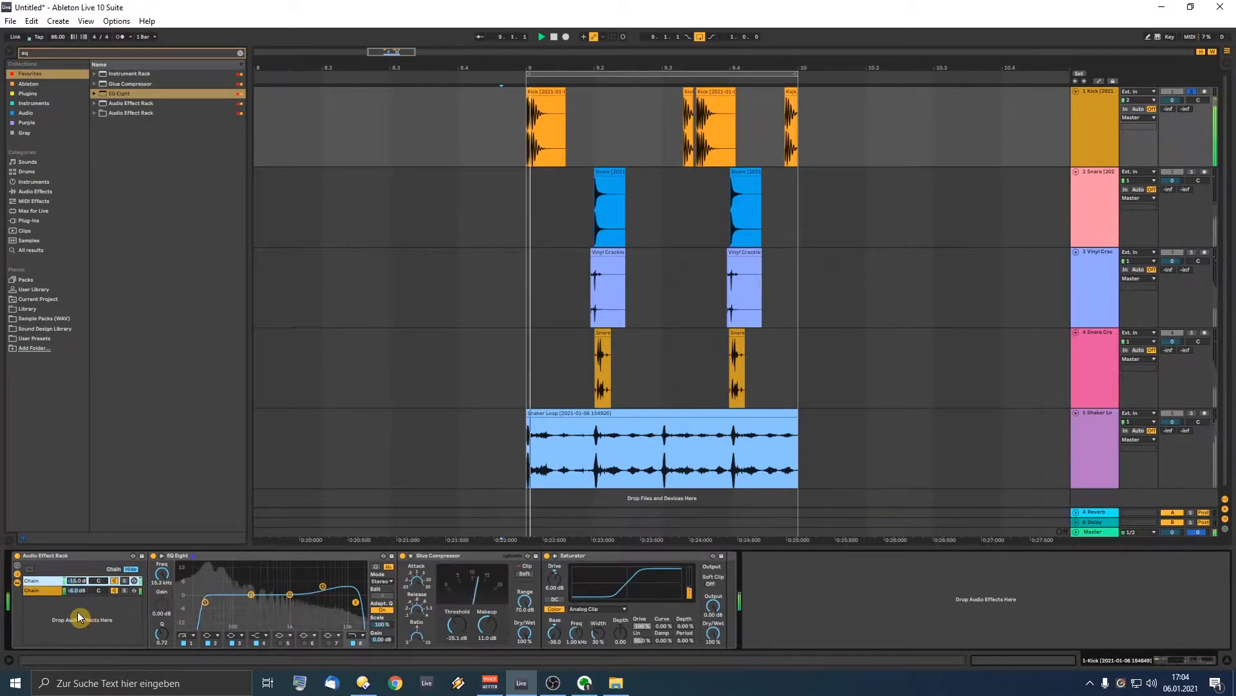
click(18, 559)
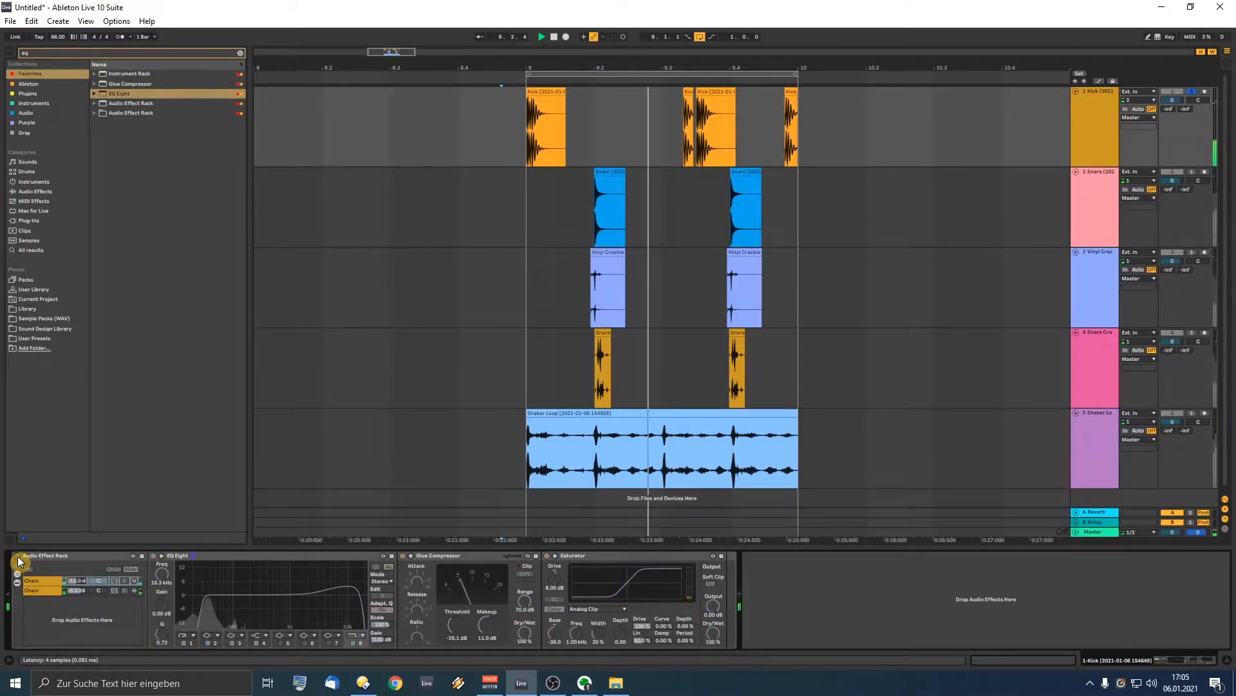
Step: Re-enable the rack and create a new -6 dB chain beside the -13 dB first chain
click(18, 556)
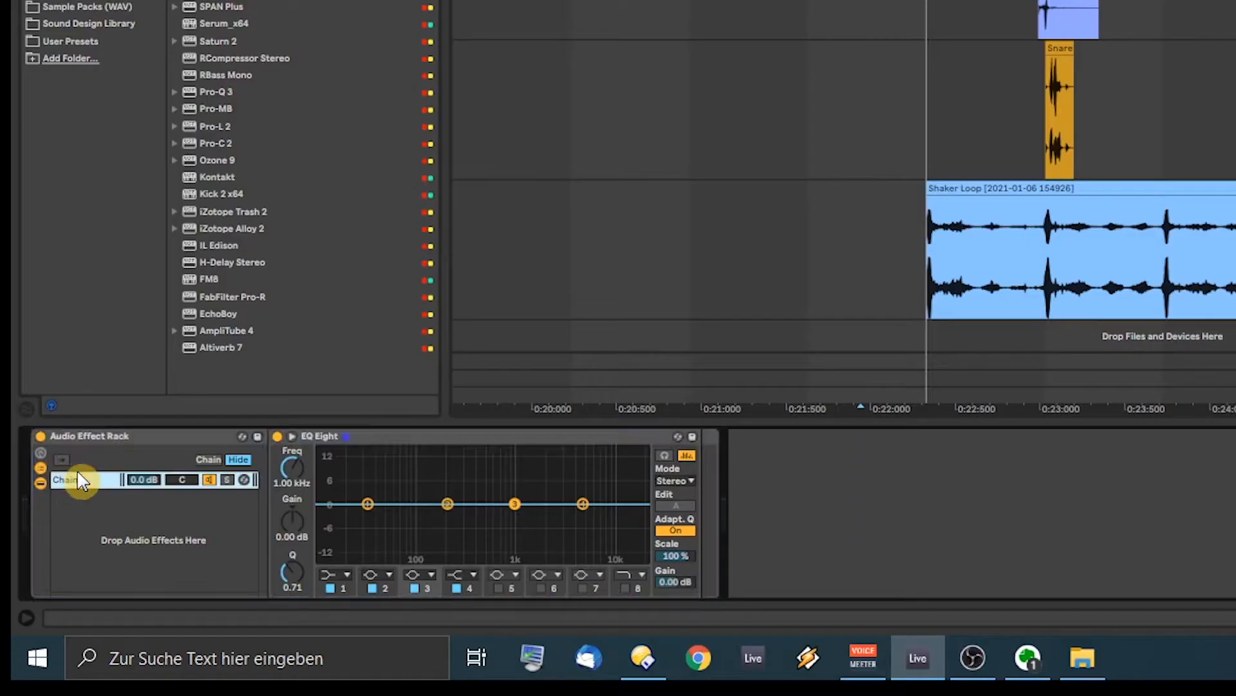
right_click(97, 508)
click(140, 520)
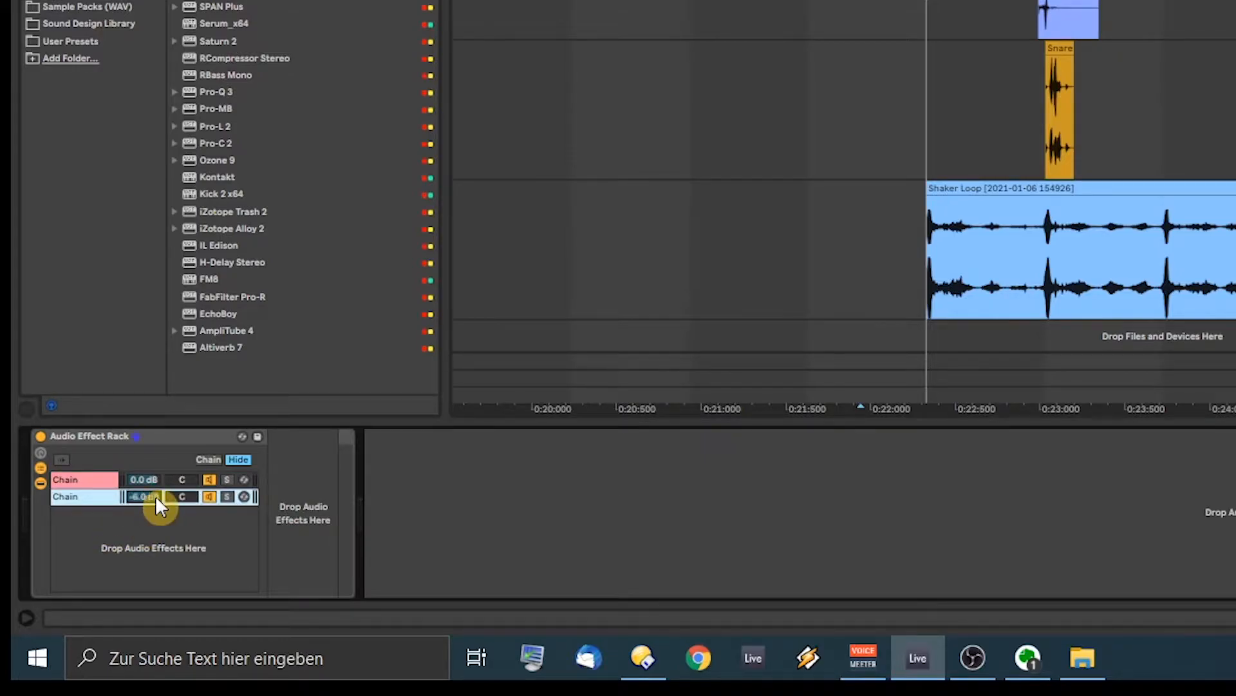
click(107, 480)
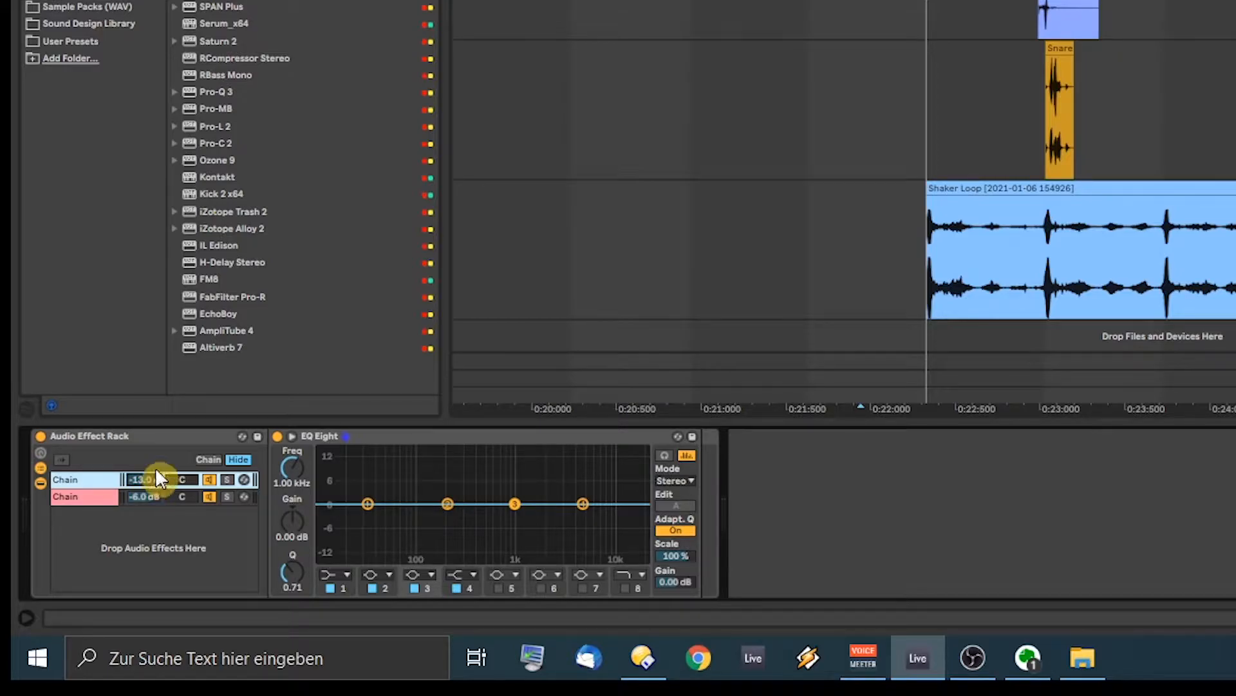
Step: Make the first chain's EQ band 1 a steep low cut and solo that chain during playback
click(337, 572)
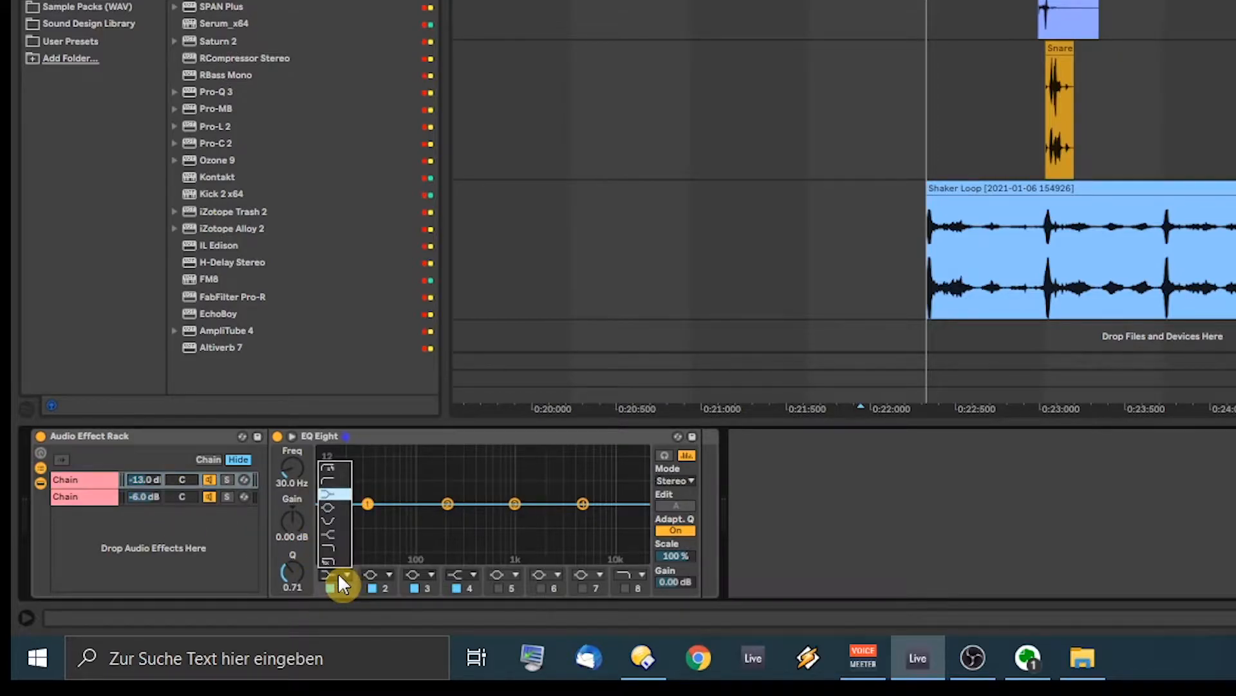
click(339, 470)
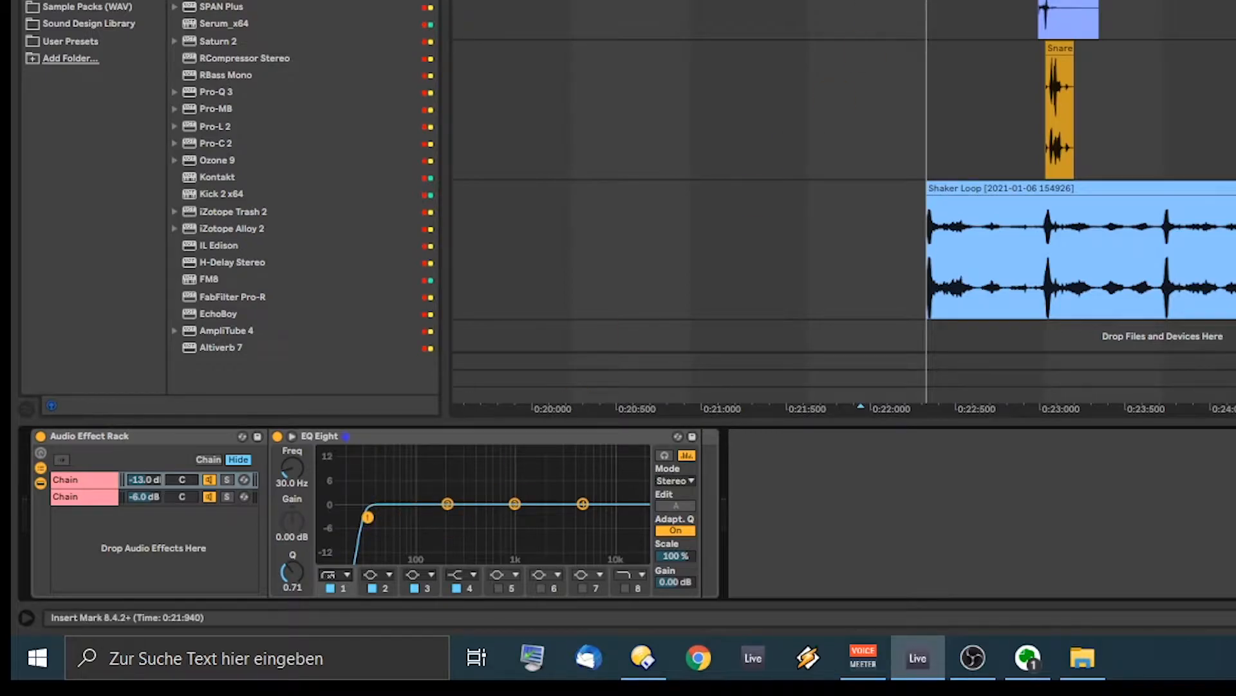
click(957, 407)
key(space)
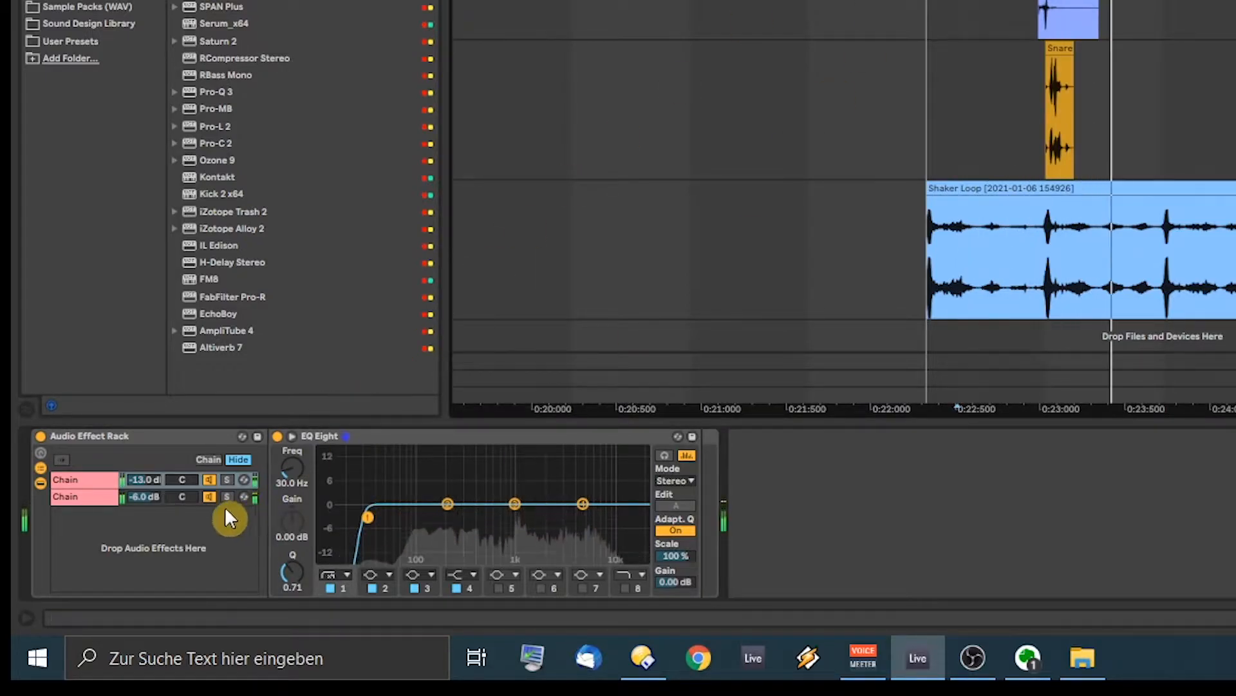
click(227, 479)
key(space)
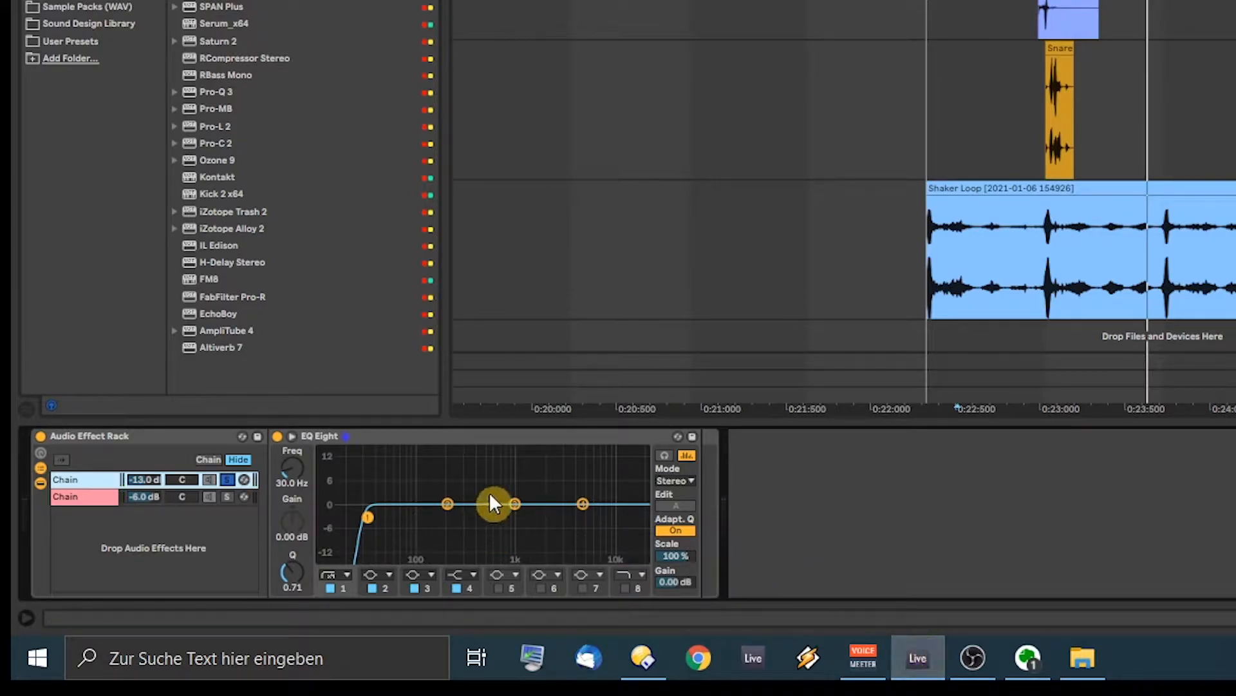
Step: Add a narrow 1 kHz peak, a 3.23 kHz boost, a 14.1 kHz high cut, and raise the low cut to about 80 Hz
drag(515, 504, 517, 475)
key(space)
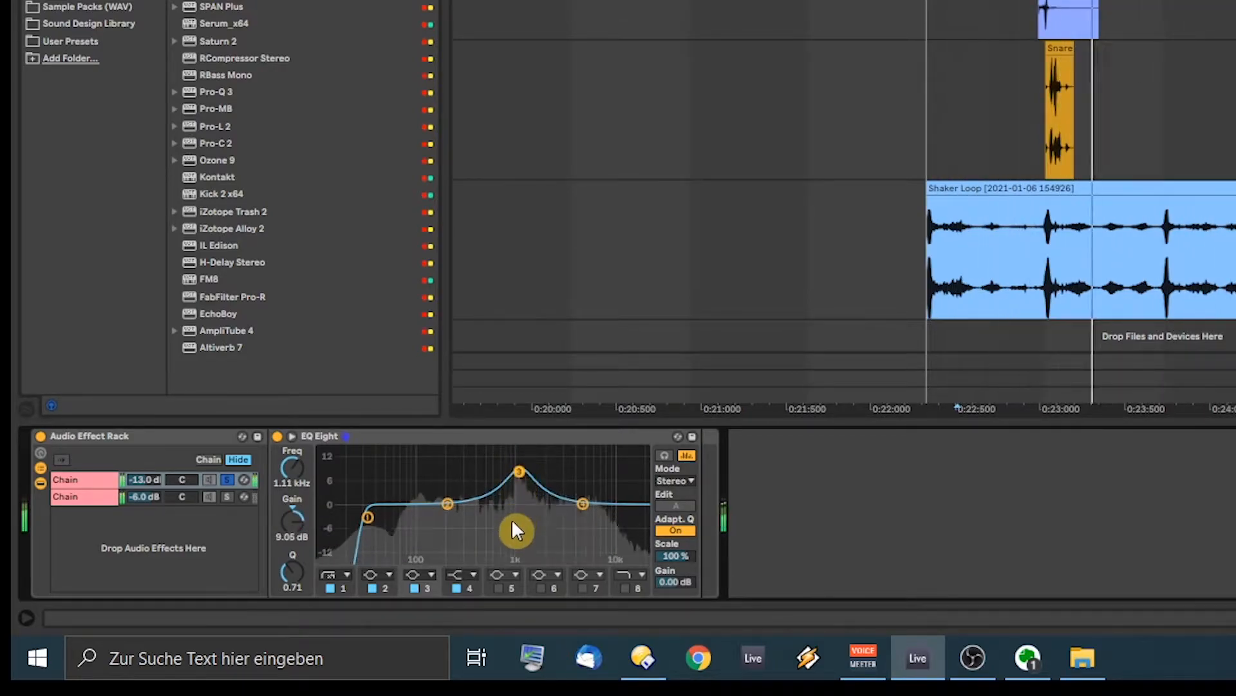
drag(289, 571, 289, 555)
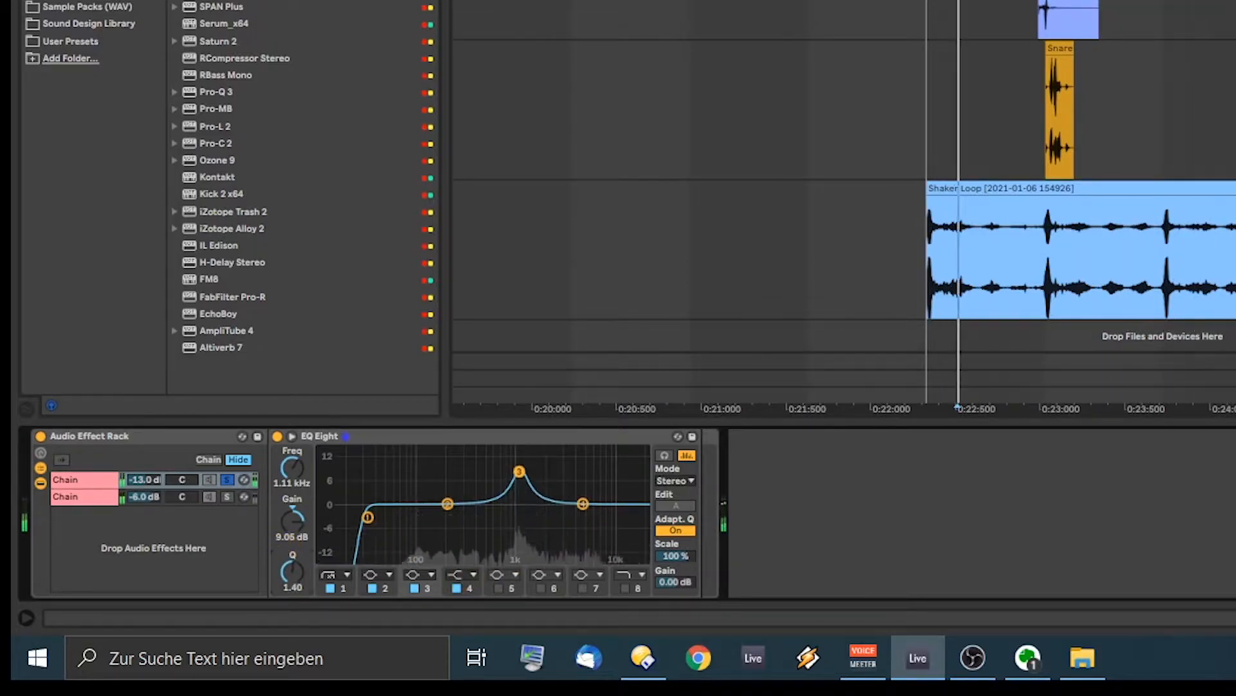
mouse_move(581, 503)
mouse_down()
mouse_move(573, 475)
mouse_move(560, 475)
mouse_move(564, 486)
mouse_up()
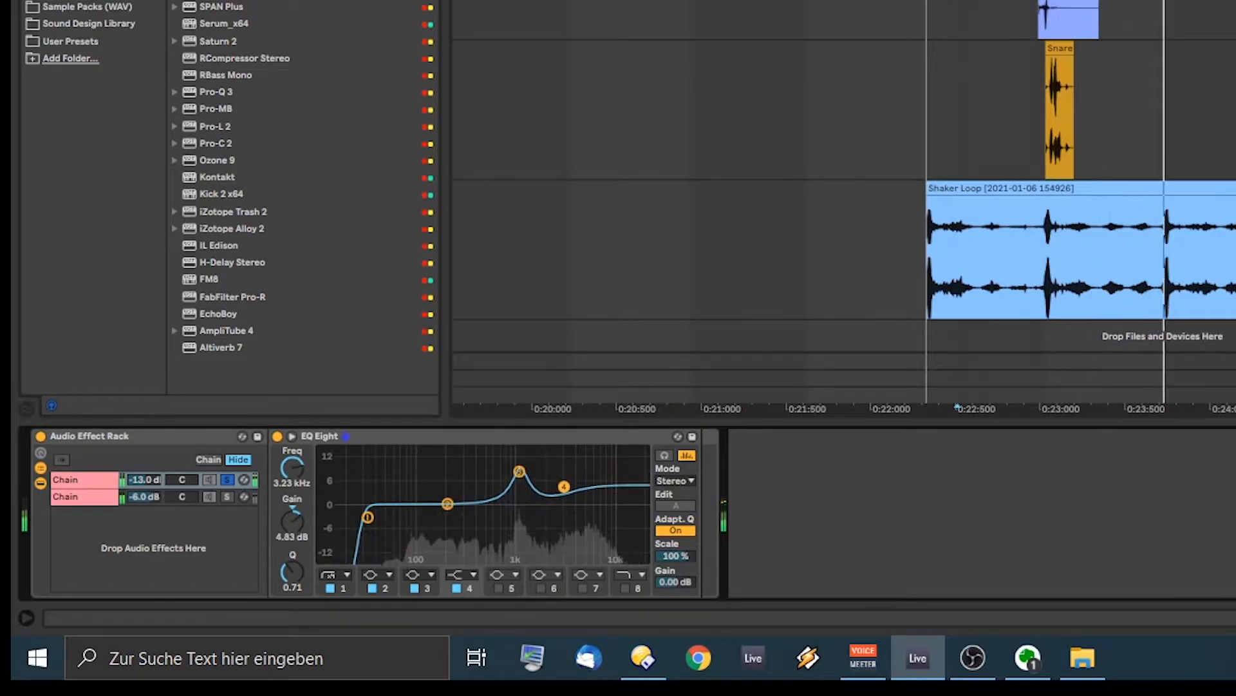
click(625, 588)
drag(635, 517, 626, 526)
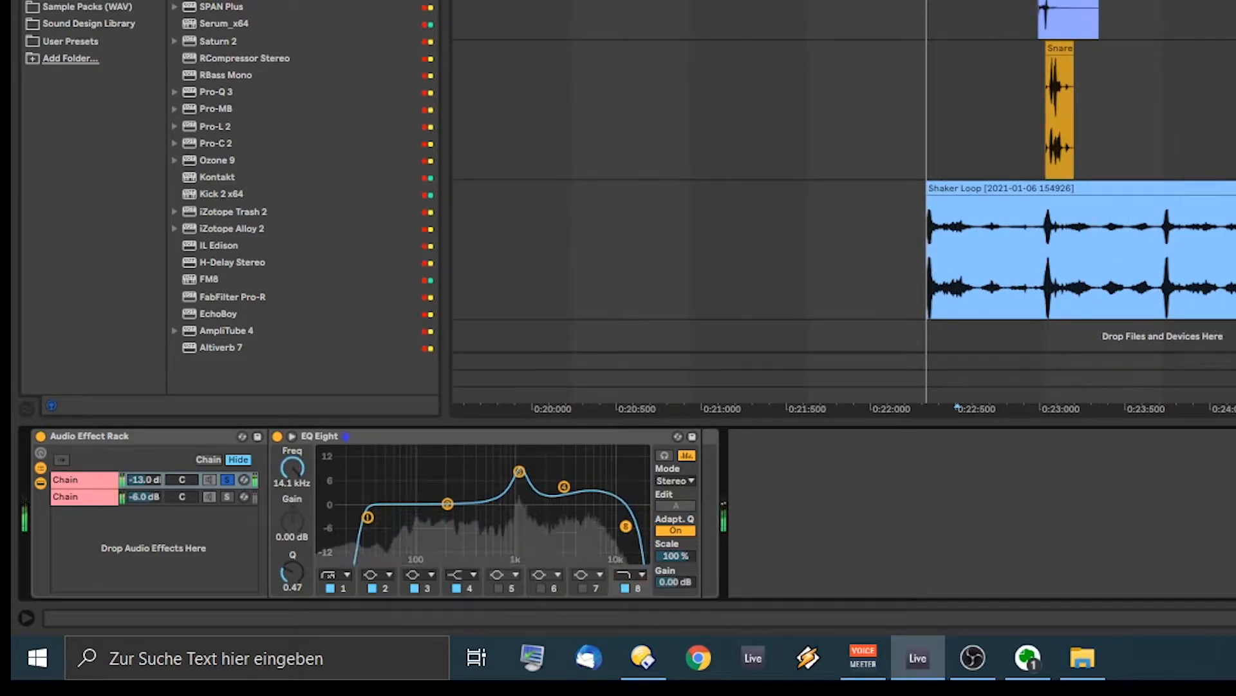
drag(368, 517, 408, 519)
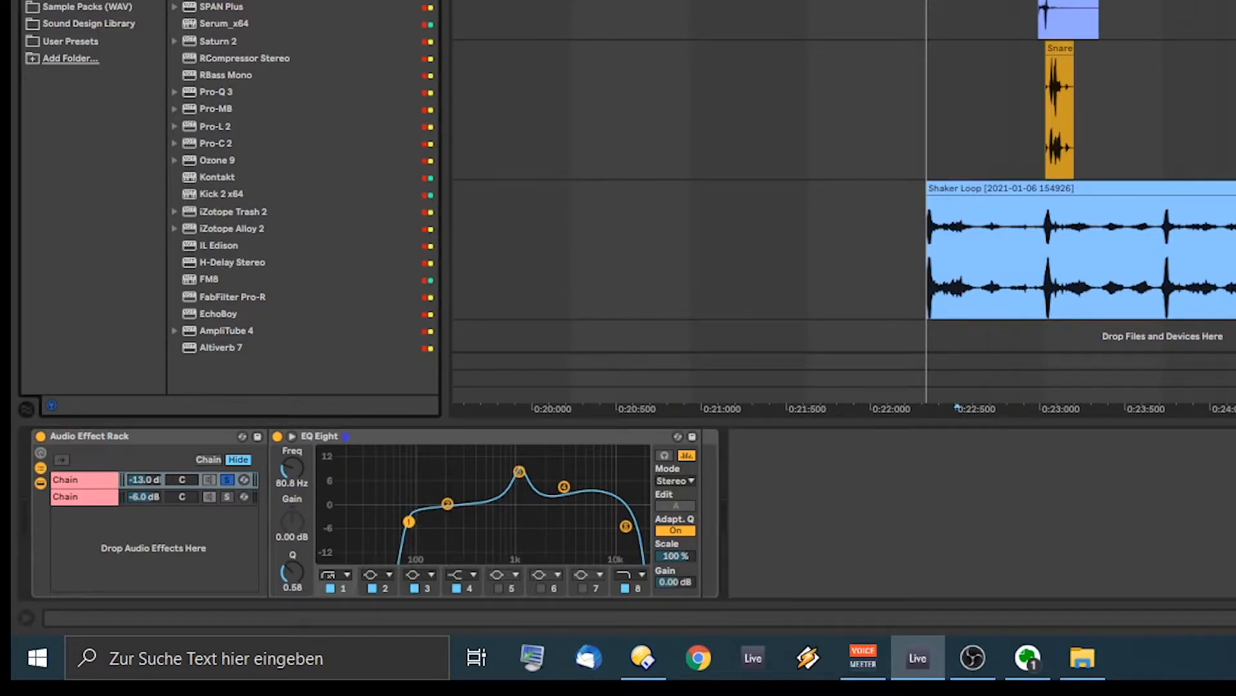
key(ctrl+f)
Step: Add a Glue Compressor after EQ Eight with -40 dB threshold and 8.10 dB makeup, then audition it
drag(561, 454, 699, 497)
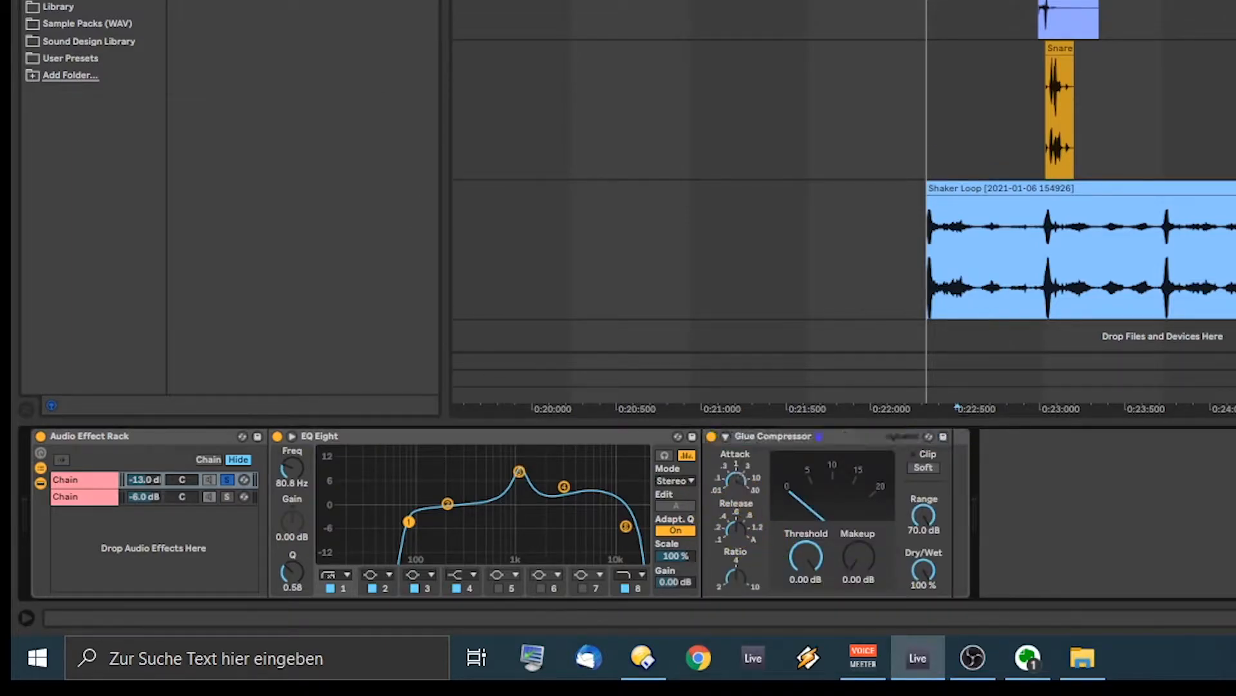
drag(796, 580, 796, 631)
mouse_move(881, 569)
mouse_down()
mouse_move(881, 554)
mouse_move(863, 558)
mouse_up()
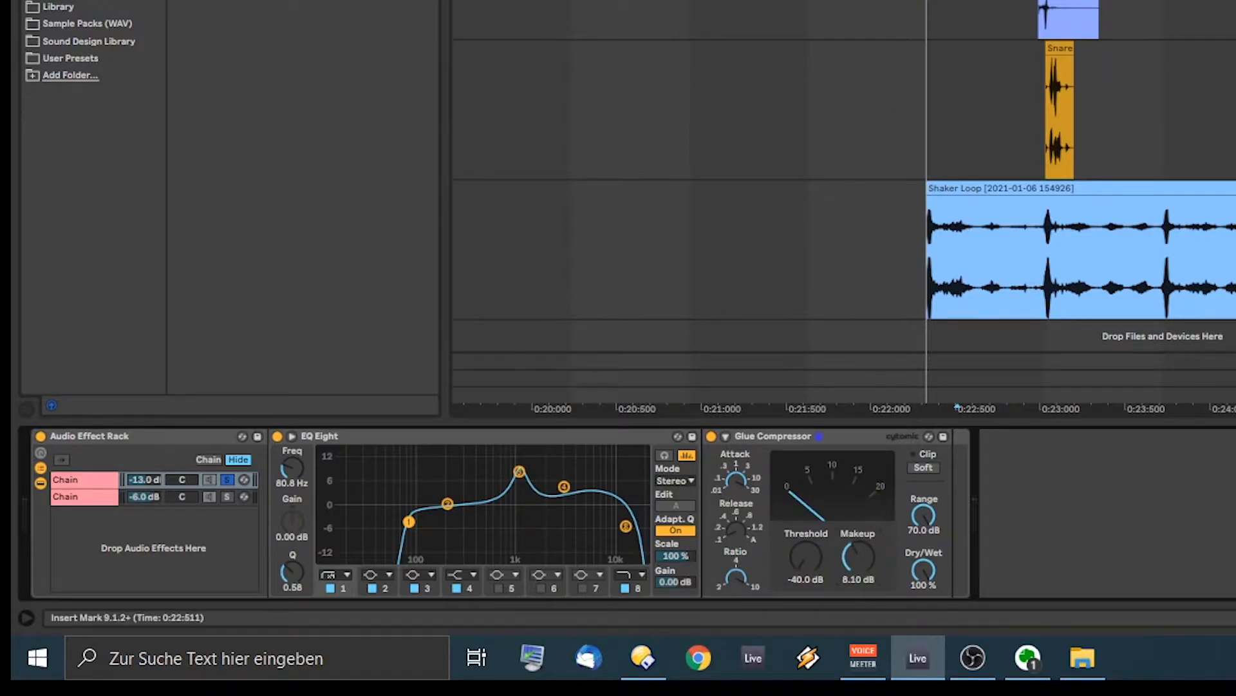
key(space)
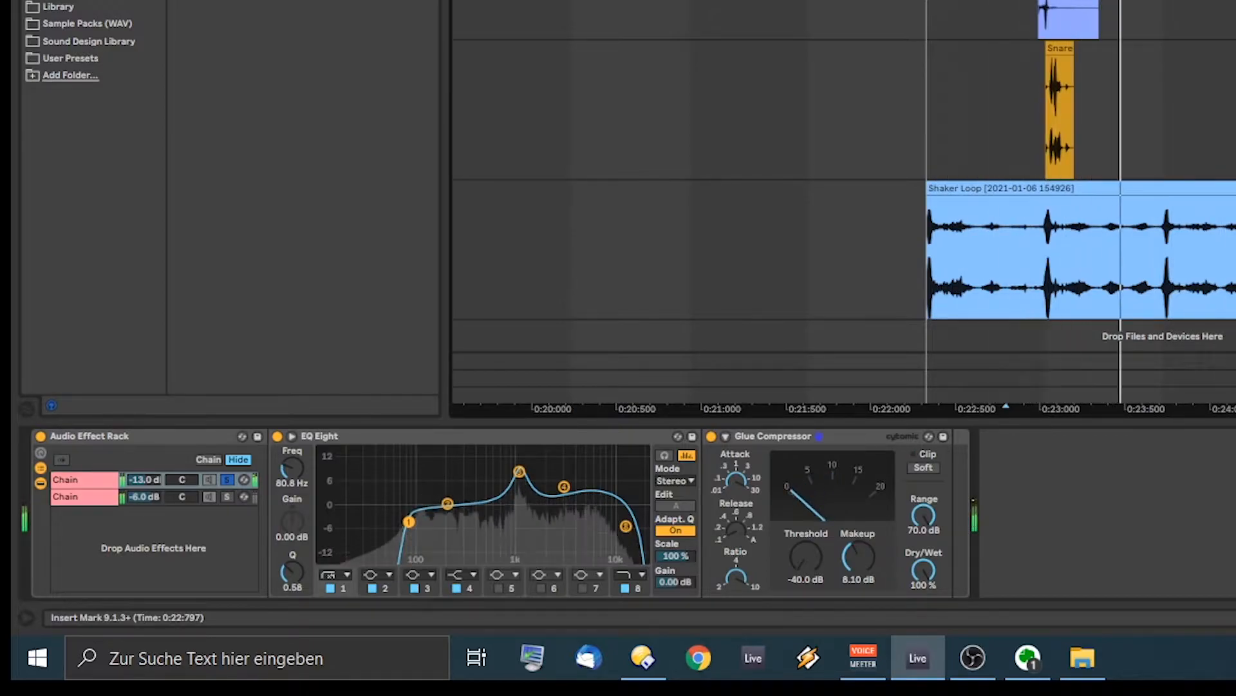
key(space)
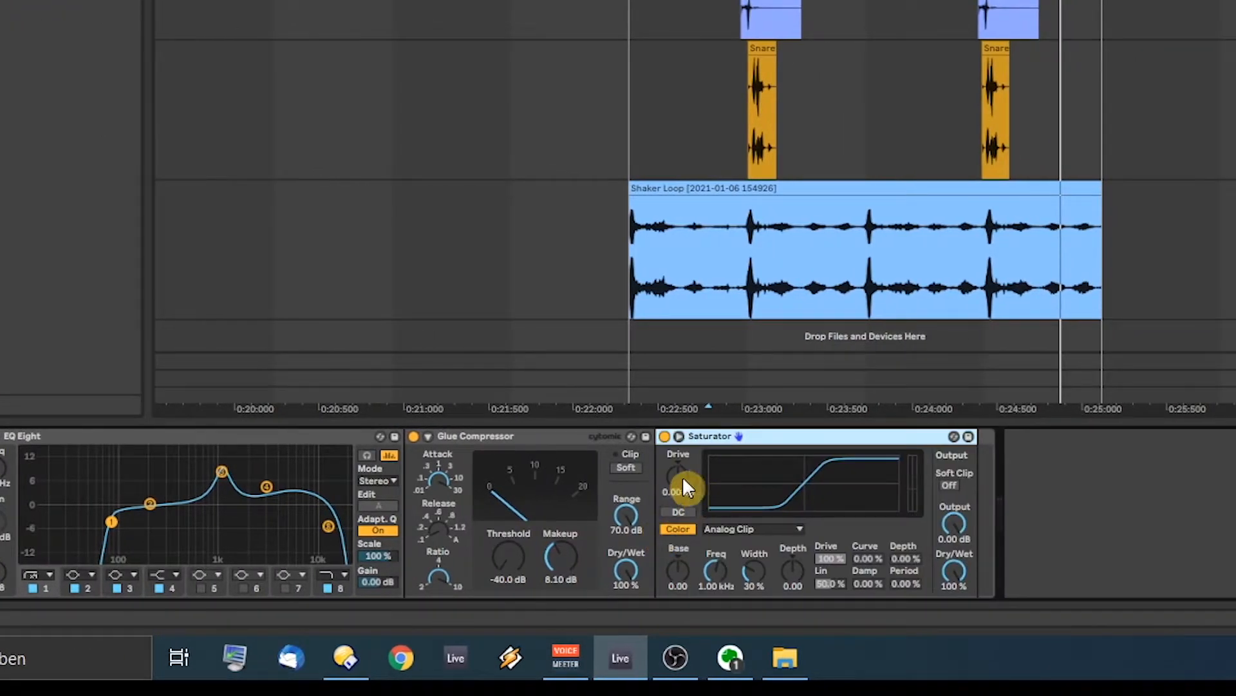
Step: Set the Saturator to 3 dB drive with base 0, then add a Limiter after it
click(674, 474)
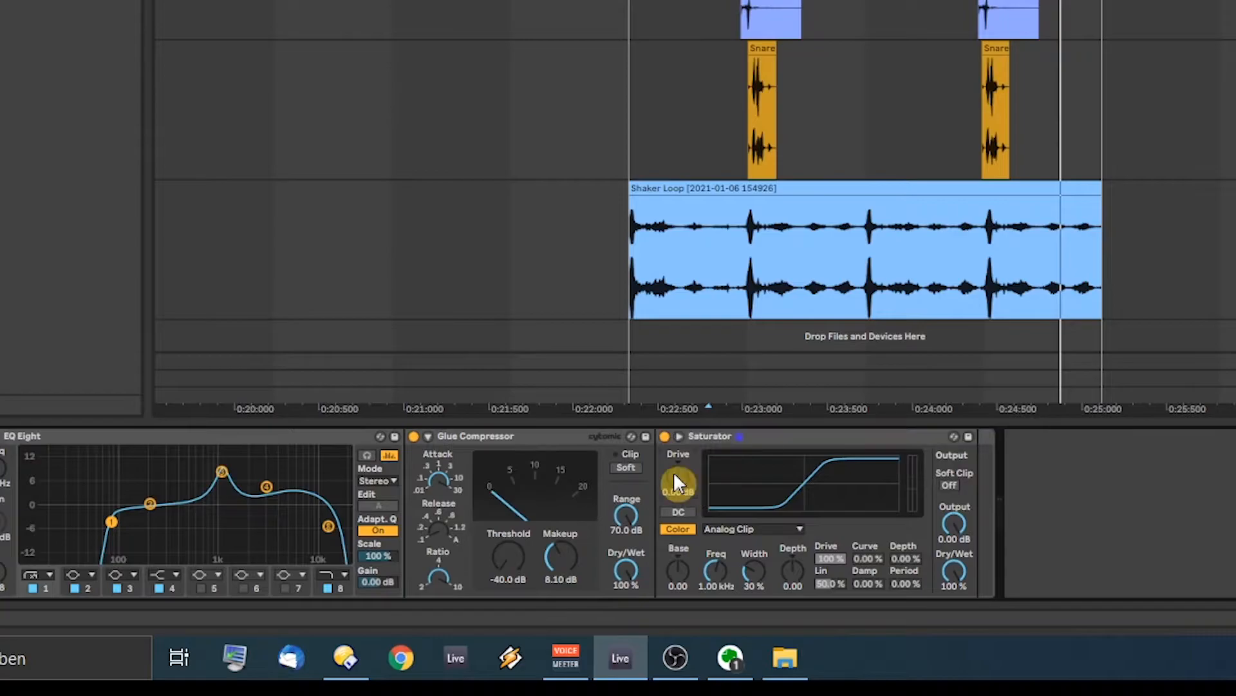
key(space)
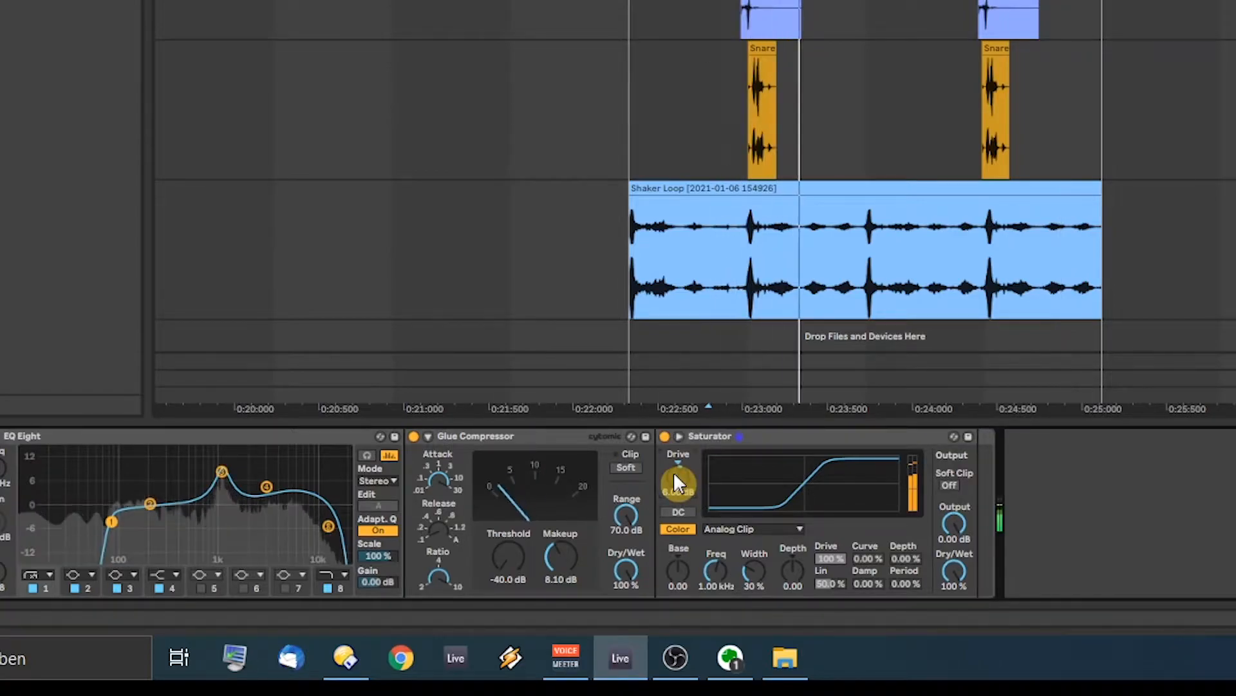
drag(675, 474, 675, 484)
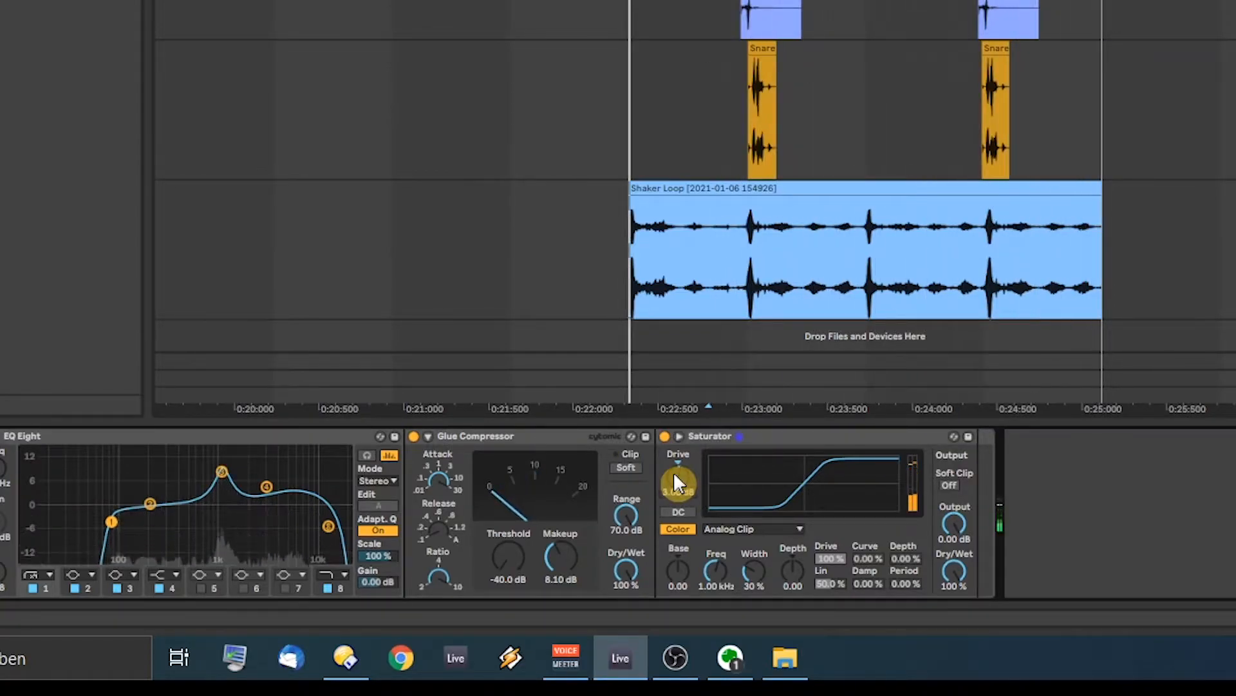
drag(673, 571, 678, 516)
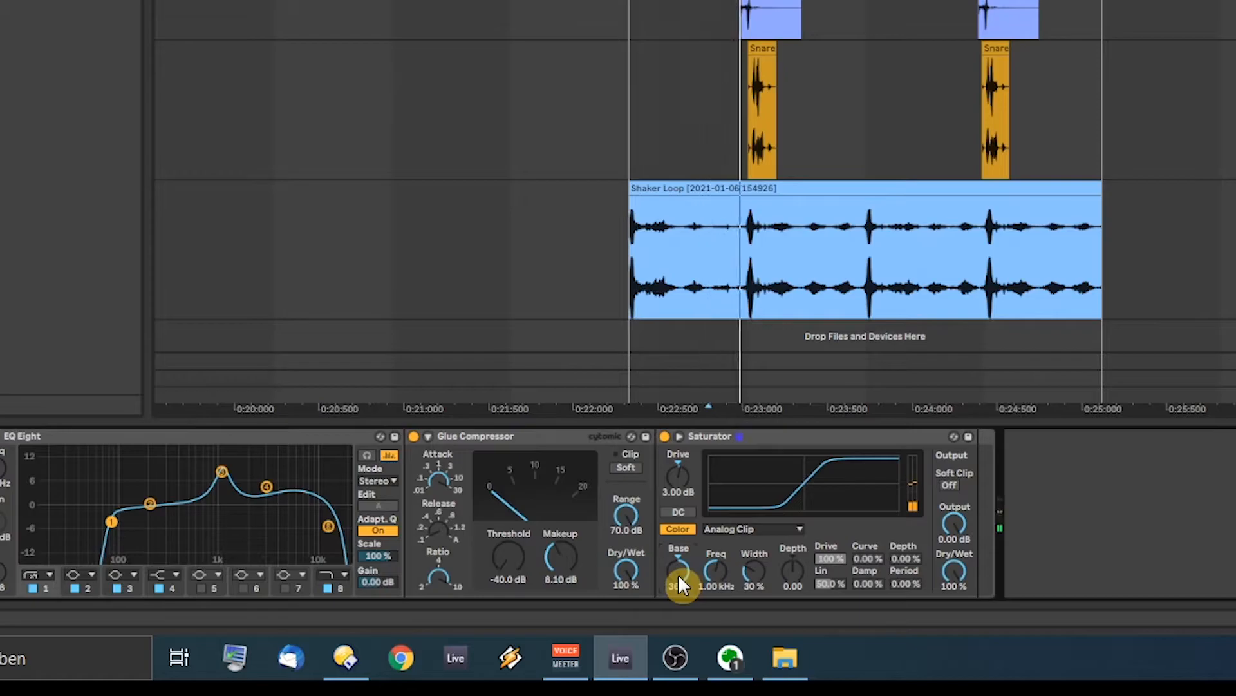
double_click(678, 569)
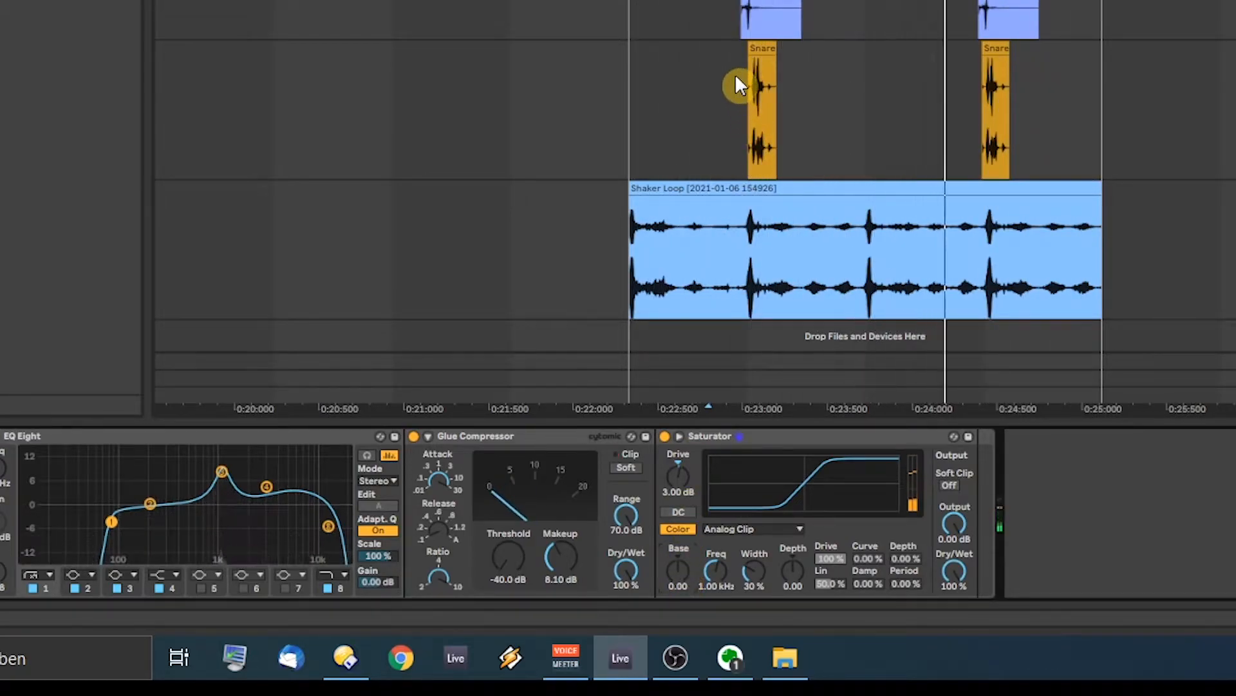
key(space)
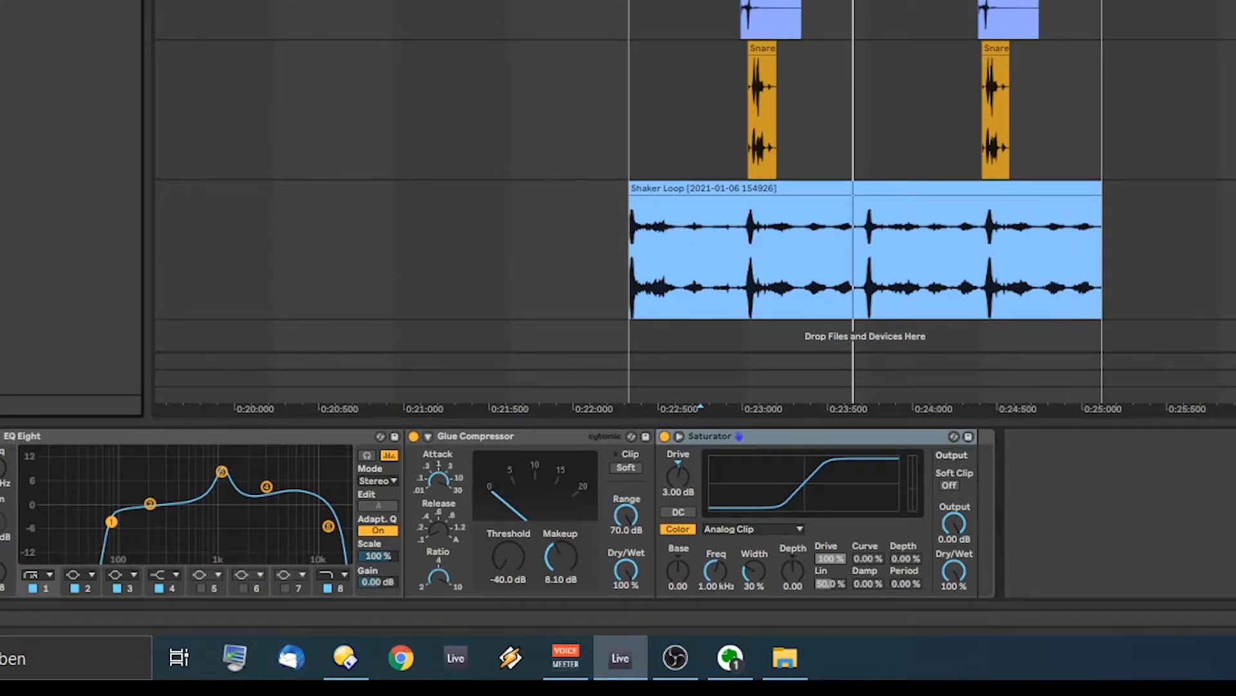
drag(1015, 490, 1026, 480)
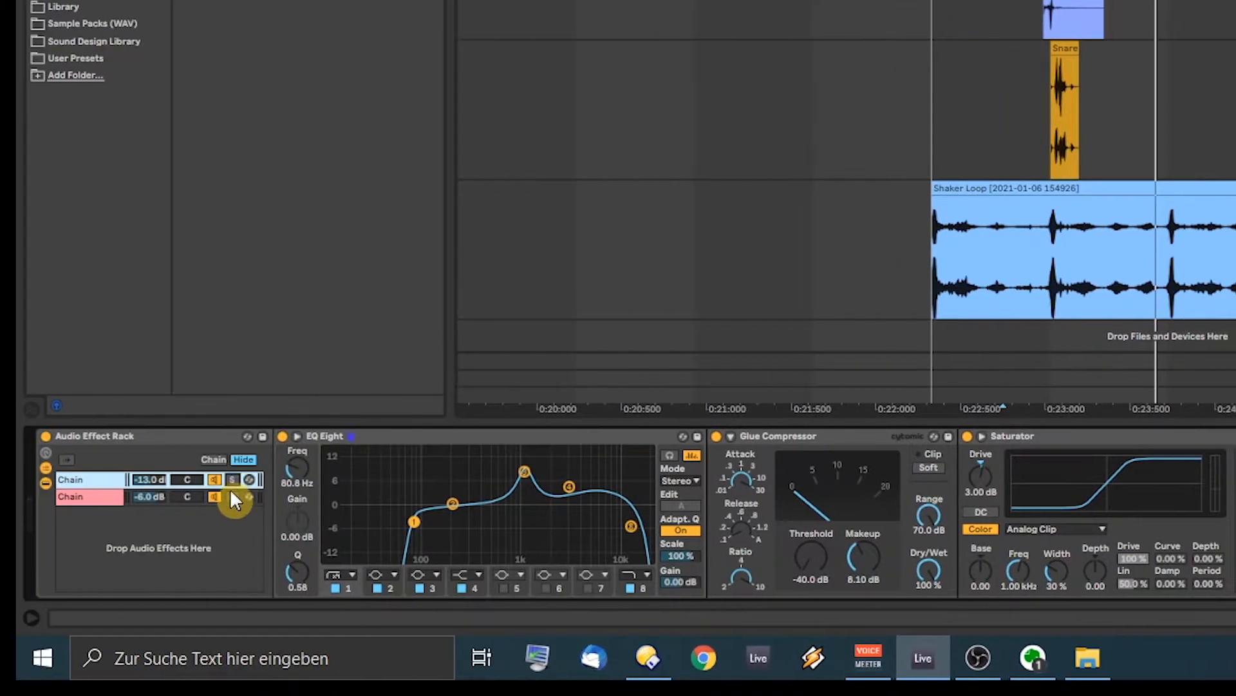
Step: Solo the -6 dB second chain and add a flat default EQ Eight to it
click(232, 497)
key(space)
key(ctrl+f)
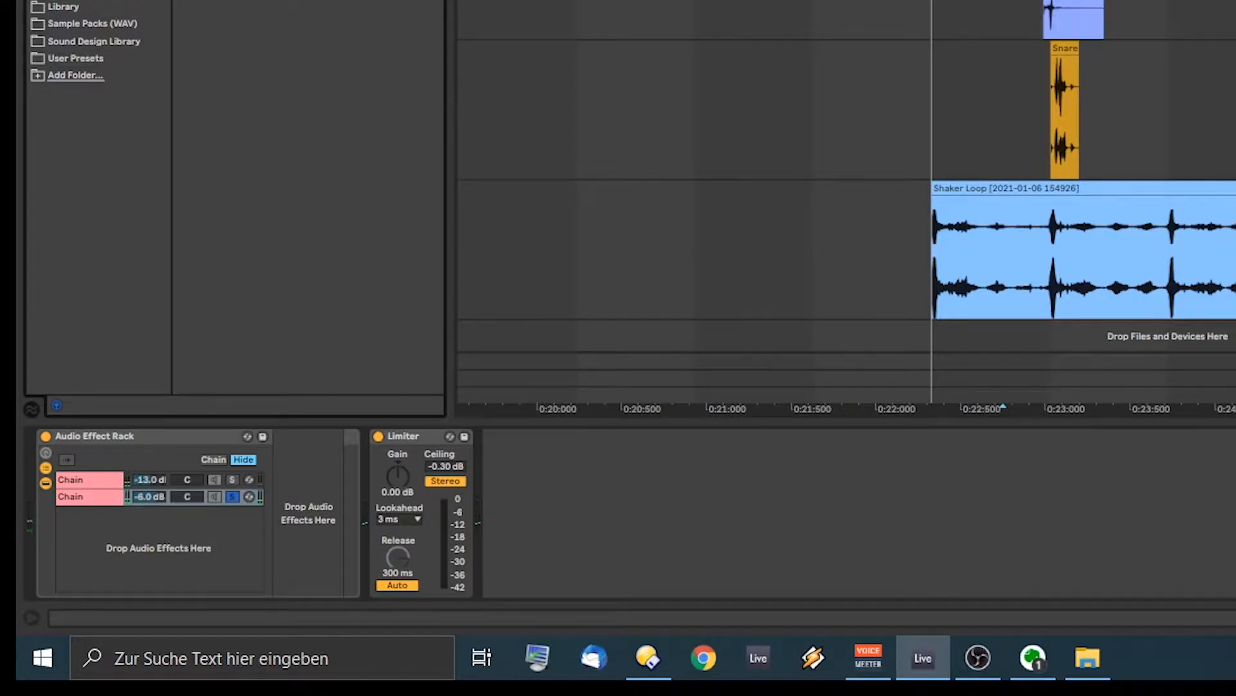
drag(289, 69, 336, 515)
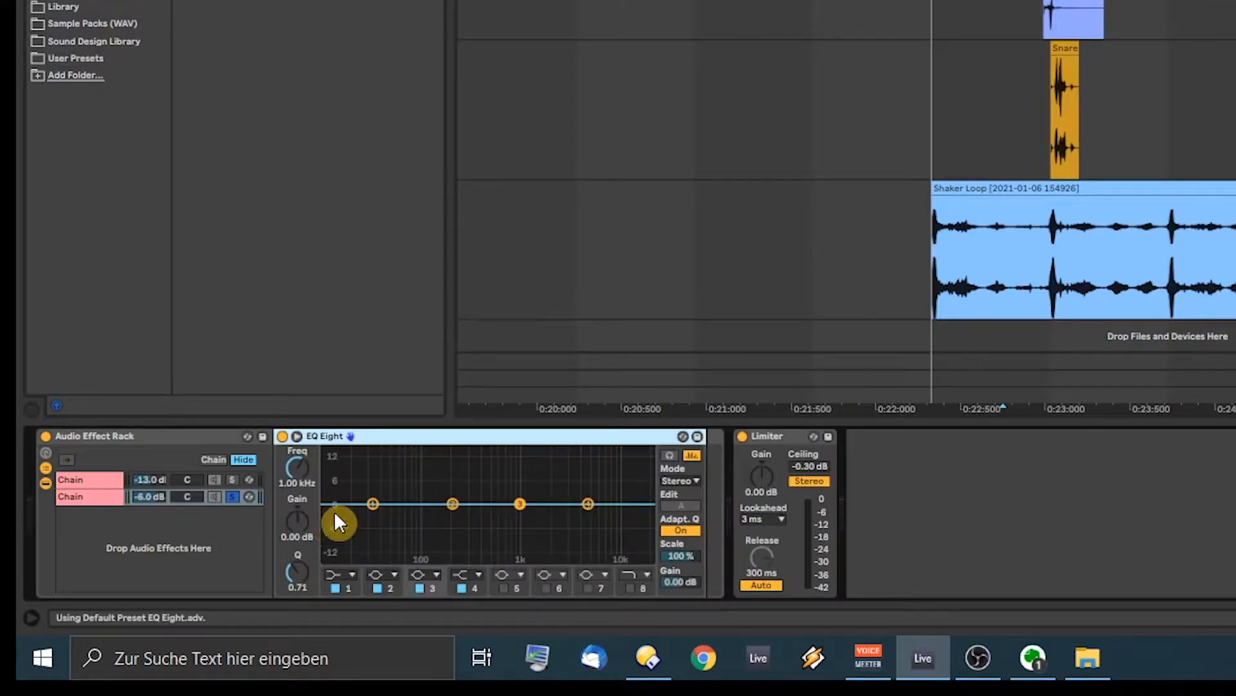
Step: Turn on a 30 Hz low cut in the second chain's EQ Eight and unsolo that chain
click(343, 577)
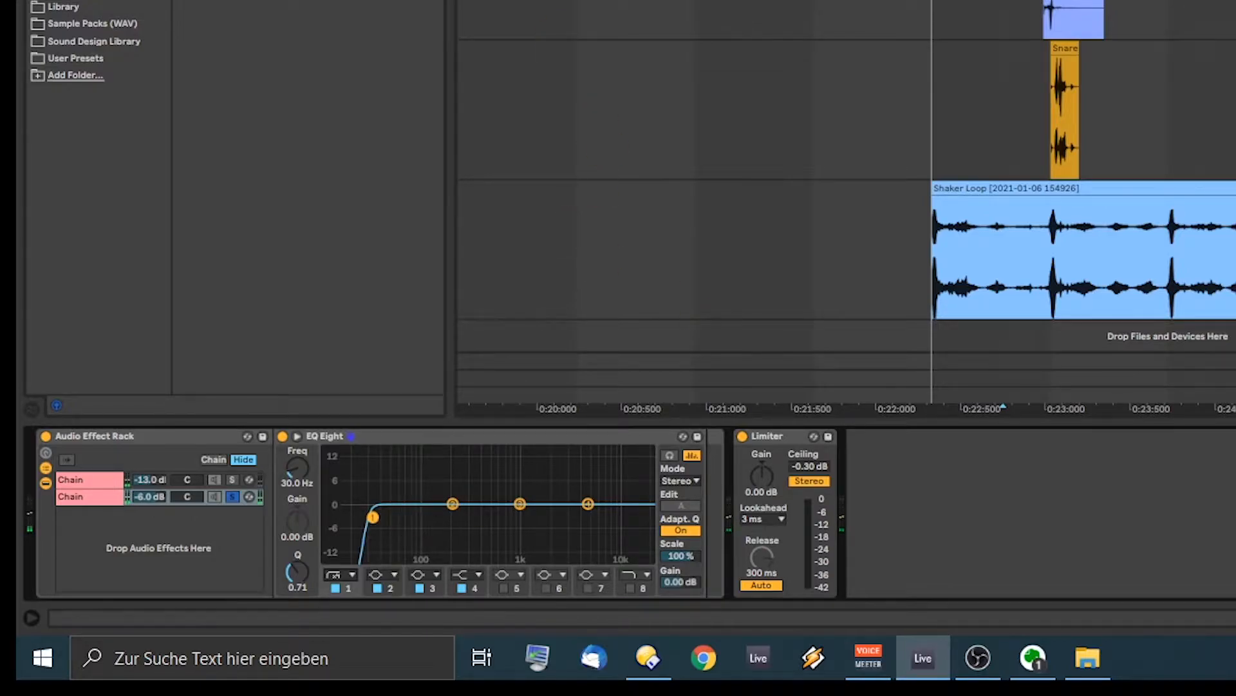
key(space)
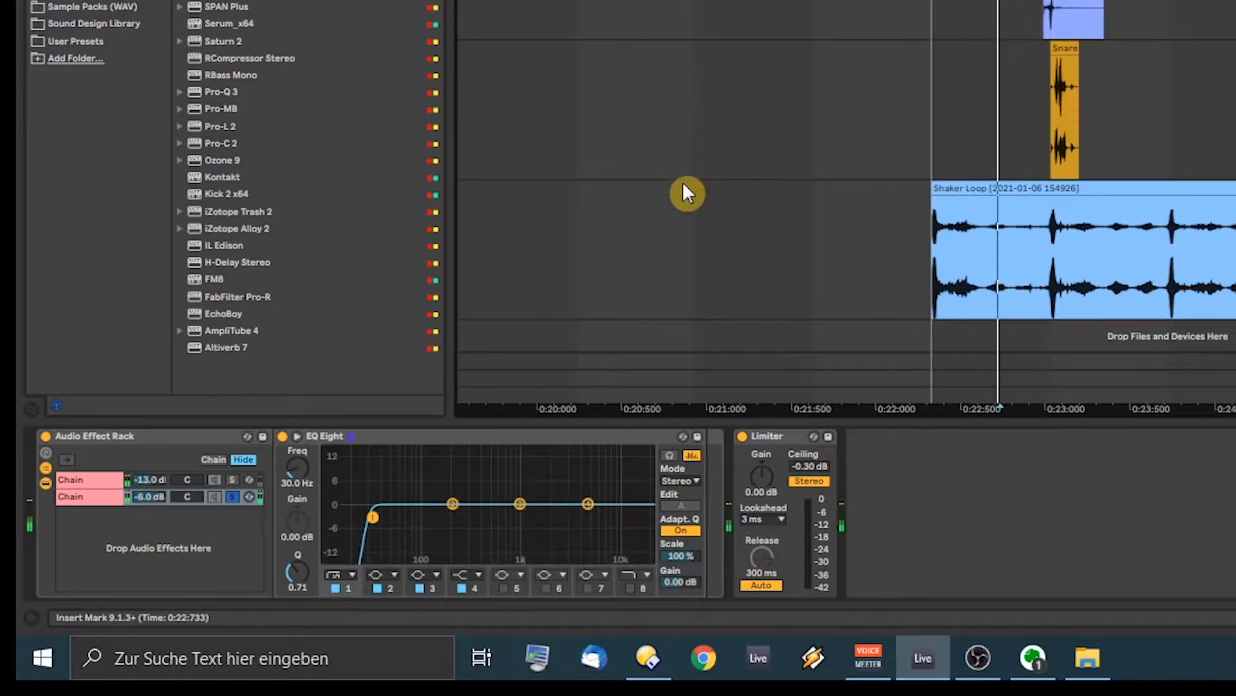
click(233, 494)
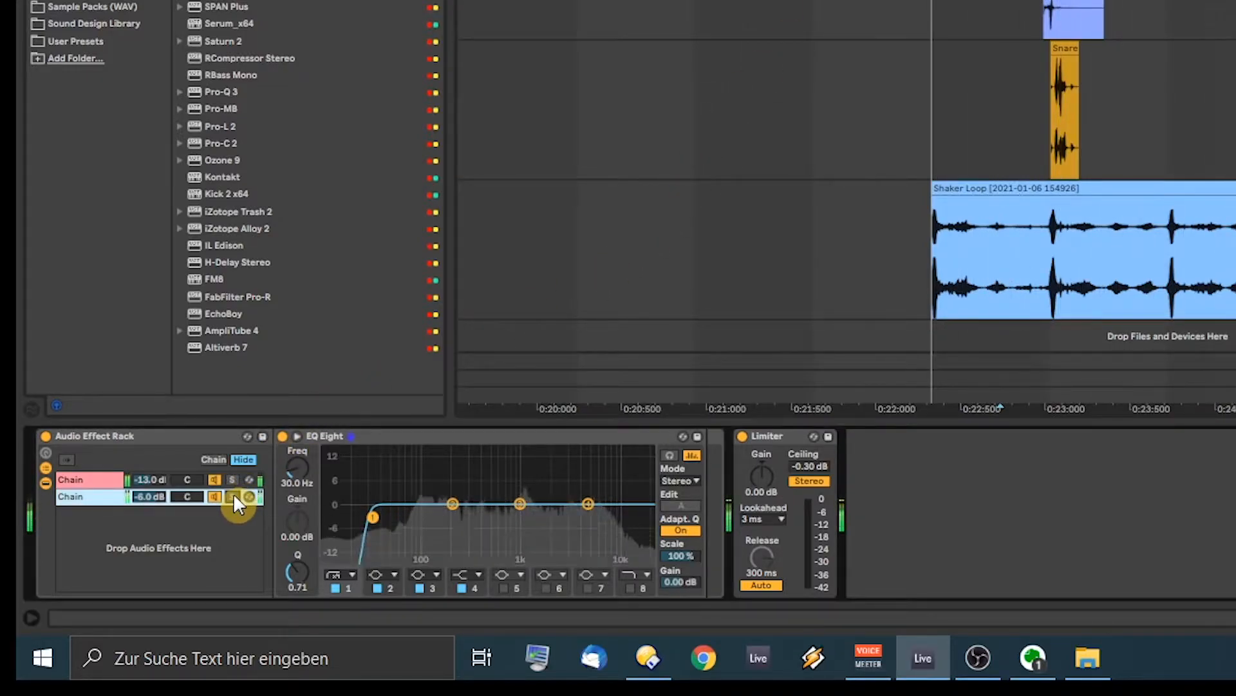
Step: Boost the first chain's EQ Eight by 8.55 dB at 4.00 kHz
key(space)
key(space)
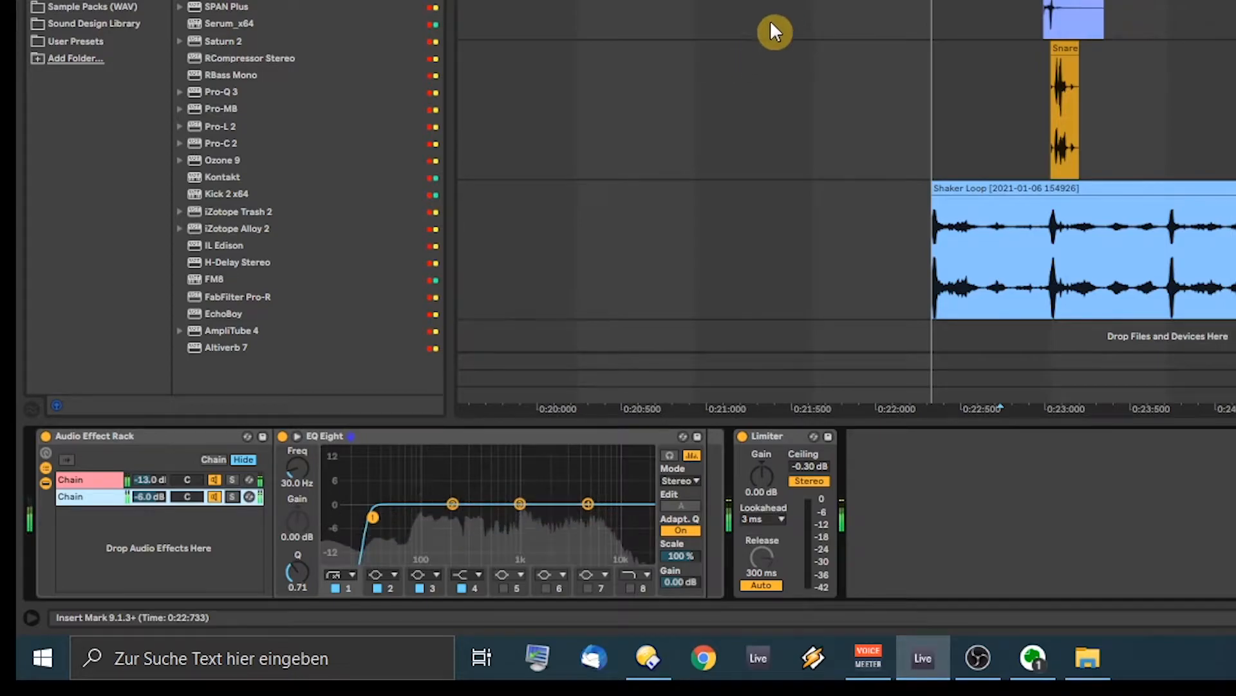
click(109, 480)
mouse_move(571, 495)
mouse_down()
mouse_move(552, 463)
mouse_move(568, 478)
mouse_move(558, 476)
mouse_move(594, 475)
mouse_move(578, 472)
mouse_up()
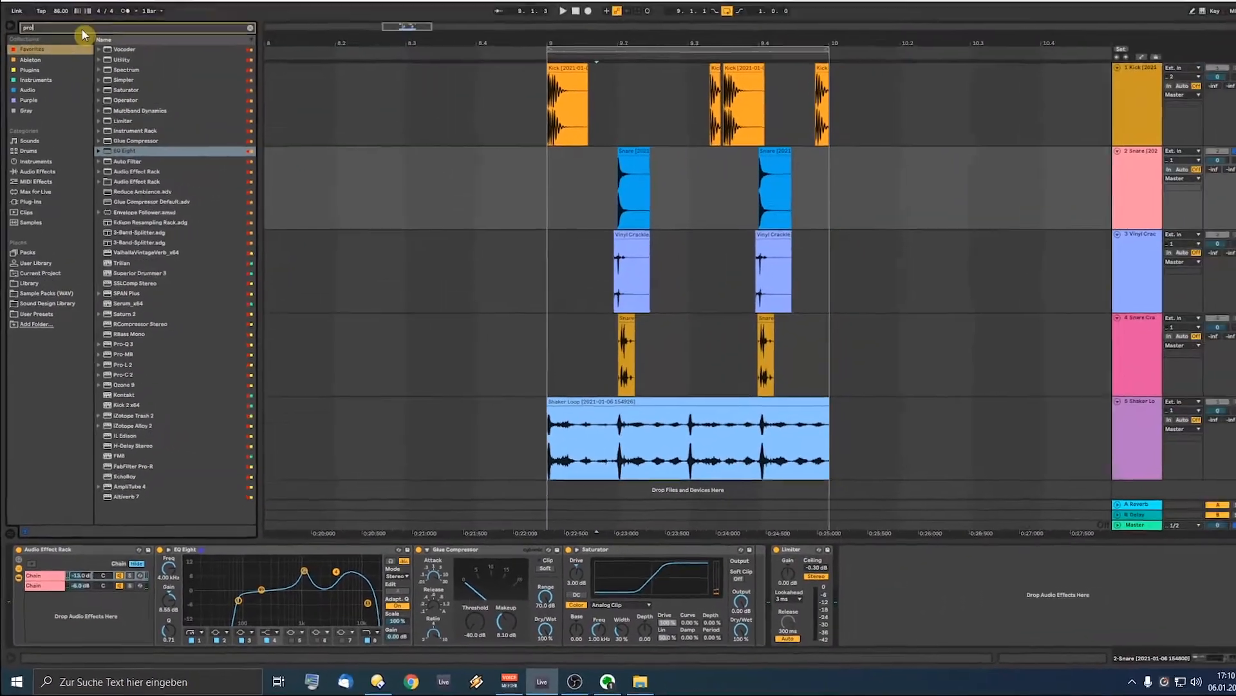
Step: Insert FabFilter Pro-R between the Saturator and Limiter on the Snare track and play it
click(79, 54)
text(pro-r)
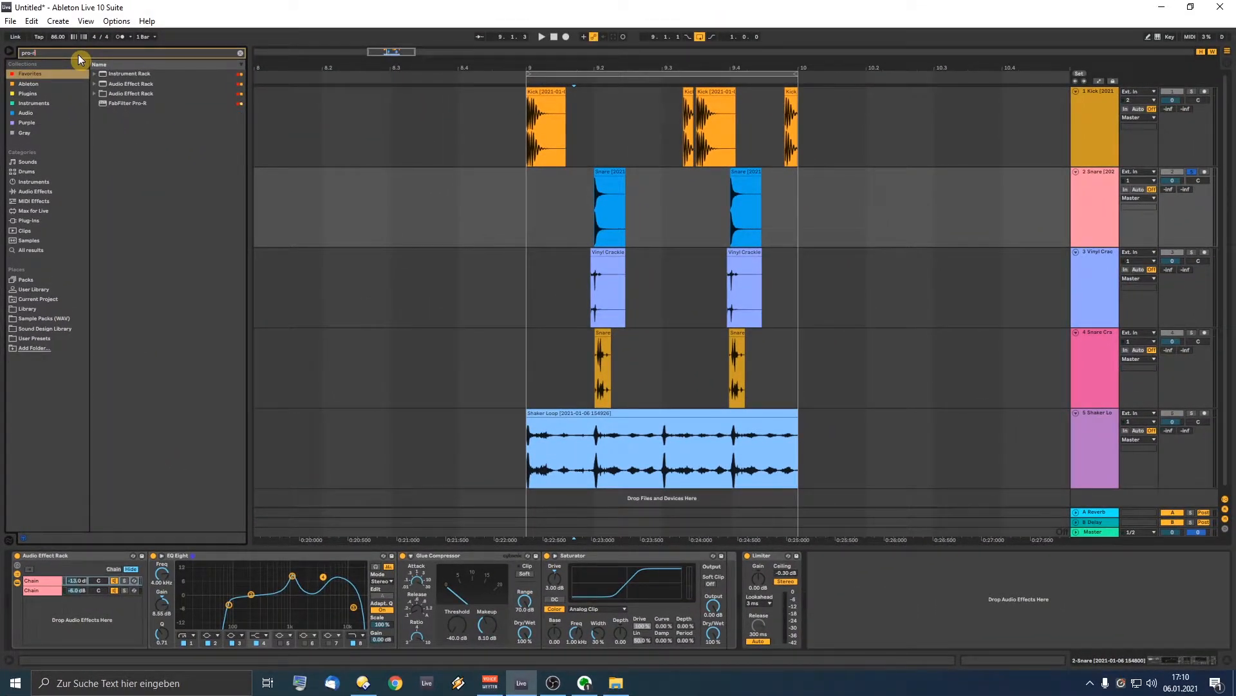
drag(185, 172, 744, 591)
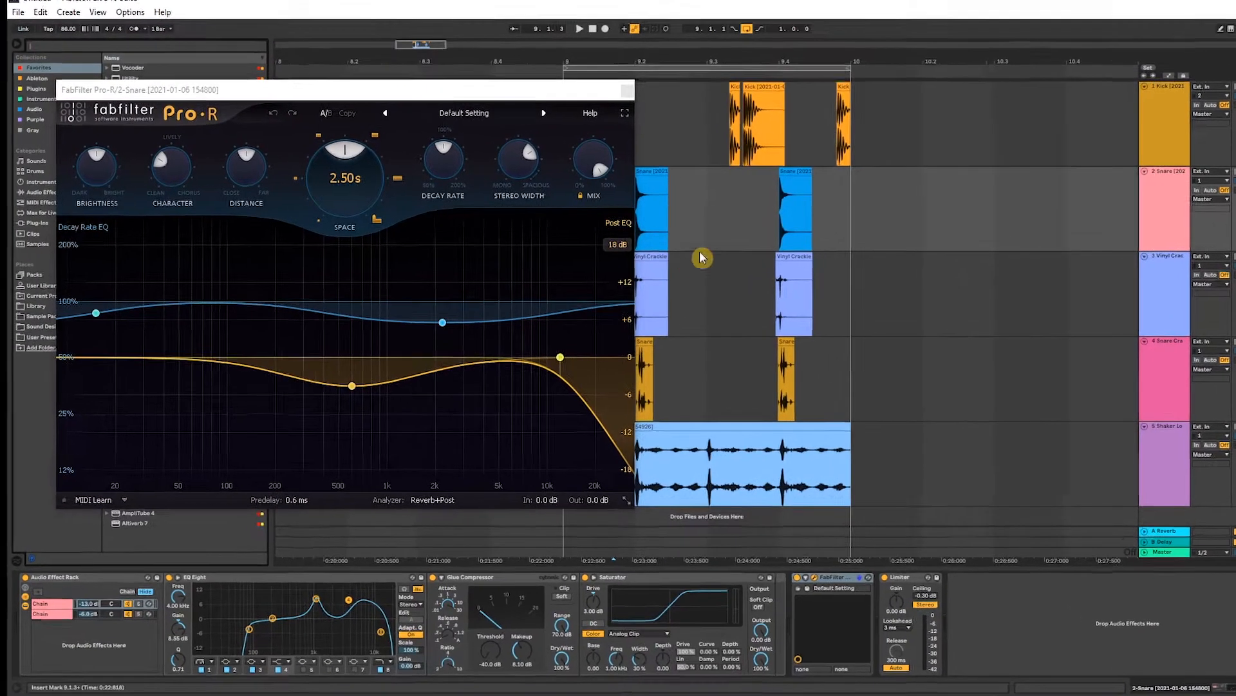
click(688, 222)
key(space)
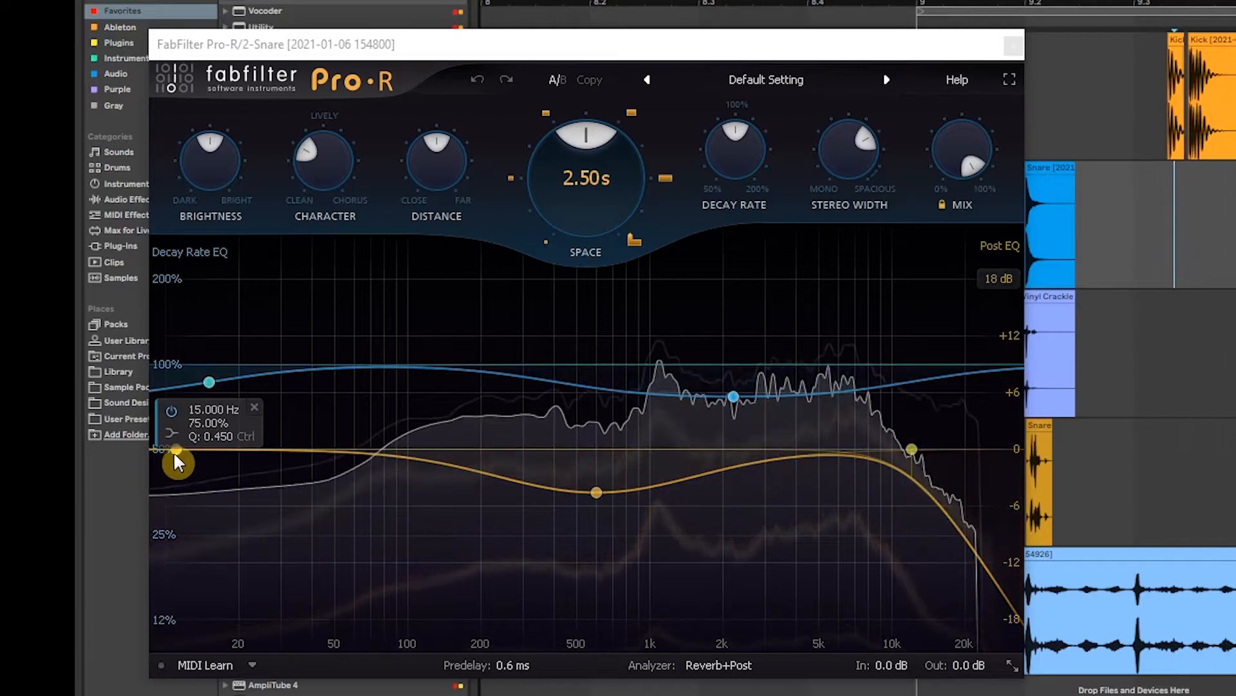
Step: Add a post-EQ low cut, shorten the reverb to 0.70 s, and lower the mix to about 19%
drag(167, 453, 512, 455)
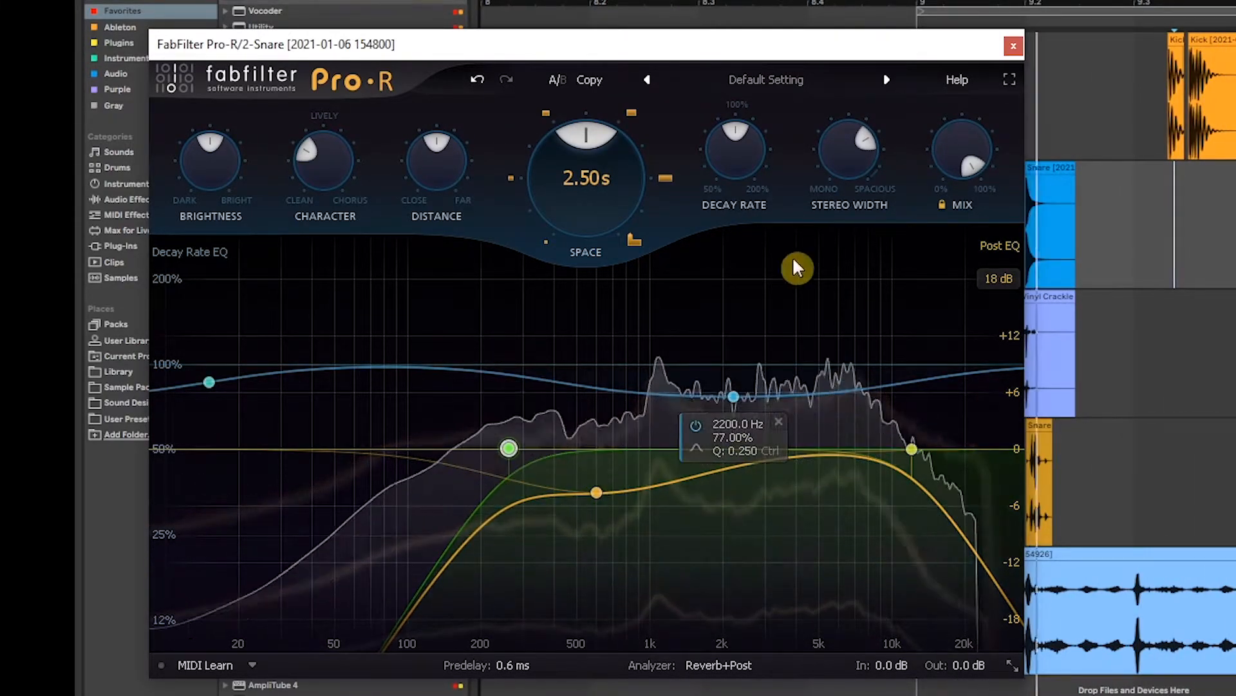
drag(584, 174, 586, 270)
drag(430, 158, 430, 158)
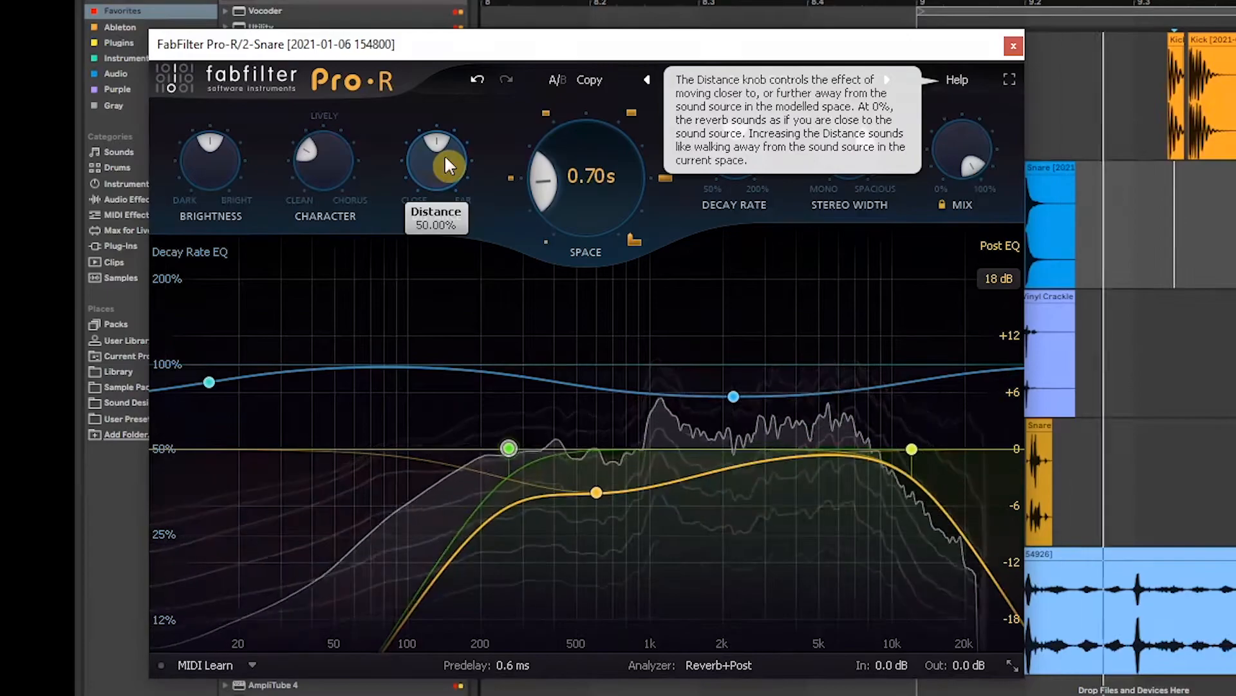
mouse_move(963, 172)
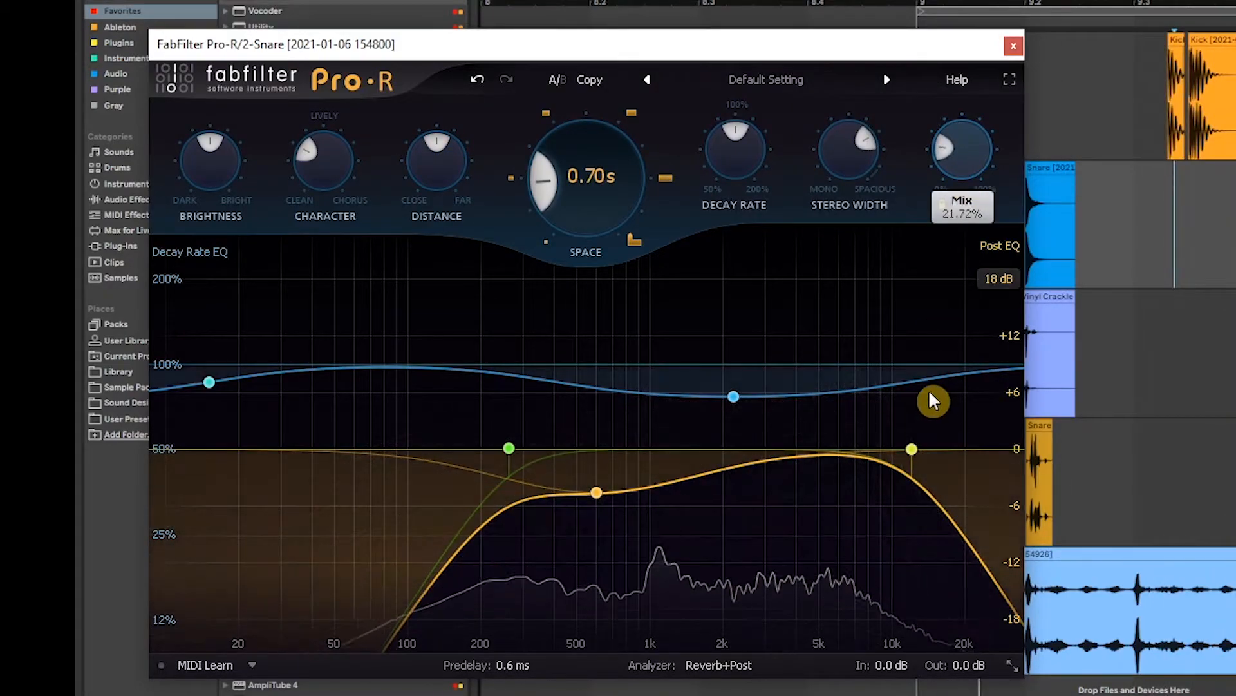
drag(931, 394, 931, 422)
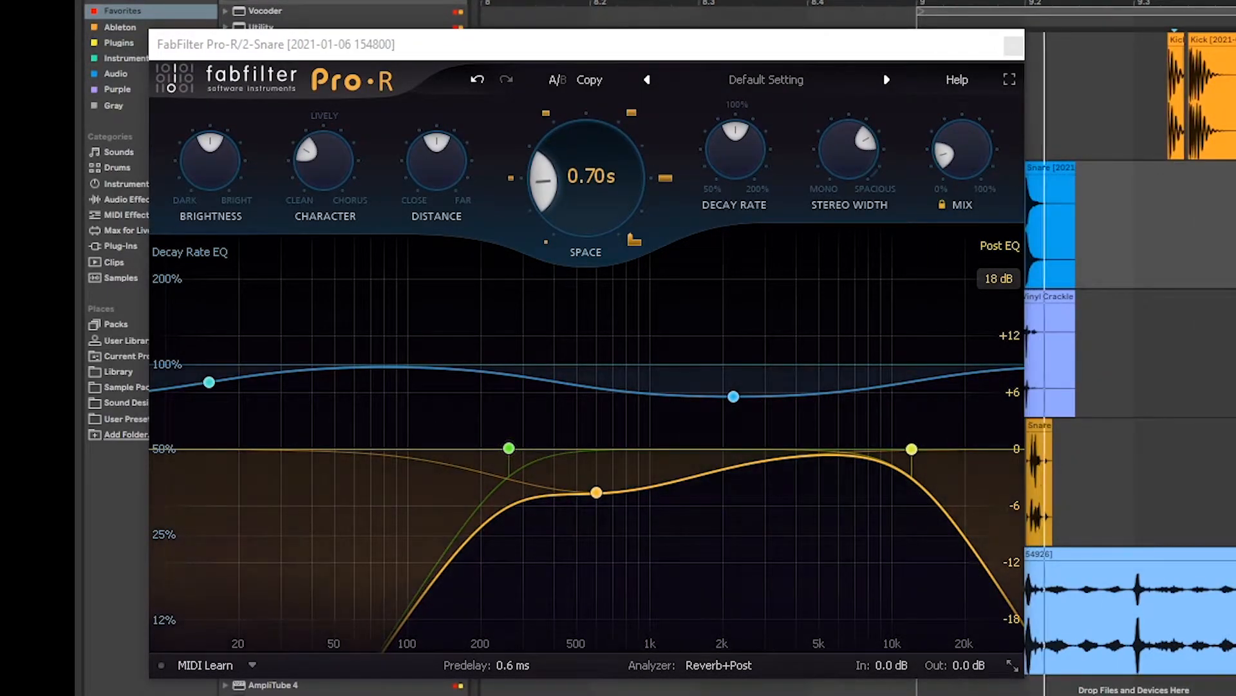
Step: Shorten the reverb to 0.59 s, move the low cut to about 500 Hz, and lower the mix further
drag(565, 197, 578, 223)
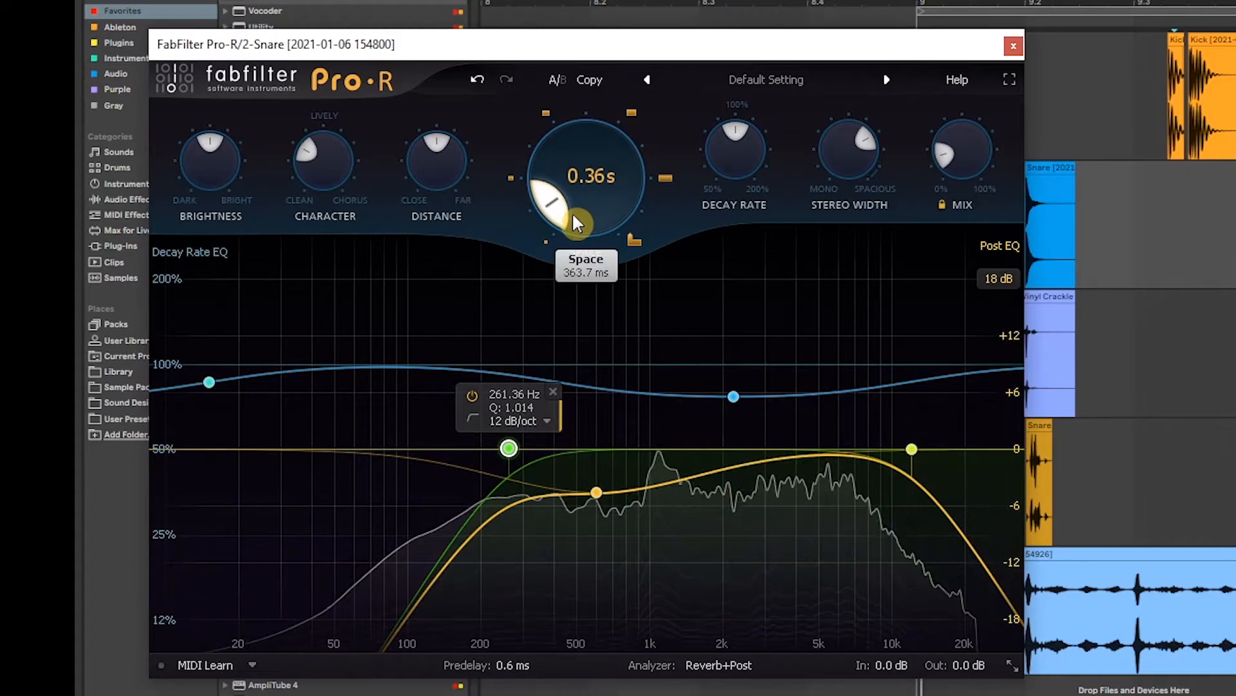
mouse_move(514, 447)
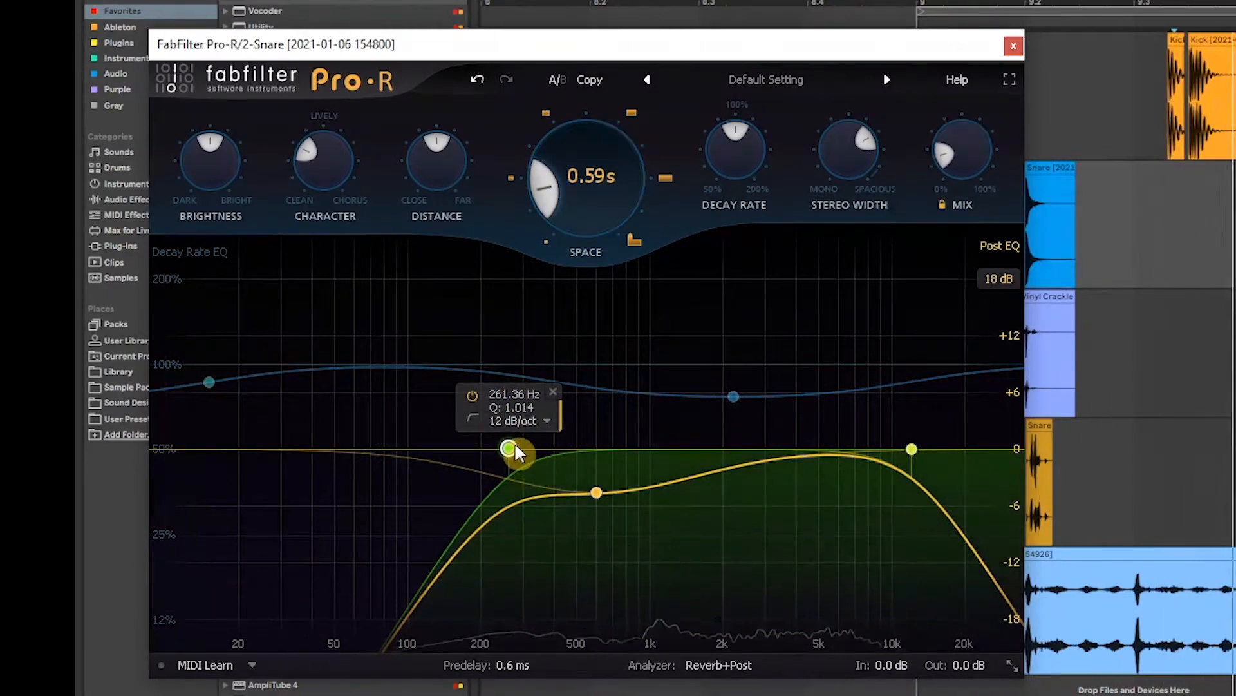
drag(680, 455, 562, 441)
mouse_move(942, 173)
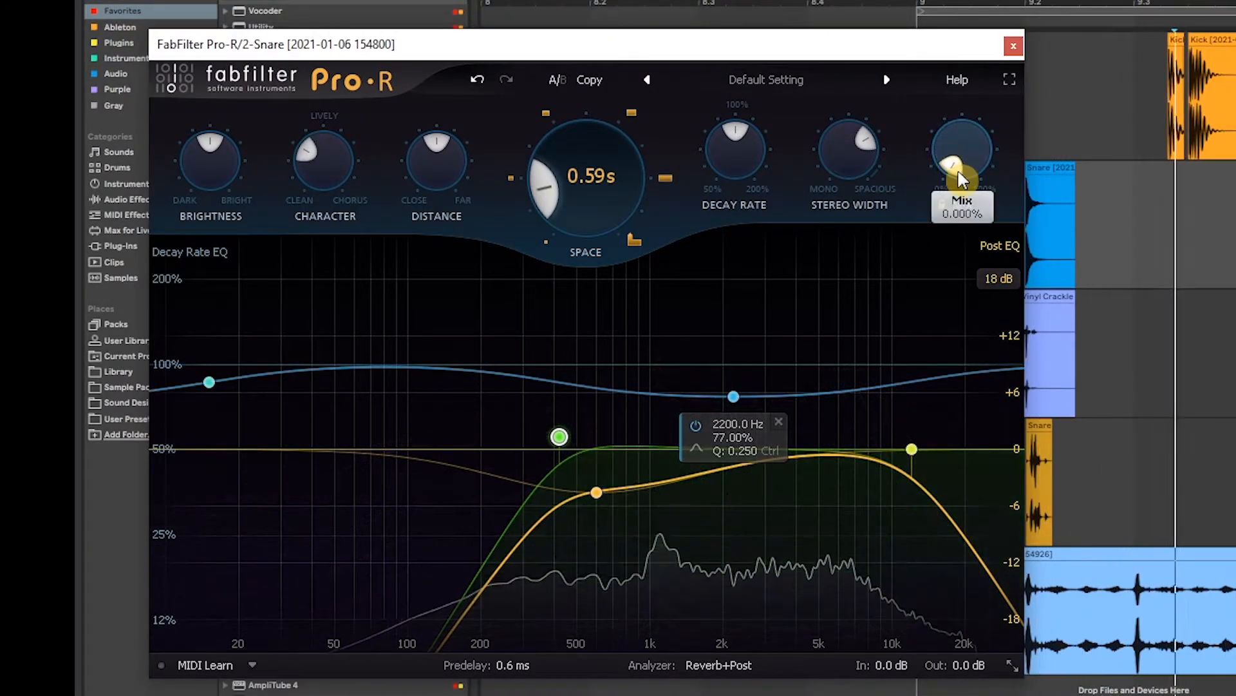
drag(945, 170, 954, 167)
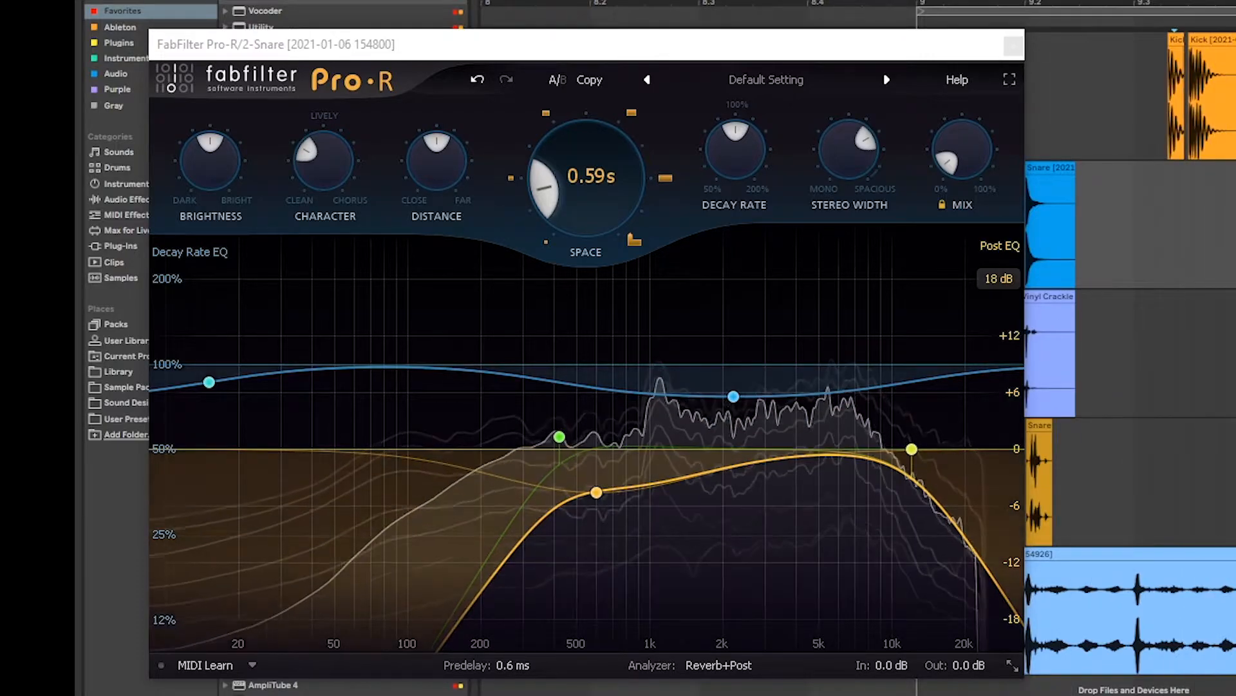
click(1013, 46)
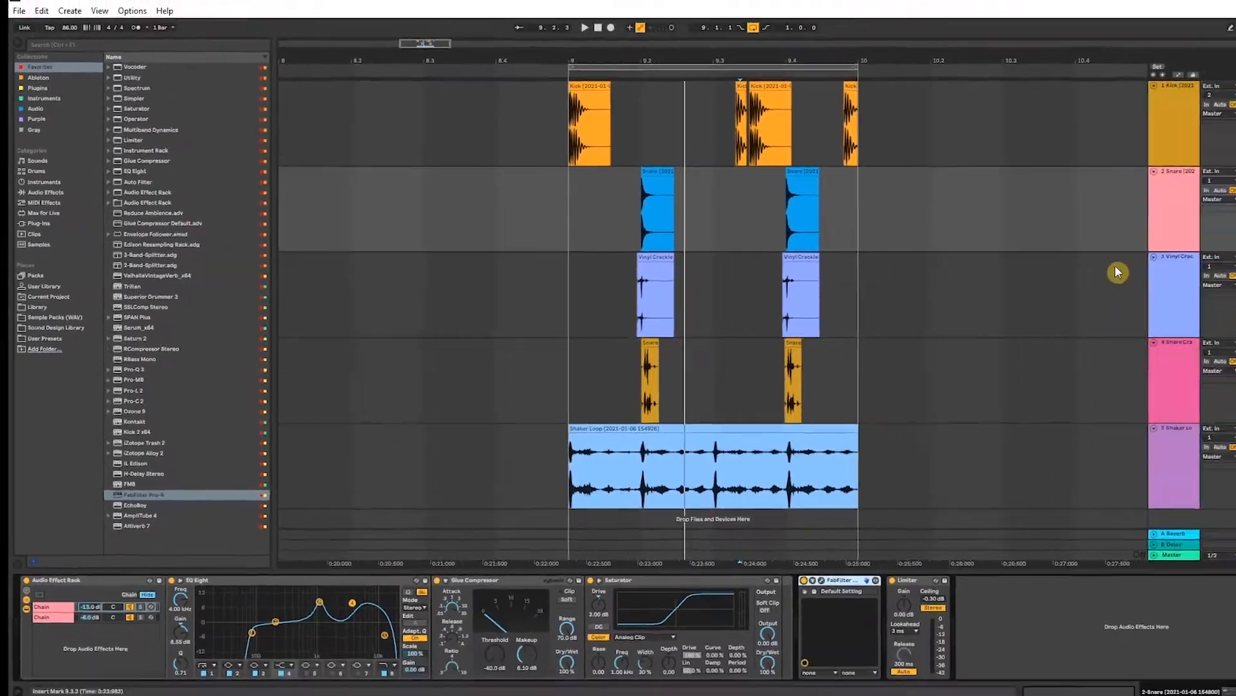
Step: Add EQ Eight to the Vinyl Crackle track with a band 1 low cut at about 918 Hz
click(1084, 281)
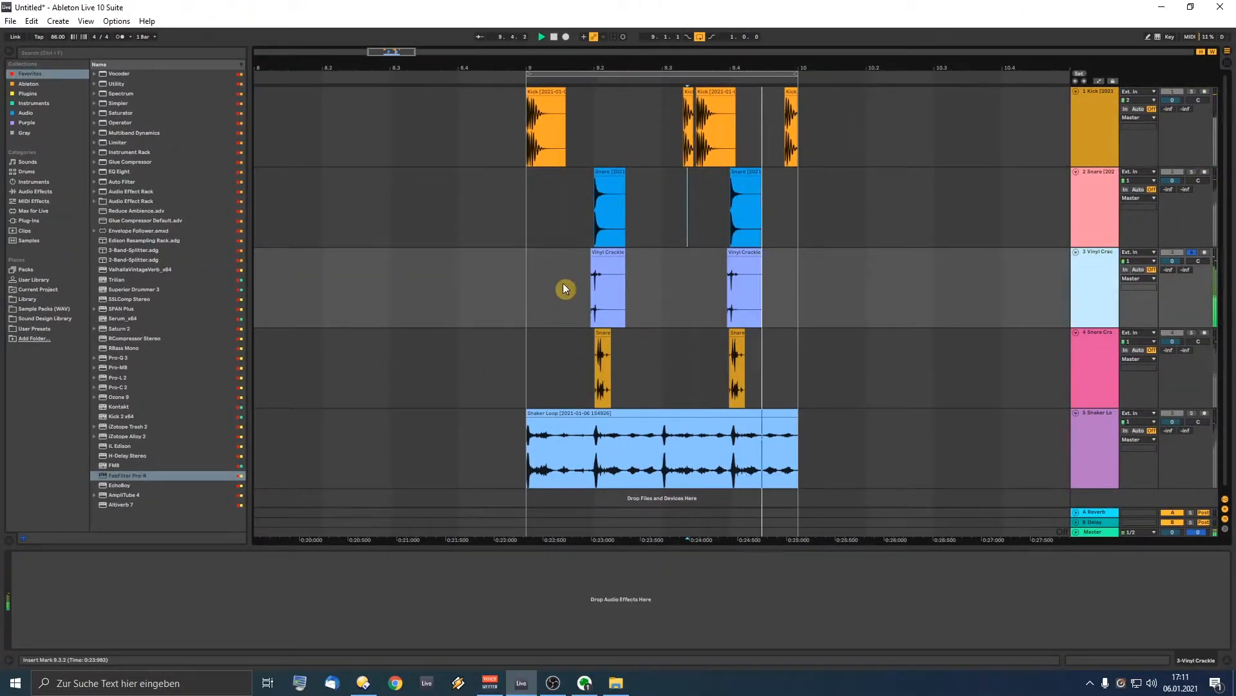
click(62, 52)
text(eq)
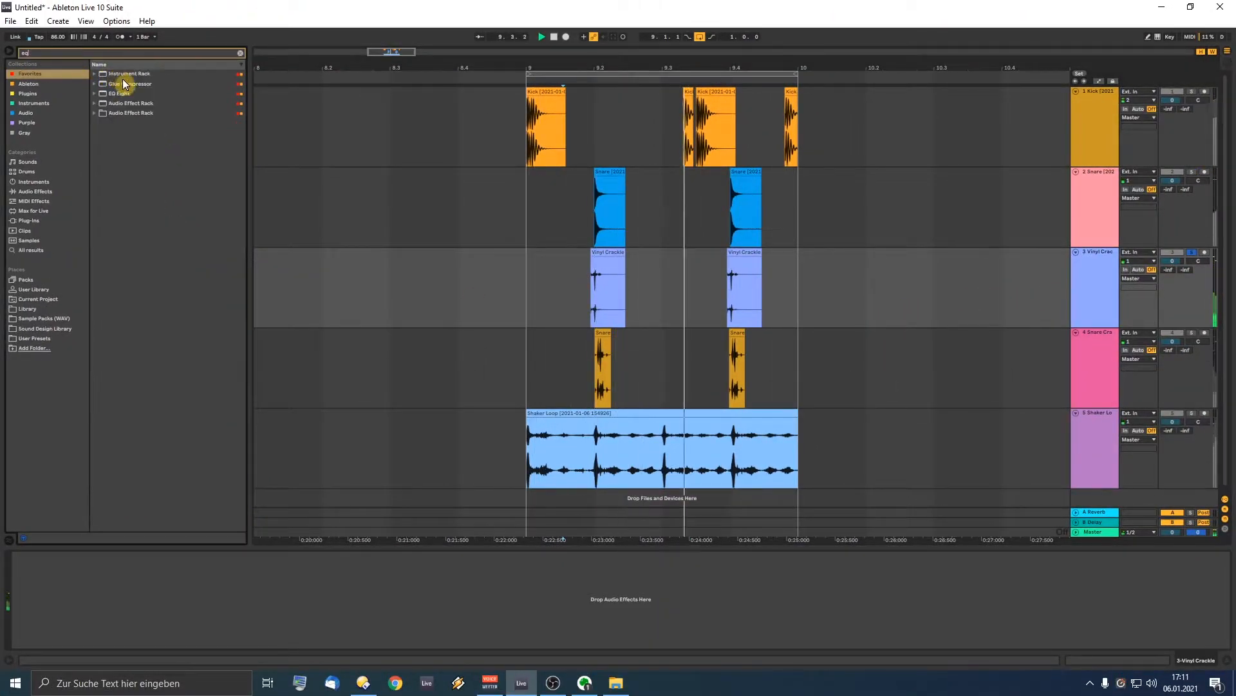
drag(124, 95, 438, 396)
drag(645, 300, 644, 301)
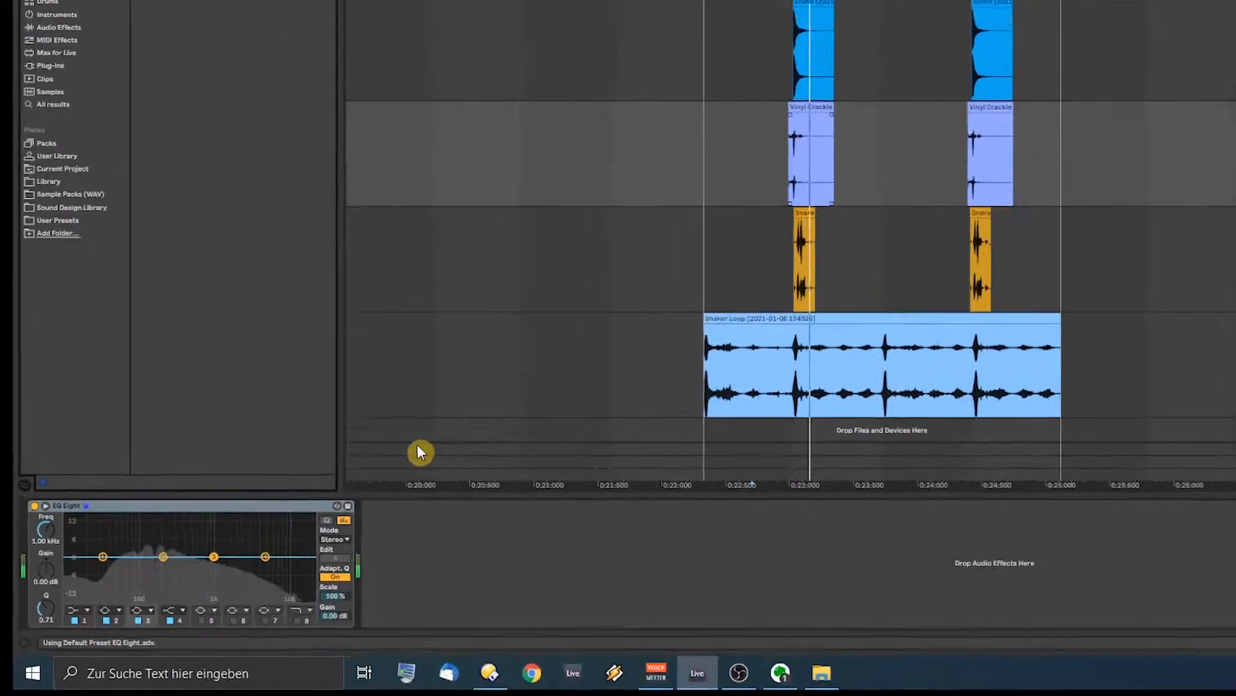
click(50, 636)
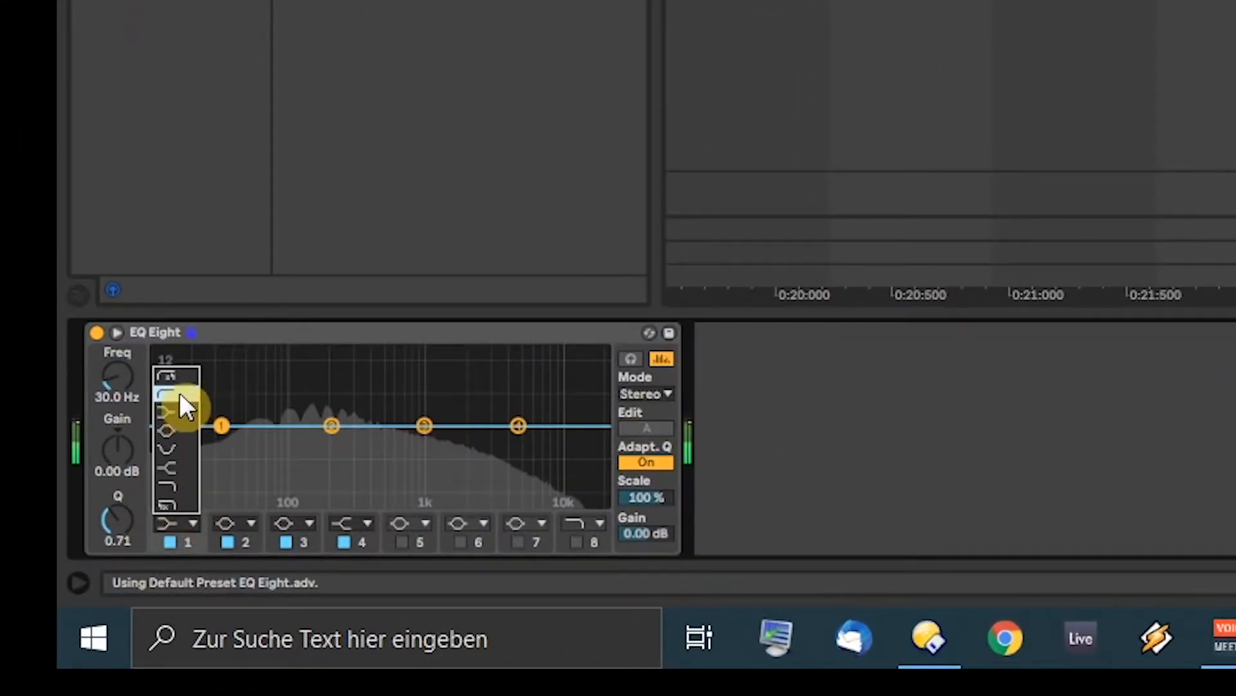
click(181, 396)
drag(222, 425, 397, 453)
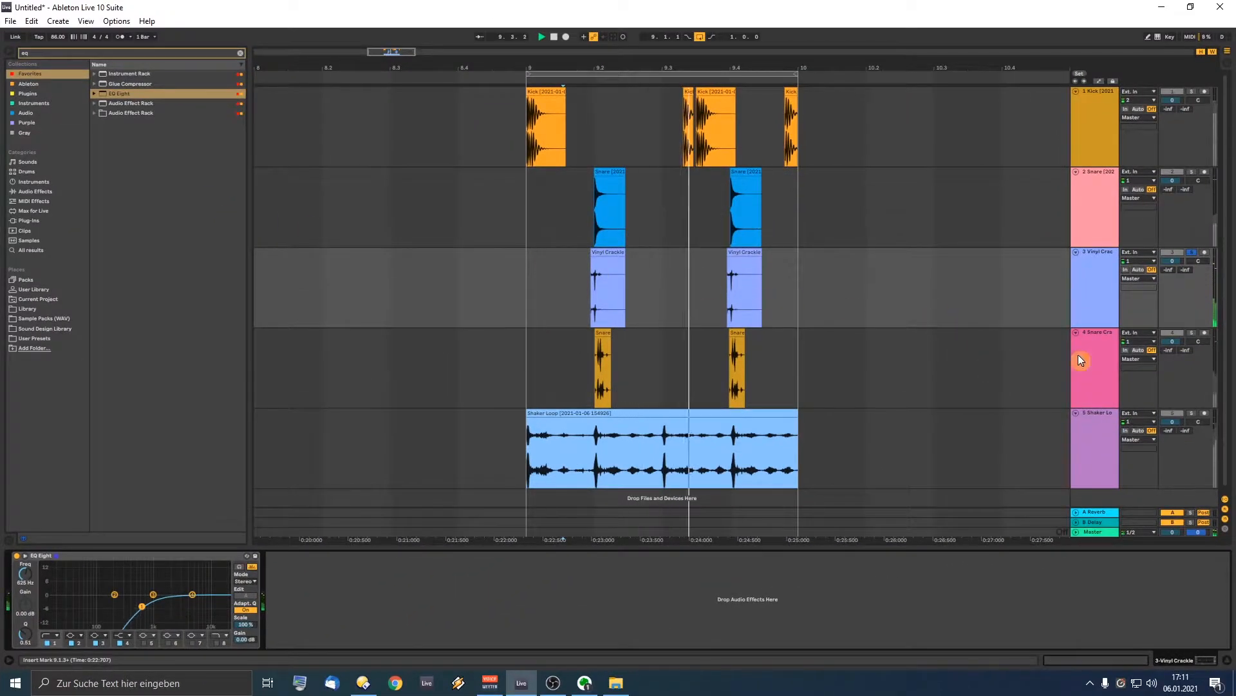
Step: Add EQ Eight to the Snare Crack track with a band 1 low cut at about 899 Hz
click(1014, 368)
click(580, 374)
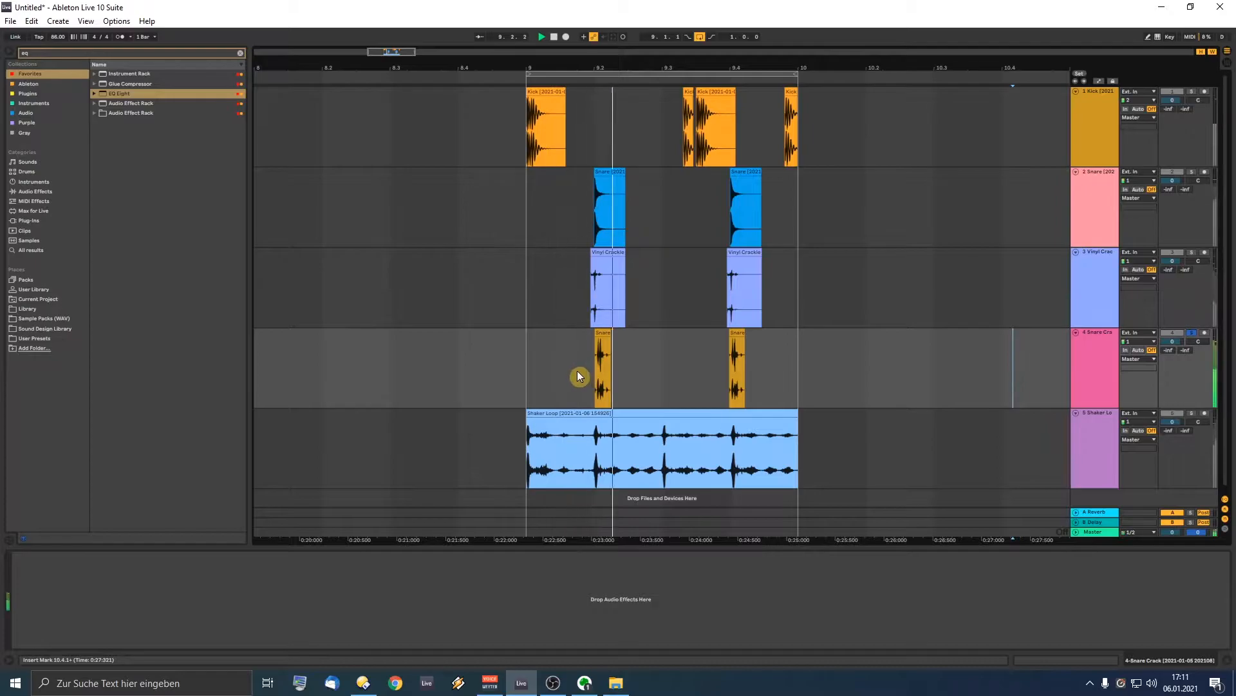
drag(121, 94, 185, 619)
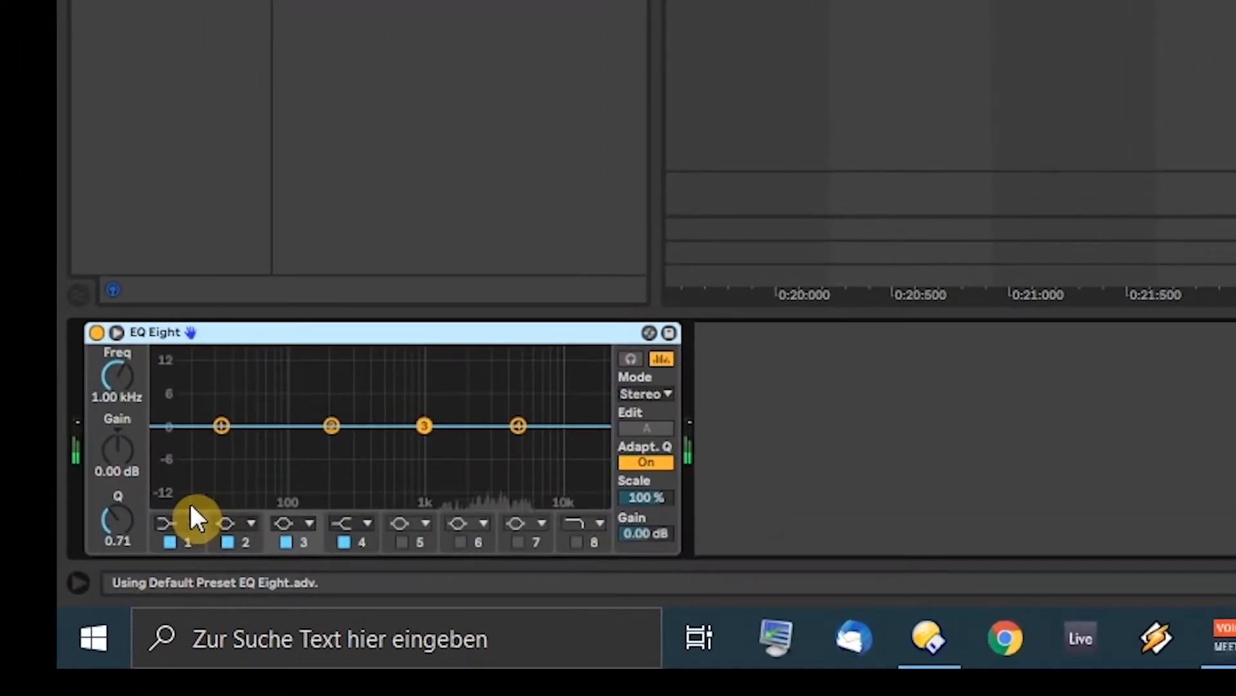
click(181, 523)
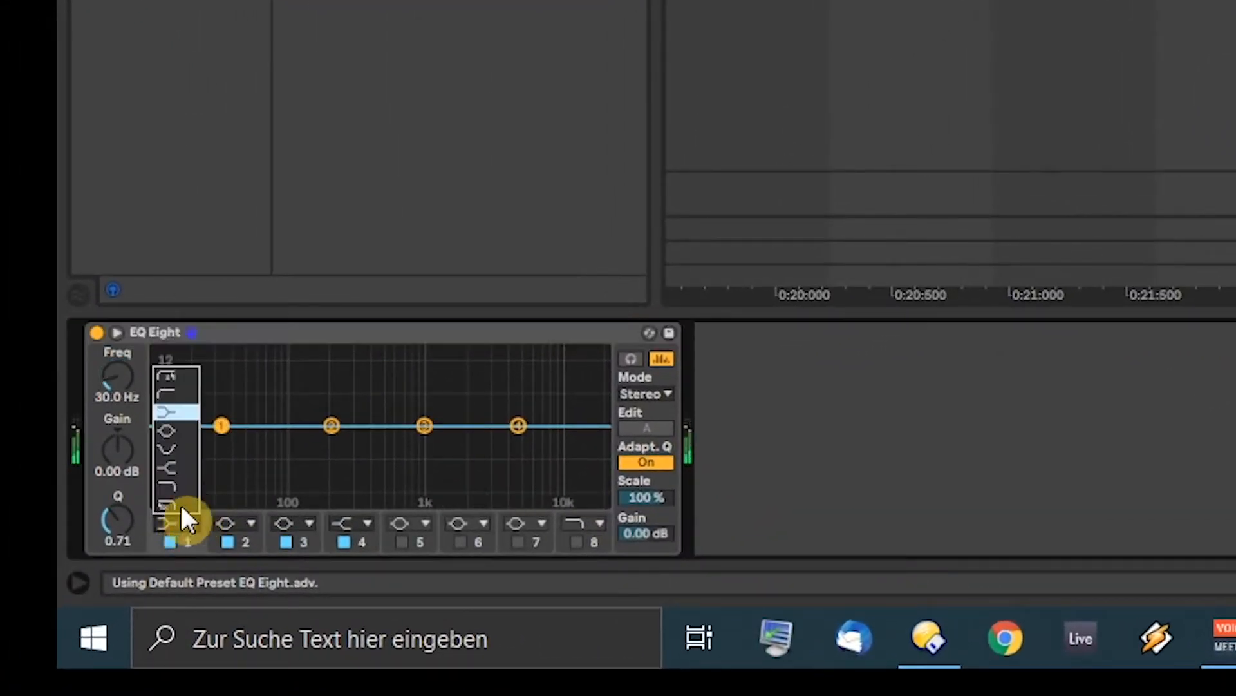
click(178, 391)
drag(212, 440, 428, 448)
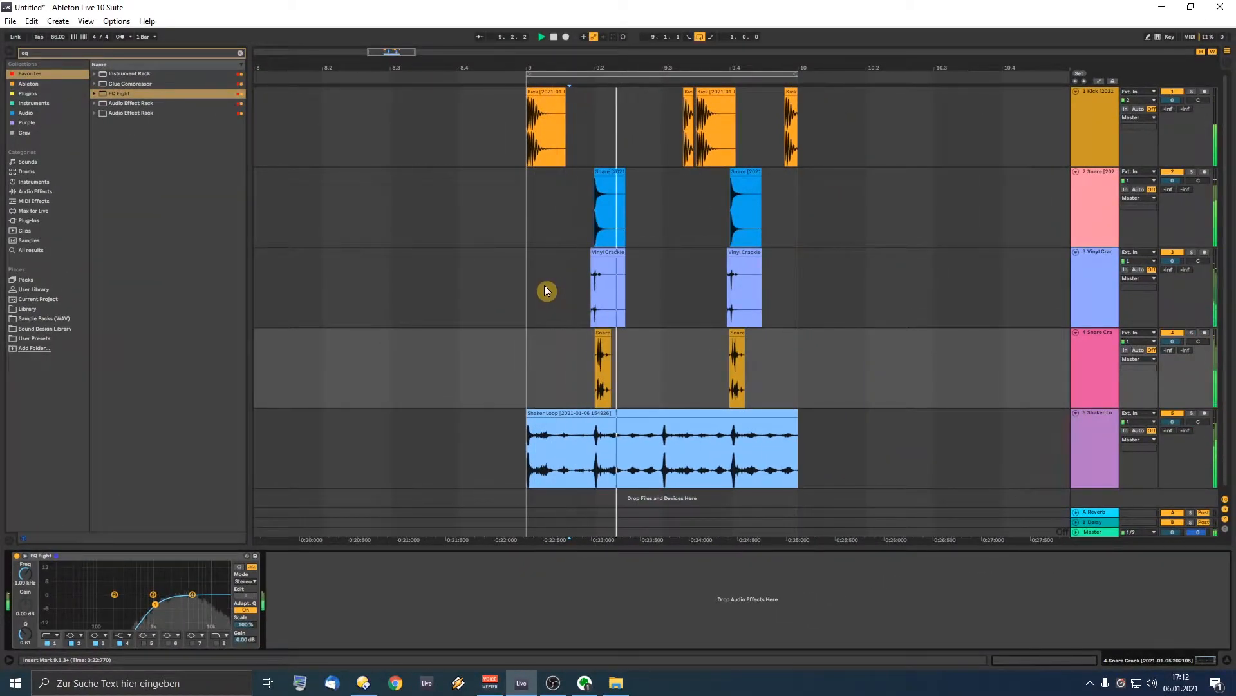
Step: Add EQ Eight to the Shaker Loop track with a band 1 low cut at about 861 Hz
click(502, 450)
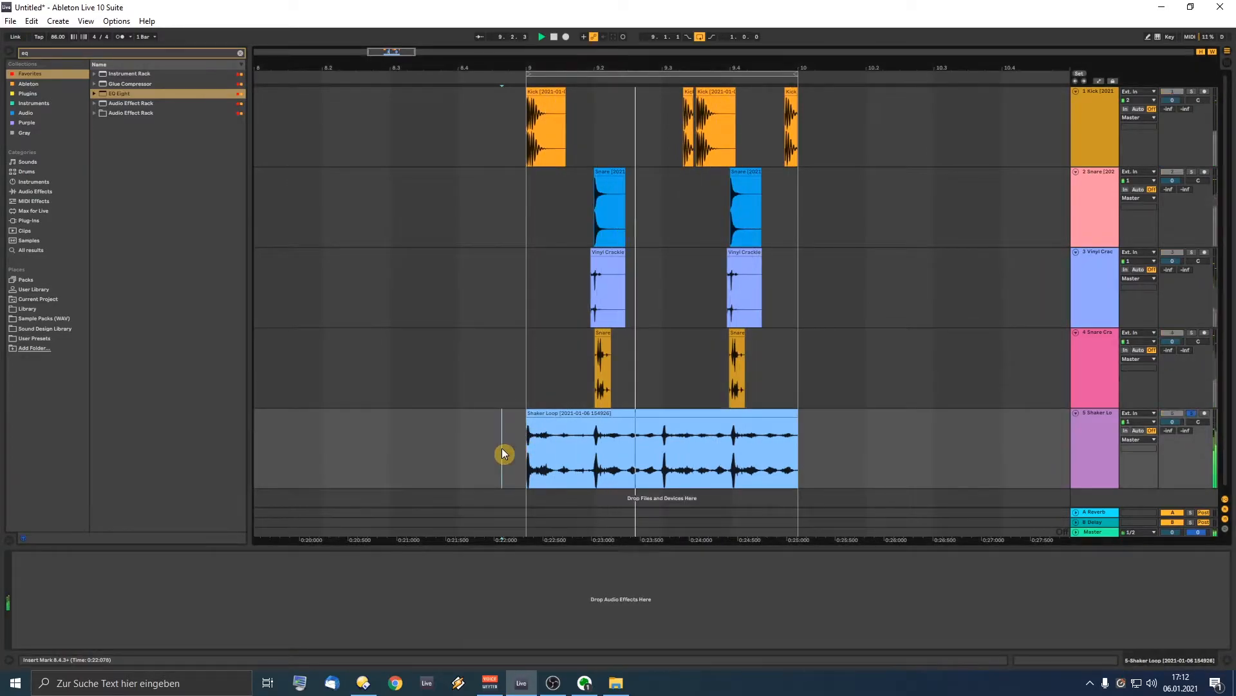
click(552, 419)
double_click(114, 91)
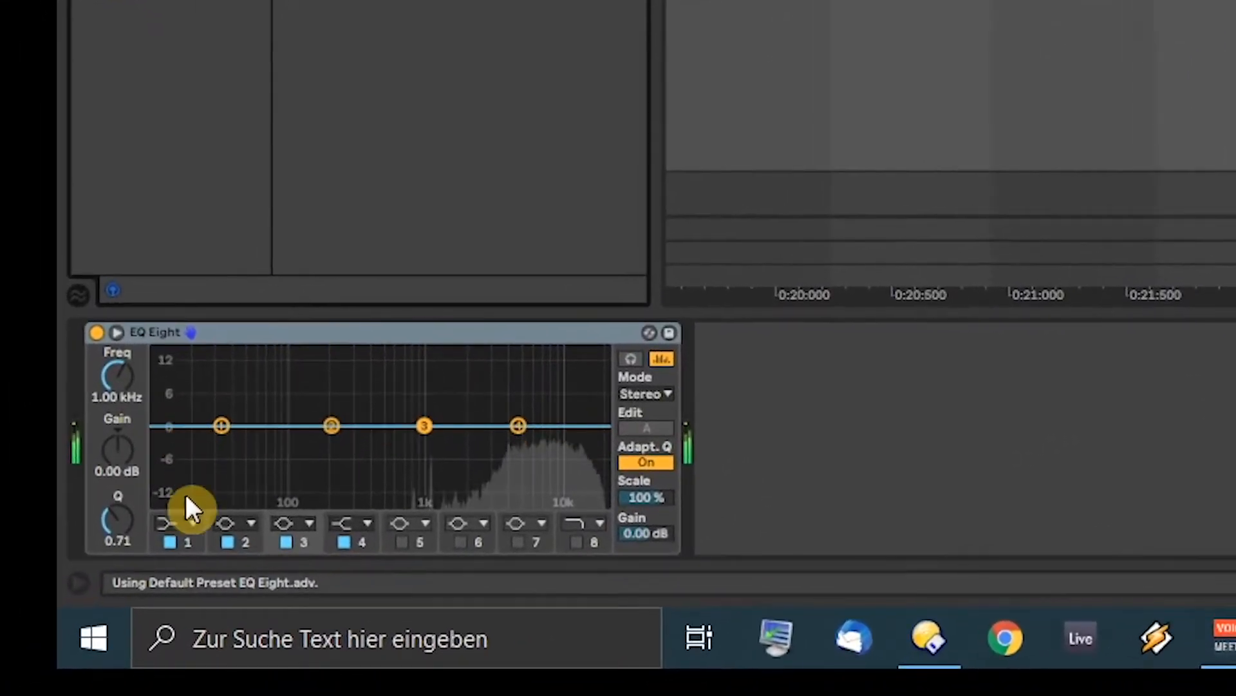
click(139, 562)
click(175, 395)
drag(227, 446, 443, 448)
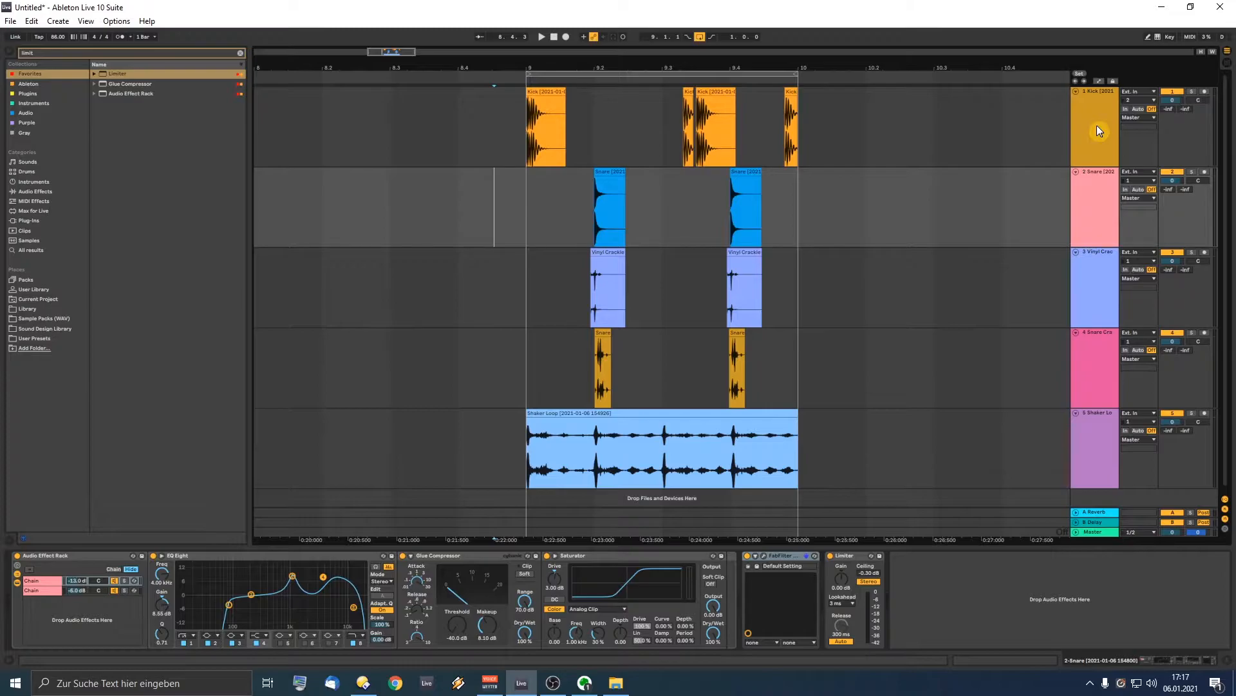
Step: Group Kick through Shaker Loop, then lower the Kick, Snare, Vinyl Crackle and Shaker Loop volumes (e.g. Kick -8.3 dB, Shaker -17.6 dB)
drag(1096, 125, 1087, 422)
key(ctrl+g)
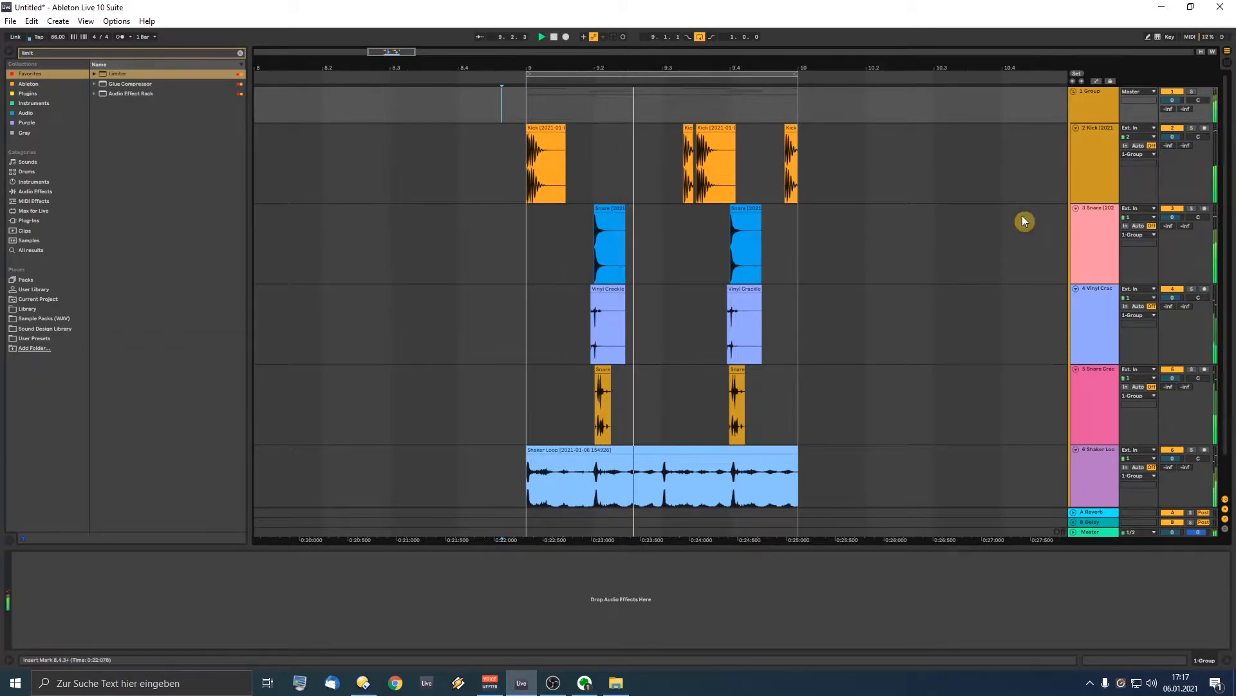
drag(1178, 136, 1178, 164)
drag(1172, 219, 1173, 227)
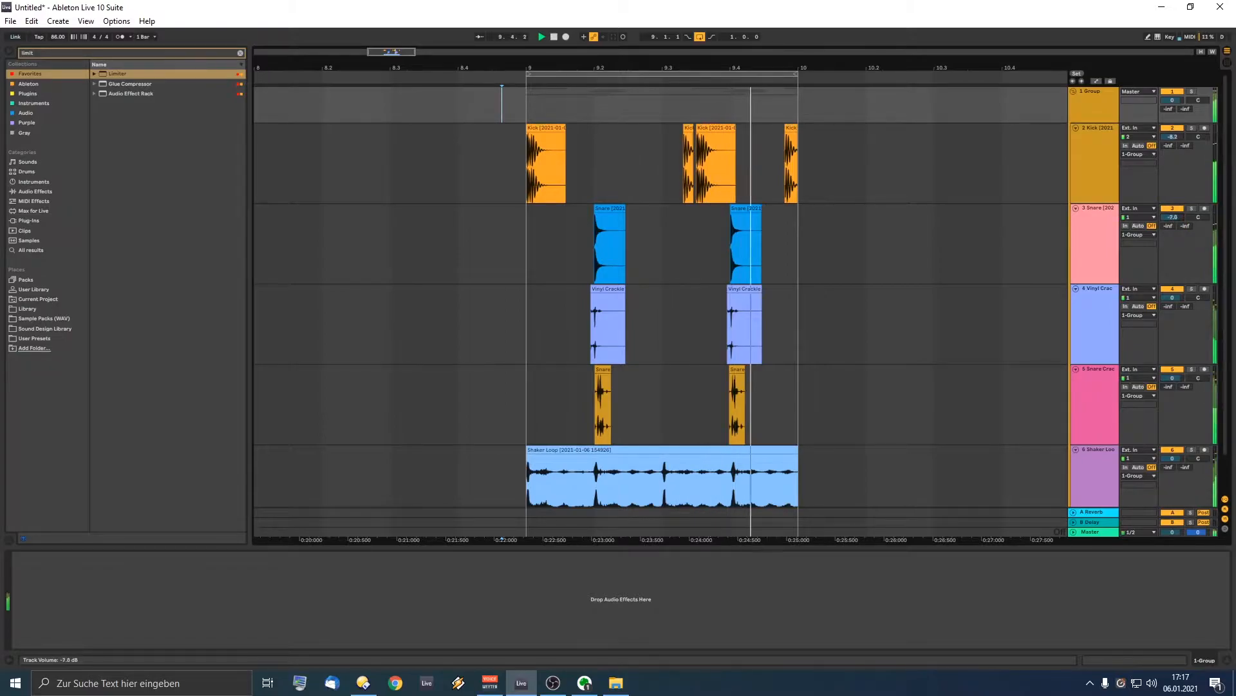
drag(1172, 298, 1172, 305)
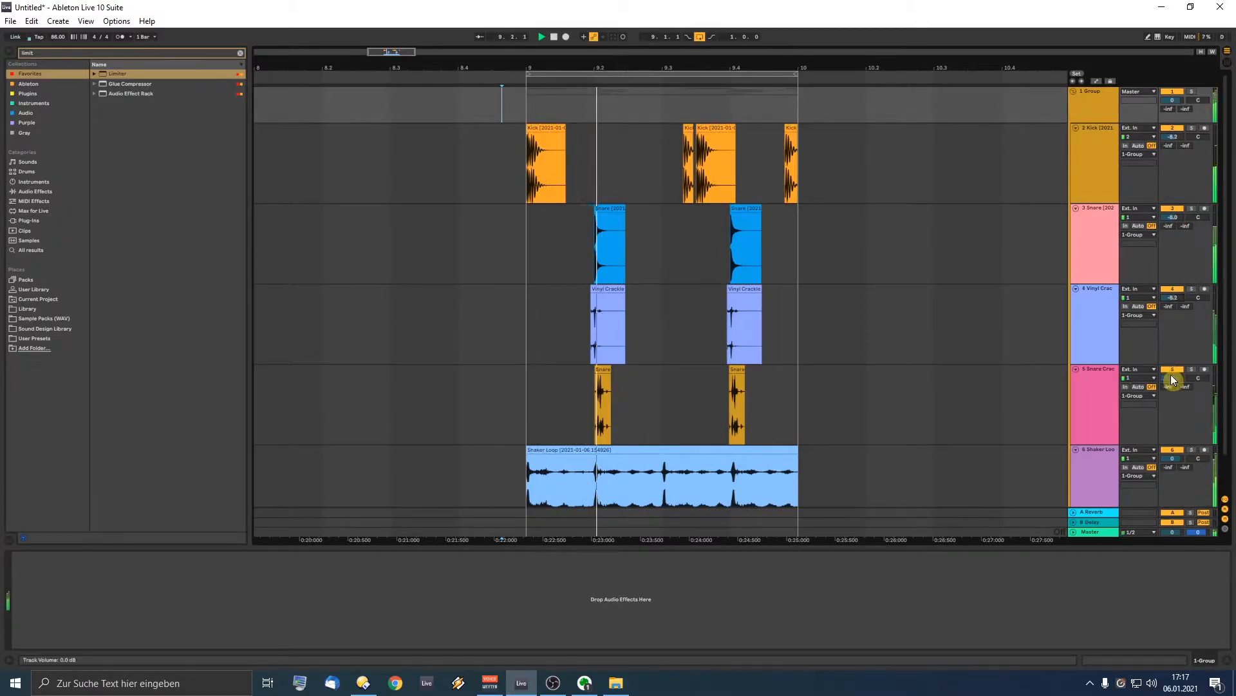
drag(1169, 459, 1172, 455)
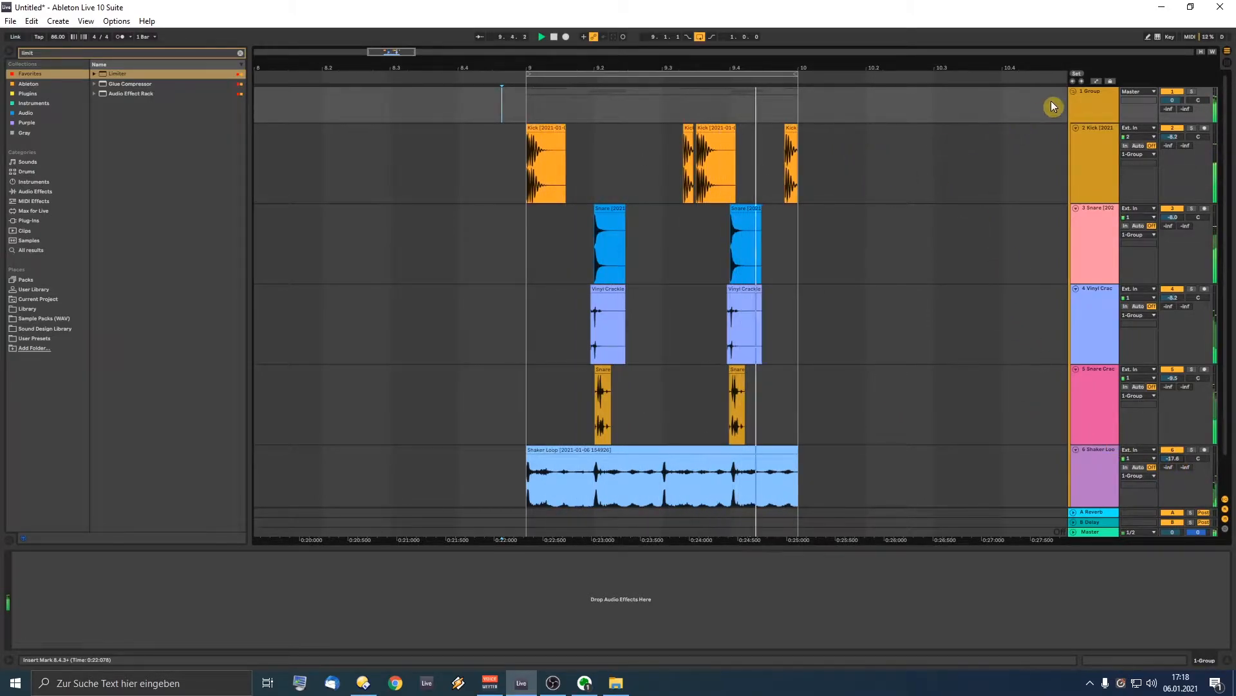
key(space)
Step: Search 'eq' and load EQ Eight onto the 1 Group track, with playback running
click(69, 50)
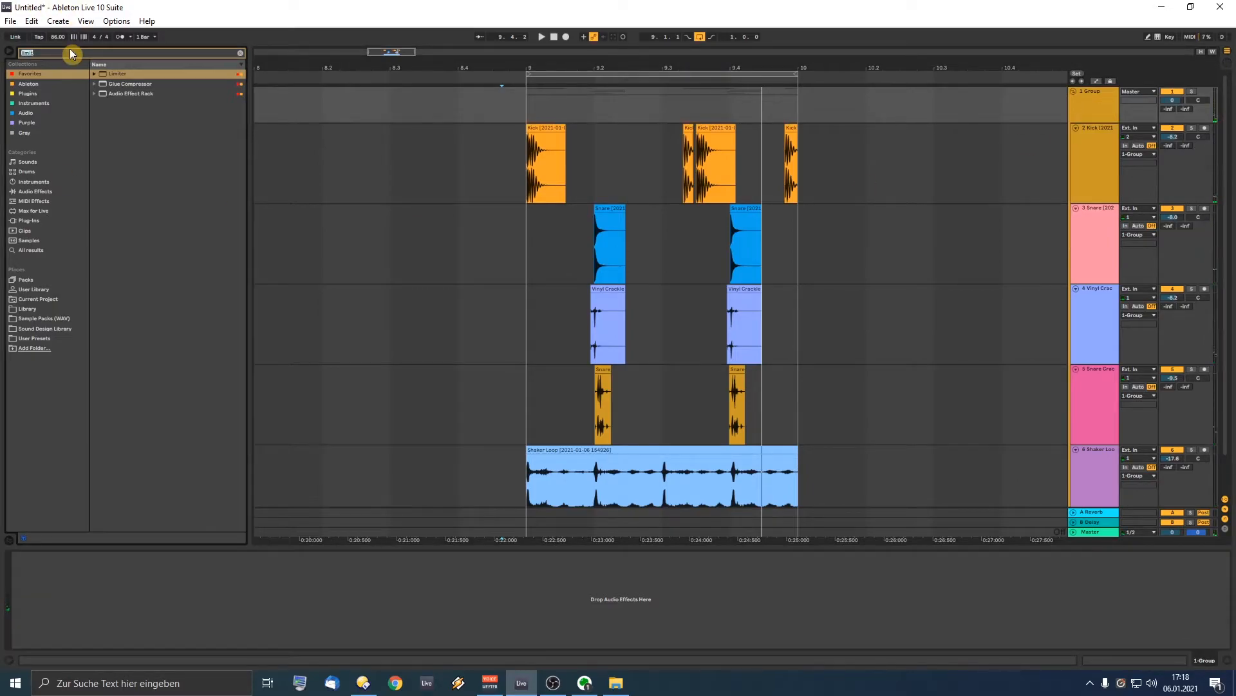
text(eq)
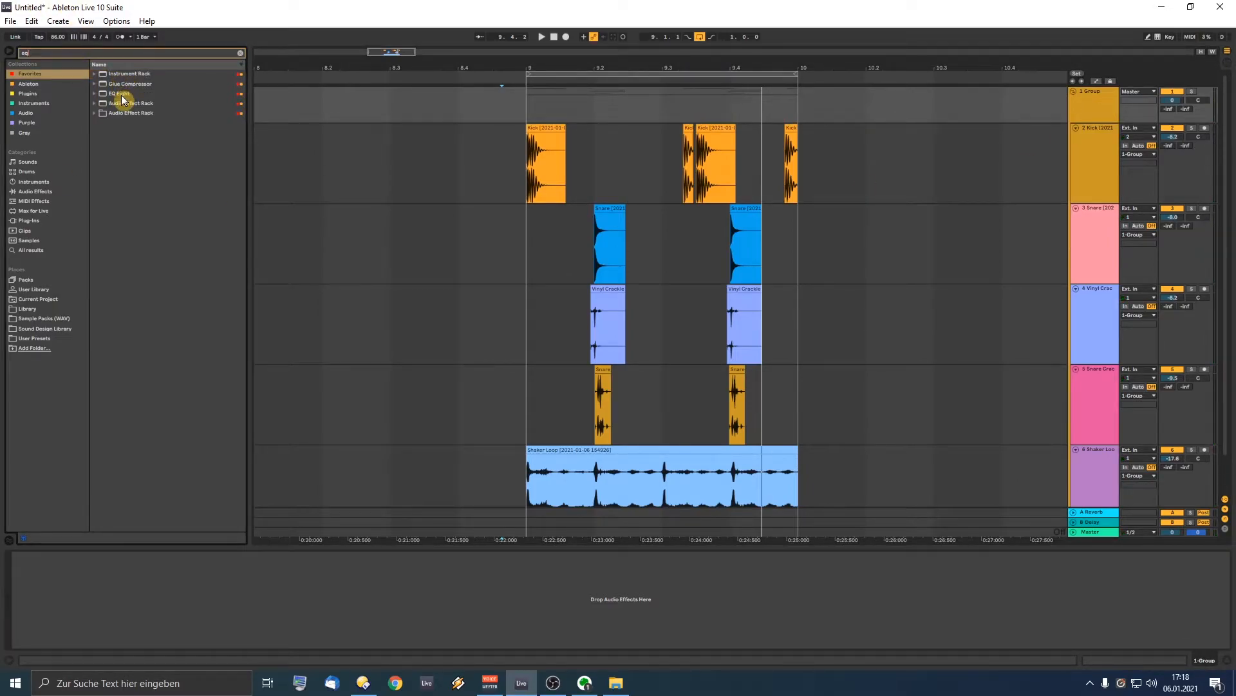
drag(273, 611, 273, 611)
click(513, 201)
click(1078, 103)
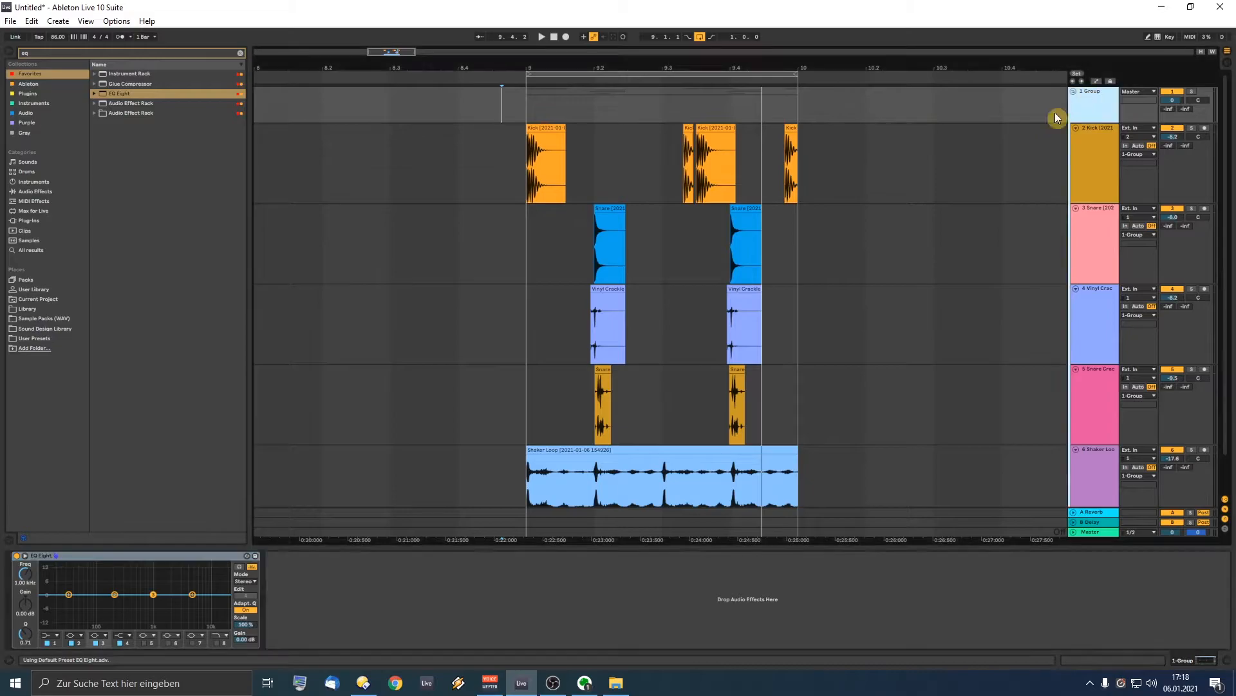
click(296, 583)
key(space)
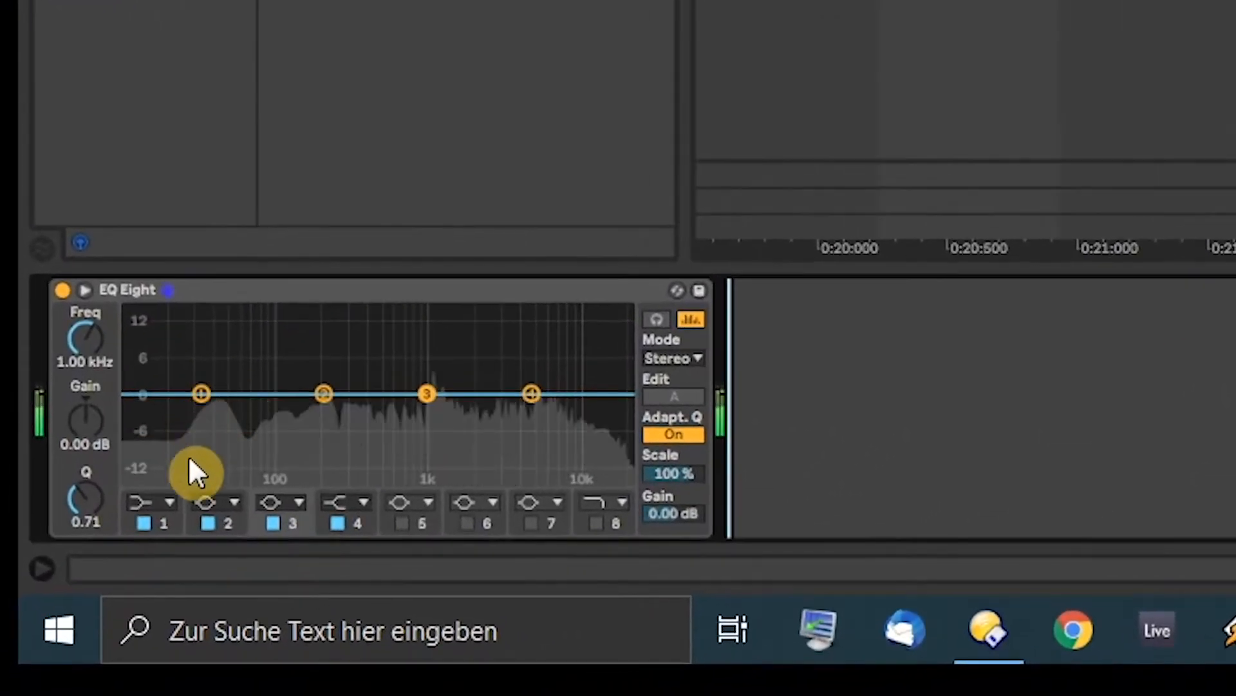
Step: Shape the EQ: 48 dB low cut, 138 Hz boost, 5 dB dip at 344 Hz, 18 kHz high cut
click(131, 531)
click(157, 338)
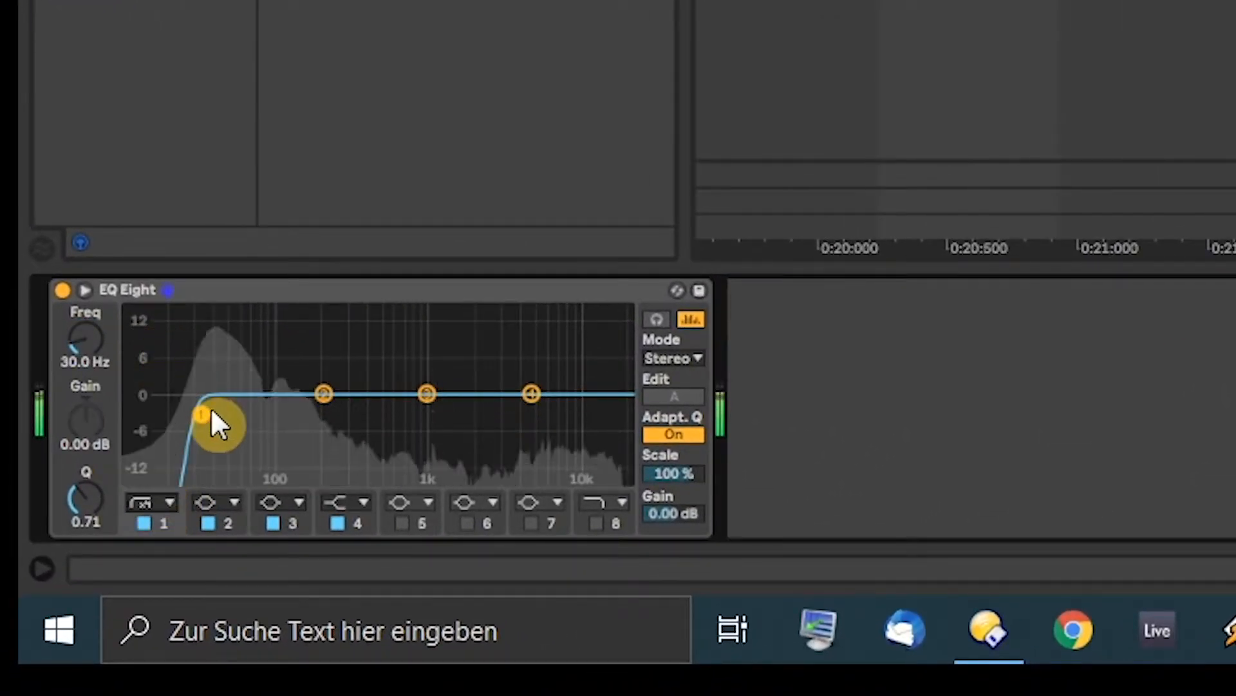
drag(203, 412, 203, 383)
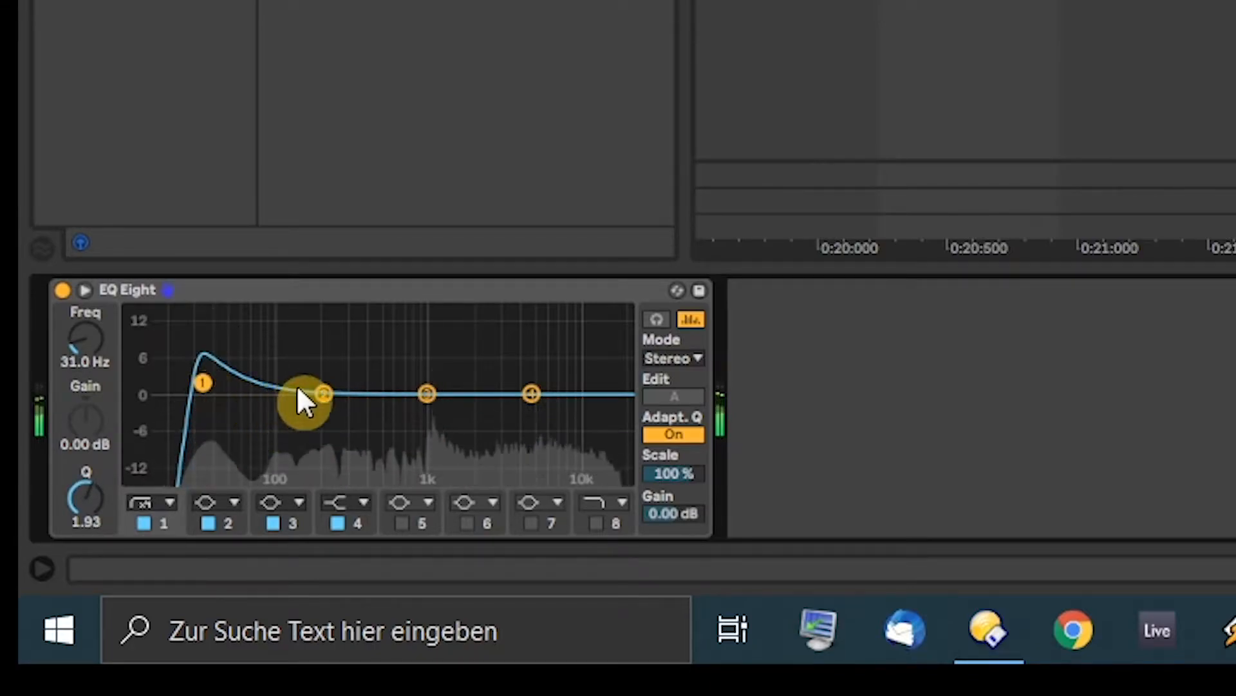
drag(323, 393, 293, 382)
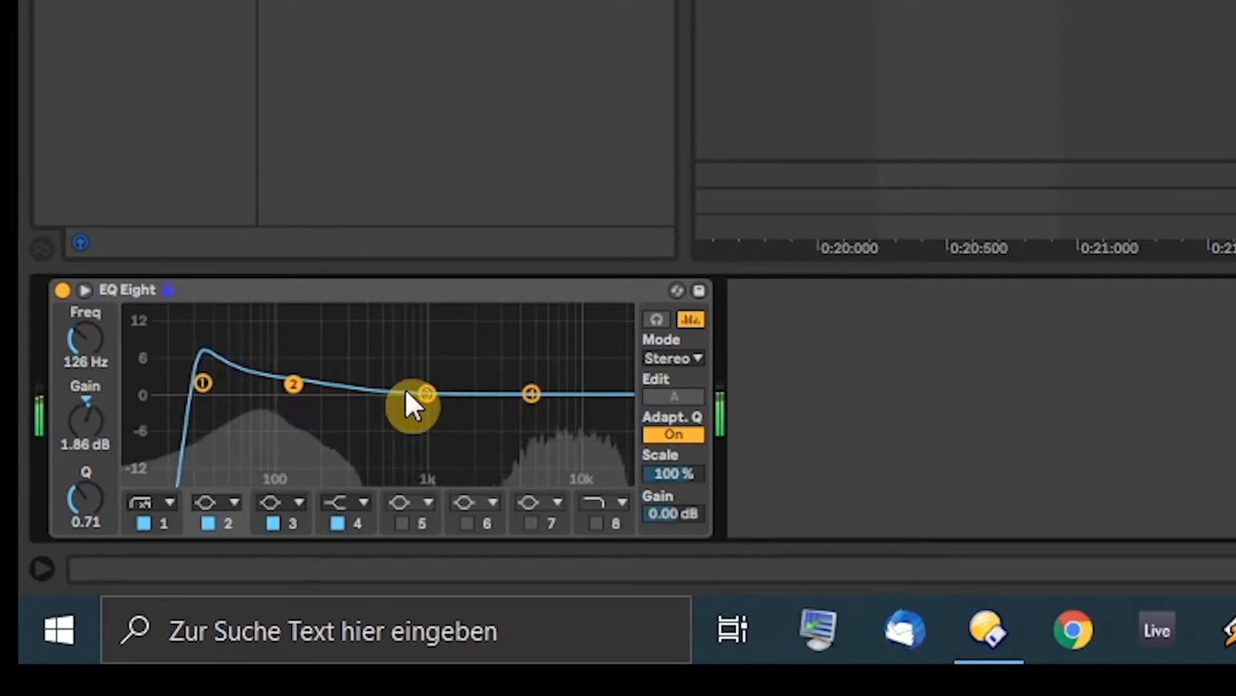
drag(427, 394, 358, 422)
drag(65, 494, 64, 508)
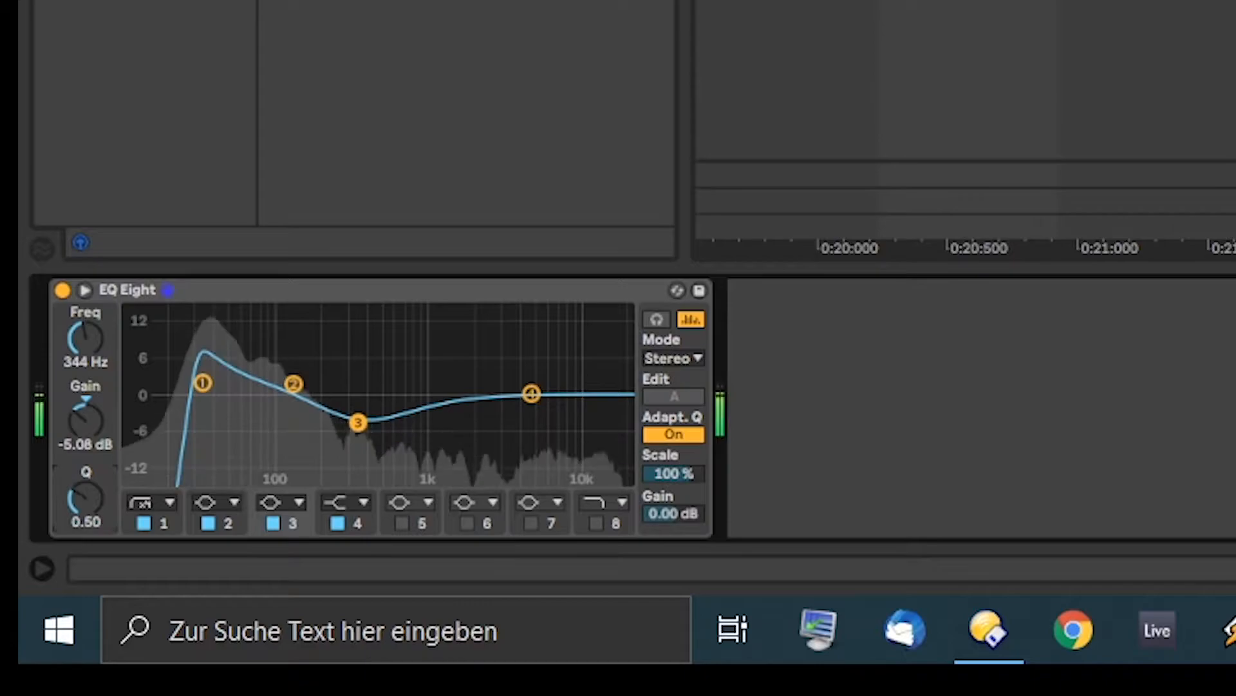
drag(532, 393, 428, 376)
click(597, 522)
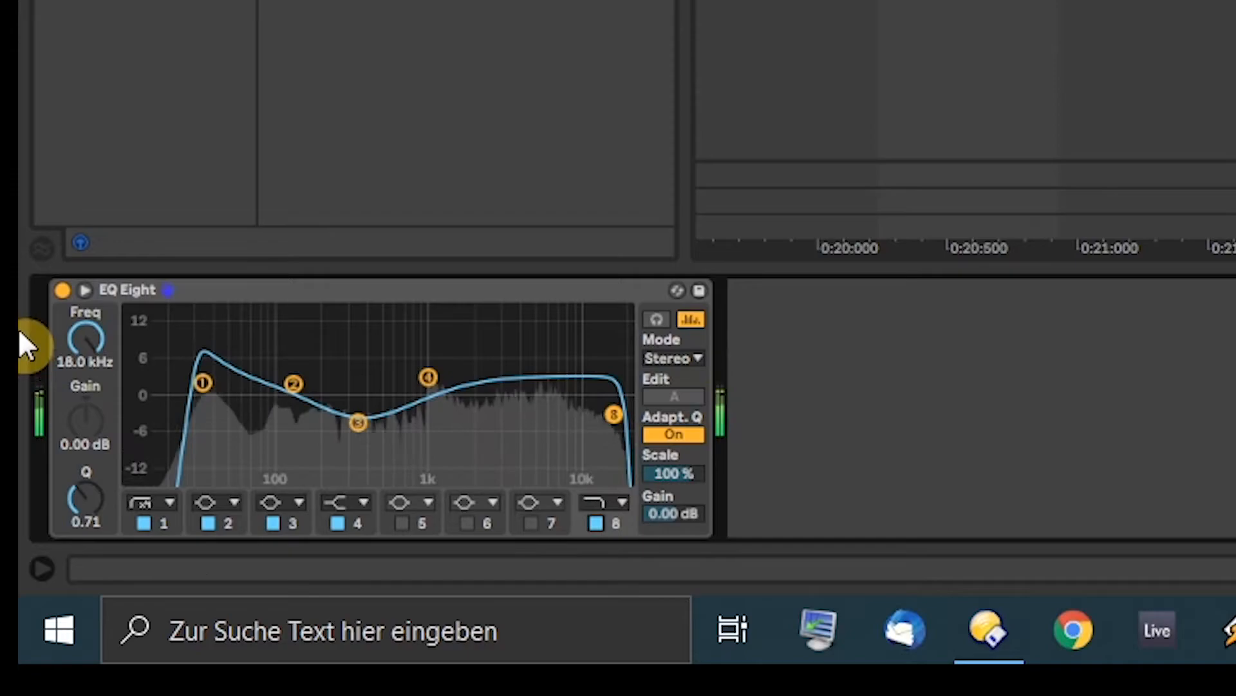
click(63, 290)
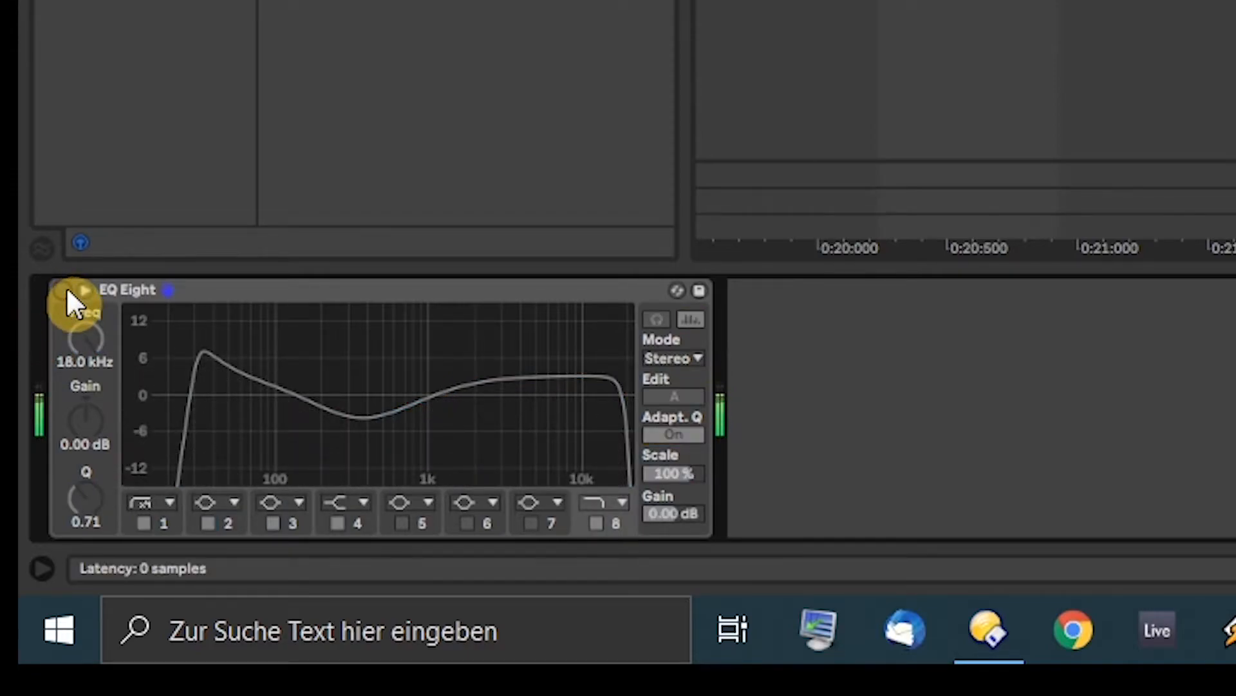
click(67, 288)
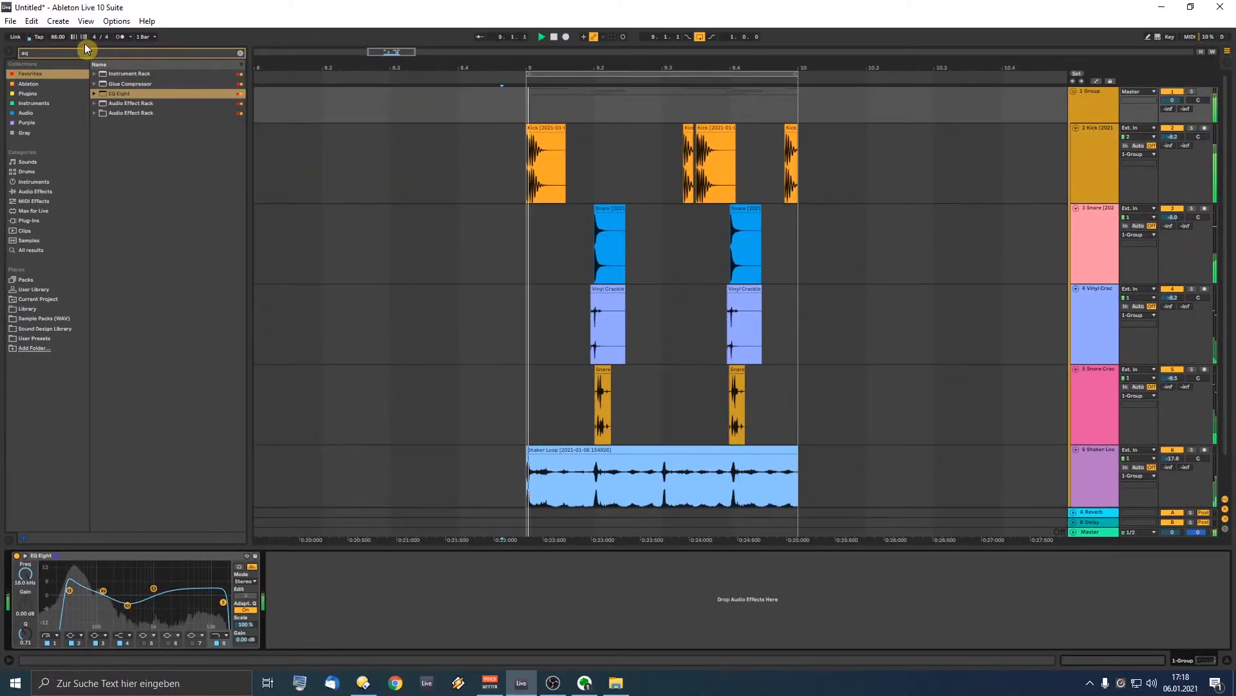
Step: Search 'alloy' and load iZotope Alloy 2 onto the group after the EQ
click(76, 53)
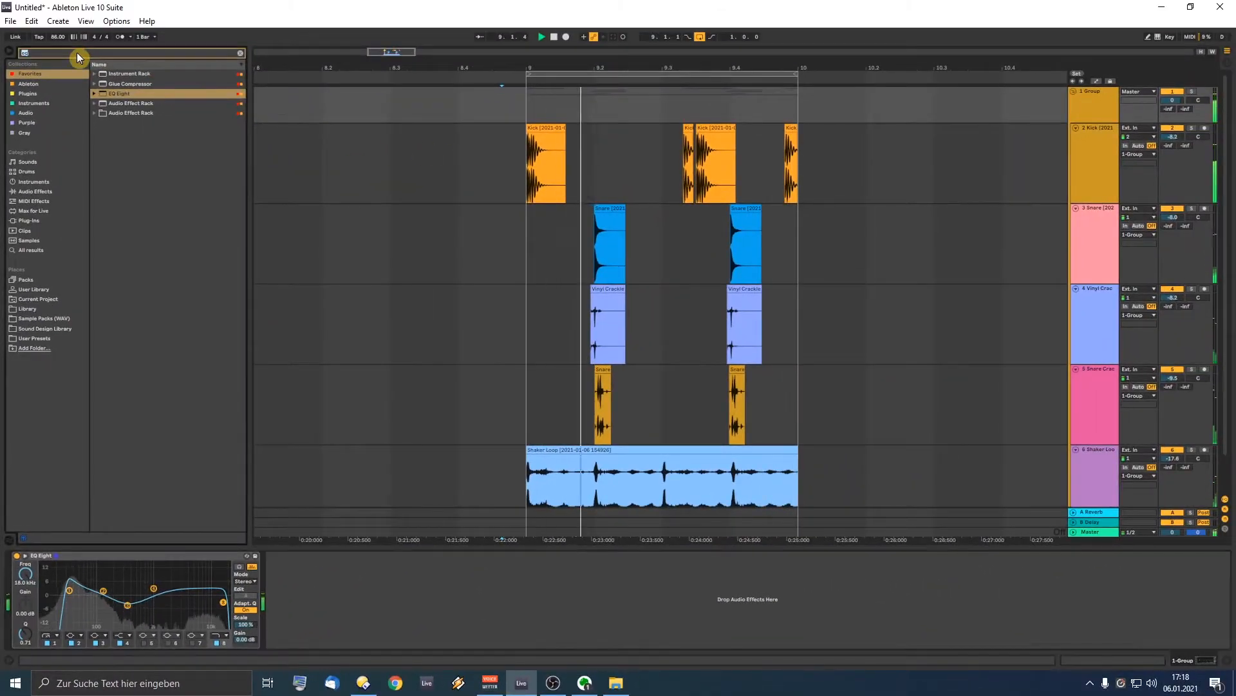
text(alloy)
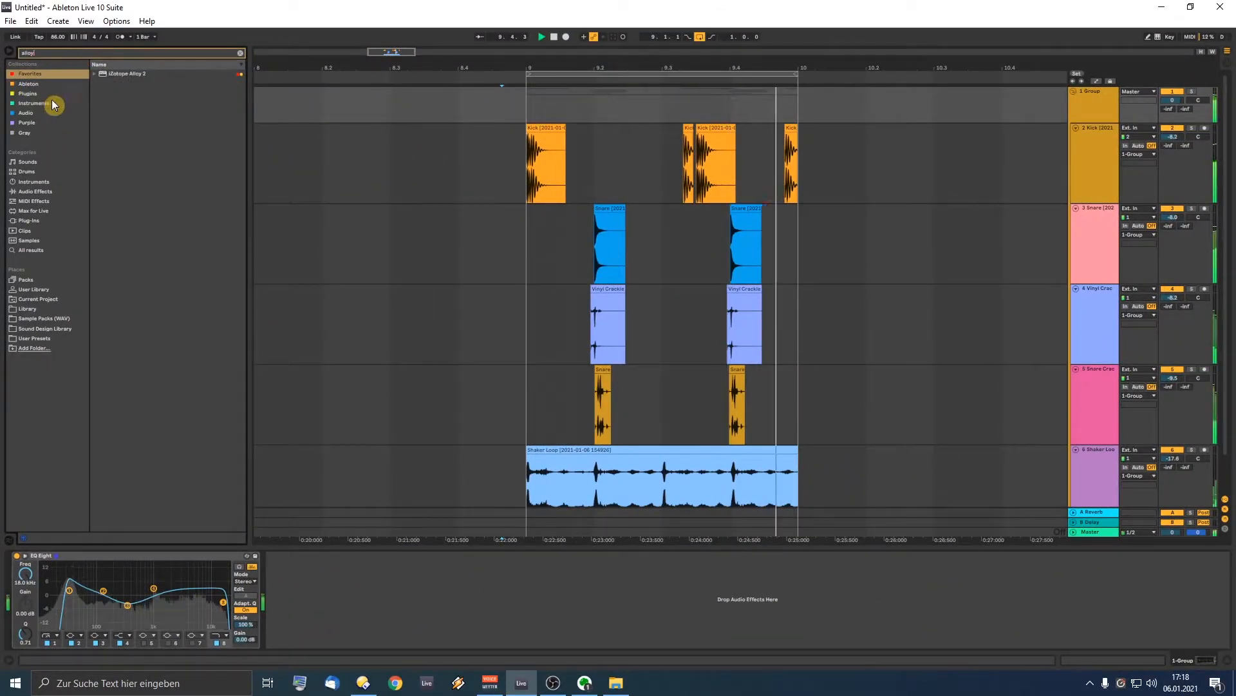
drag(313, 482, 442, 648)
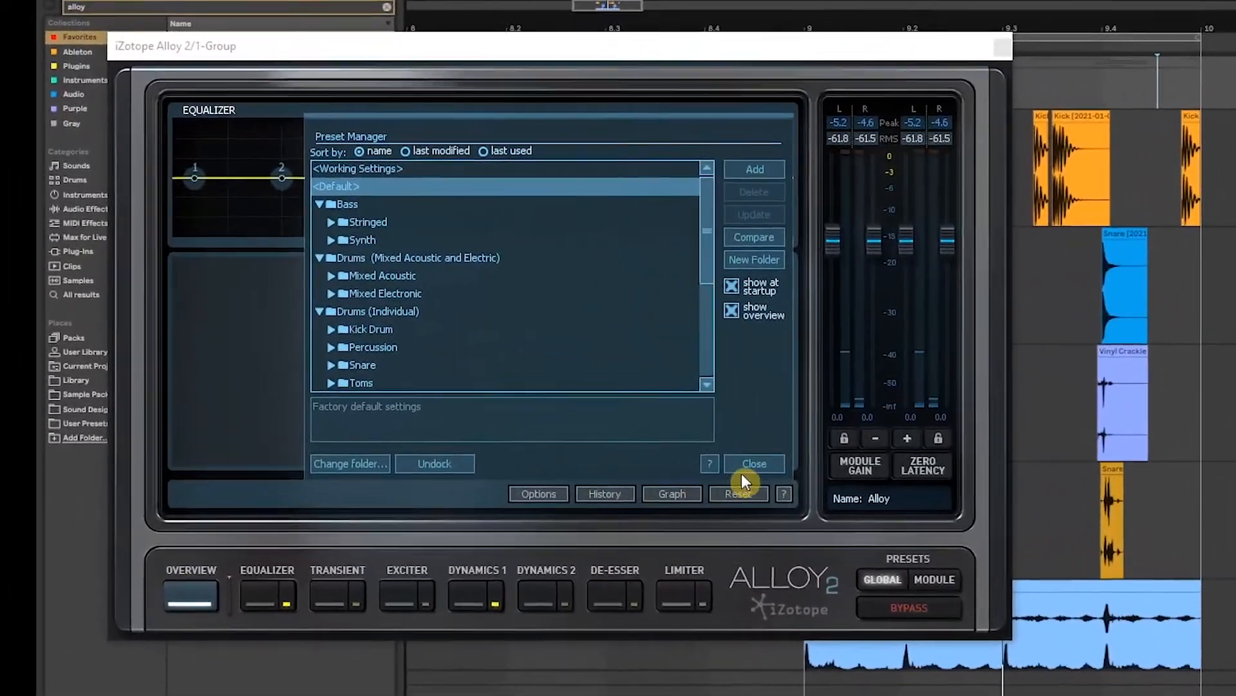
click(738, 471)
Step: Set Alloy's Exciter to drive 4.8 at 47% mix, blended toward Warm character
click(400, 589)
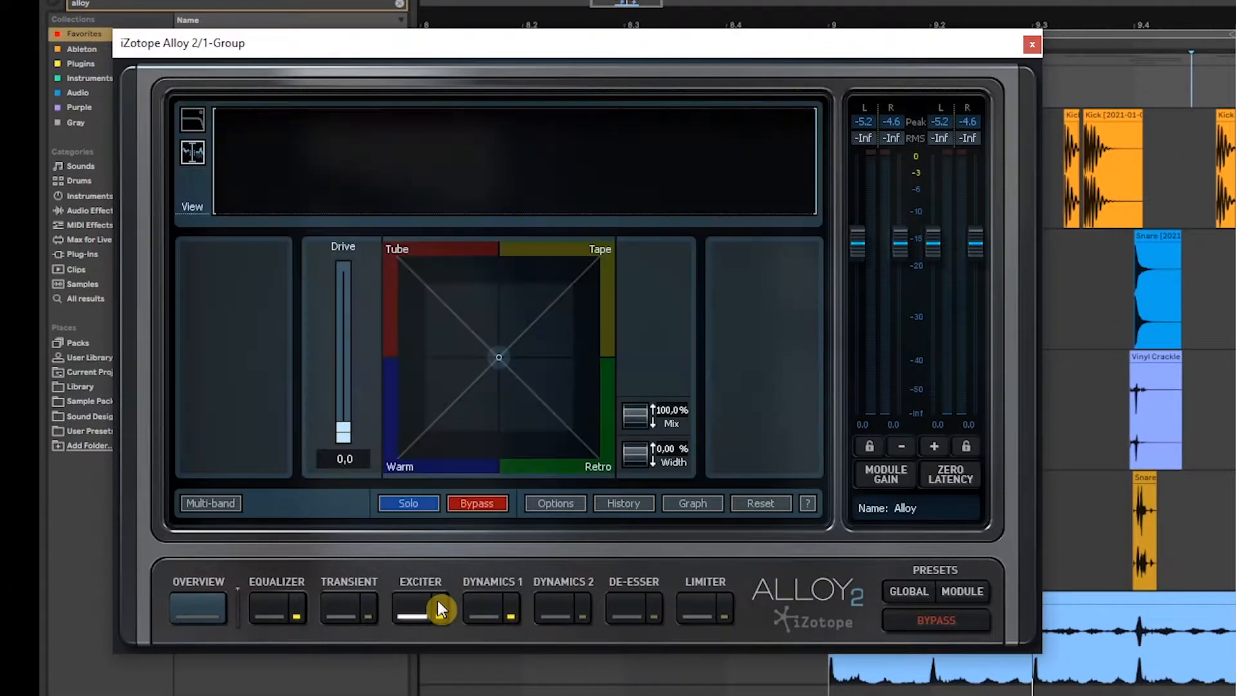
click(1102, 96)
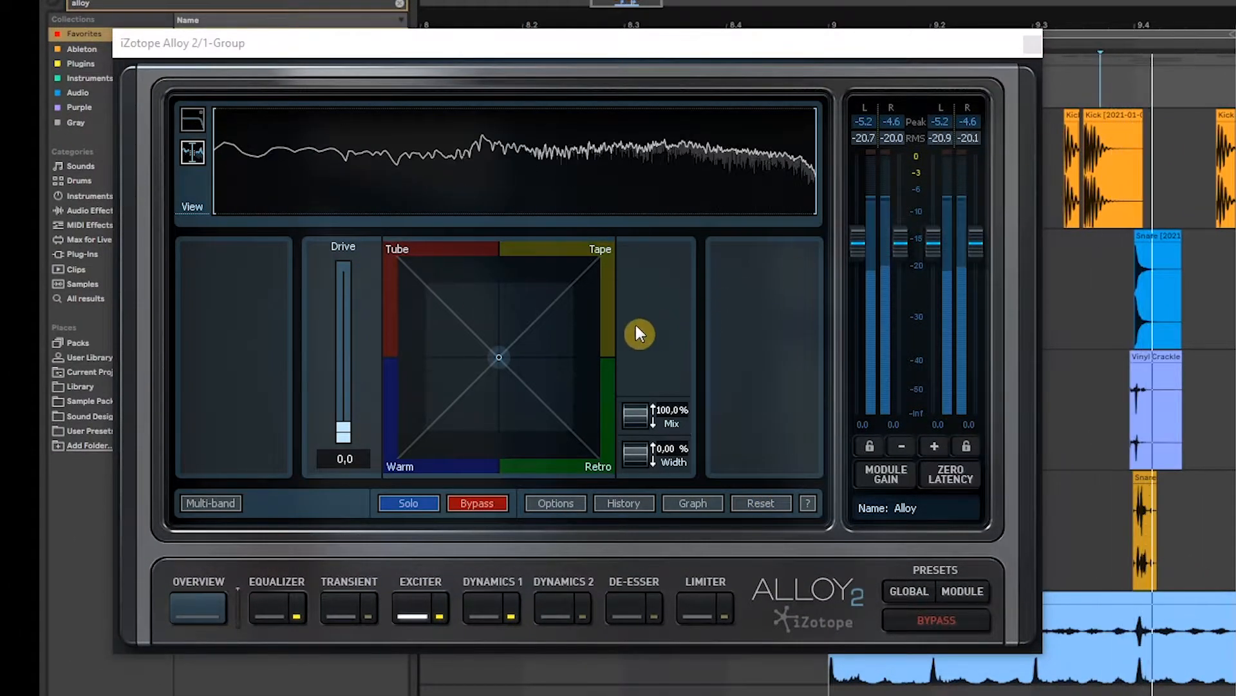
click(398, 256)
drag(343, 434, 345, 346)
drag(397, 255, 734, 570)
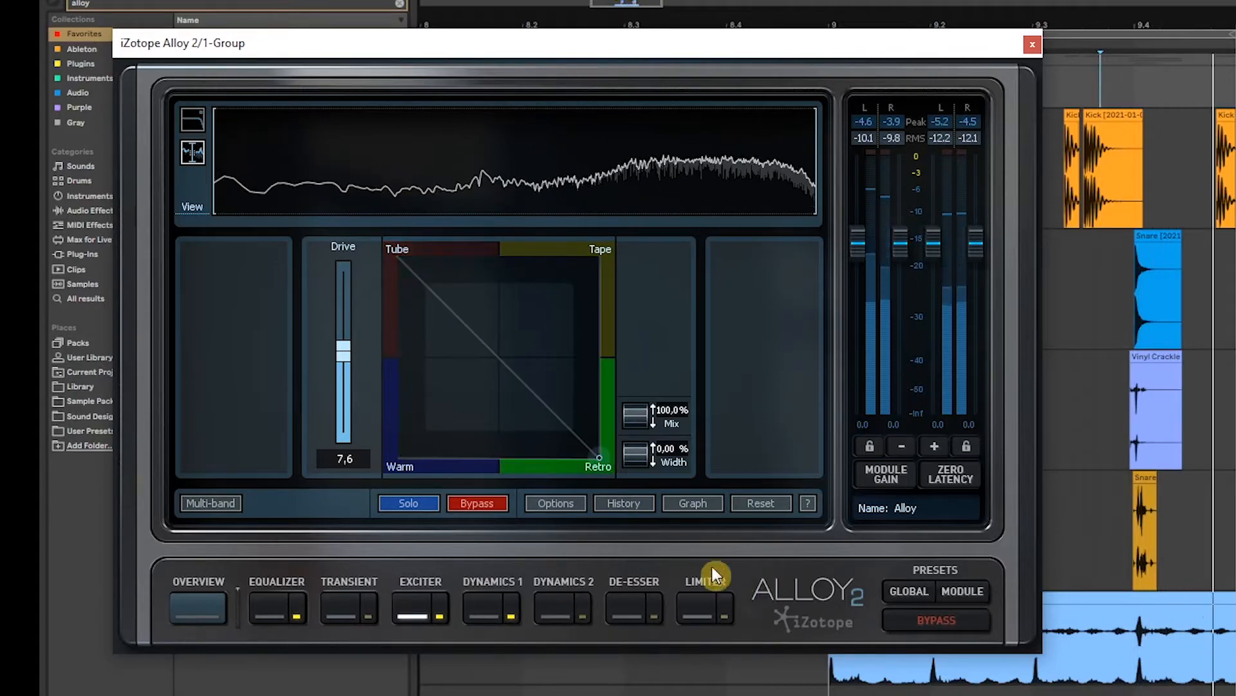
mouse_move(598, 459)
mouse_down()
mouse_move(279, 582)
mouse_move(657, 237)
mouse_move(339, 516)
mouse_move(406, 470)
mouse_move(377, 270)
mouse_move(367, 329)
mouse_move(520, 462)
mouse_move(423, 496)
mouse_up()
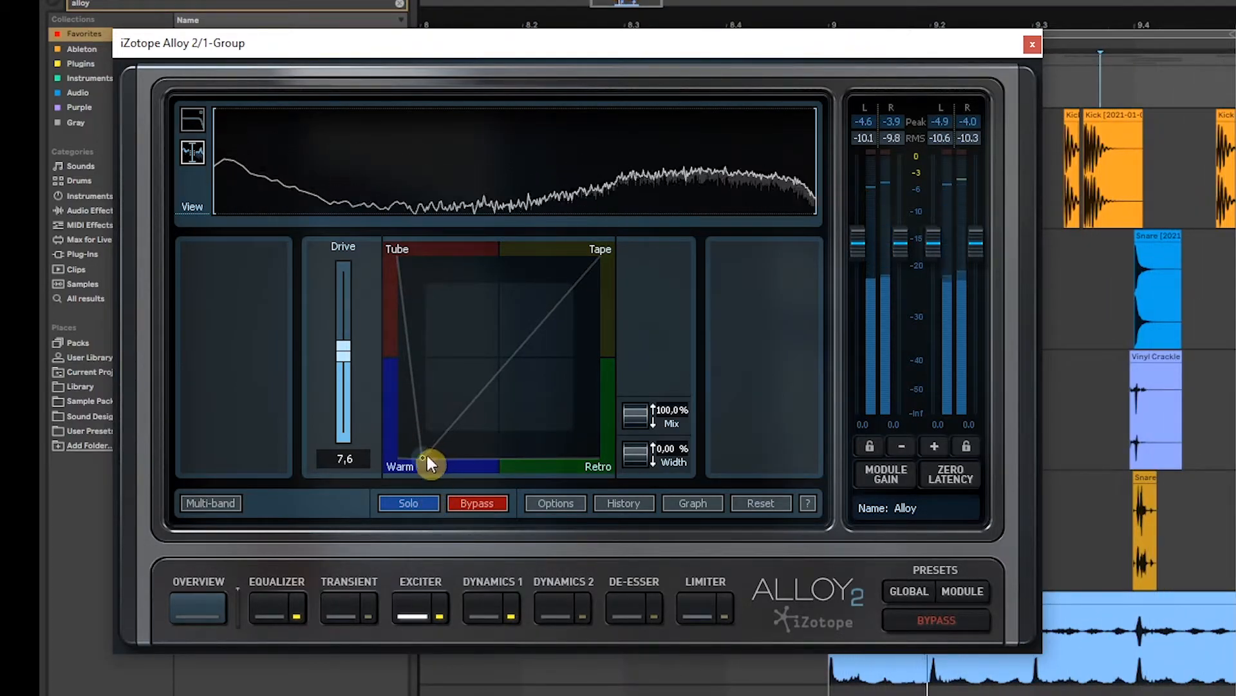
mouse_move(419, 420)
mouse_down()
mouse_move(429, 409)
mouse_move(422, 423)
mouse_up()
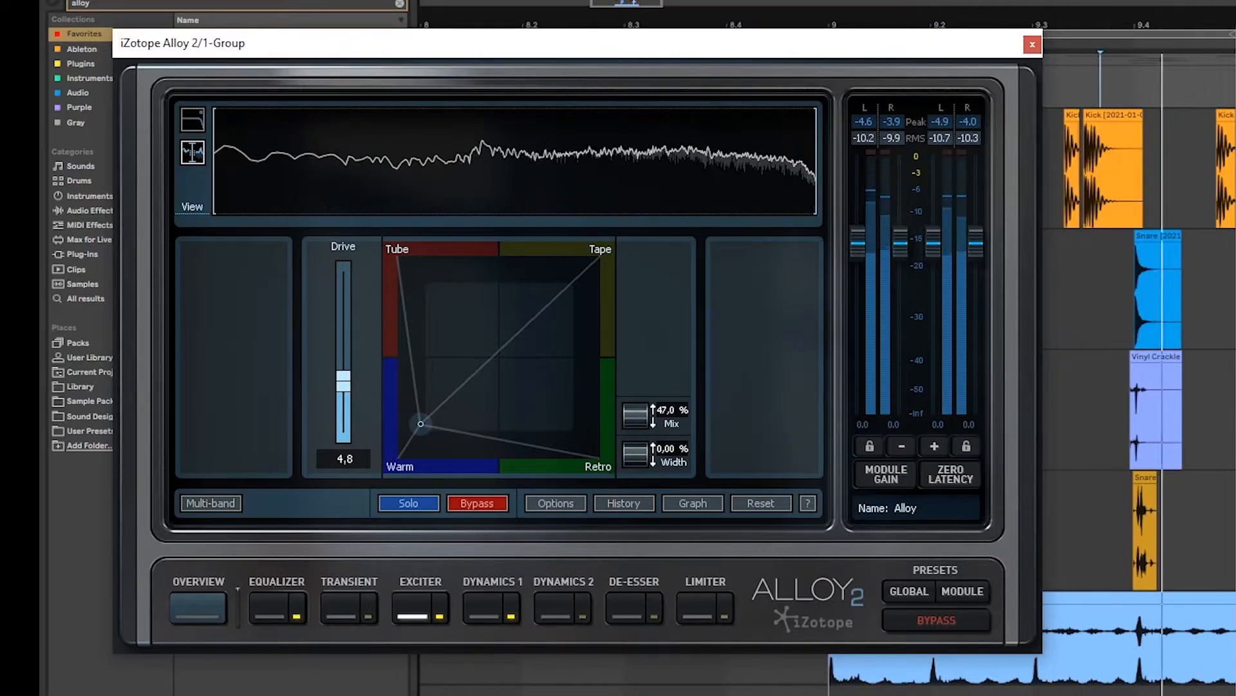
click(441, 614)
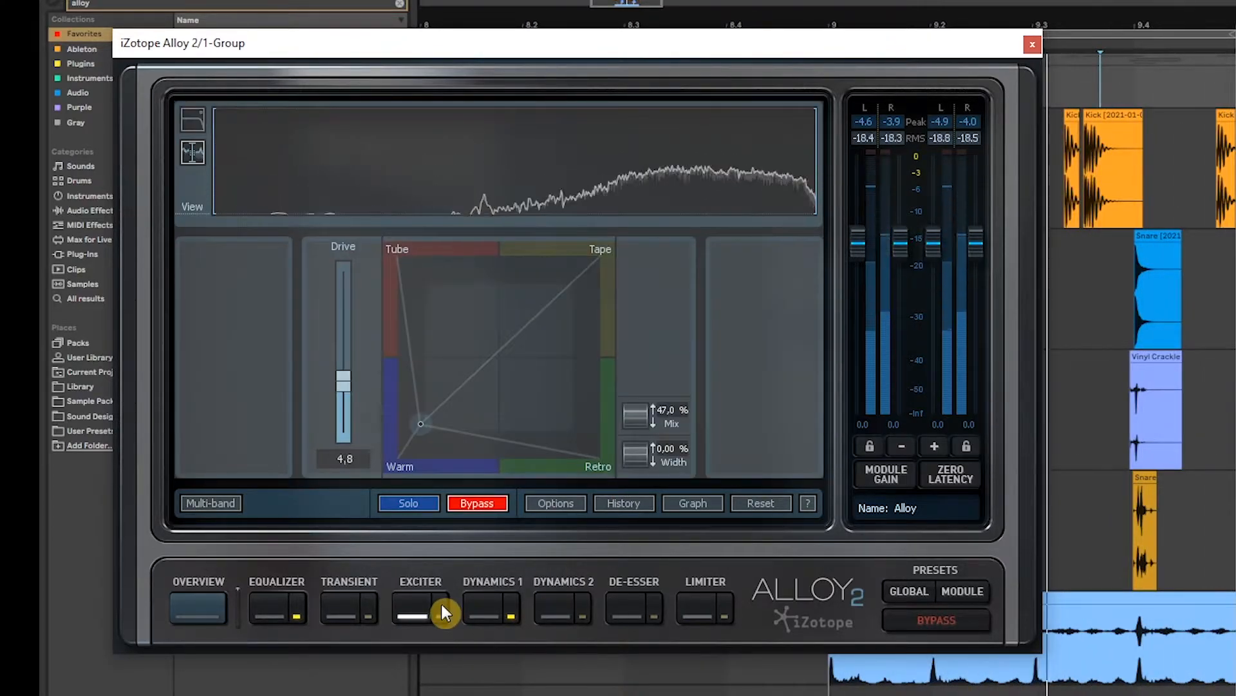
click(442, 606)
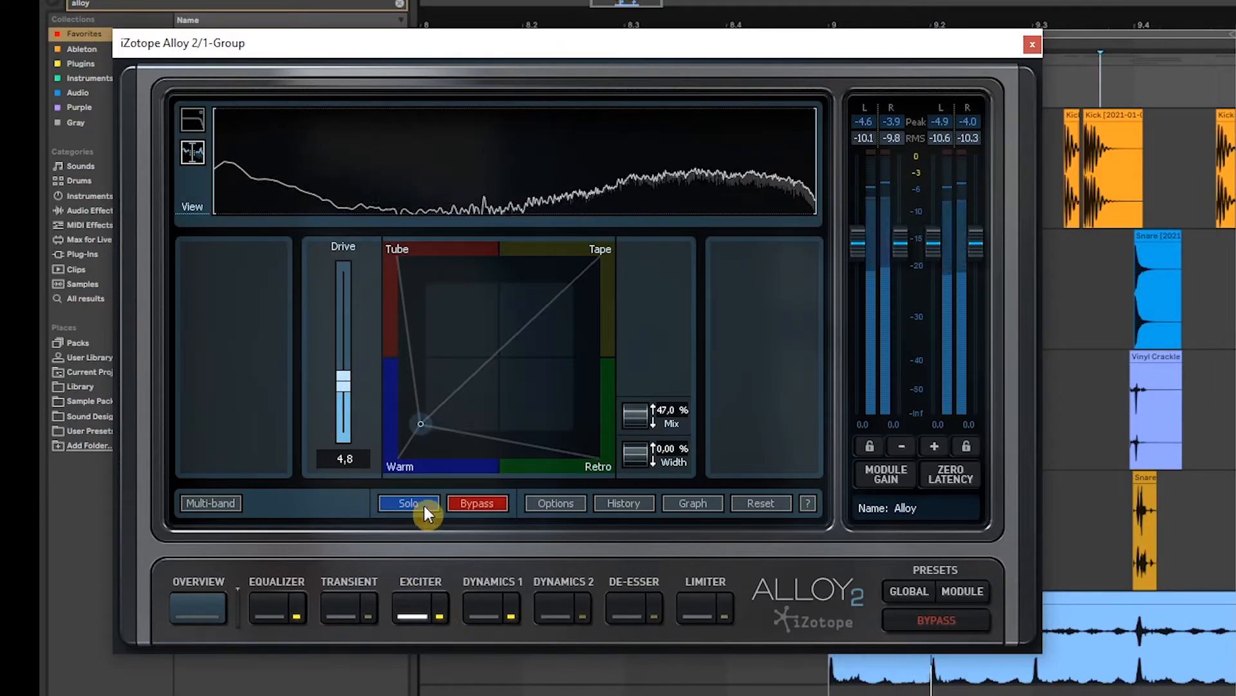
Step: Set the Transient module's attack to 5.2 dB with sustain reset to 0.0, then close Alloy
click(342, 608)
drag(425, 353, 428, 317)
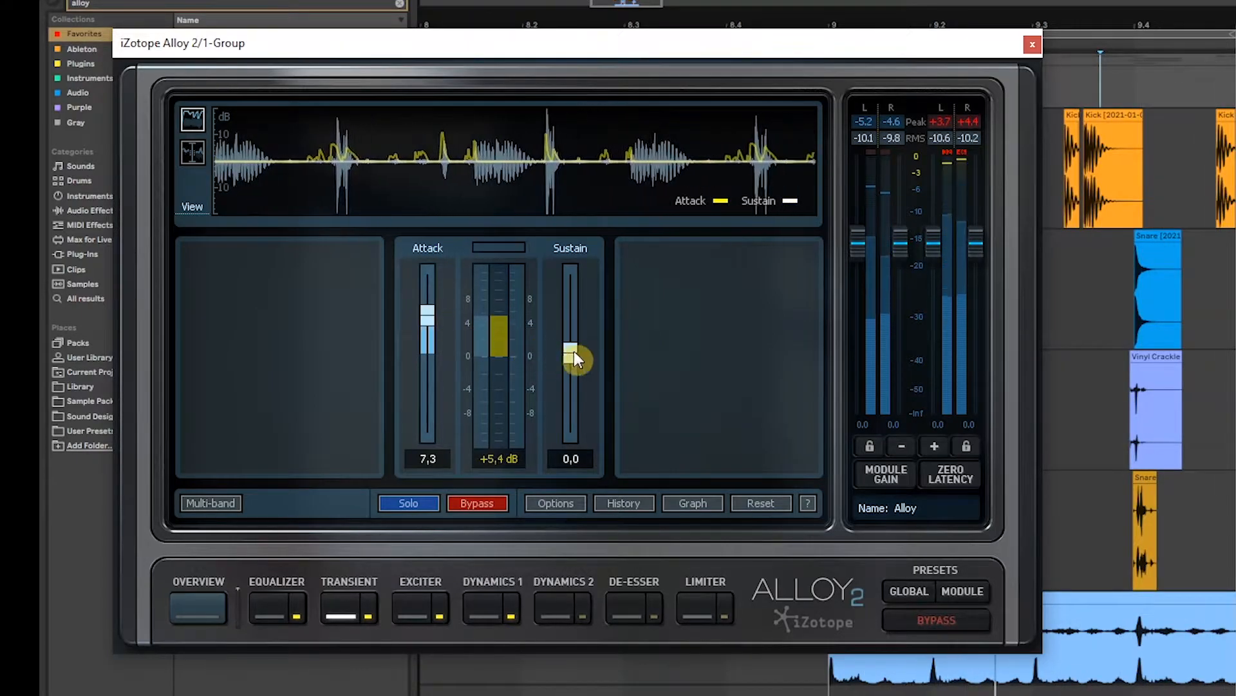
drag(571, 354, 570, 399)
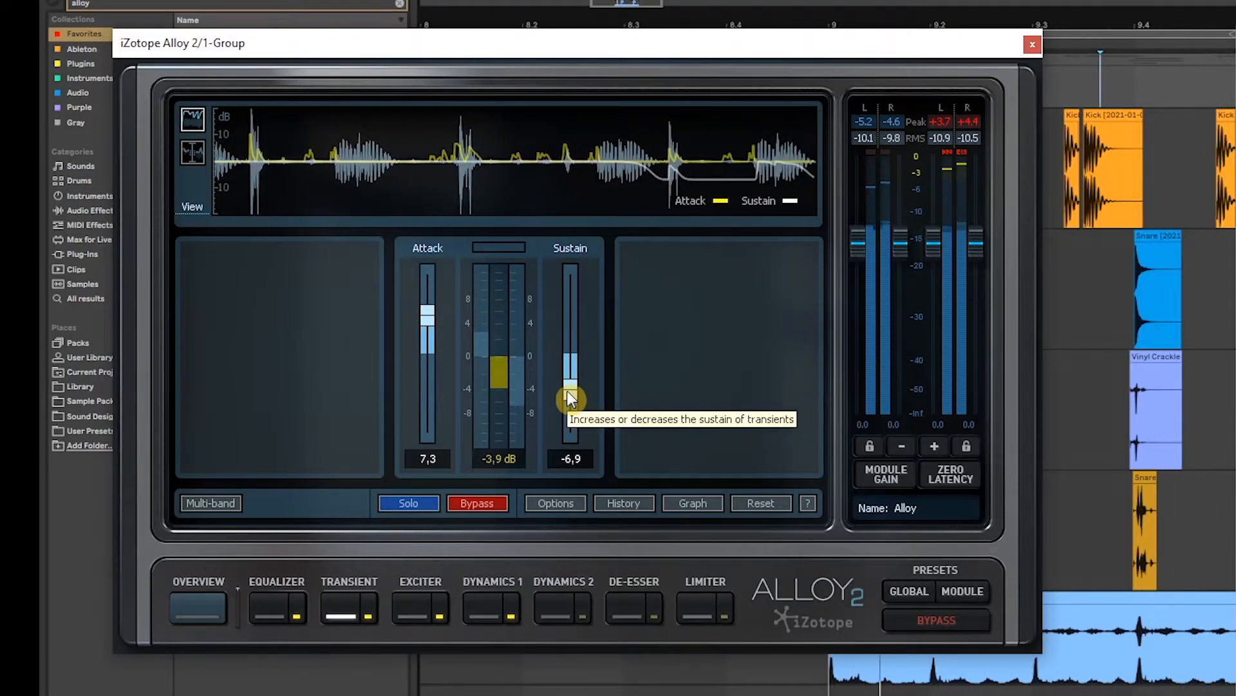
double_click(570, 397)
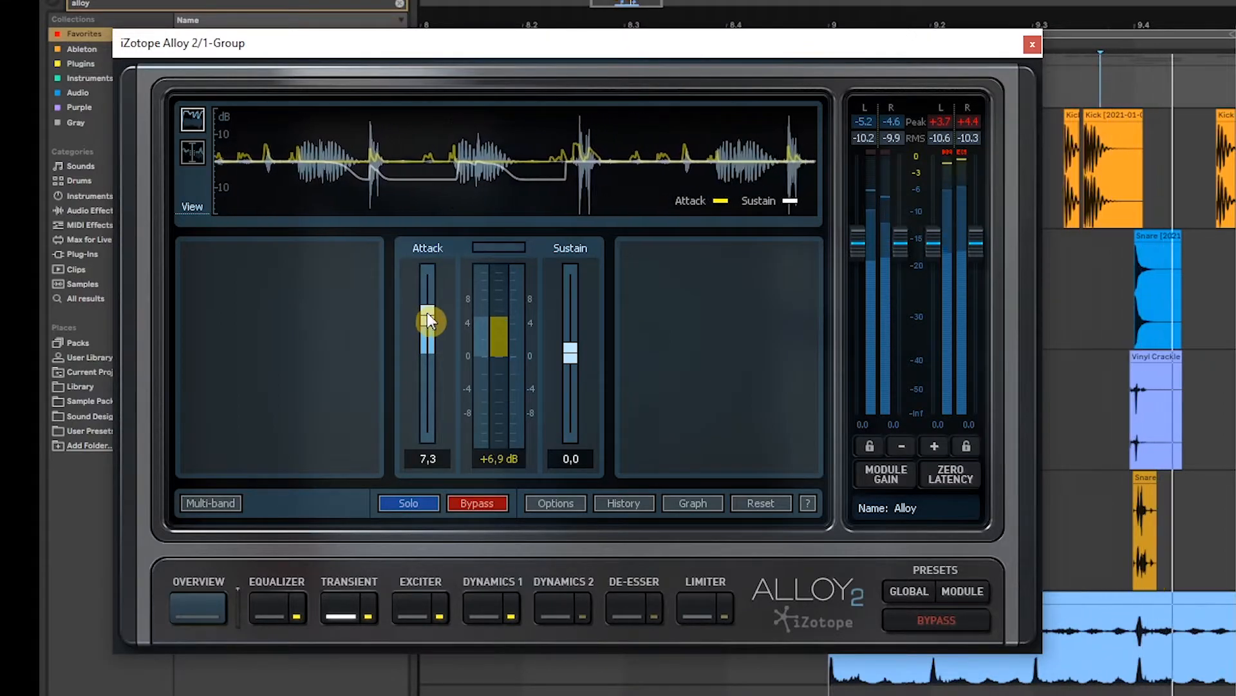
drag(429, 312, 430, 323)
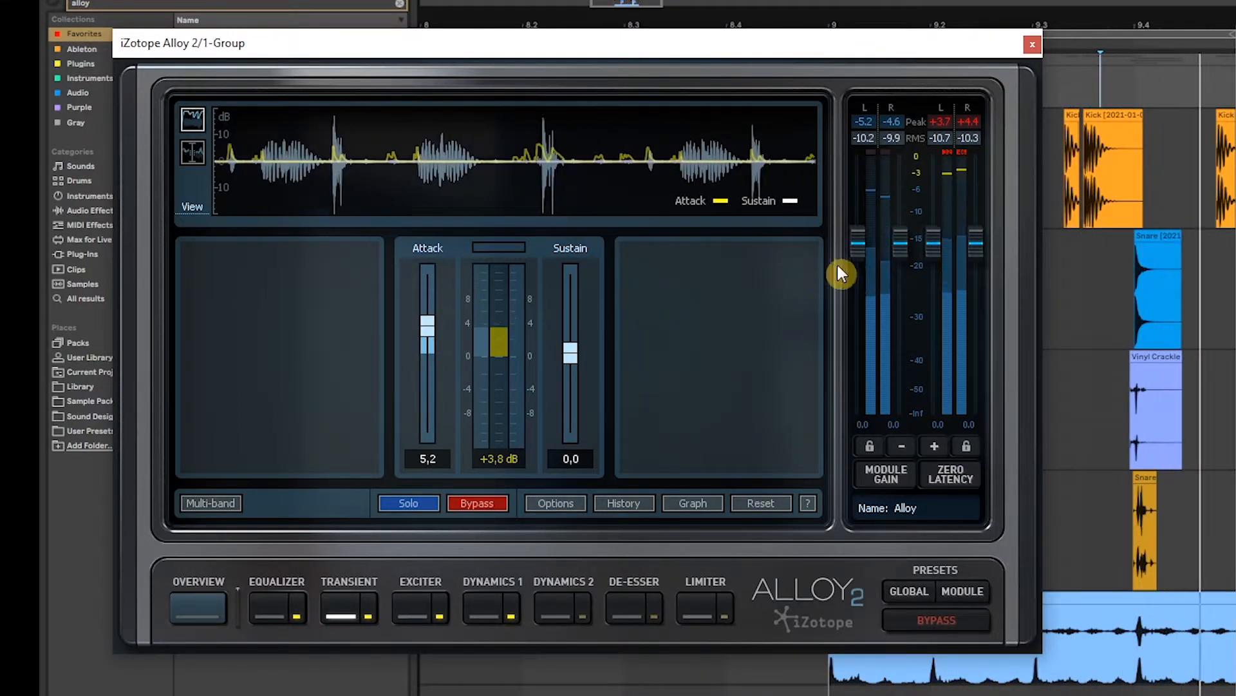
click(1031, 45)
Step: Add a Glue Compressor to 1 Group with threshold -30.2 dB and makeup 7.14 dB
click(400, 4)
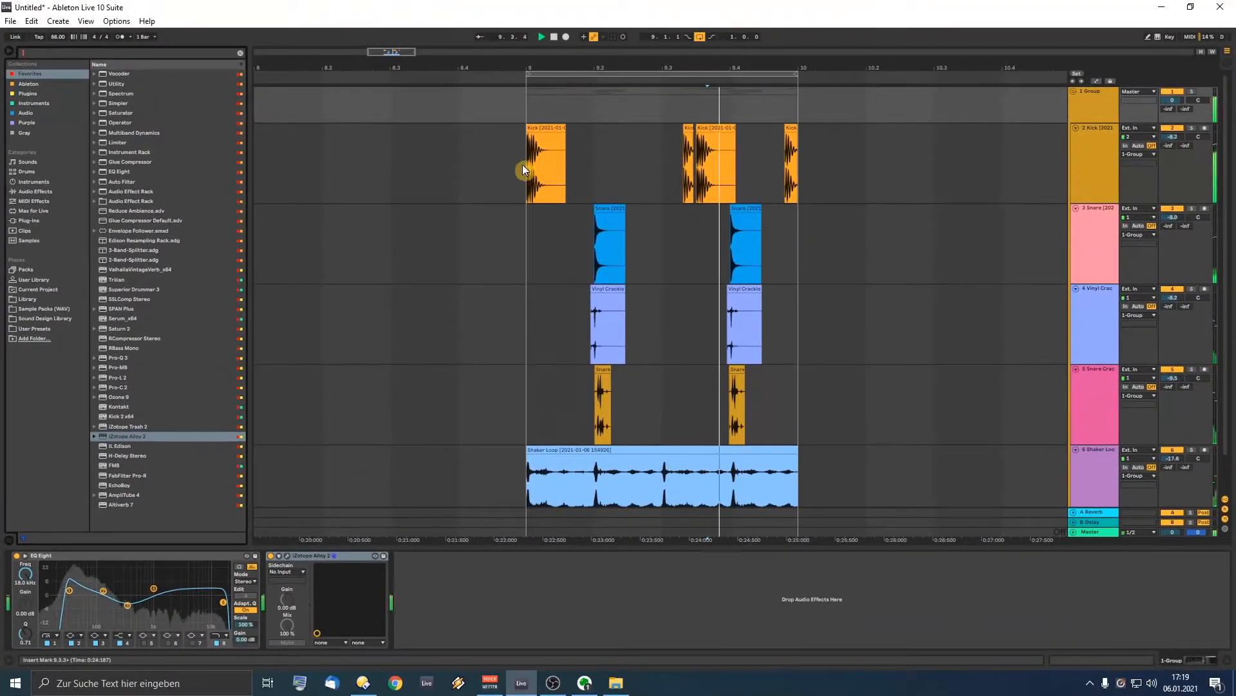
click(546, 101)
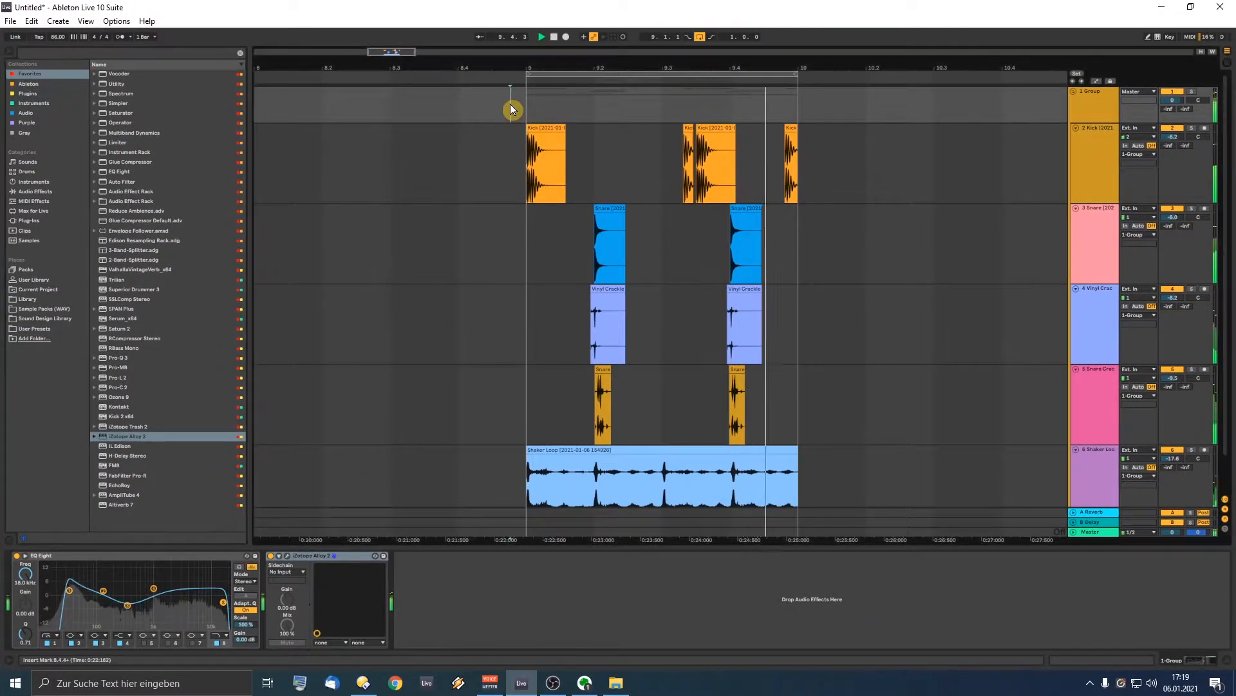
click(57, 55)
text(alue)
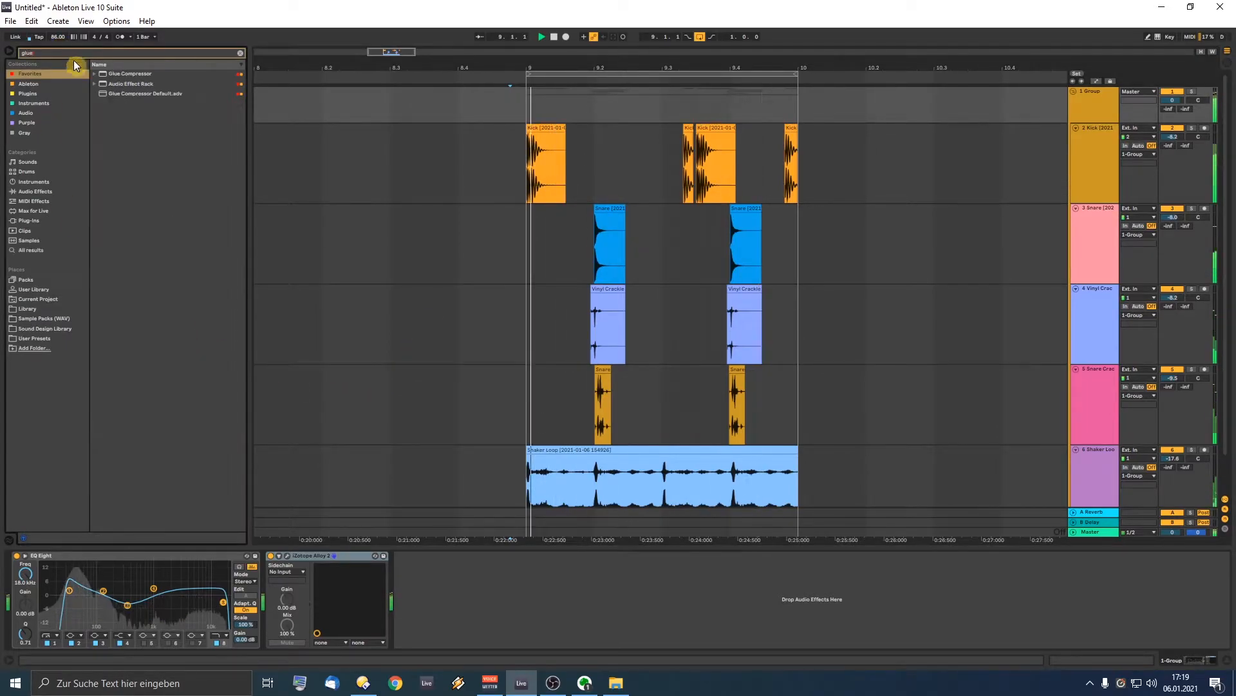
drag(126, 74, 463, 567)
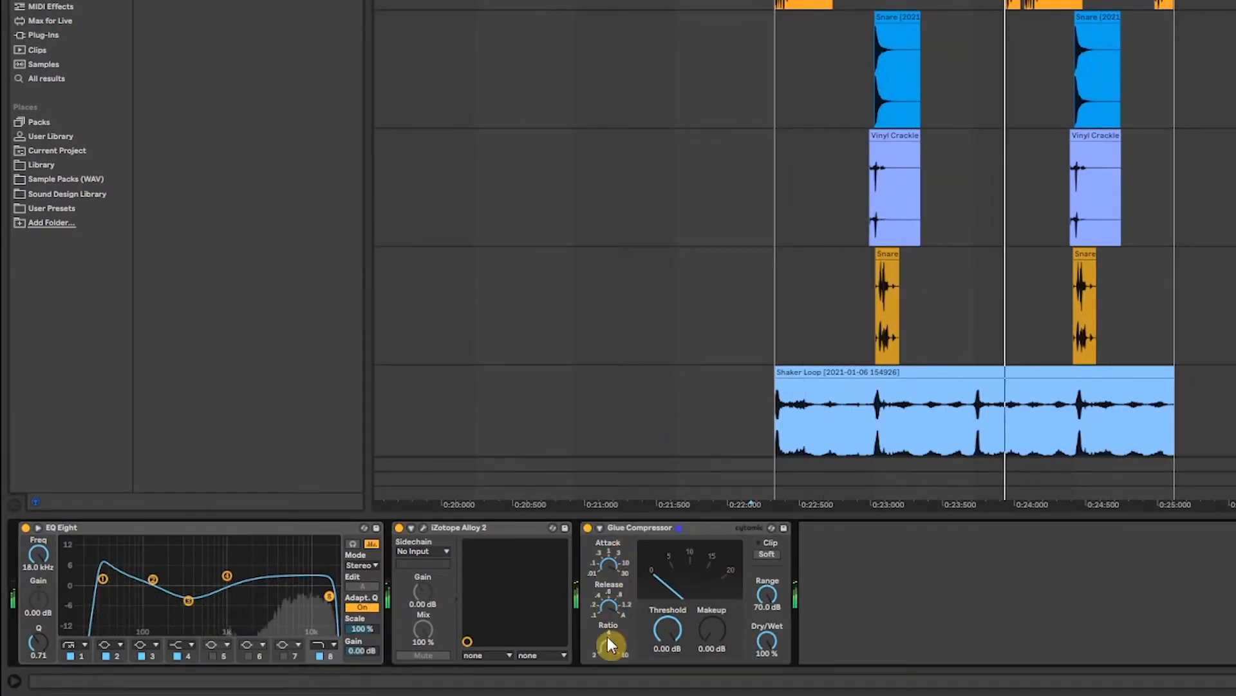
drag(670, 641, 670, 676)
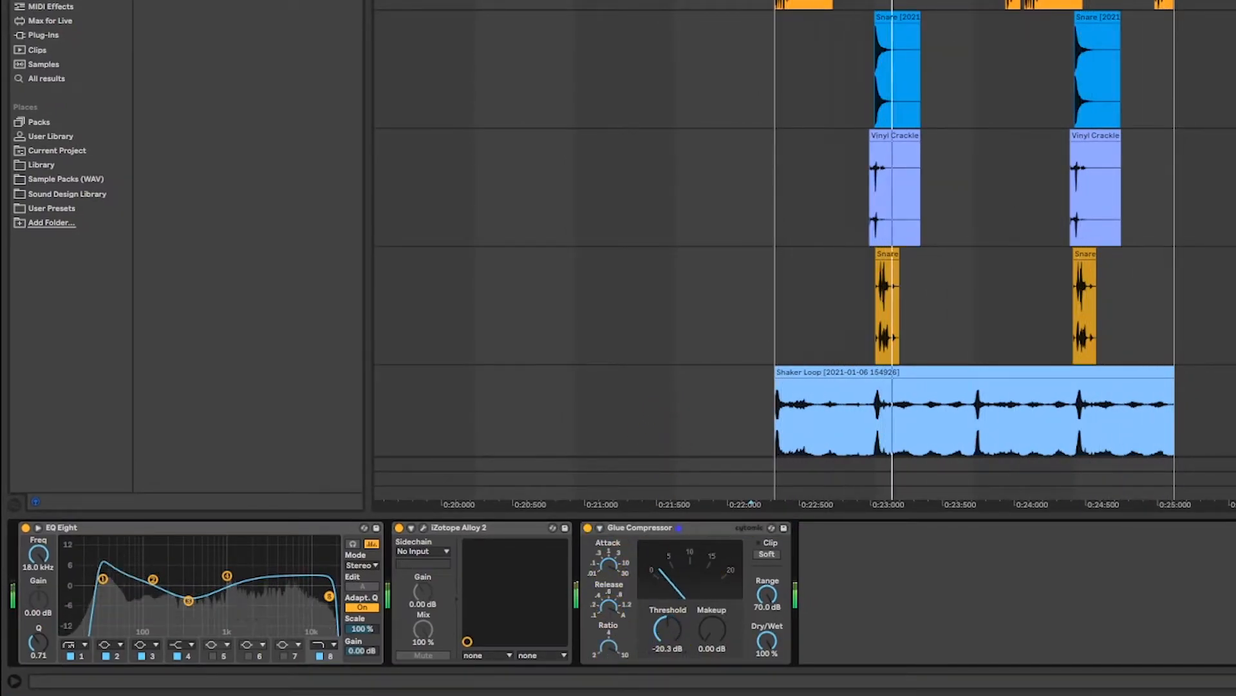
drag(705, 634, 671, 637)
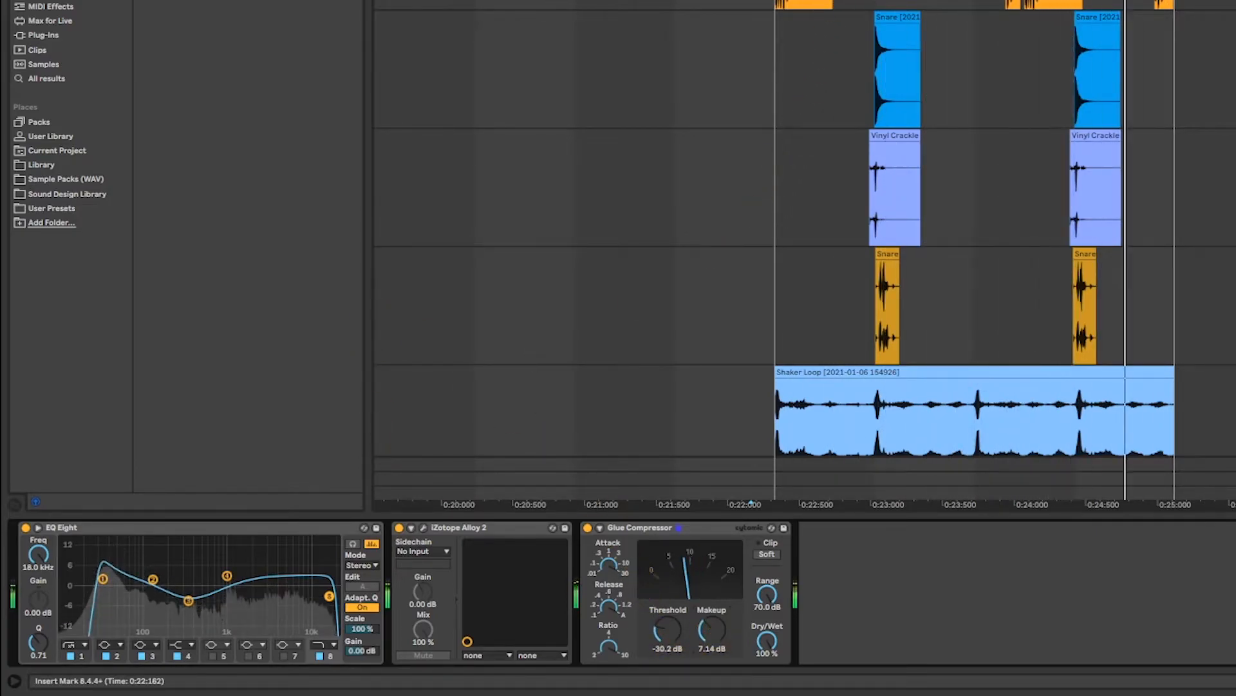
Step: Select the EQ Eight, Alloy 2 and Glue Compressor devices together
click(593, 418)
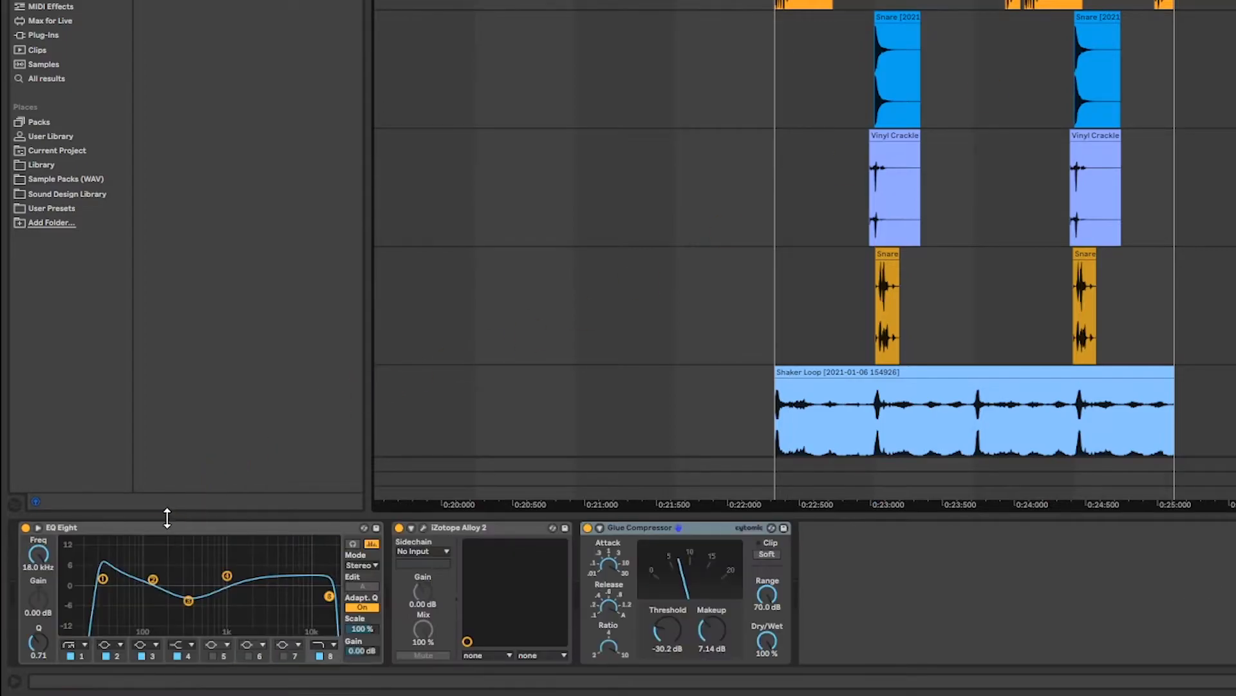
click(166, 528)
shift+click(677, 533)
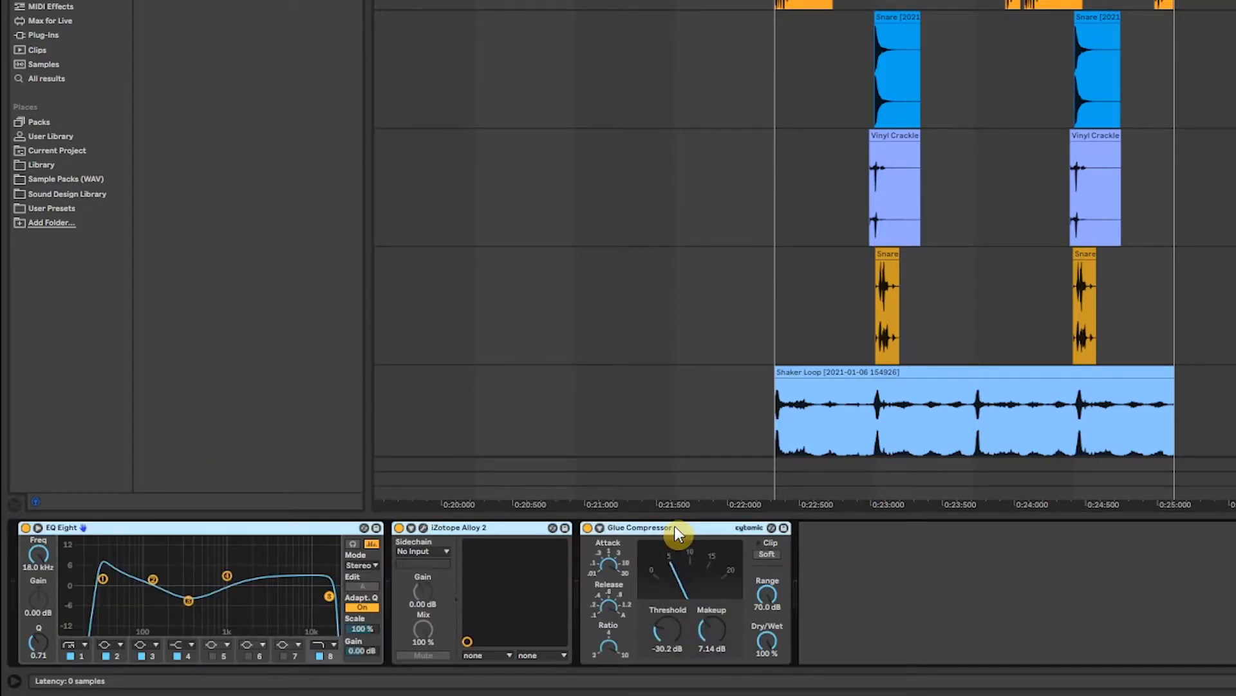
Step: Wrap the three devices in an Audio Effect Rack and add a second chain with a low-cut EQ Eight
key(ctrl+g)
click(27, 566)
click(93, 606)
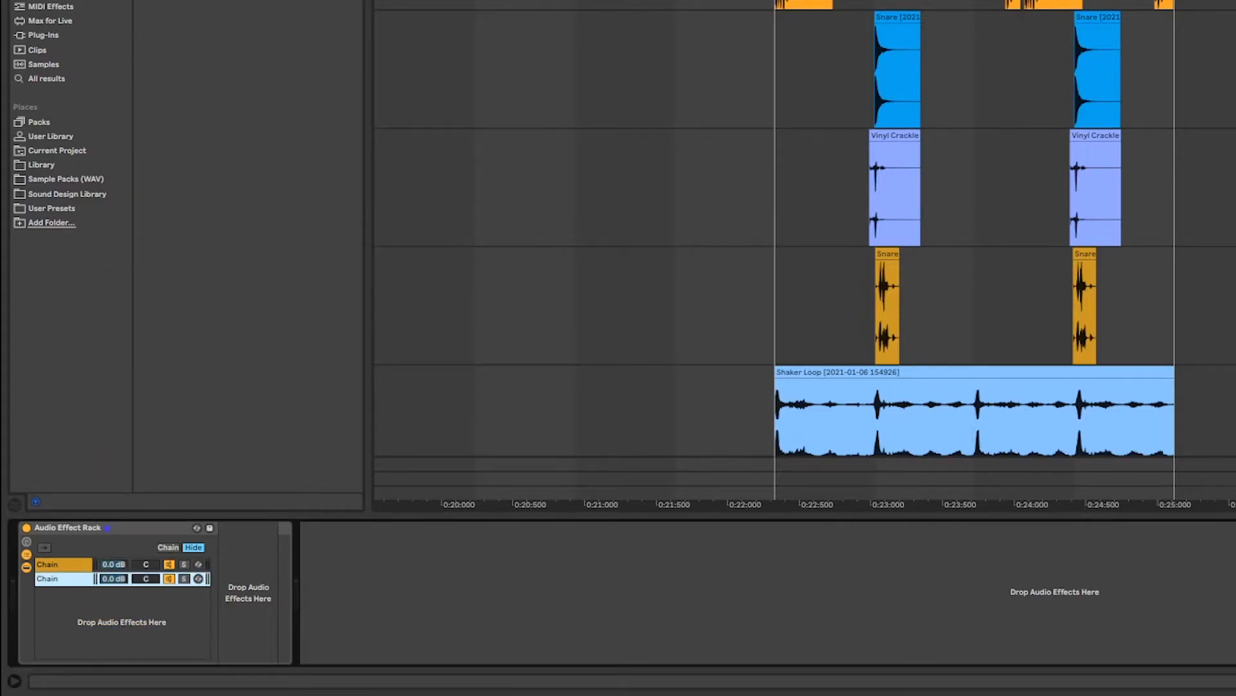
key(ctrl+f)
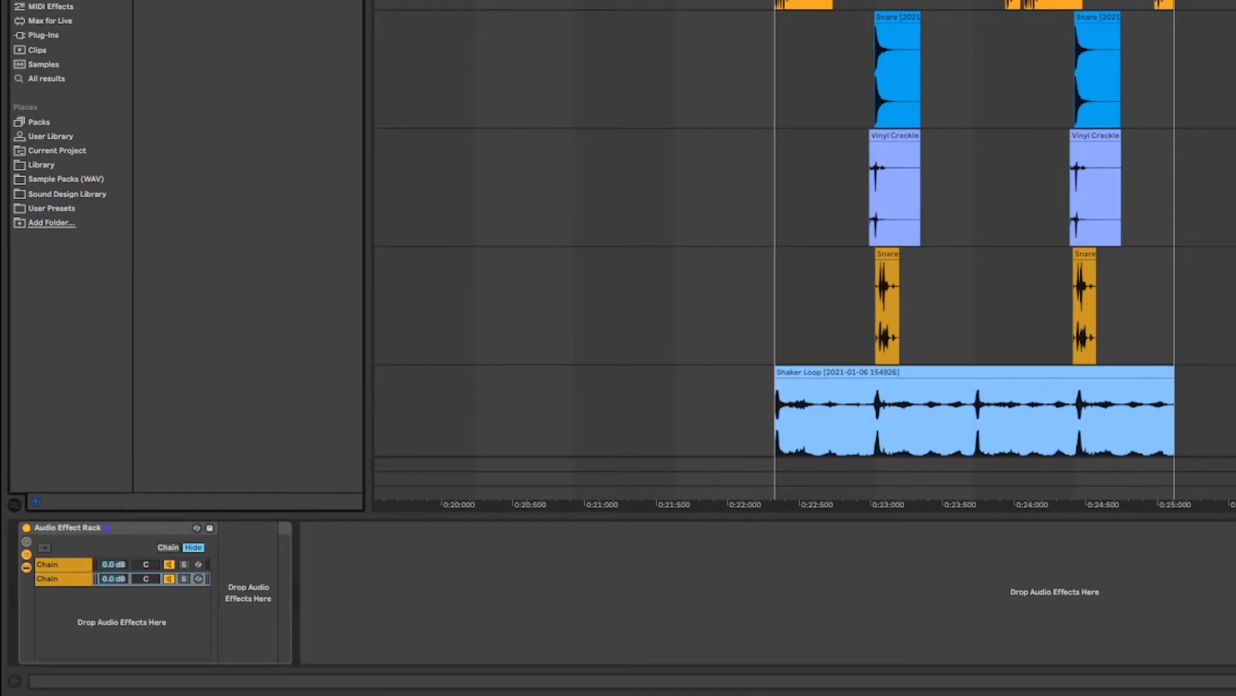
drag(210, 407, 251, 586)
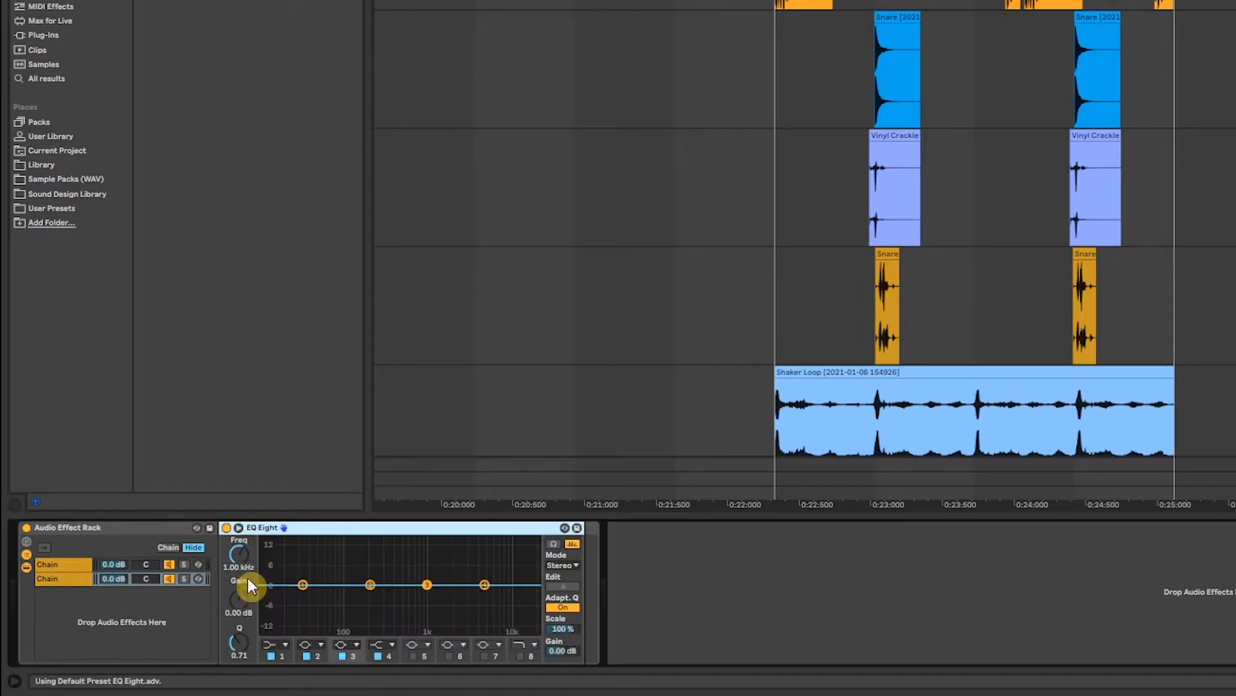
click(270, 643)
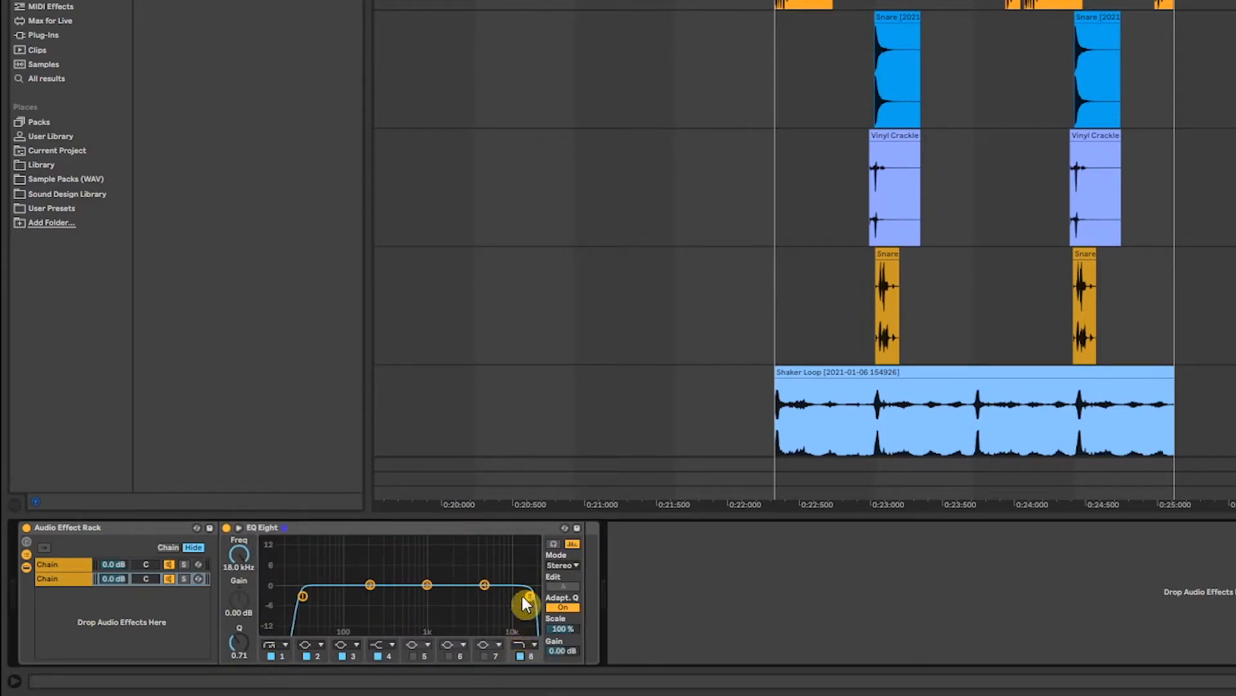
Step: Audition both chains and raise the first chain's volume to -4.6 dB
key(space)
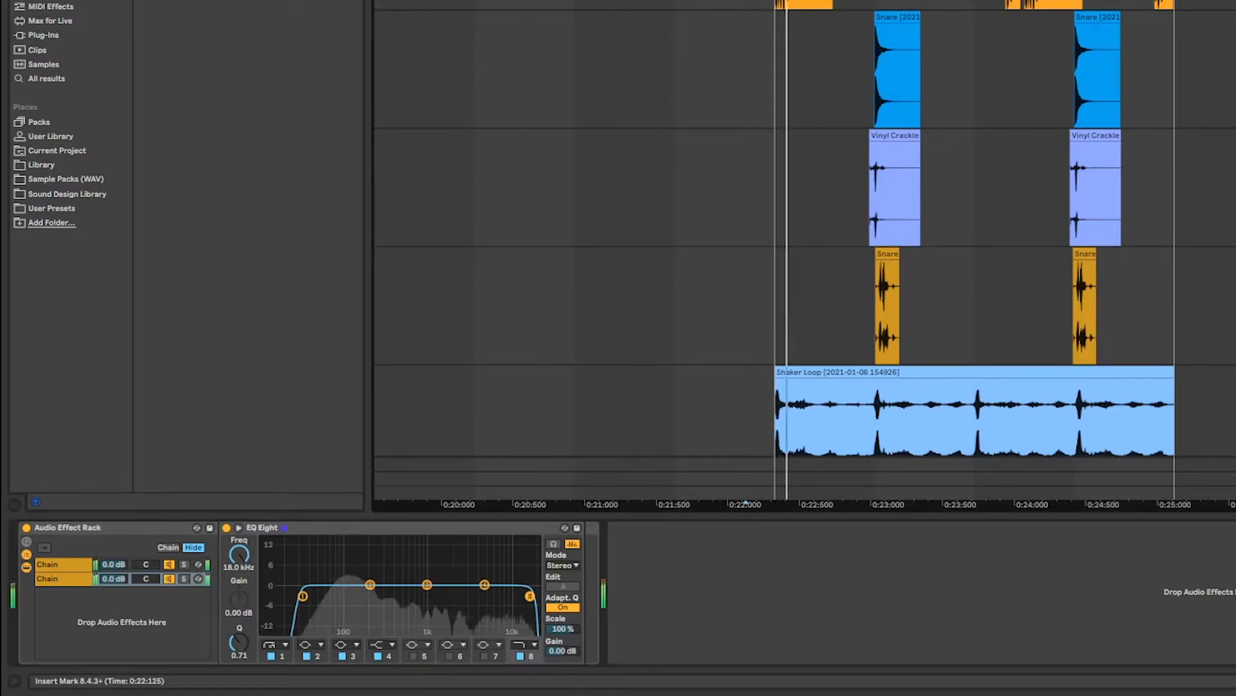
click(165, 578)
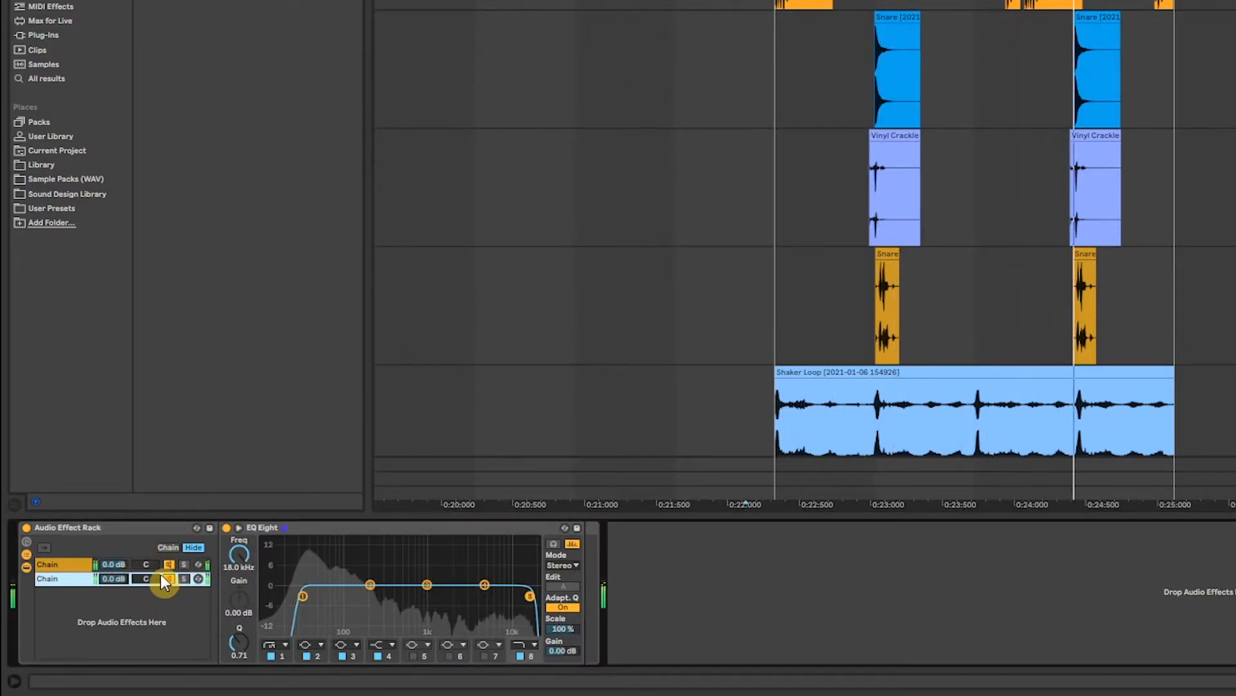
click(121, 565)
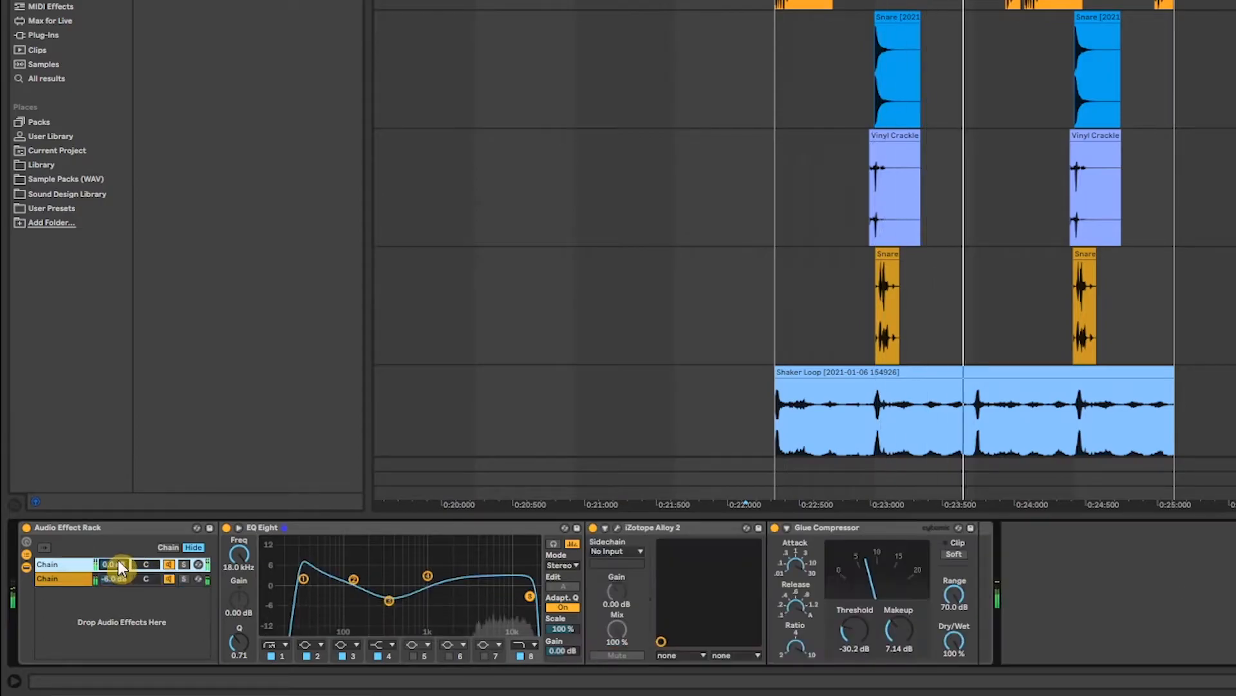
click(184, 581)
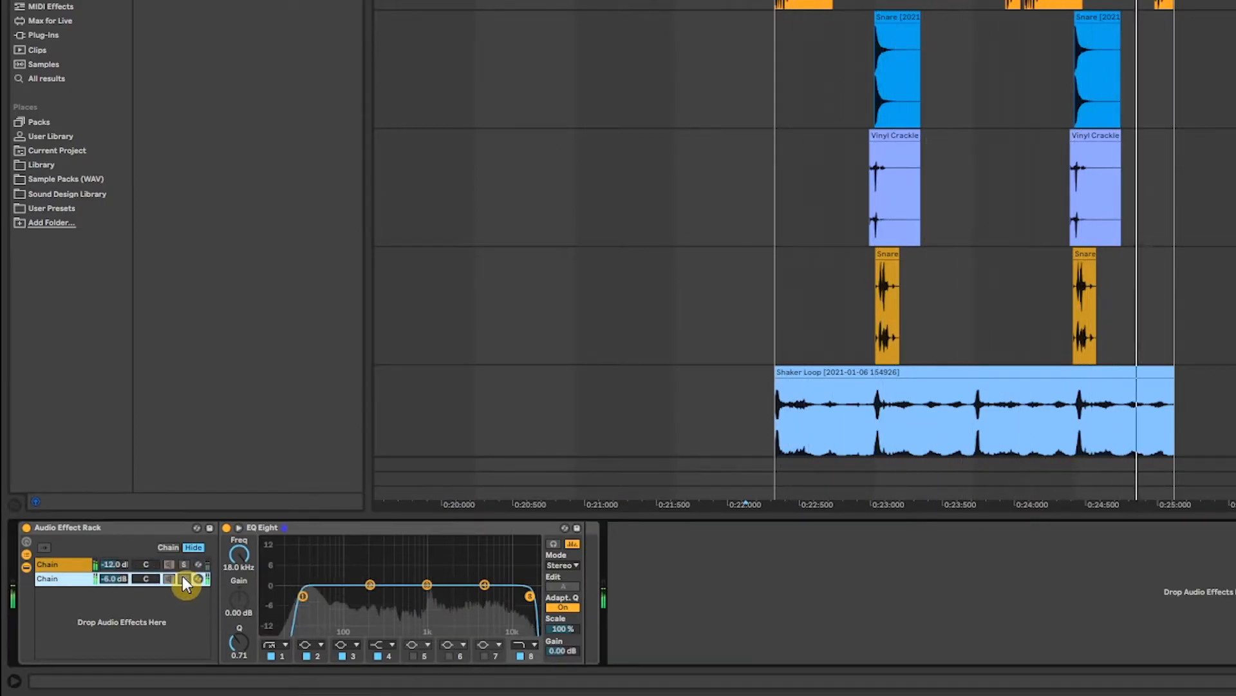
click(187, 563)
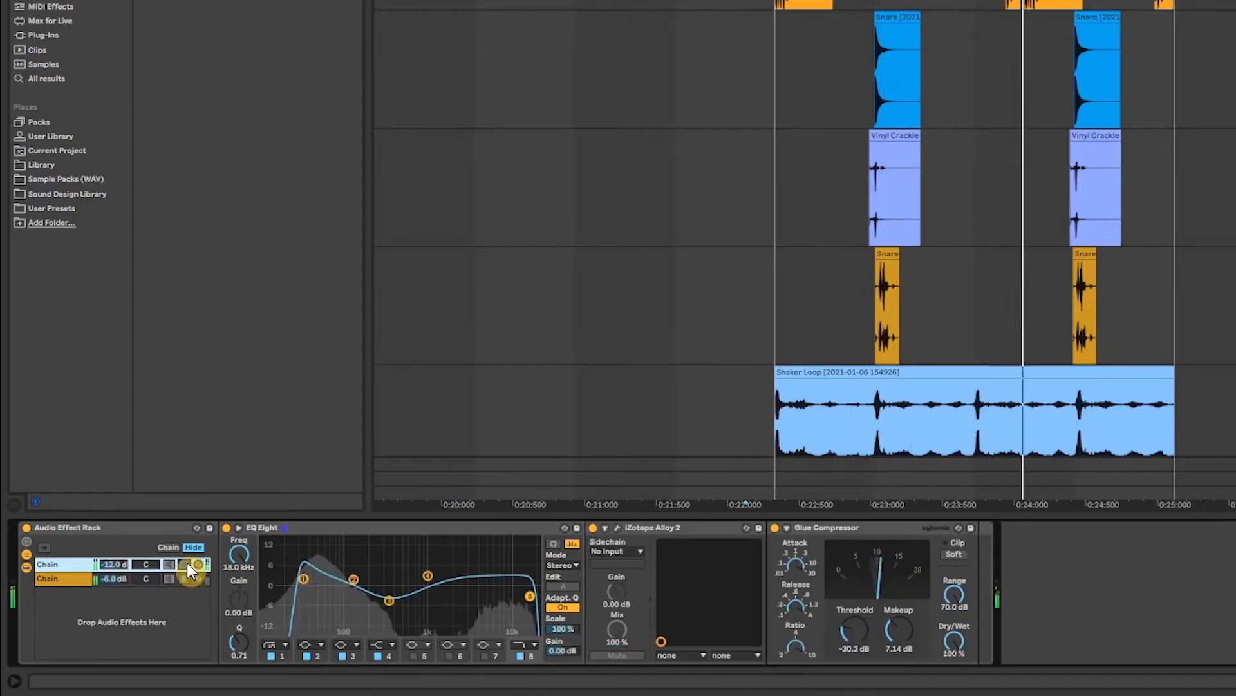
drag(104, 565, 104, 553)
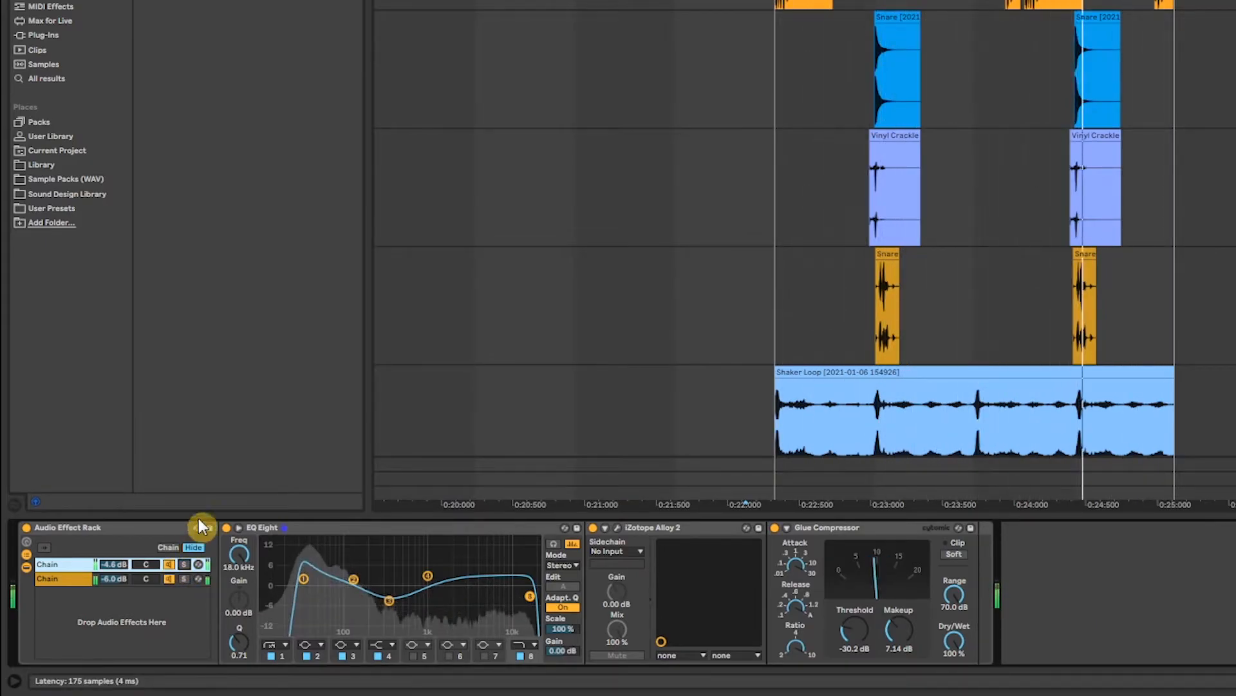
Step: Bypass and re-enable the rack to compare, then solo the first chain and play it
click(27, 527)
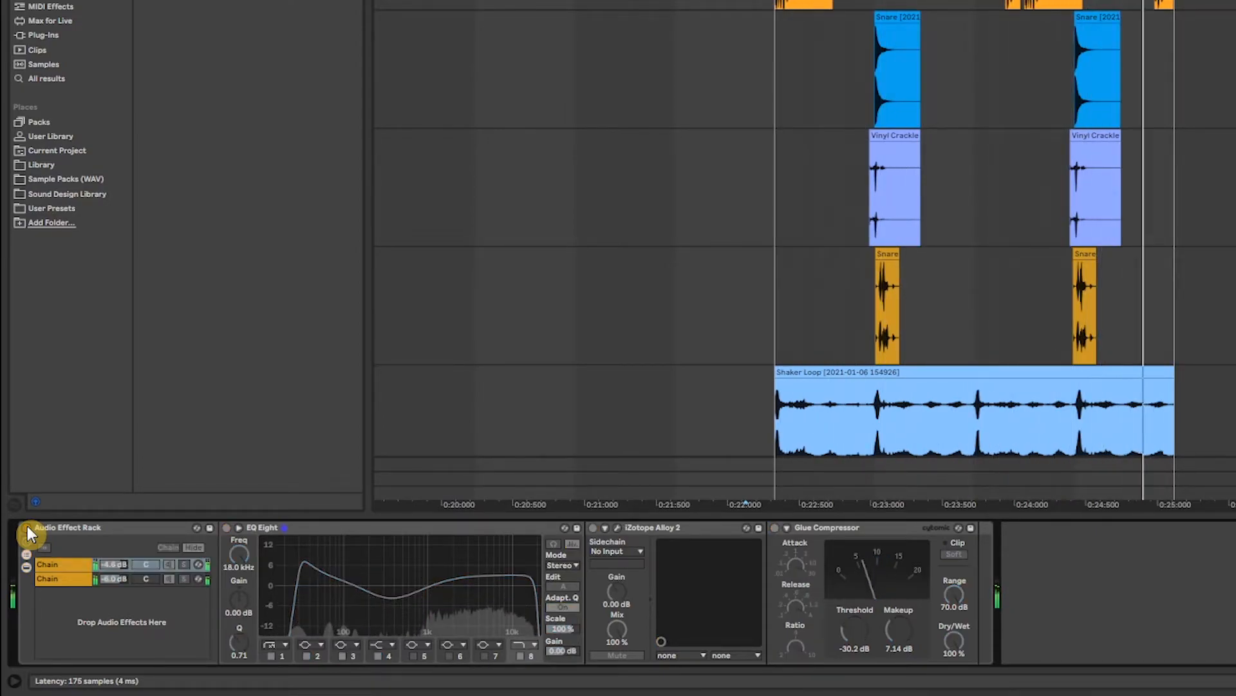
click(26, 527)
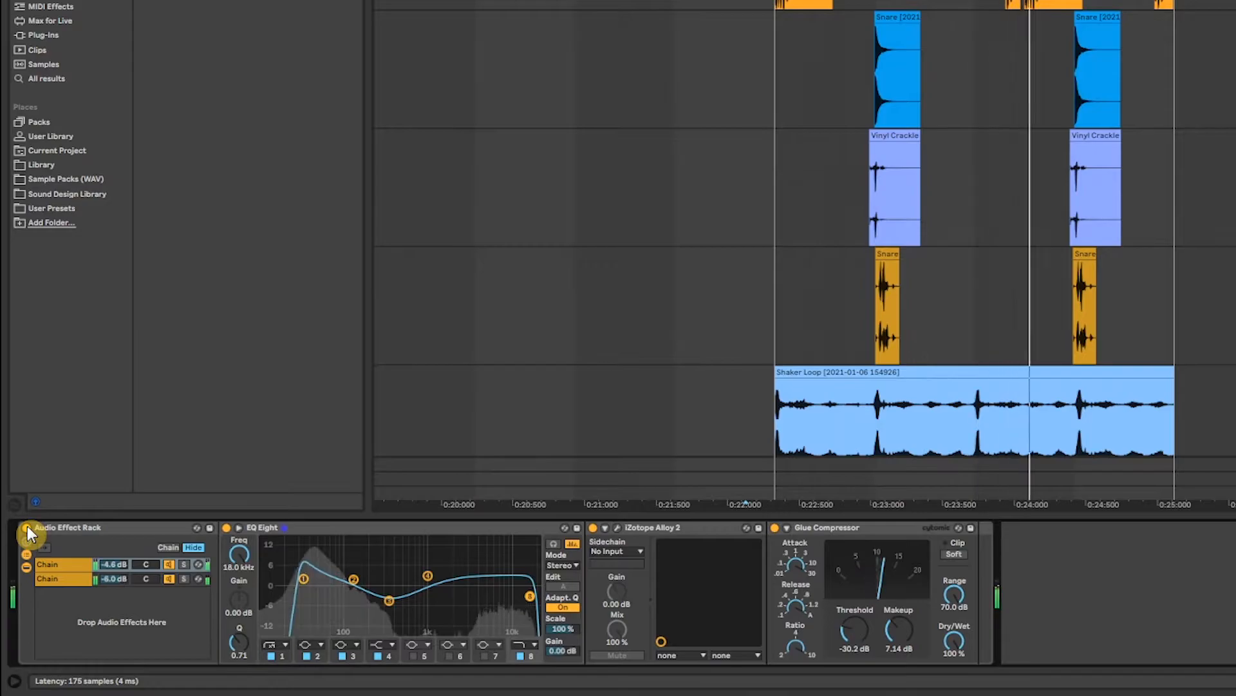
key(space)
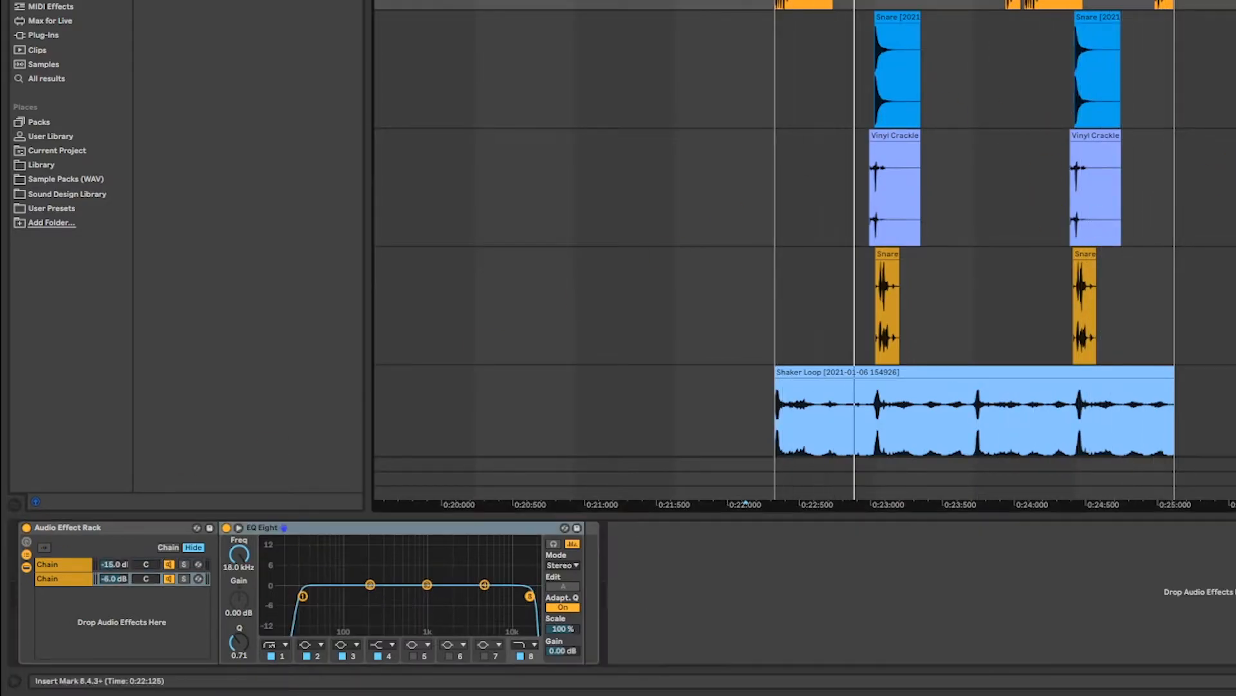
click(71, 565)
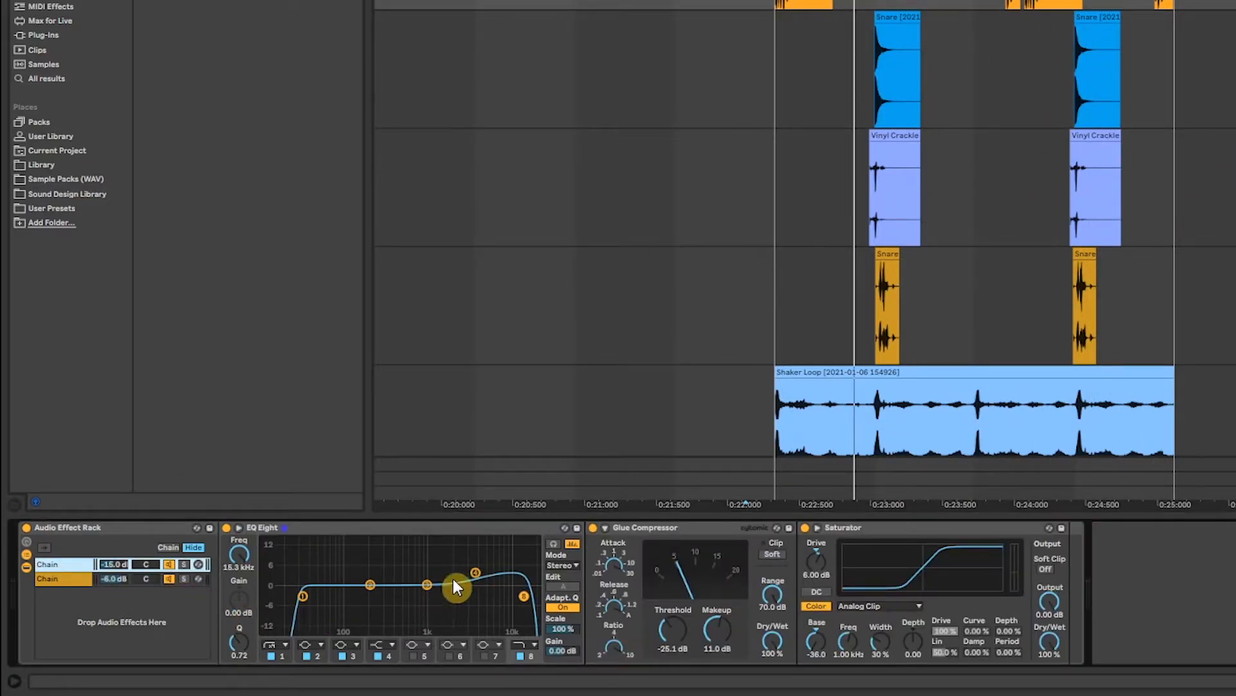
click(184, 564)
key(space)
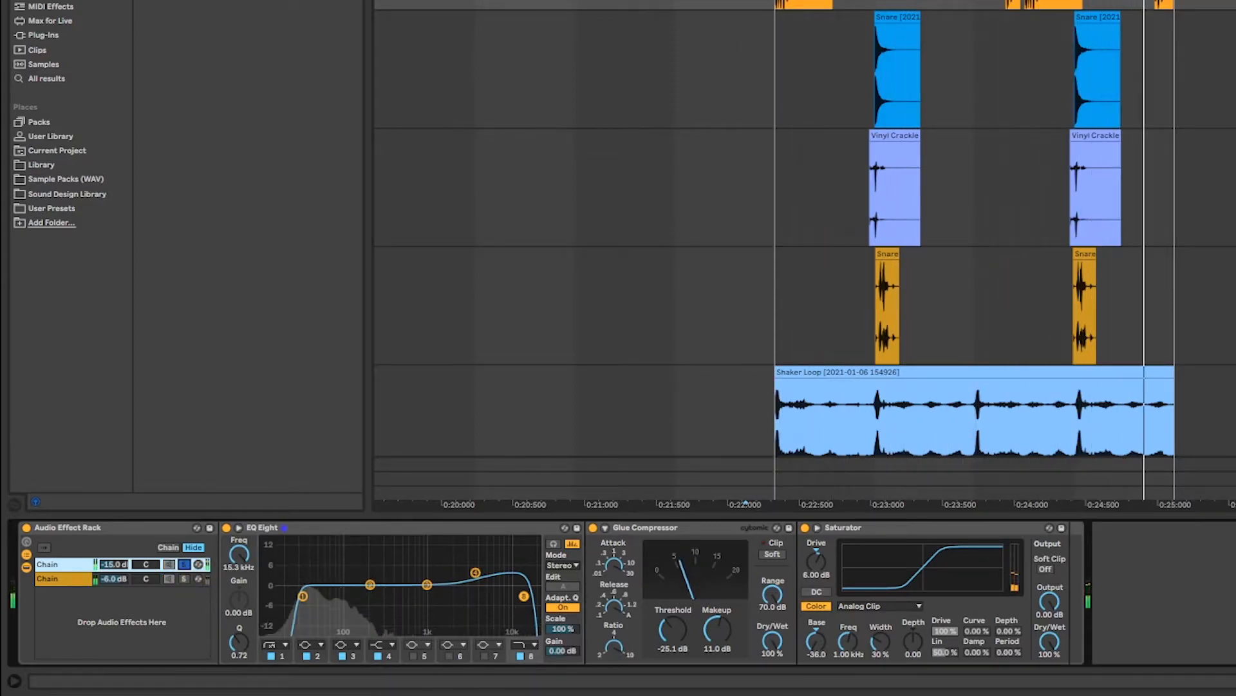
key(space)
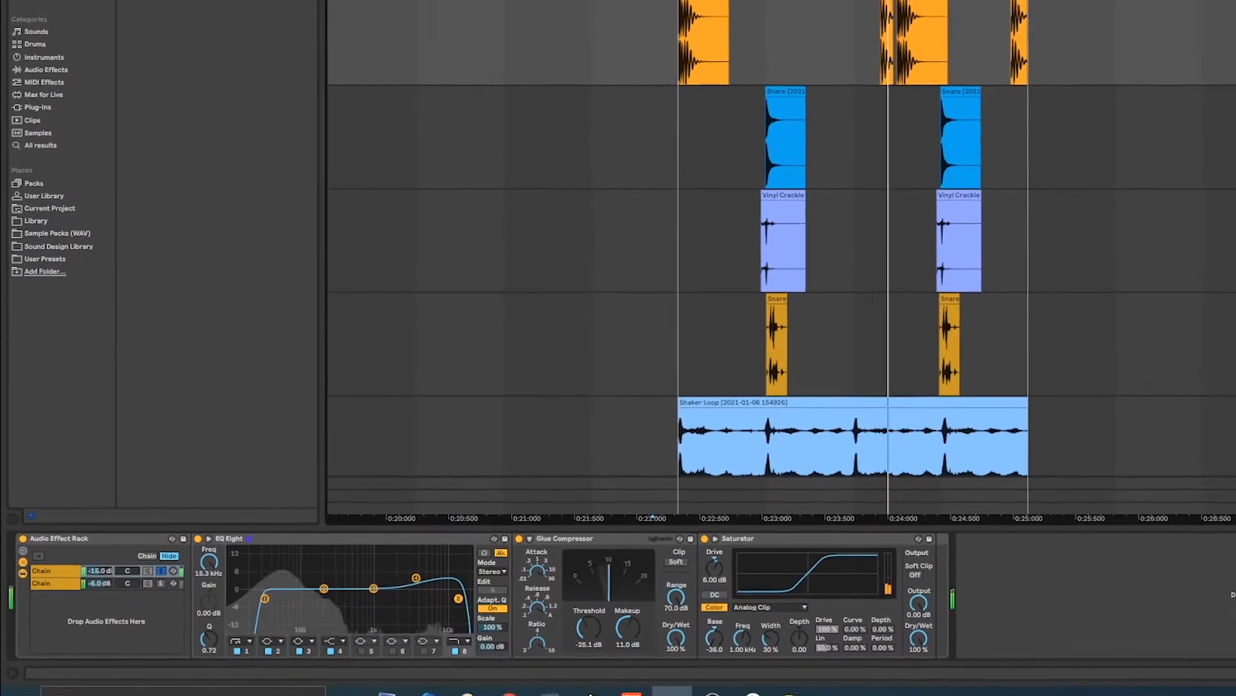
Step: Add short fade-ins at the starts of the Kick Ghost 1 and Kick Ghost 2 clips
click(692, 168)
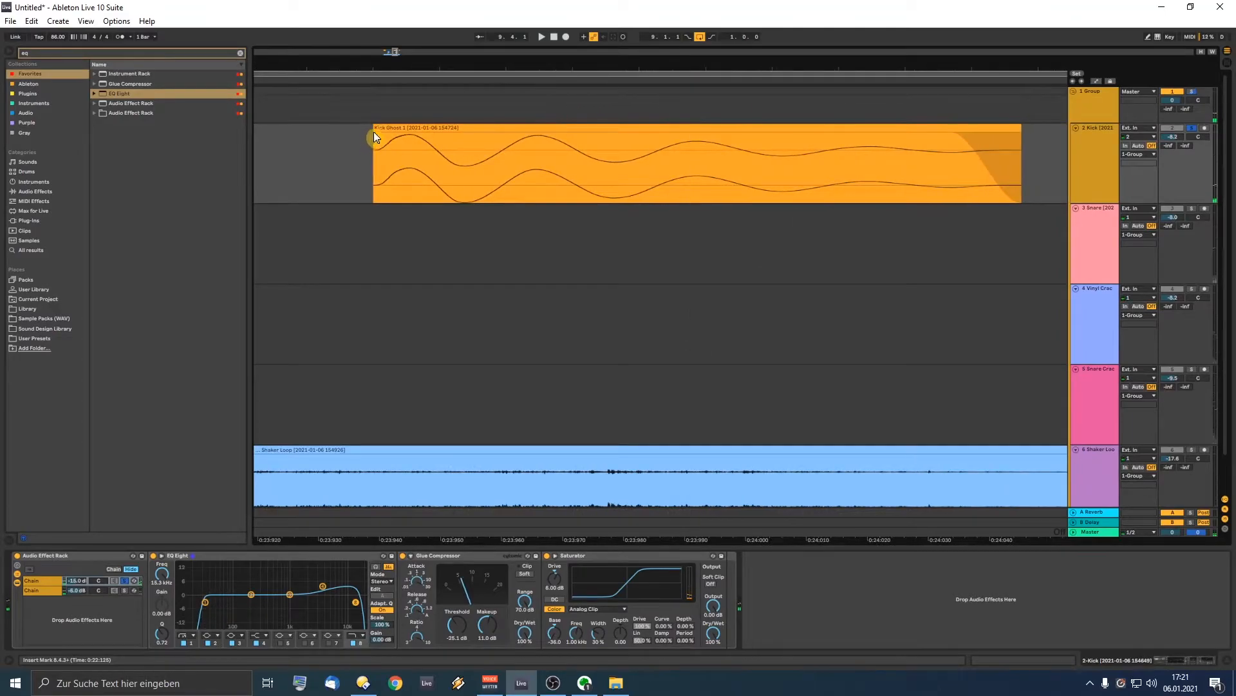
drag(376, 140, 384, 134)
click(342, 150)
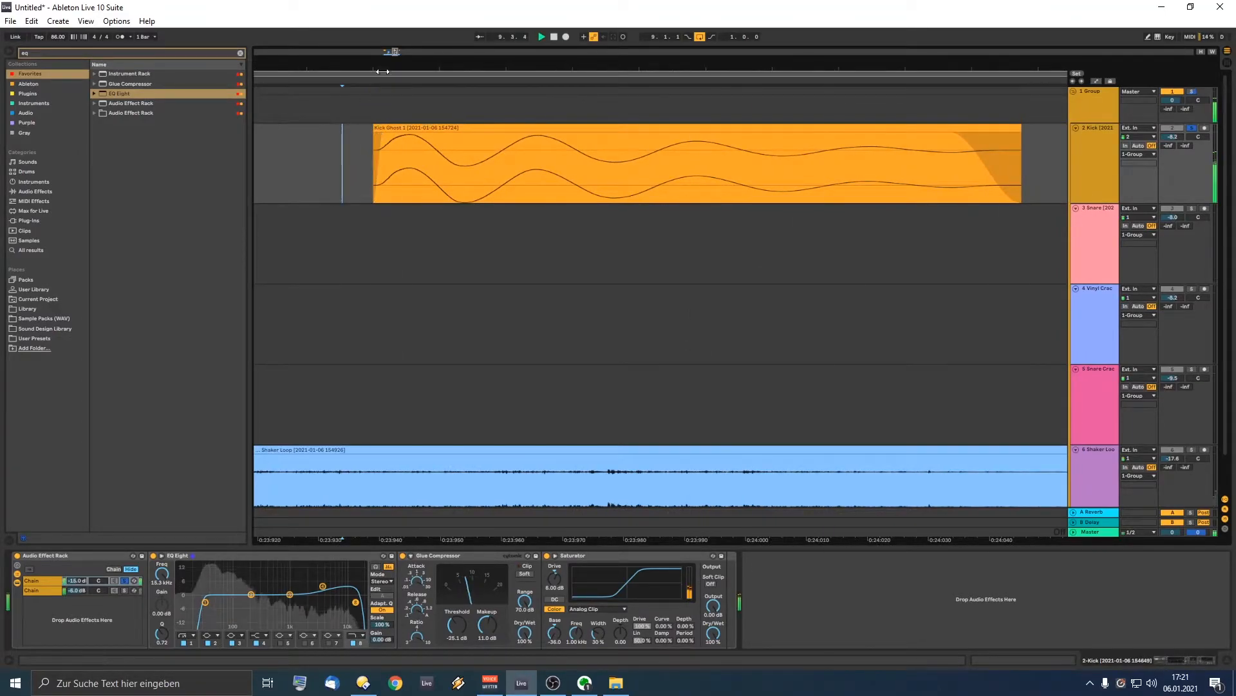
drag(383, 68, 381, 68)
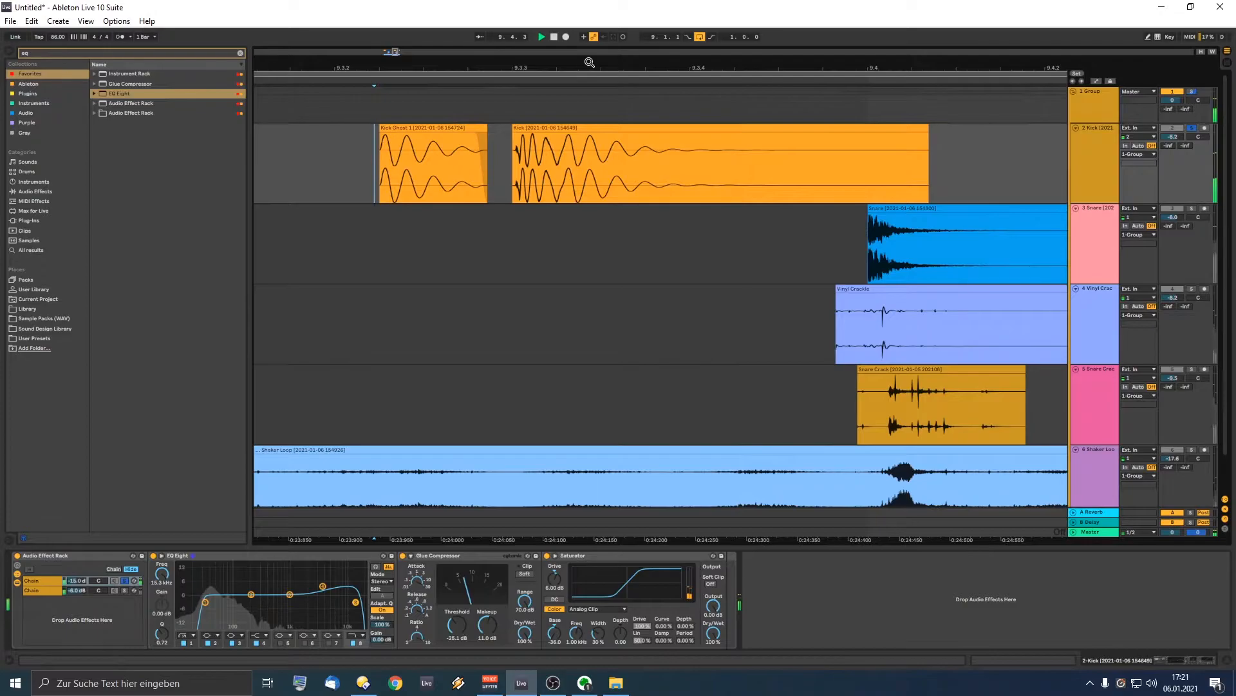
drag(589, 61, 483, 62)
drag(938, 75, 926, 137)
drag(840, 62, 838, 65)
drag(604, 74, 742, 134)
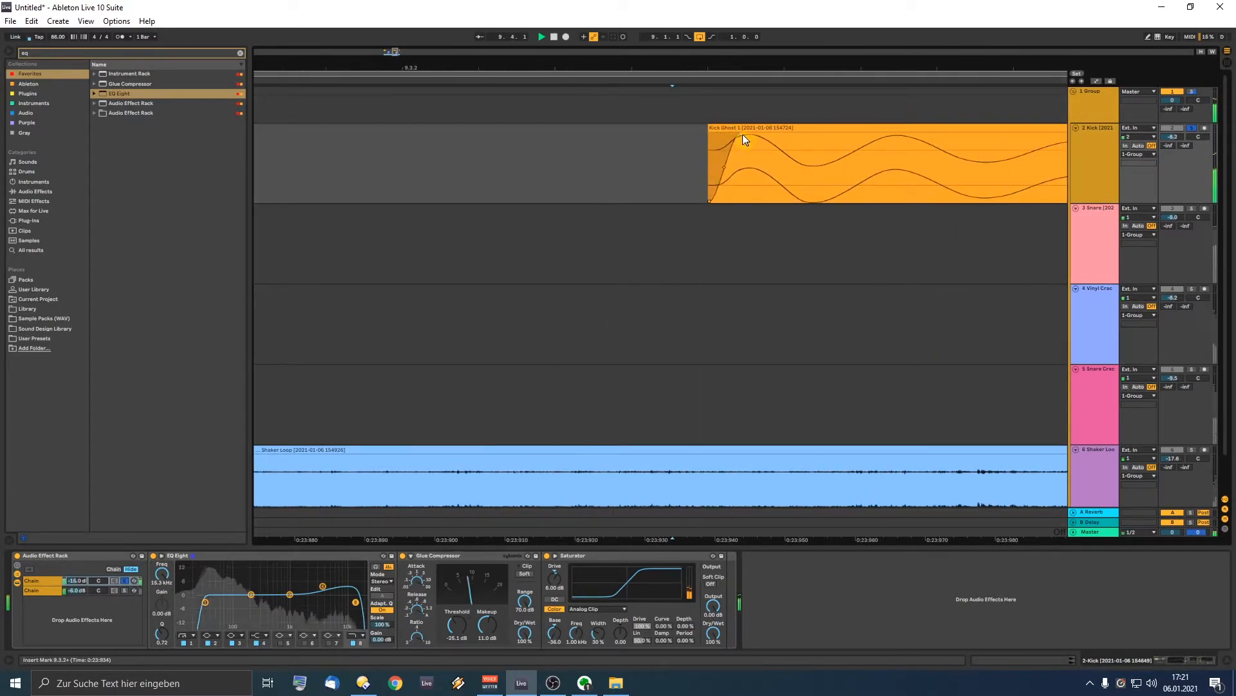
drag(662, 67, 661, 48)
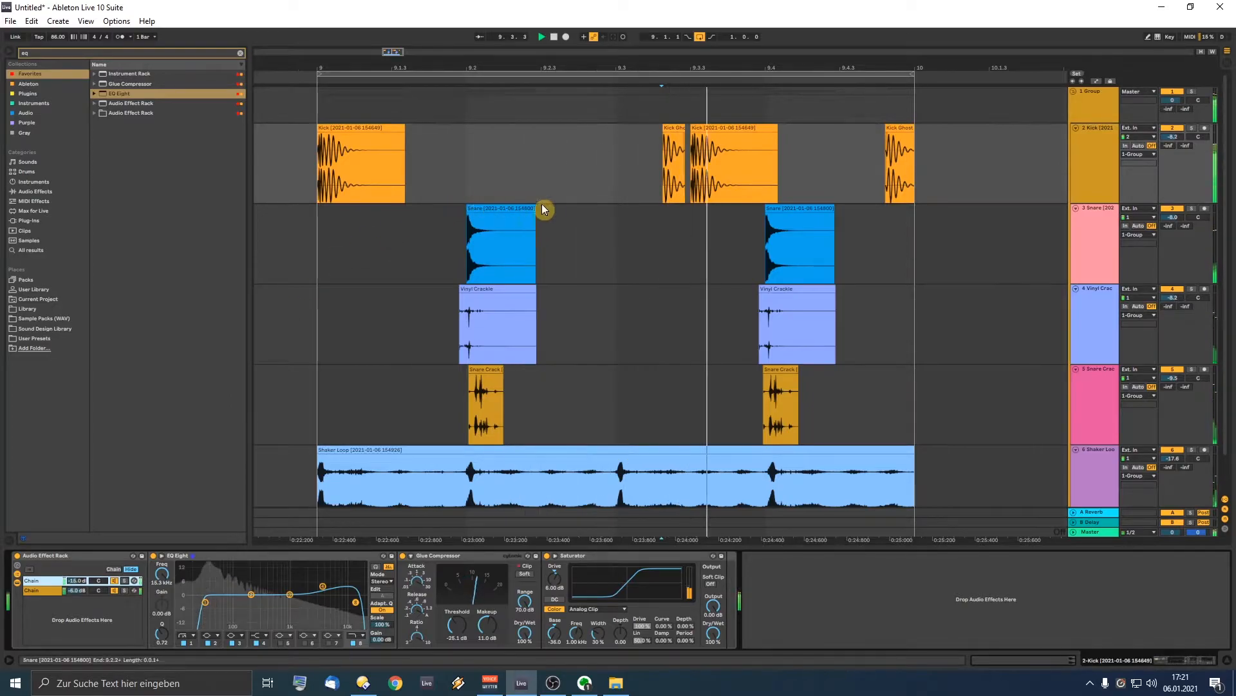
Step: Select 1 Group, show its rack's first chain, and briefly solo that chain
click(1089, 103)
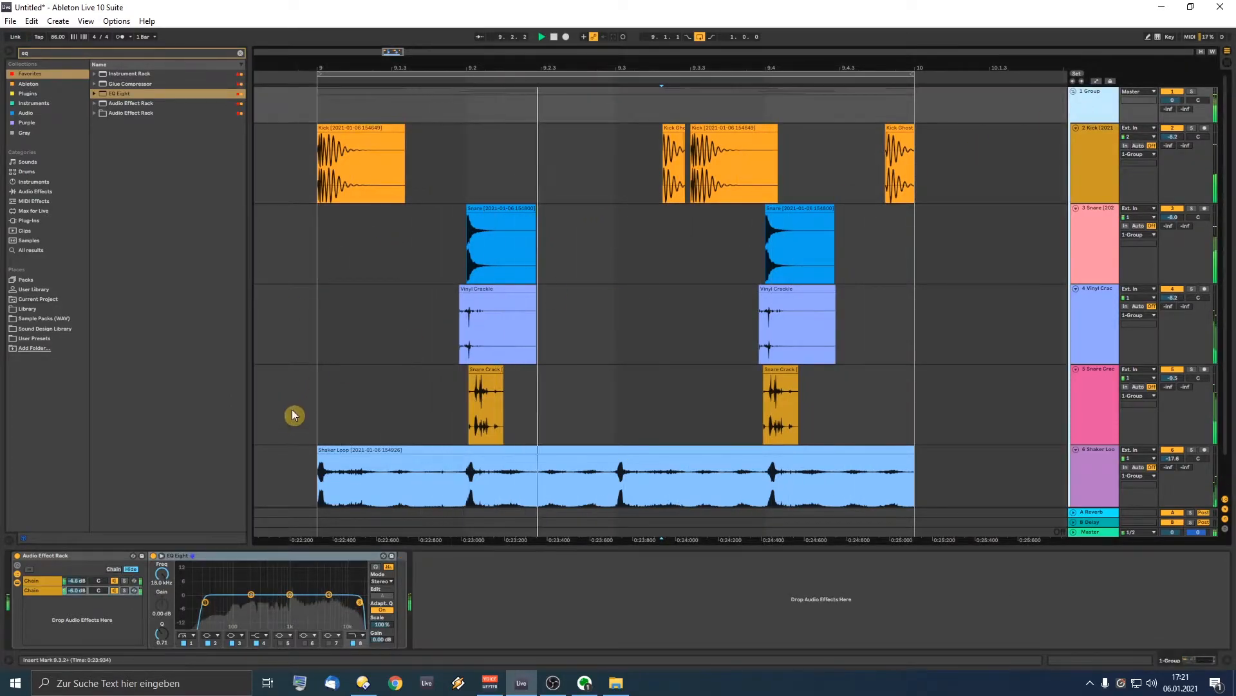
click(113, 582)
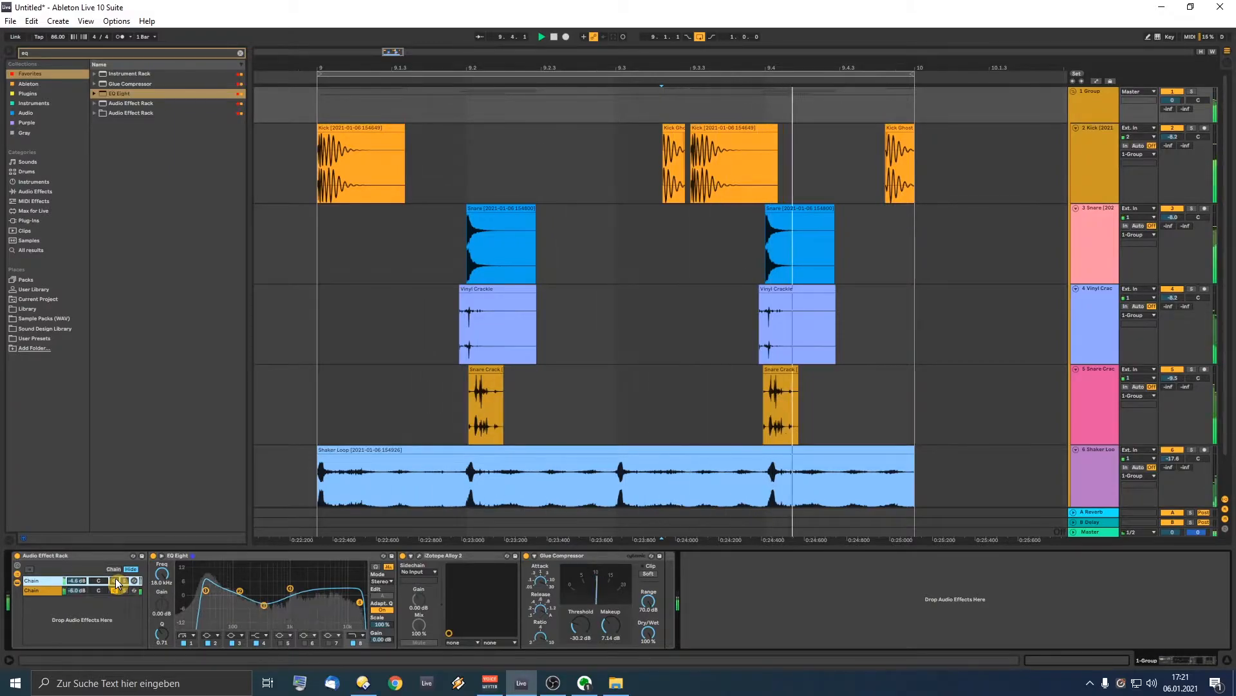
click(125, 582)
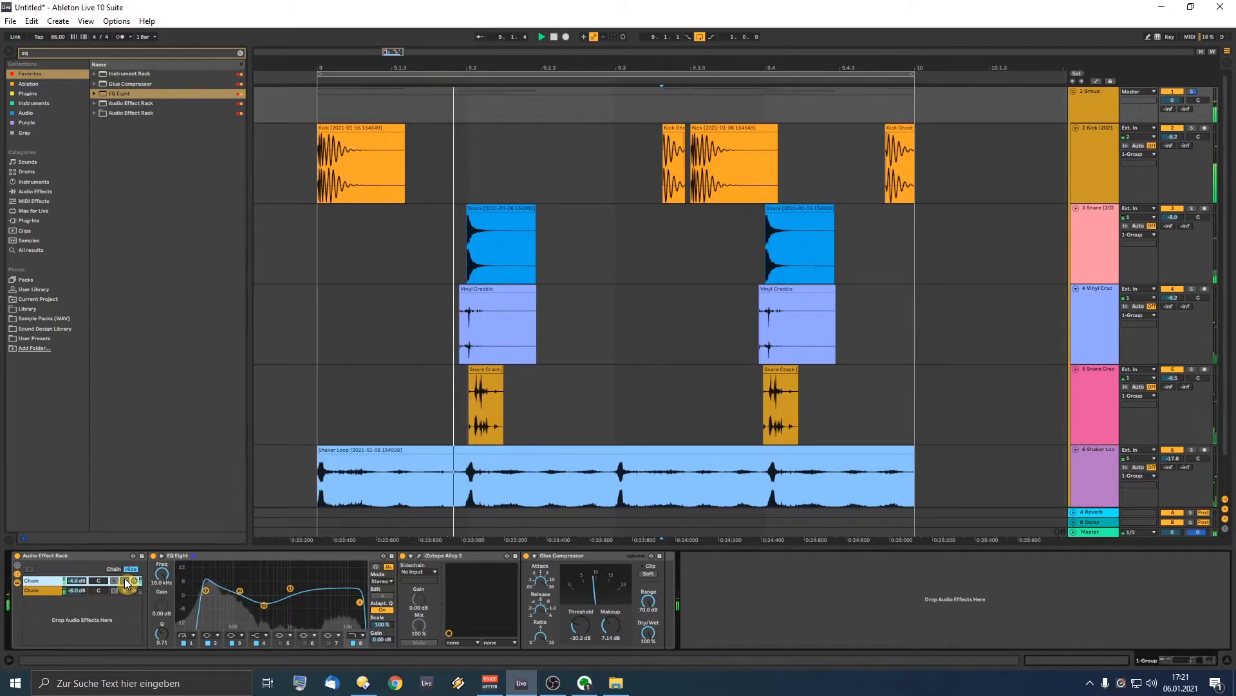
click(125, 582)
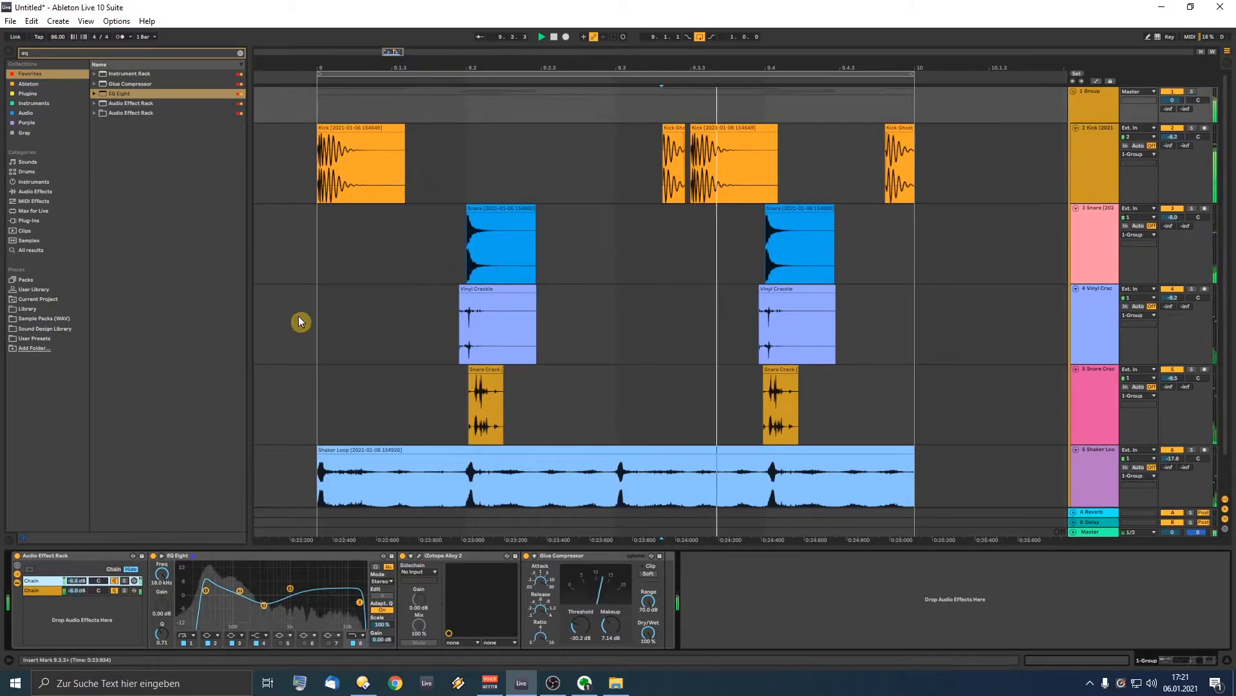
click(60, 53)
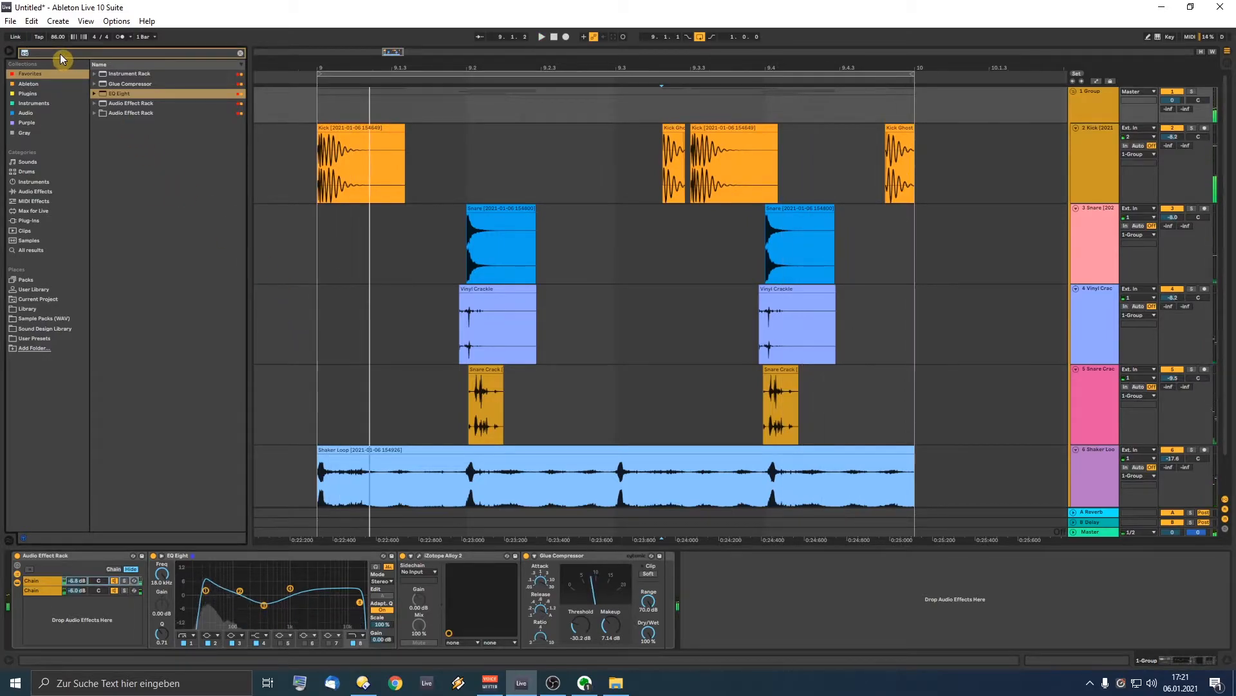
Step: Load FabFilter Pro-R on the group chain with 0.39 s space, 61 Hz low cut and 8% mix
text(pro-r)
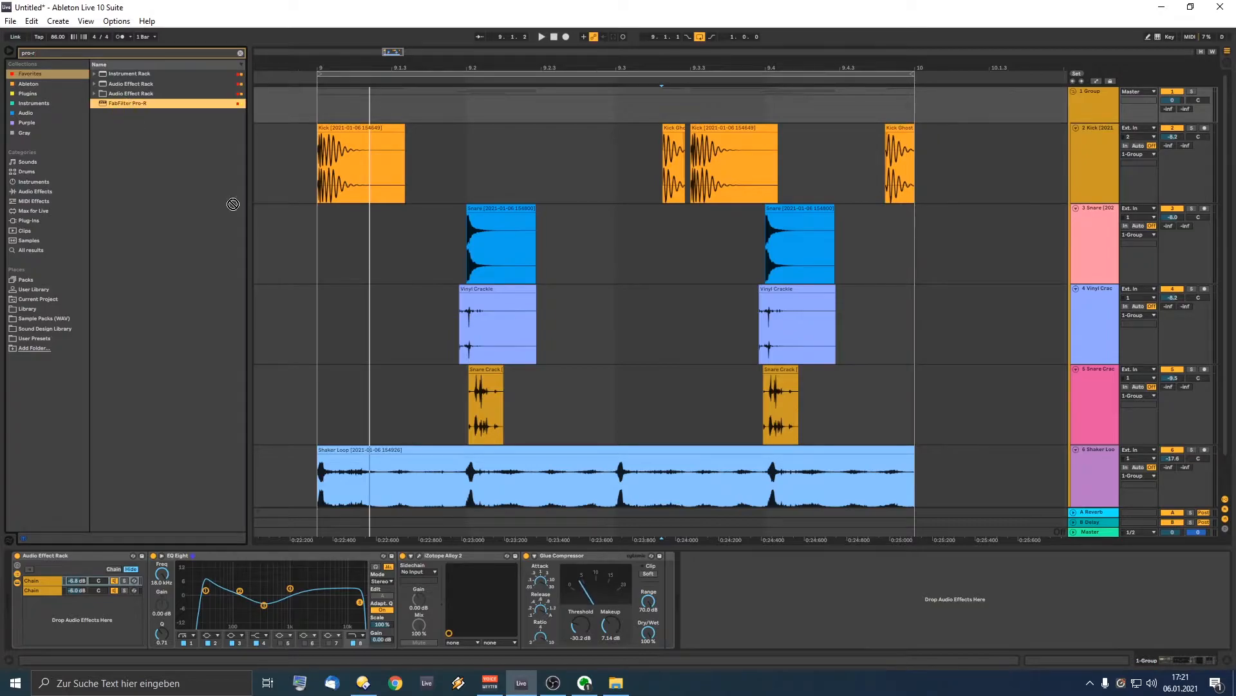
drag(693, 582, 693, 583)
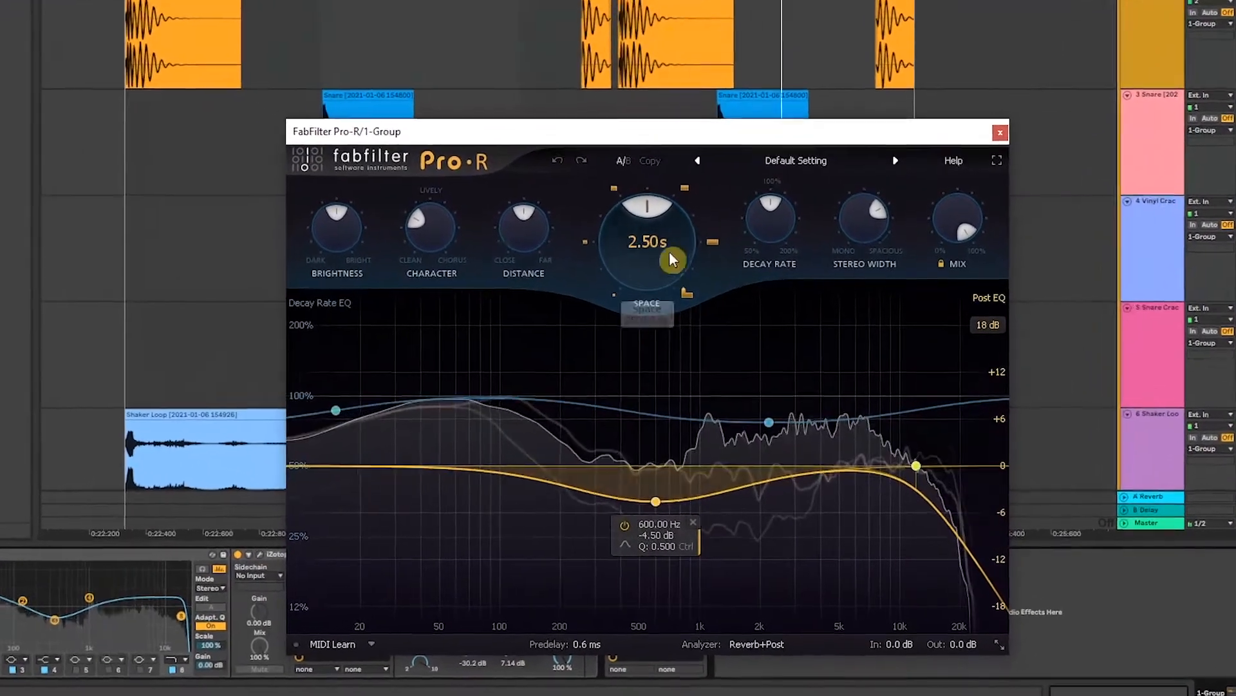
drag(670, 258, 635, 345)
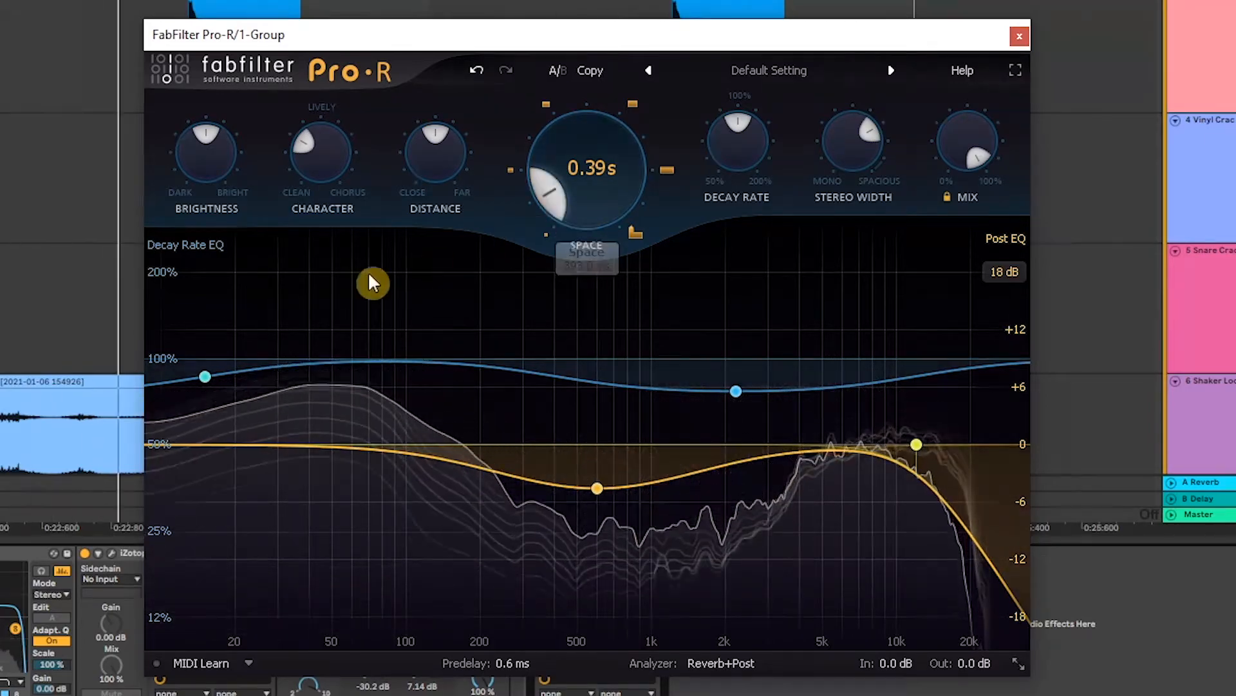
key(space)
drag(180, 450, 418, 449)
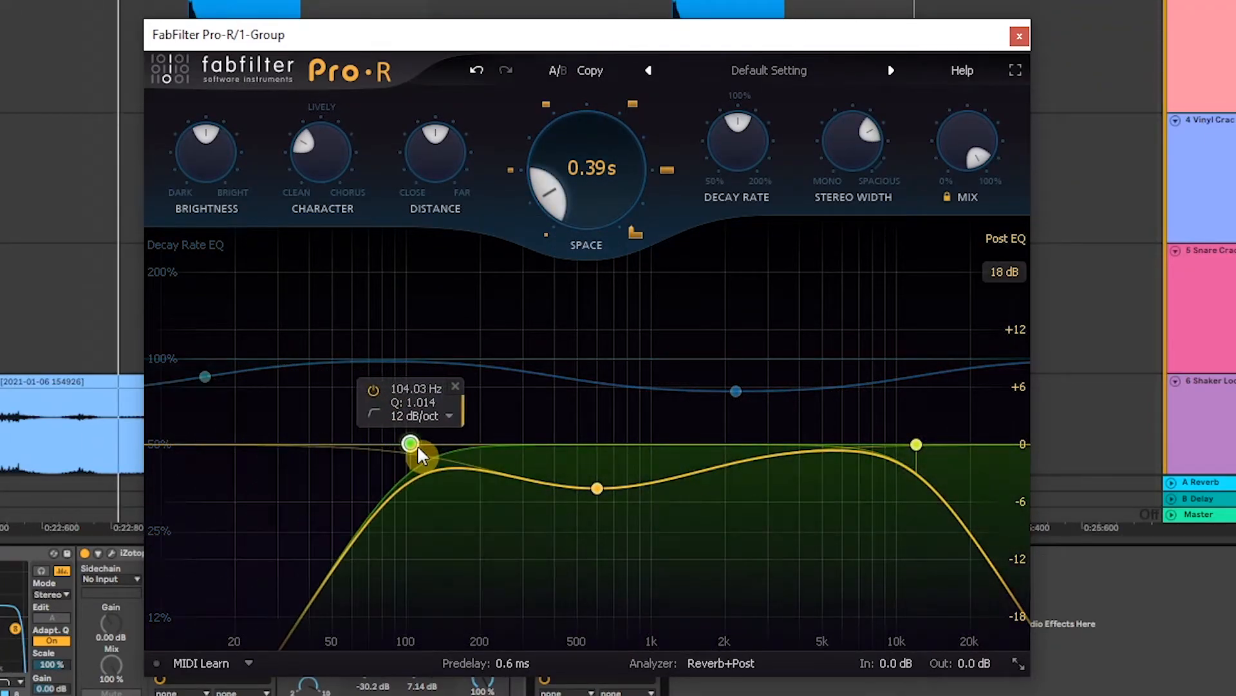
scroll(390, 416, up, 7)
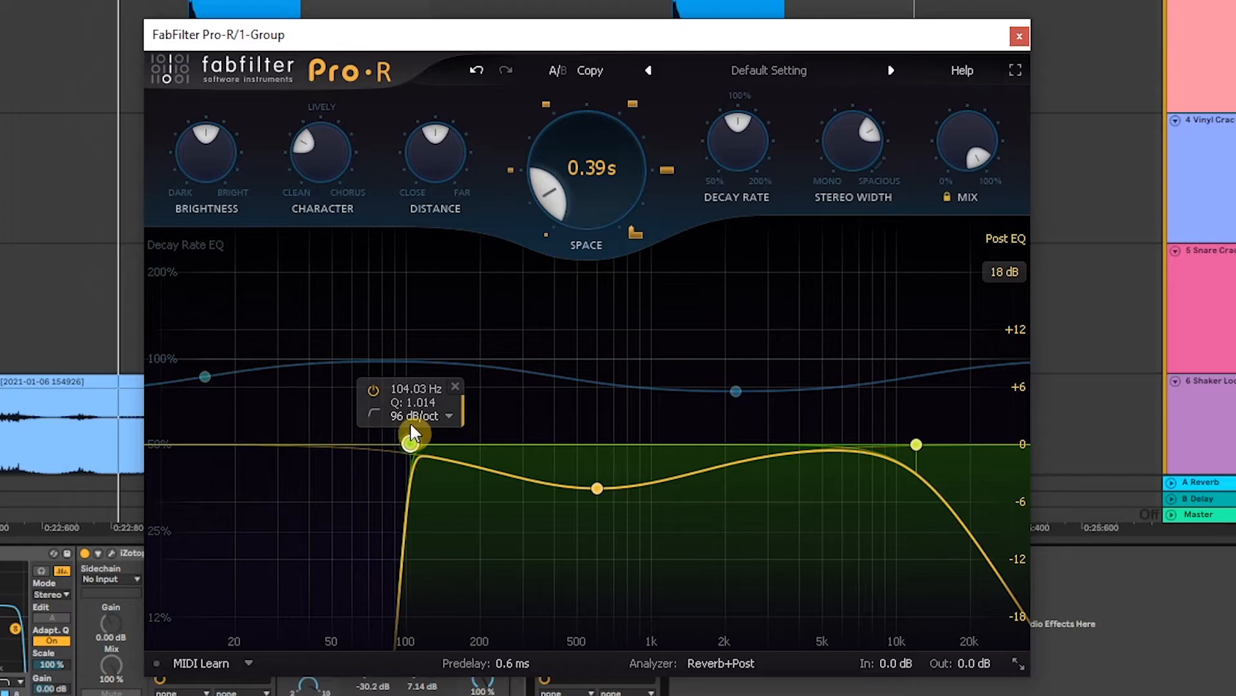
scroll(406, 425, down, 5)
drag(411, 443, 356, 445)
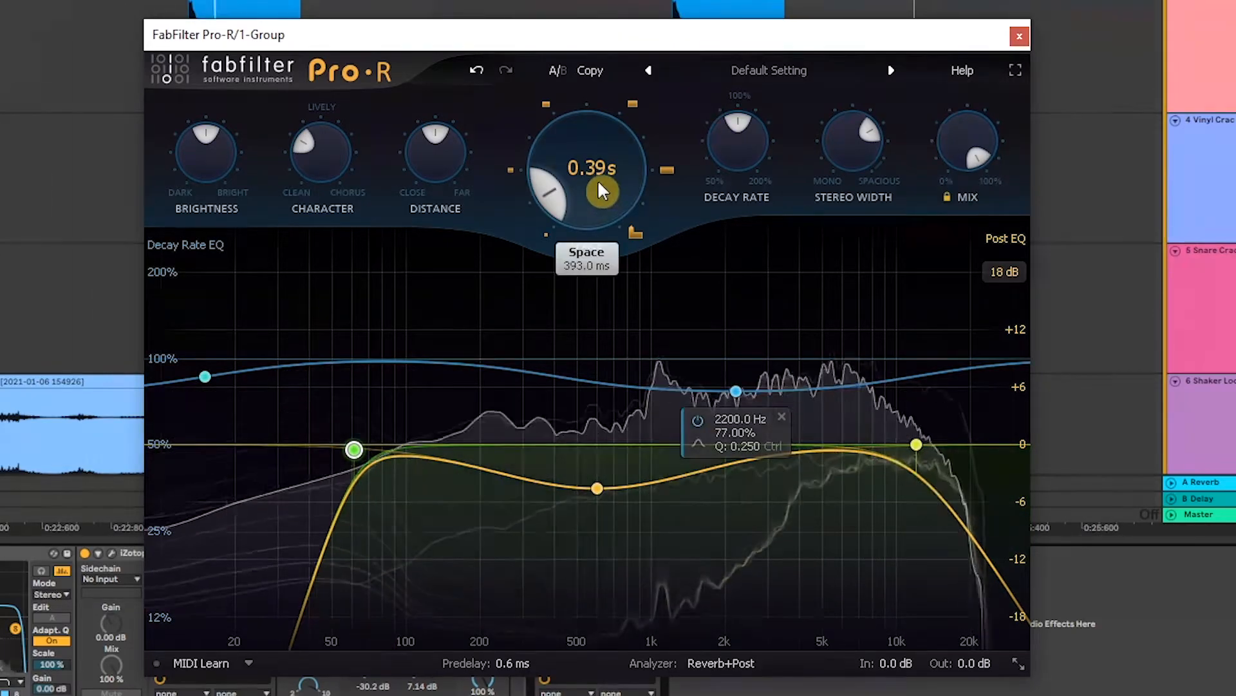
drag(963, 133, 954, 459)
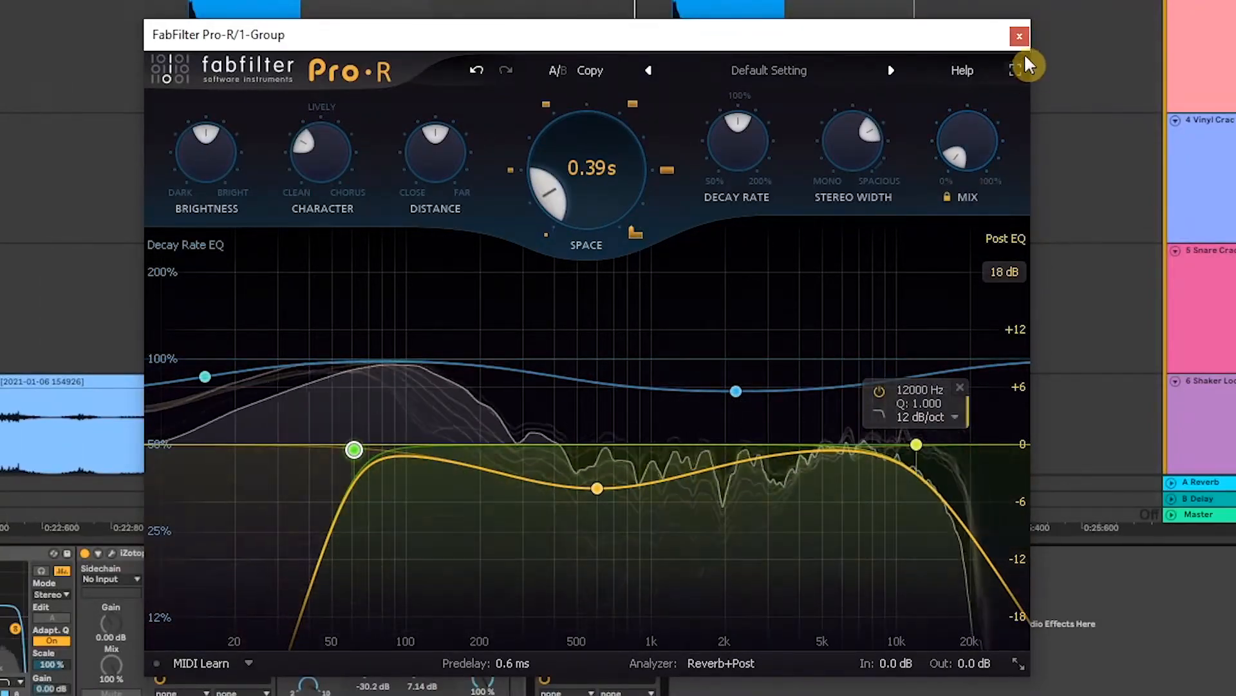
click(1019, 37)
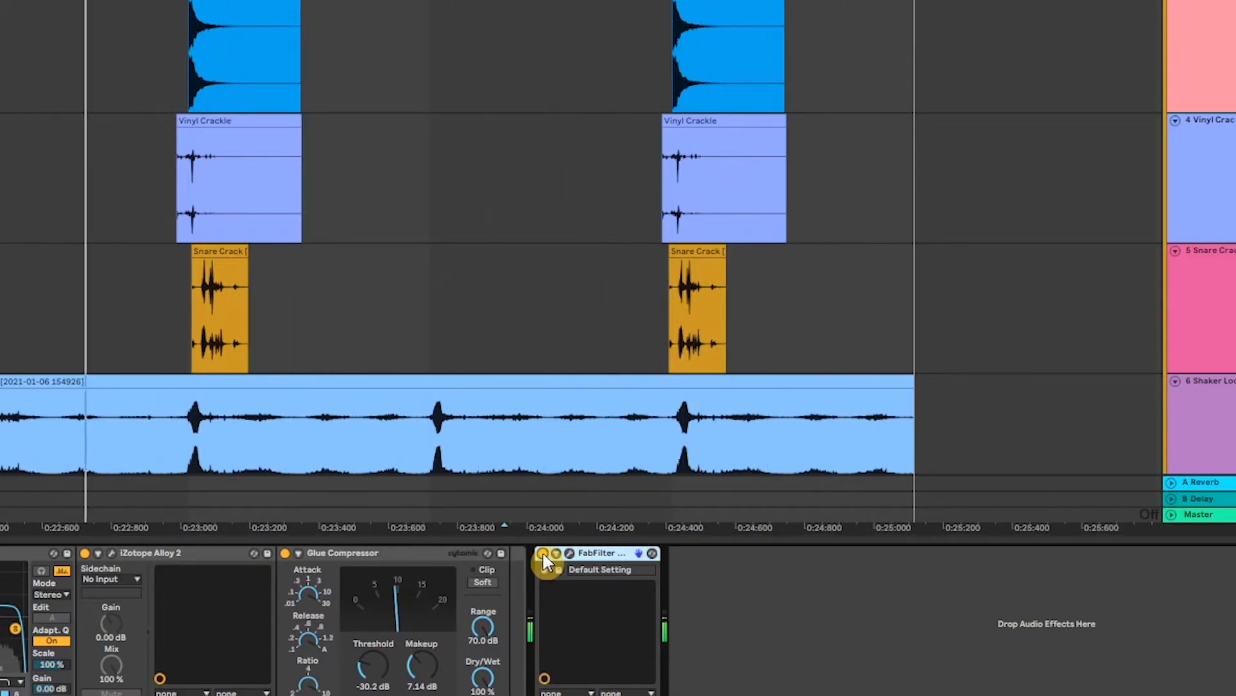
Step: Retune Pro-R: low cut to about 122 Hz and mix down to about 5%
click(569, 553)
drag(957, 143, 955, 95)
drag(961, 51, 957, 142)
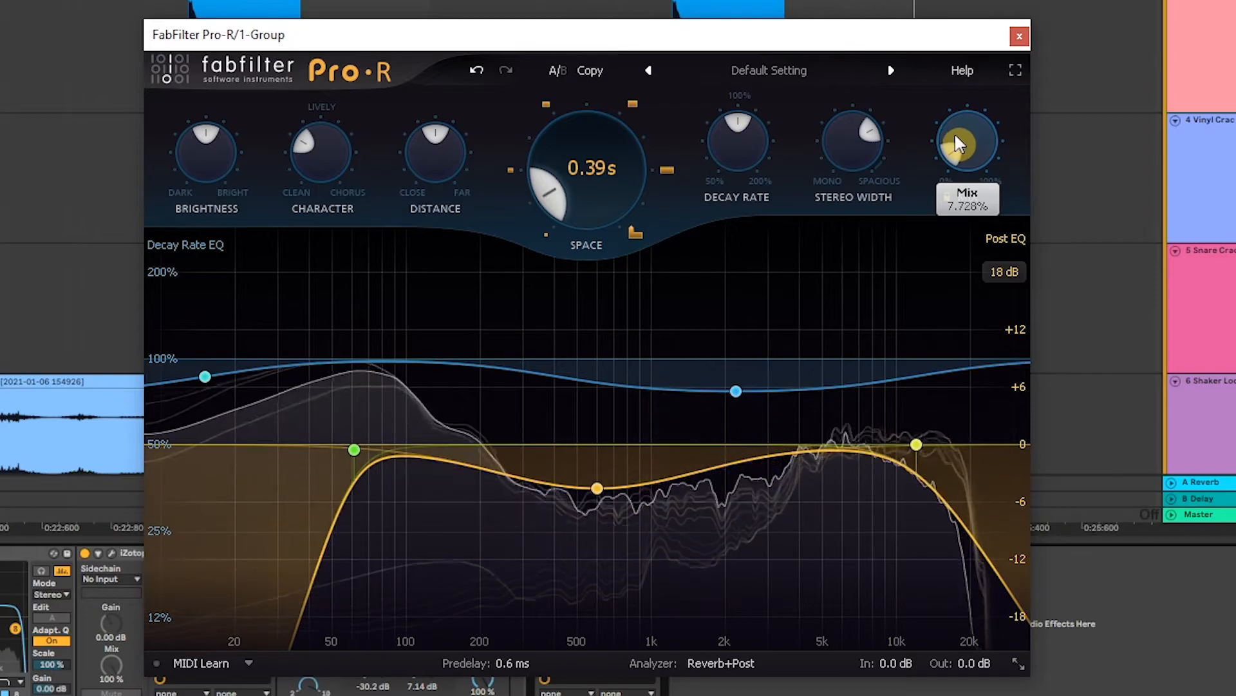
click(354, 449)
ctrl+click(950, 149)
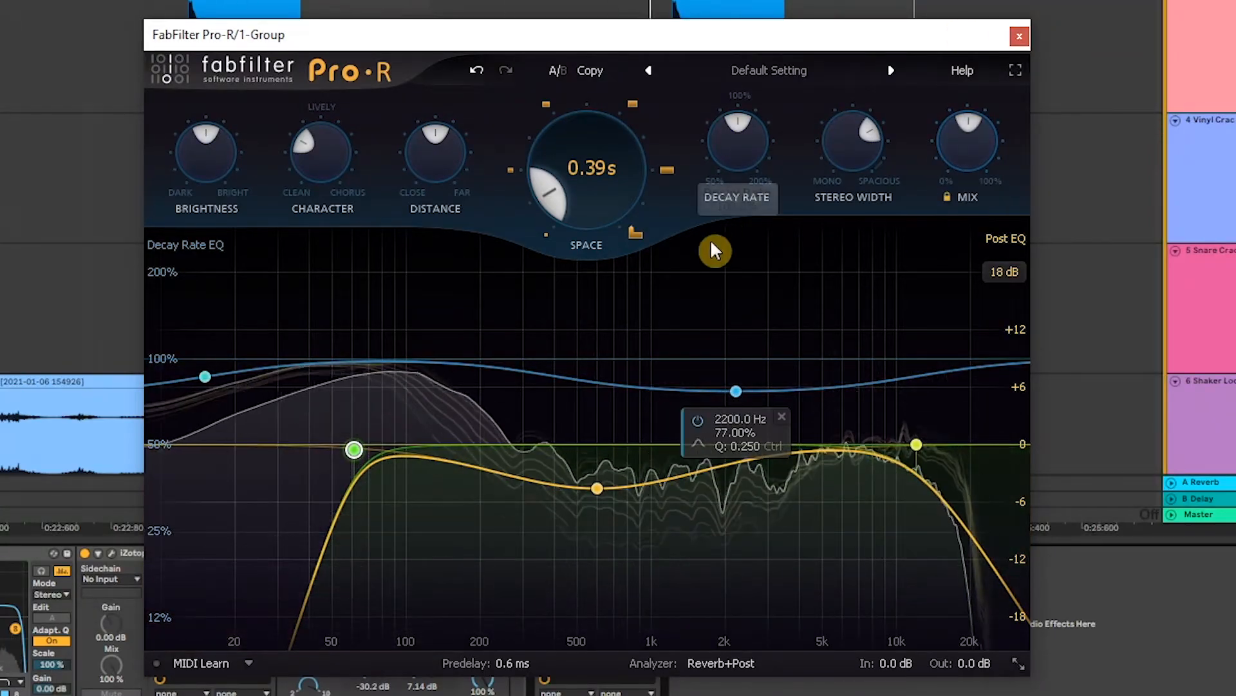
scroll(354, 455, up, 3)
mouse_move(354, 455)
mouse_down()
mouse_move(430, 451)
mouse_move(287, 470)
mouse_move(312, 386)
mouse_move(346, 369)
mouse_move(386, 372)
mouse_move(345, 385)
mouse_move(349, 434)
mouse_move(364, 441)
mouse_up()
mouse_move(966, 158)
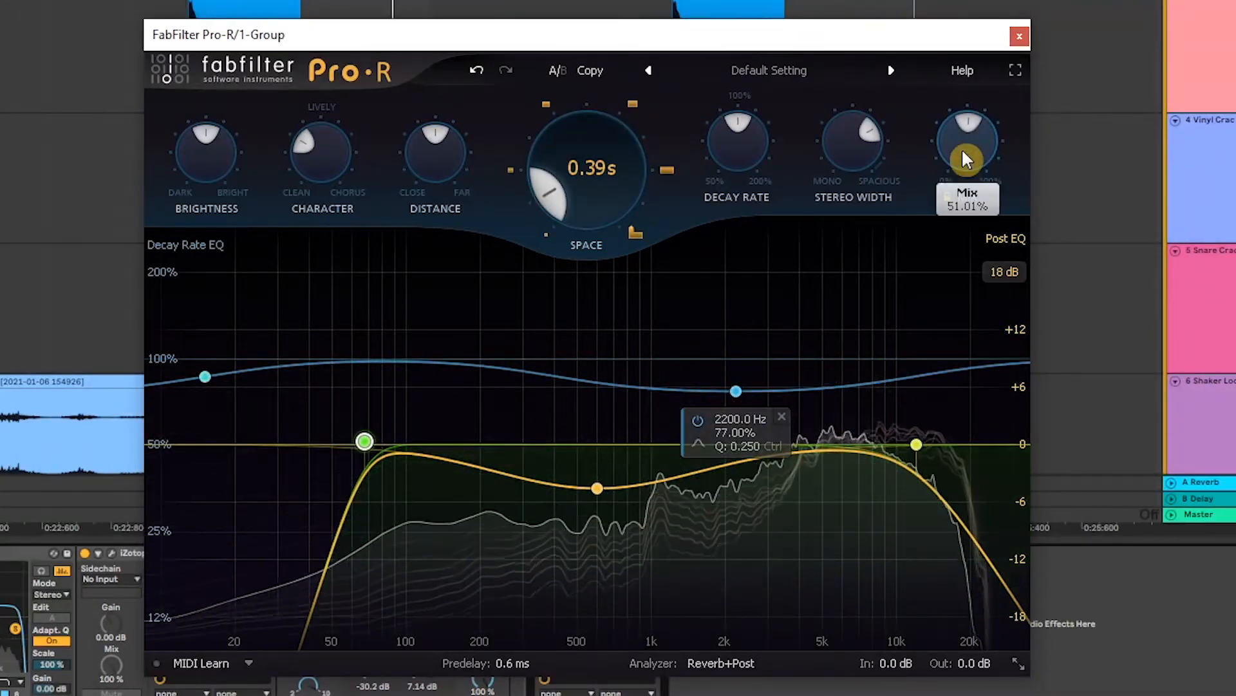
drag(966, 158, 951, 285)
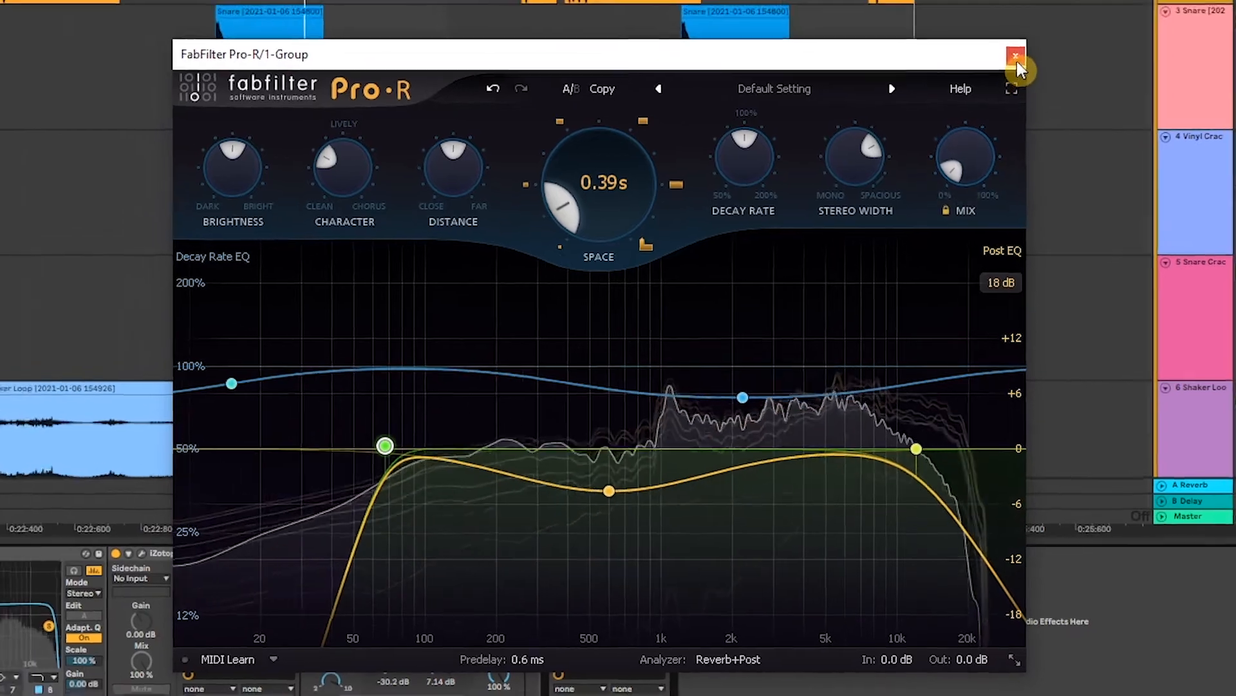
click(1020, 36)
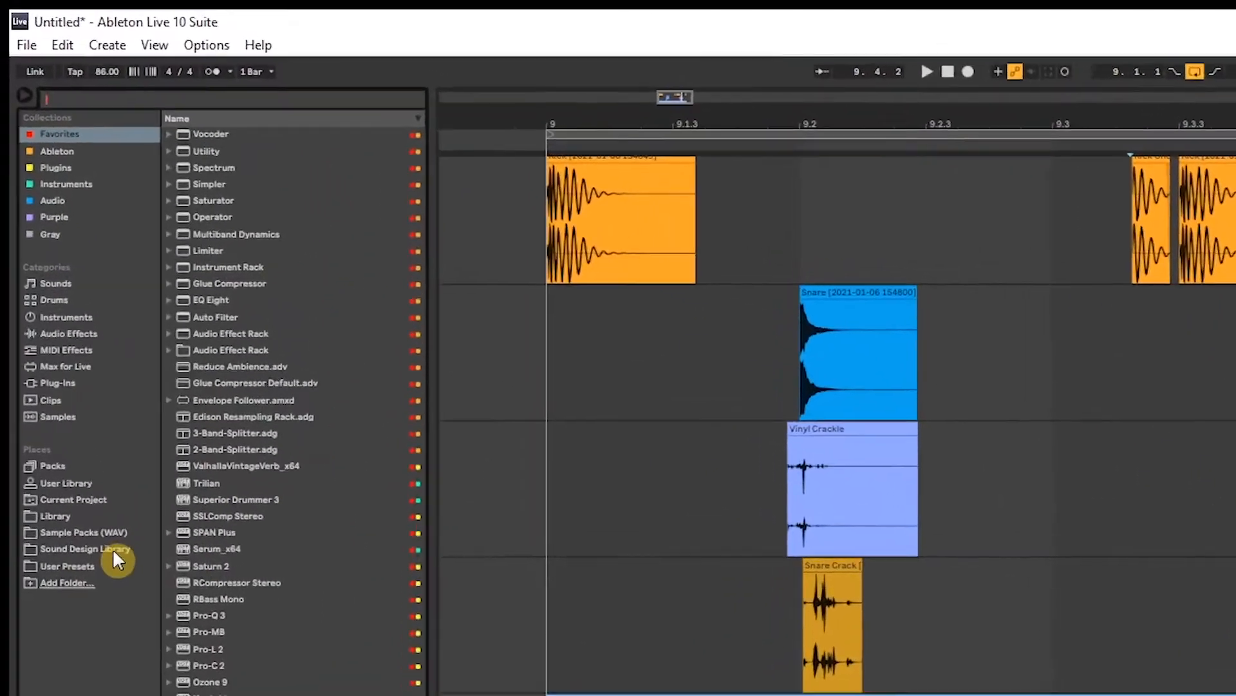
Step: Browse the Sound Design Library and preview the Click 1, 2 and 3 samples
click(58, 318)
click(249, 288)
click(246, 303)
click(248, 320)
click(257, 285)
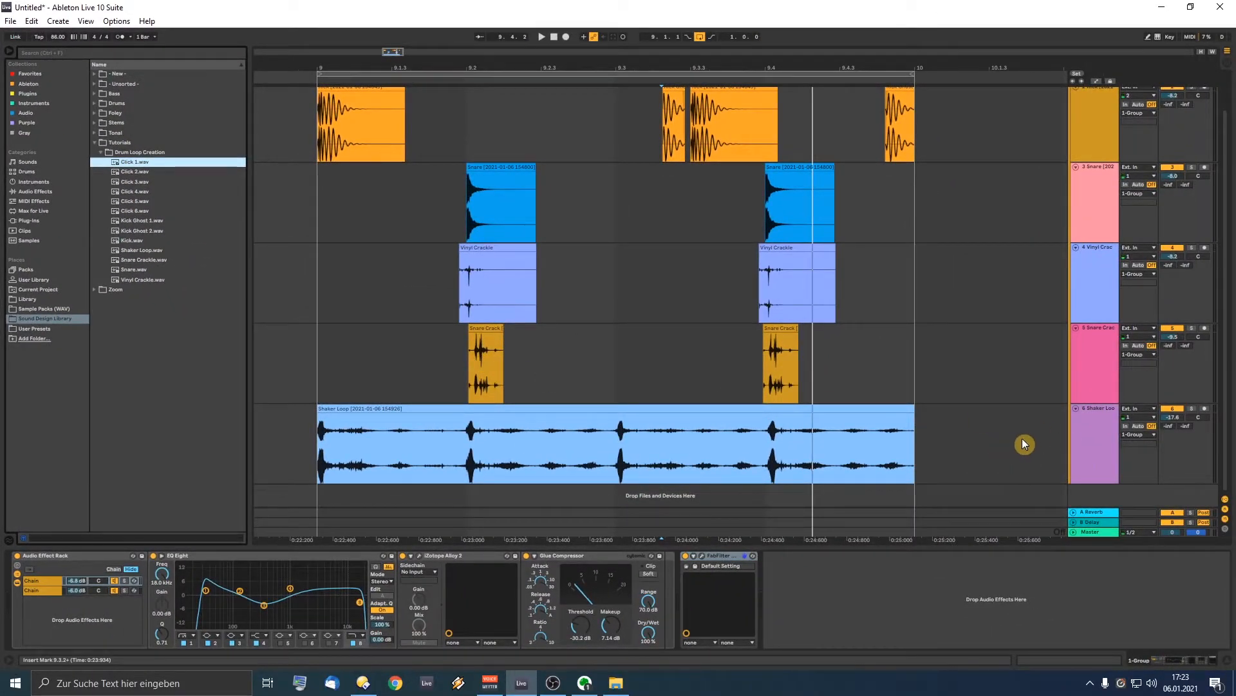
Step: Insert a new audio track holding Click 1 and Click 2, auditioning from 8.4.3
click(1022, 438)
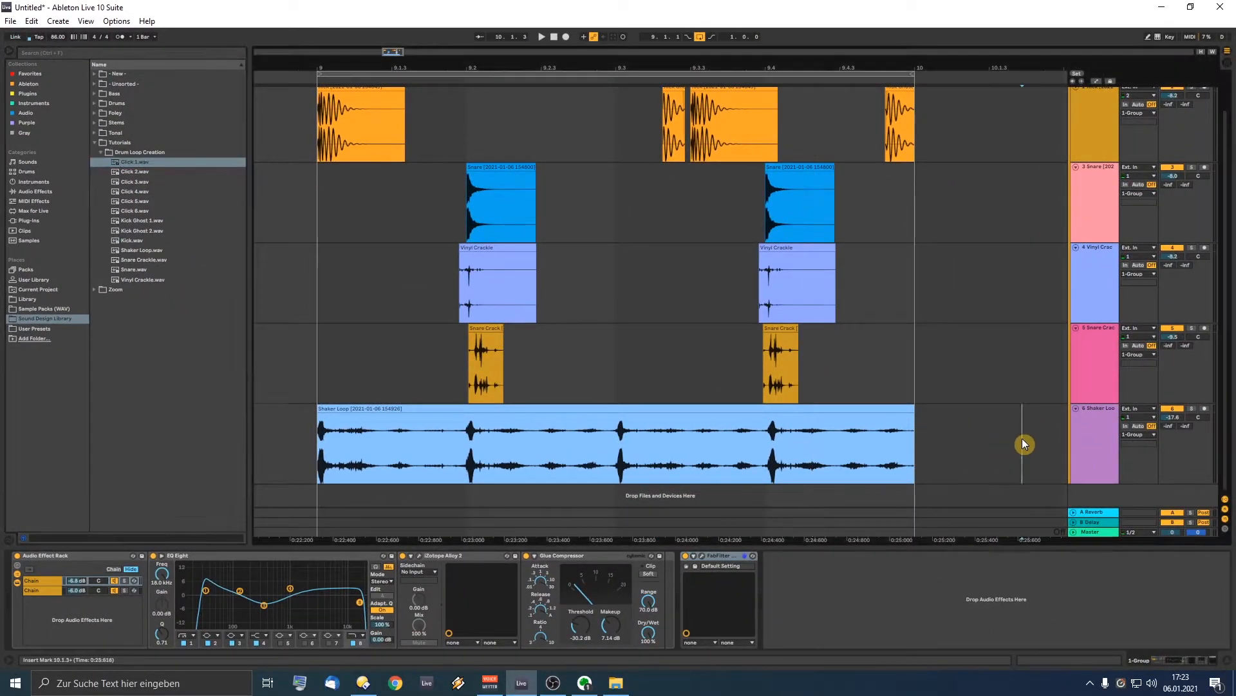
key(ctrl+t)
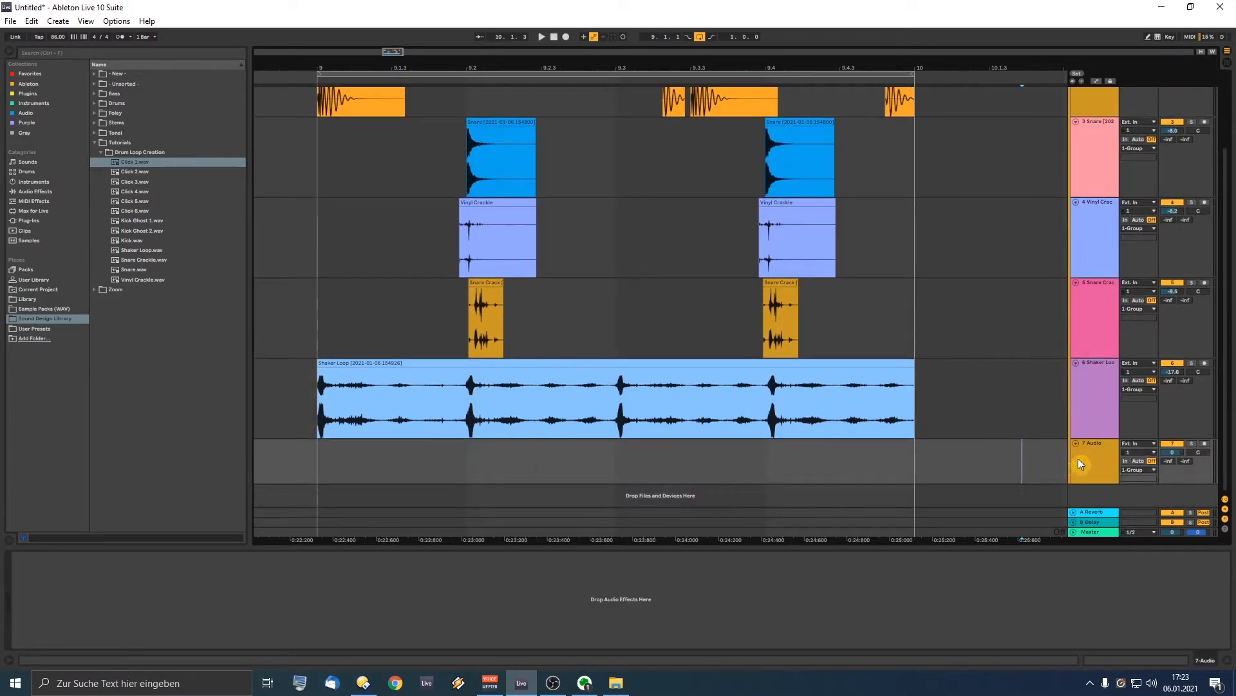
drag(135, 163, 381, 472)
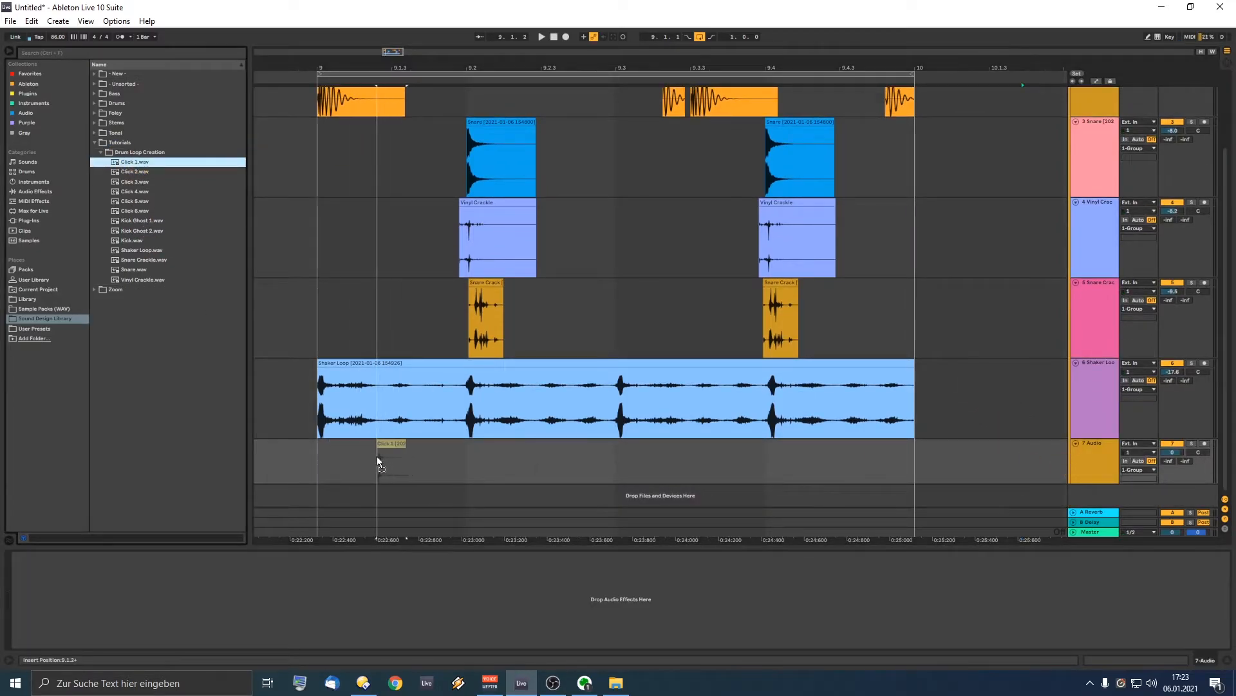
click(297, 447)
key(space)
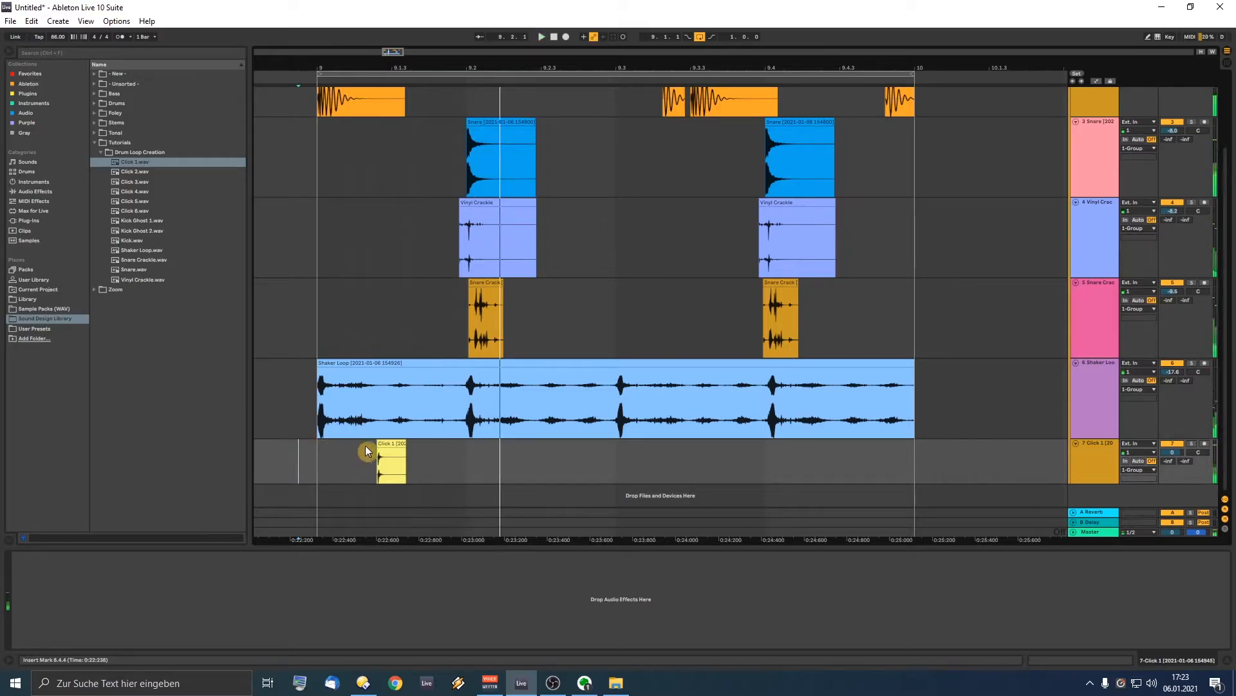
drag(137, 172, 432, 449)
click(279, 431)
key(space)
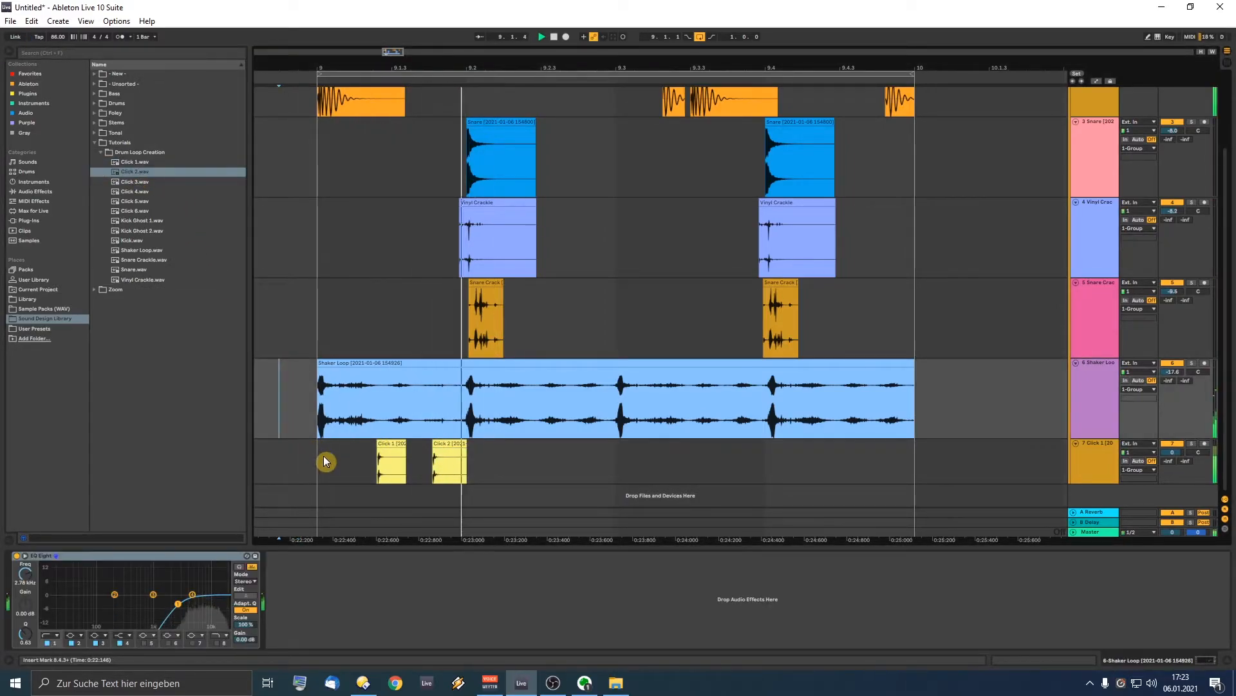
Step: Add Click 4, Click 5 and Click 6 across bar 9 and play the loop
drag(139, 184, 250, 243)
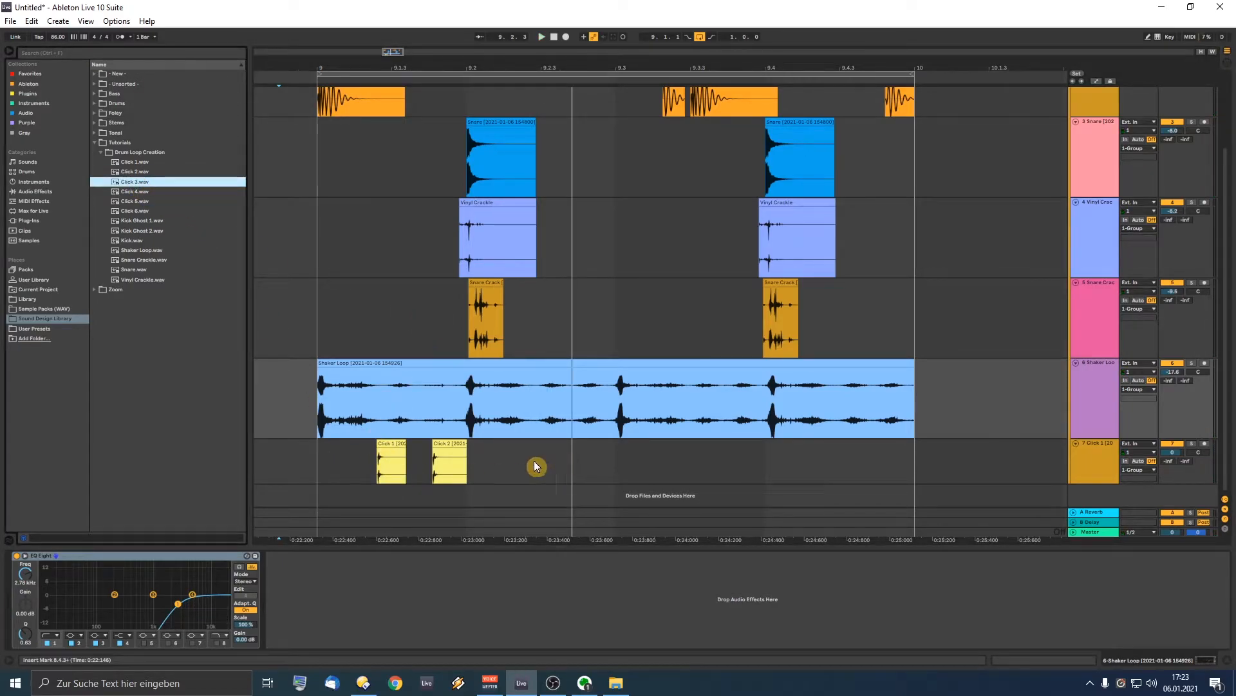
click(298, 395)
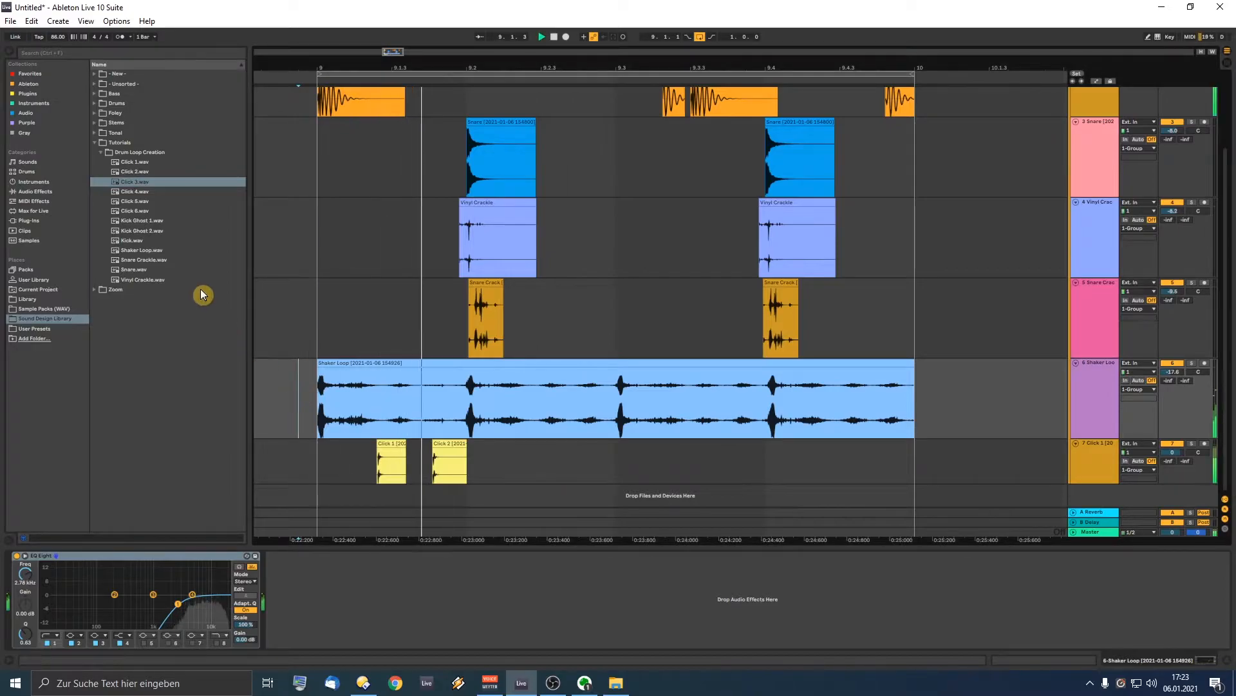
drag(136, 196, 570, 419)
drag(658, 447, 642, 446)
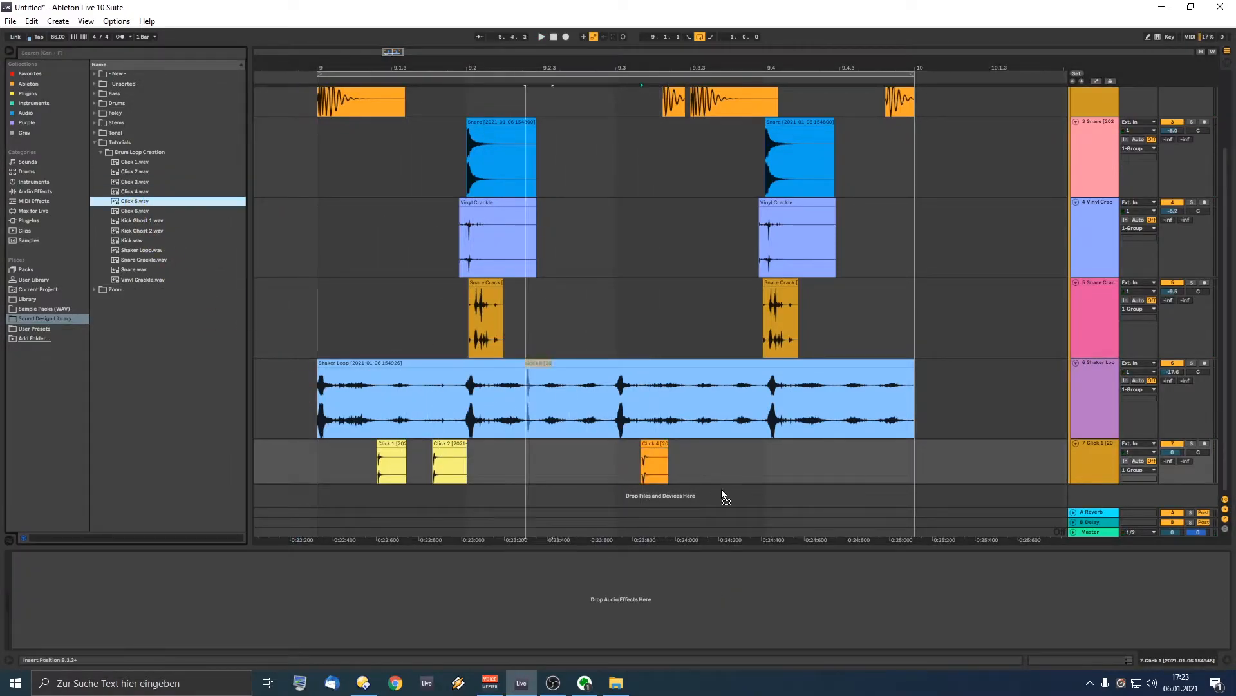
drag(730, 453, 728, 454)
drag(137, 211, 670, 381)
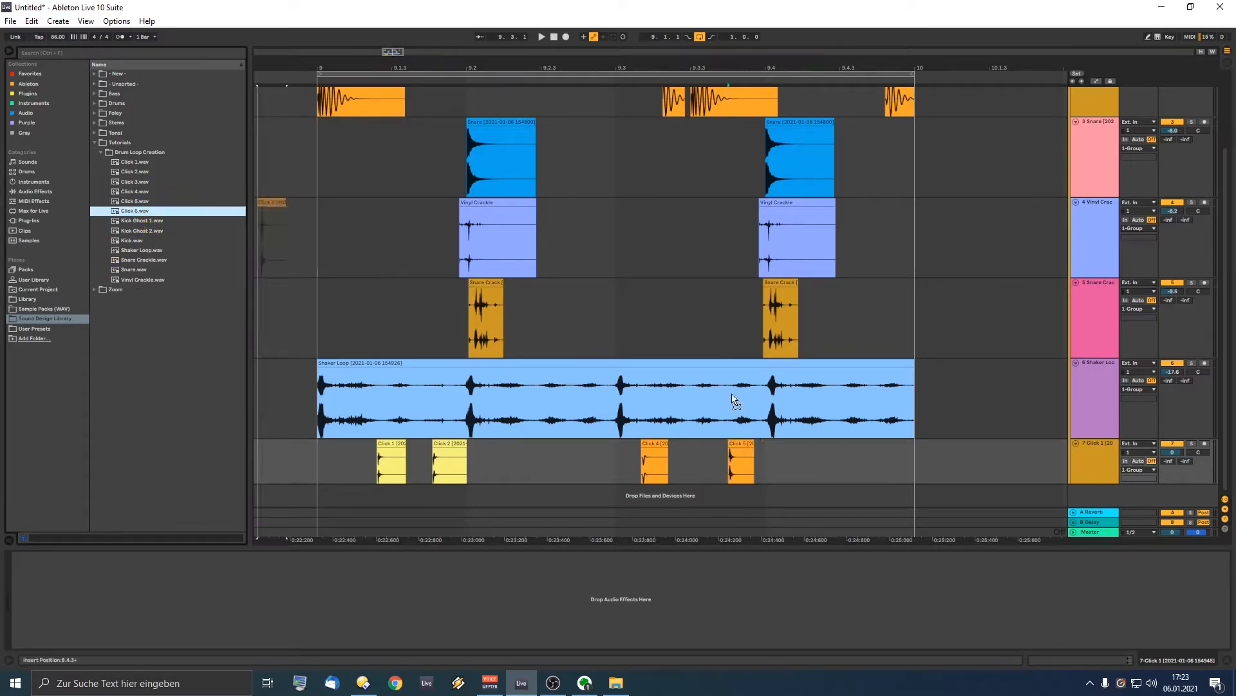
drag(837, 462, 847, 462)
key(space)
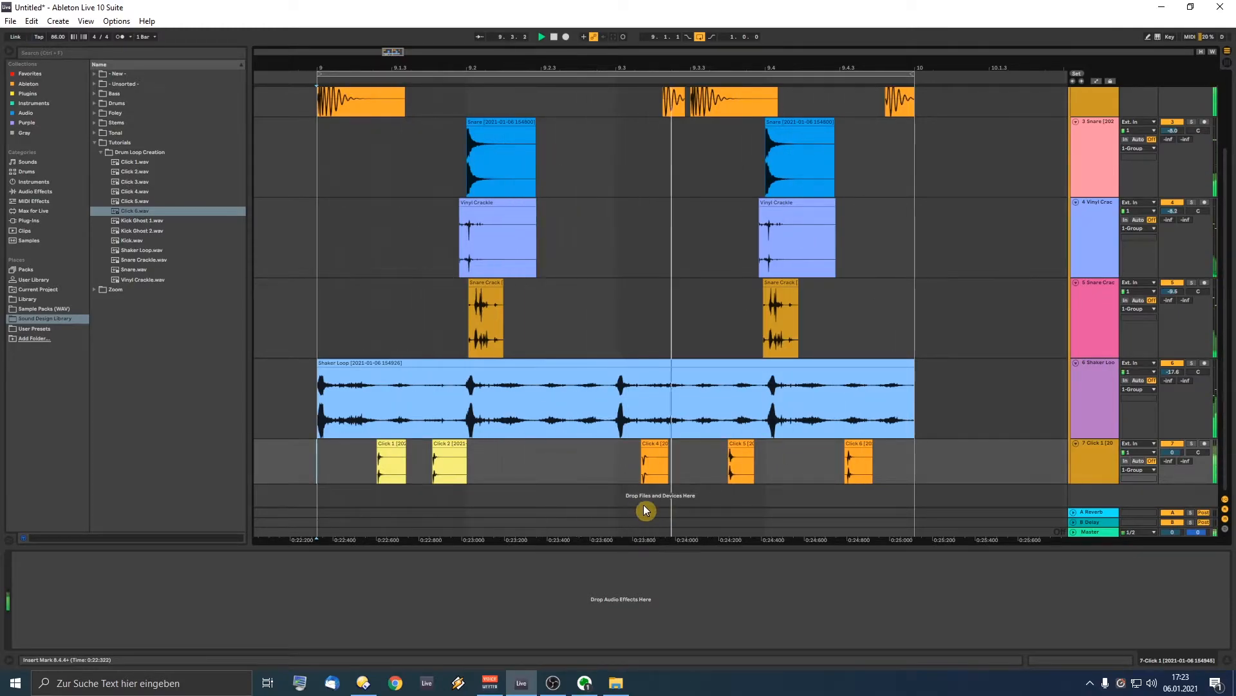
Step: Shift Click 4 later, nudge Click 6 earlier, and place another Click 2 copy later on the Click track
drag(652, 447, 747, 446)
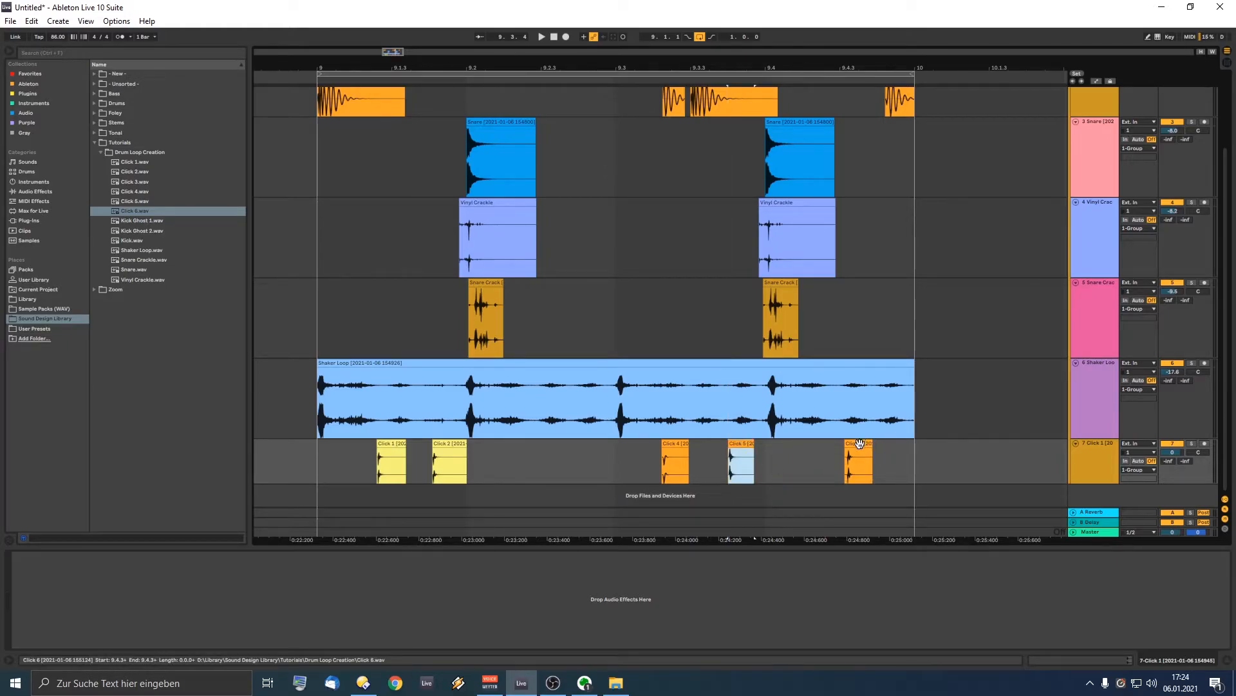
drag(860, 443, 899, 451)
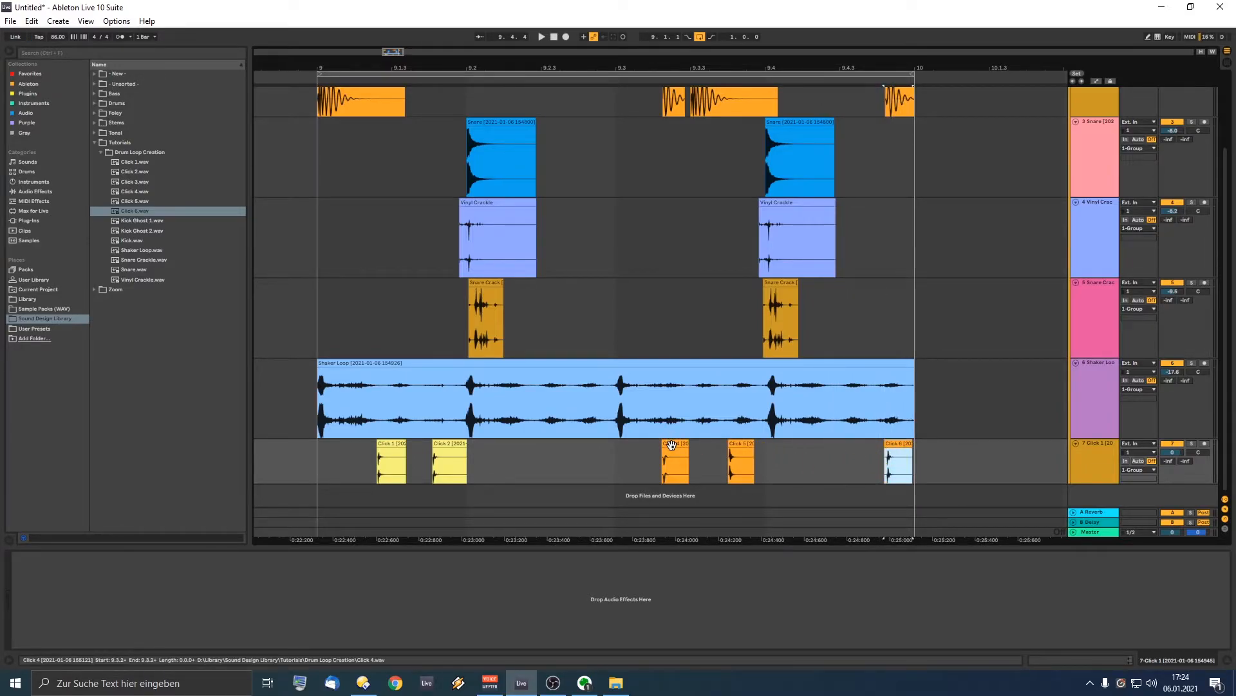
drag(447, 443, 831, 476)
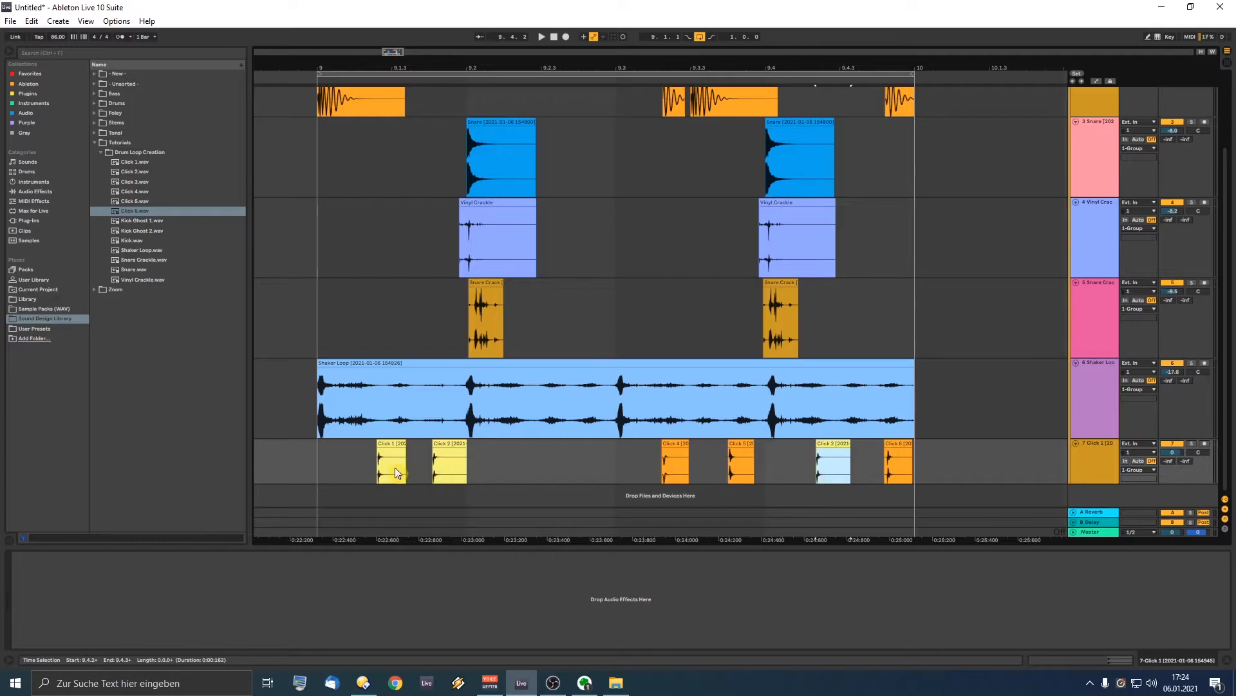
Step: Nudge Click 1 slightly later and audition the loop from before the clicks
key(space)
drag(389, 445, 435, 444)
click(287, 461)
key(space)
key(space)
click(264, 462)
key(space)
key(space)
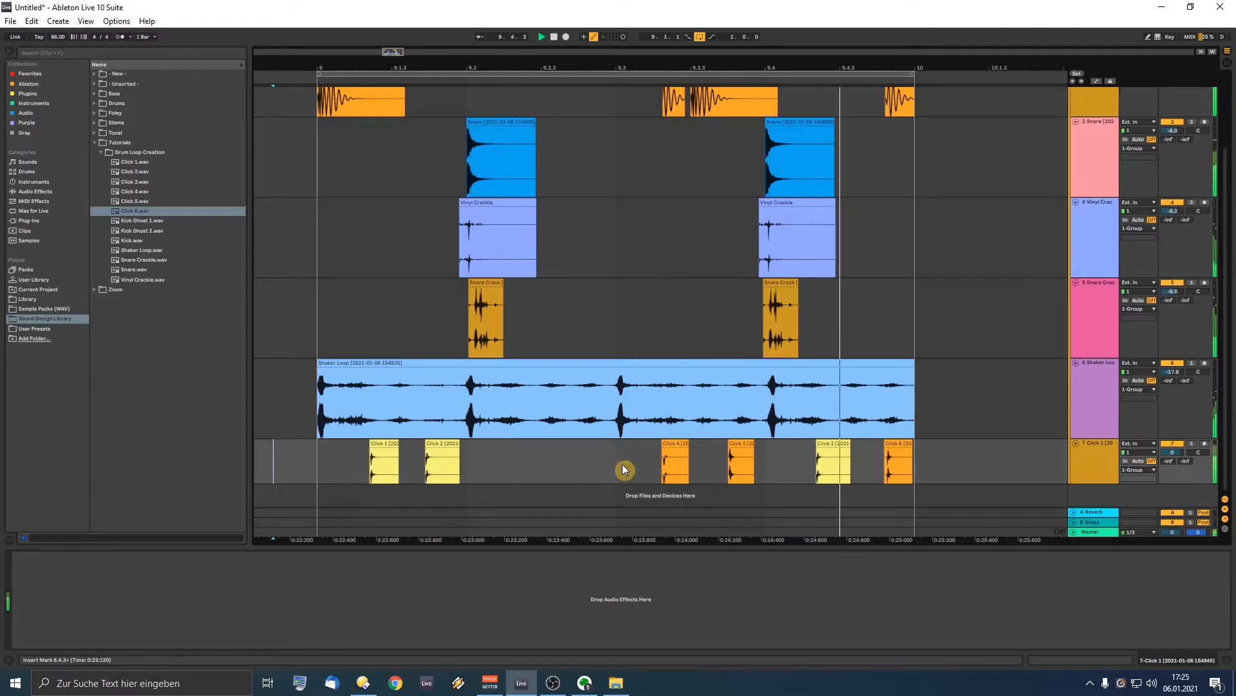
Step: Nudge the new Click 2 slightly later and audition the loop from 8.4.4
drag(827, 443, 882, 444)
click(310, 432)
key(space)
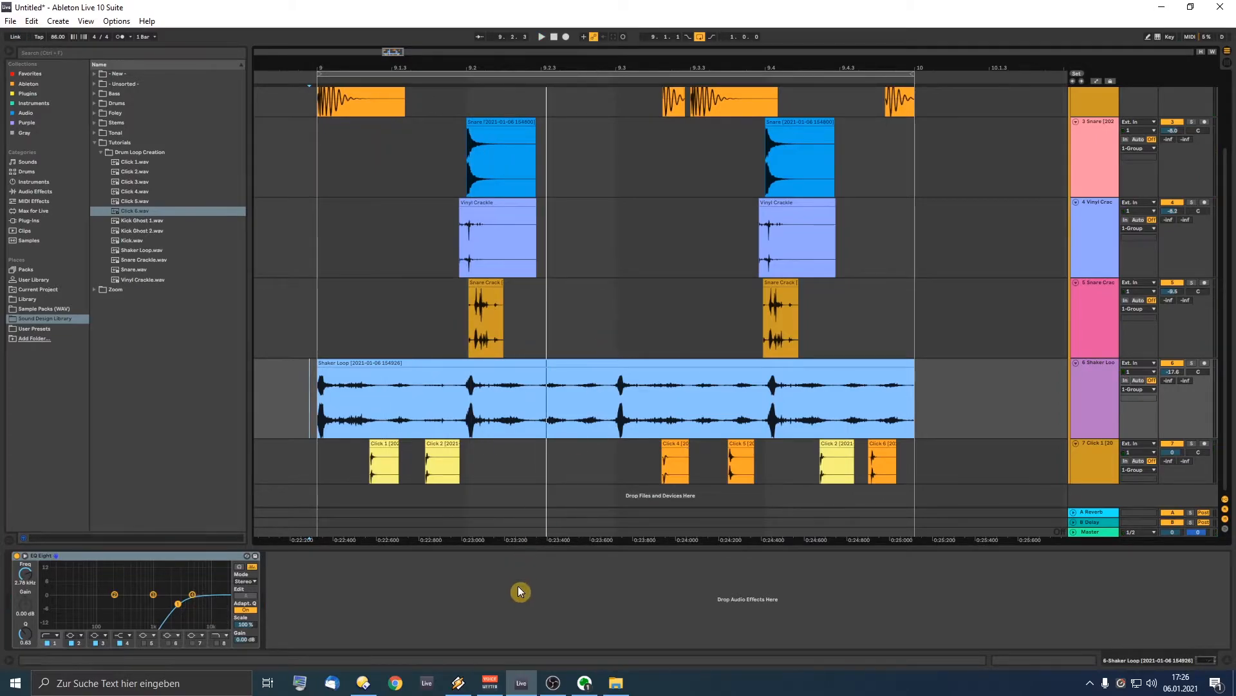
click(561, 324)
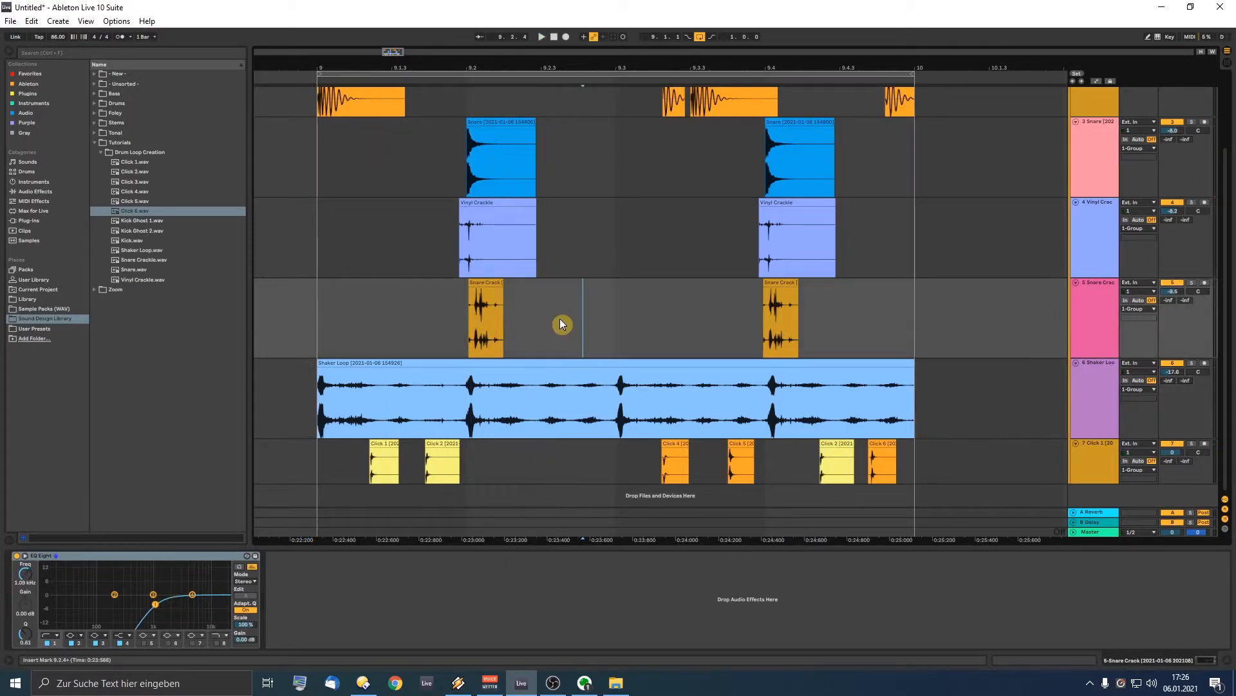
click(306, 380)
key(space)
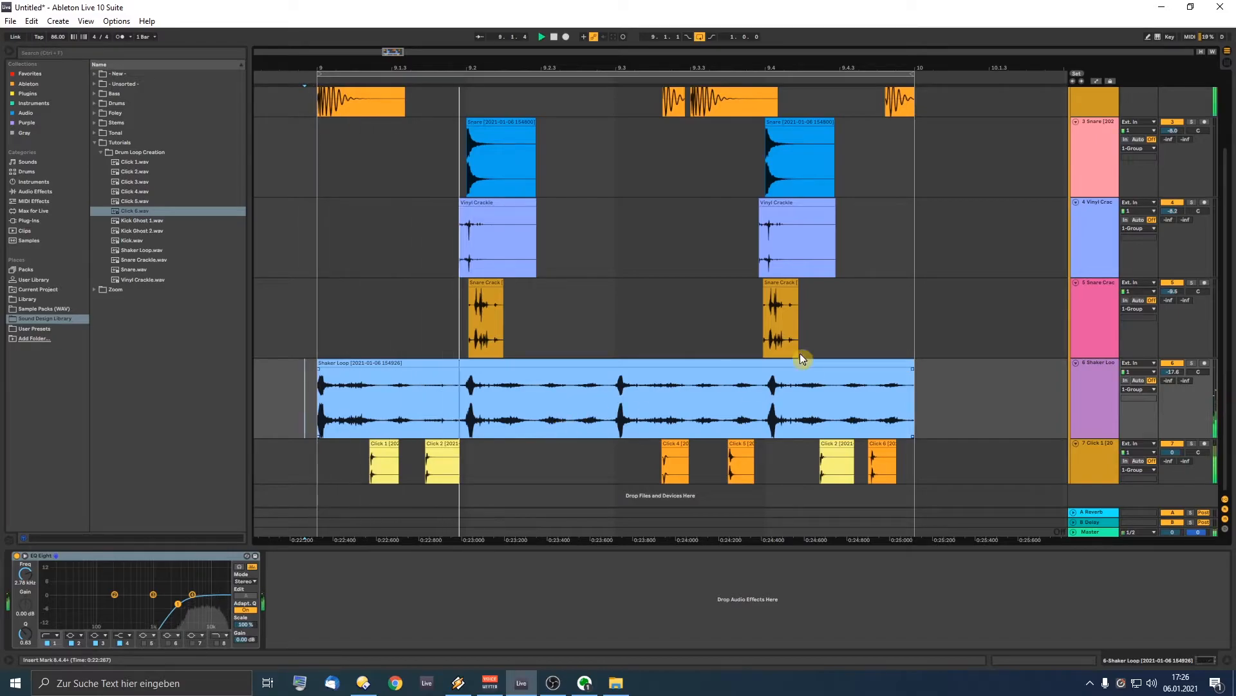
Step: Select the Click 4 and Click 5 clips and play the loop from 9.1.1
click(674, 451)
click(733, 449)
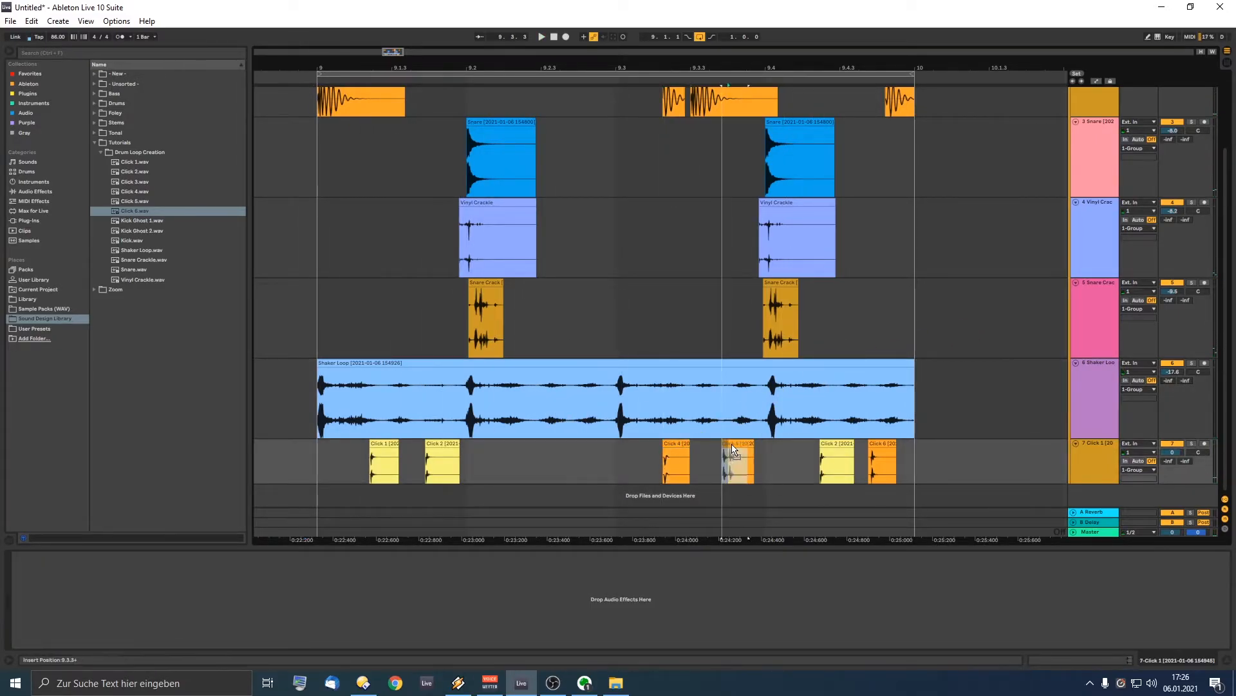
click(341, 456)
key(space)
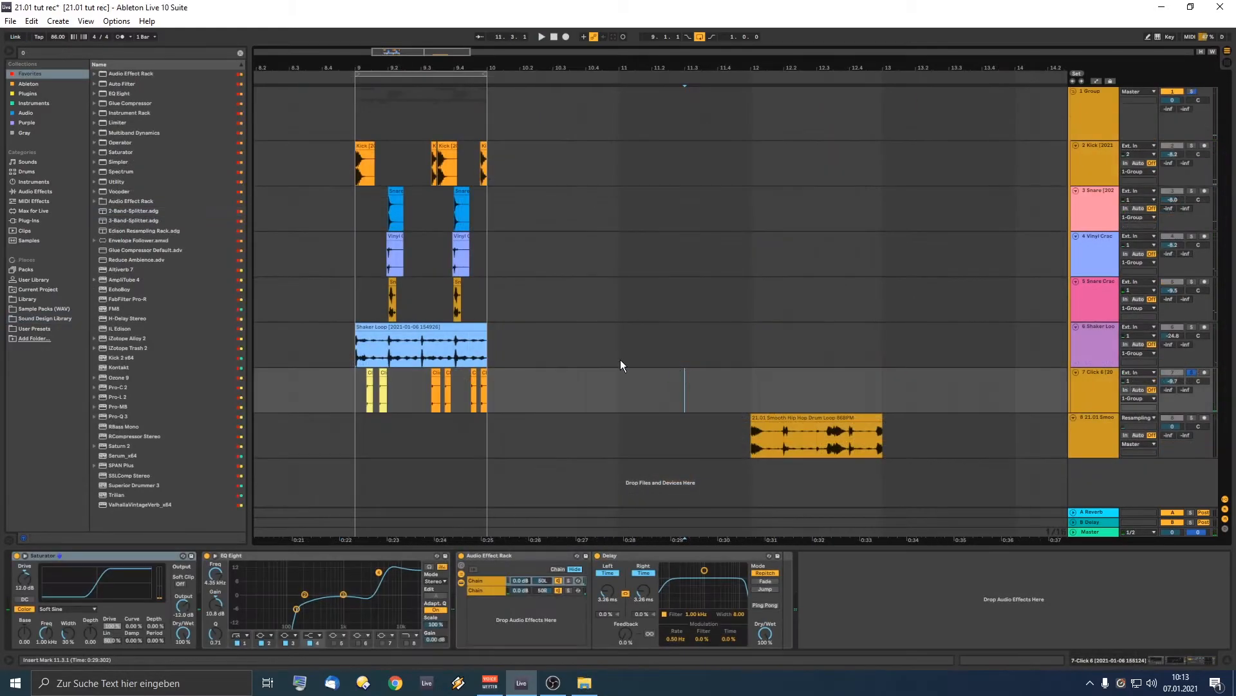
Step: Add an Operator MIDI track from a browser search for 'oper' and move it above the drum loop track
click(45, 52)
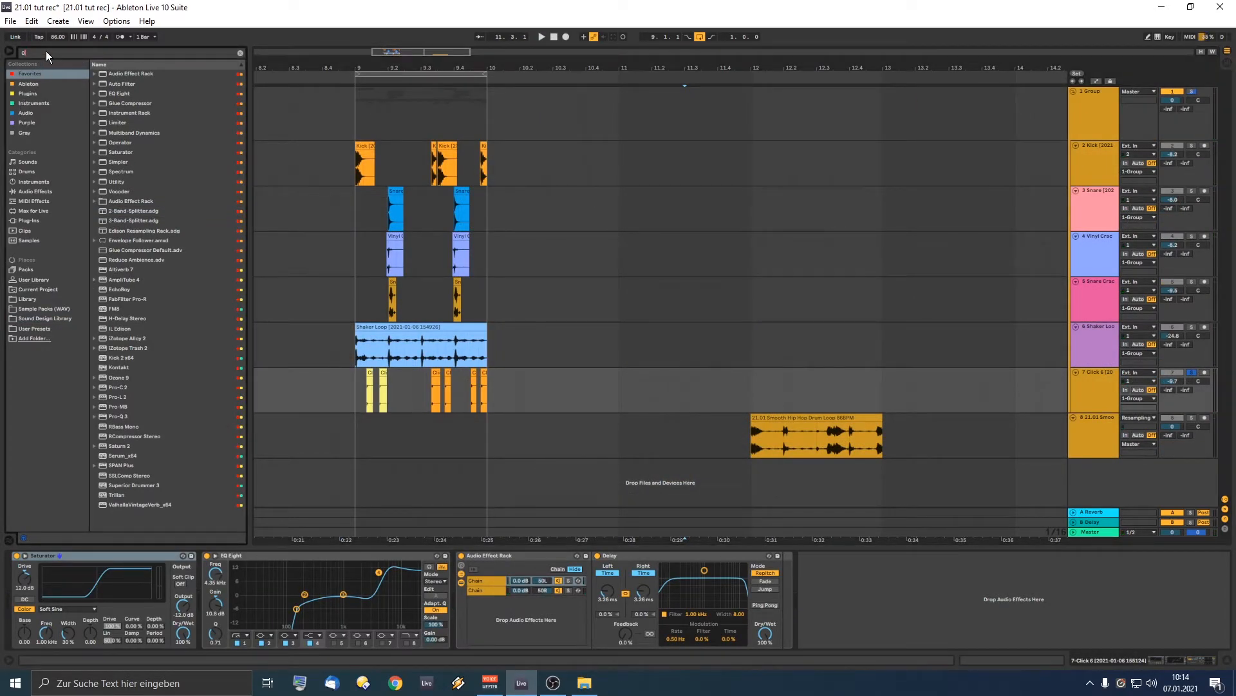
text(operato)
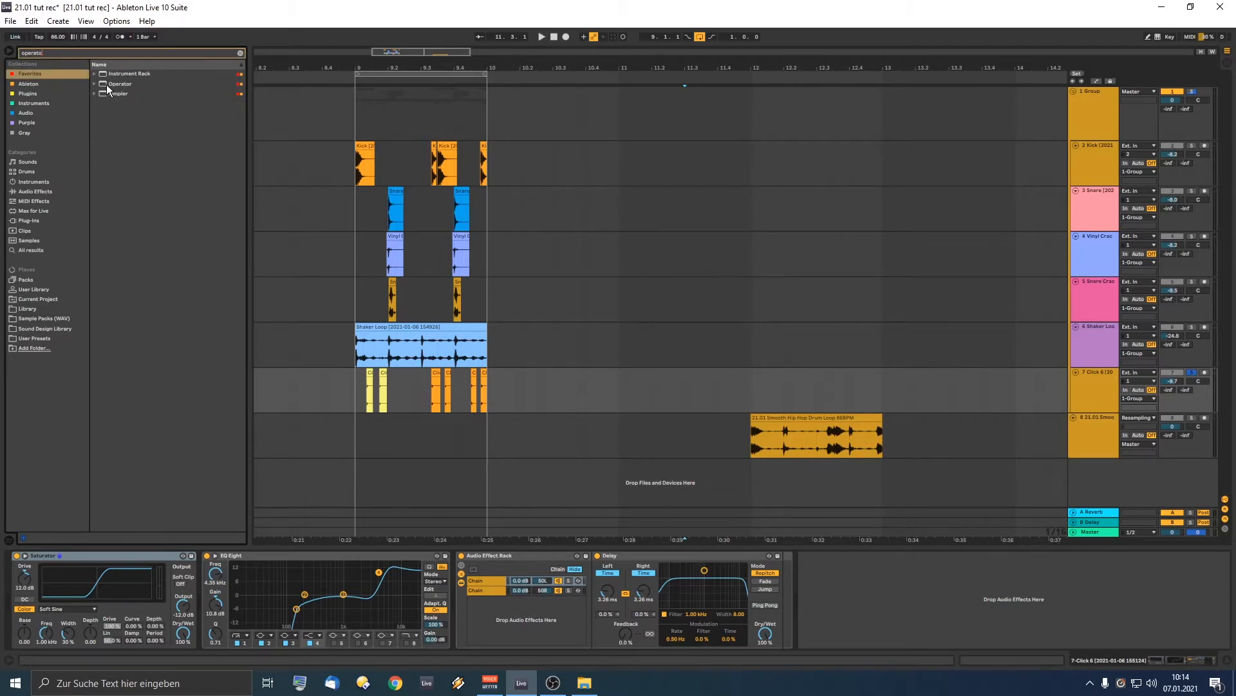
drag(106, 83, 1091, 483)
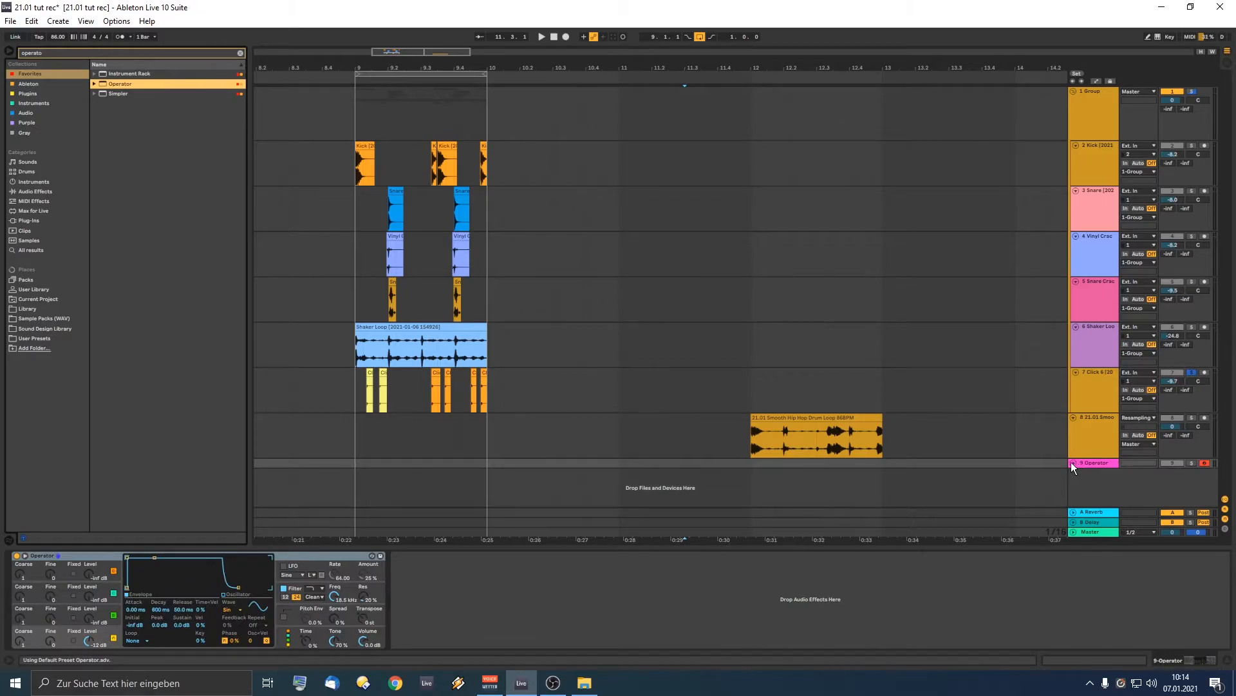
click(1075, 463)
drag(1103, 483, 1091, 412)
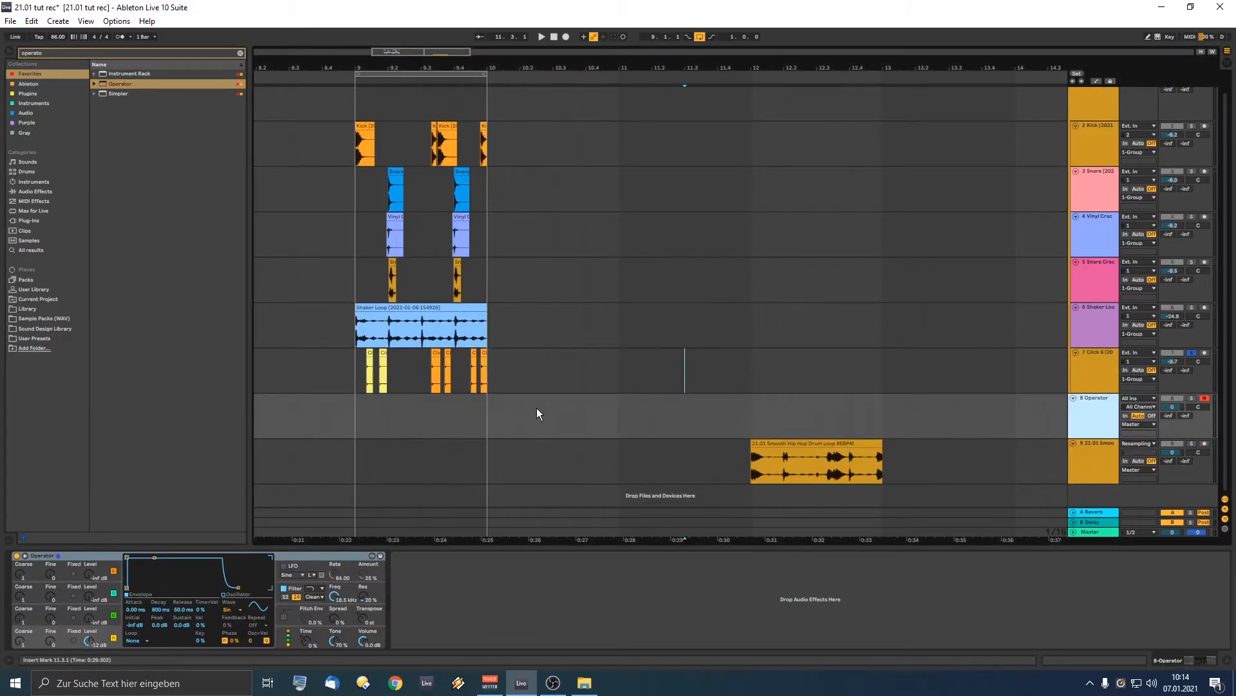
Step: Move the hip hop drum loop clip to bar 13 and mark a range at bar 11 on the Operator track
drag(818, 444, 949, 443)
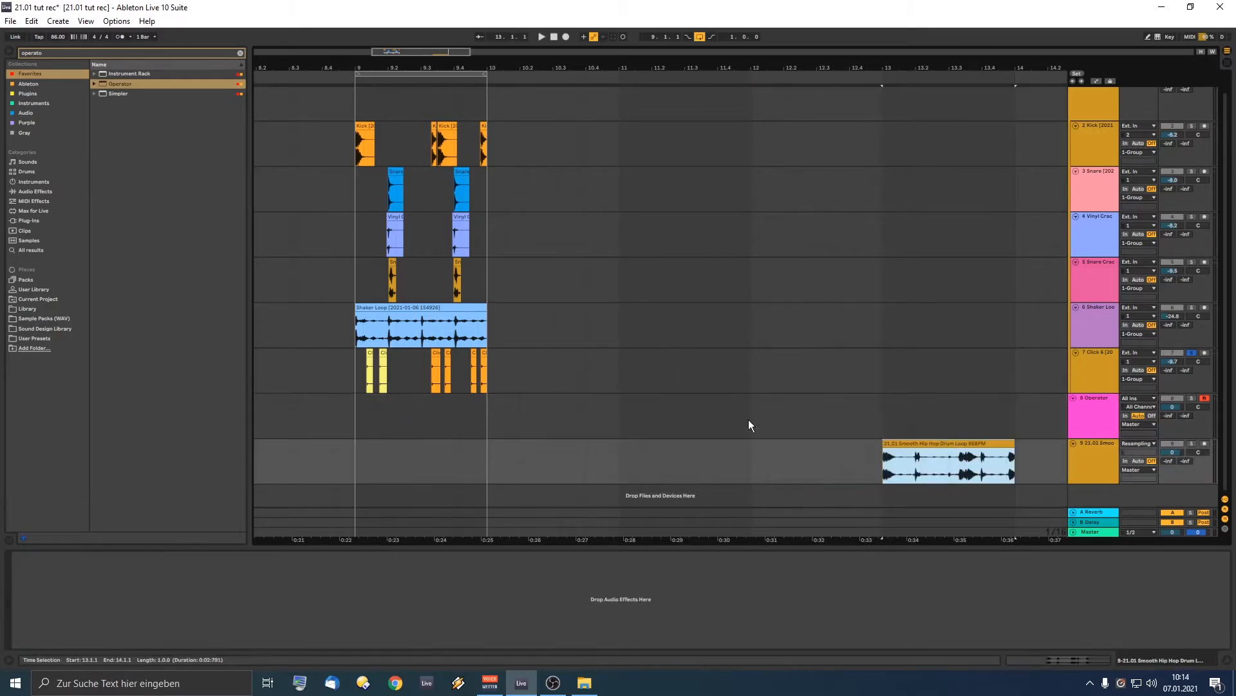
click(619, 410)
drag(732, 408, 748, 413)
Step: Create an empty MIDI clip at bar 11 and draw a C0 note lengthened to 1.2.3
key(ctrl+shift+m)
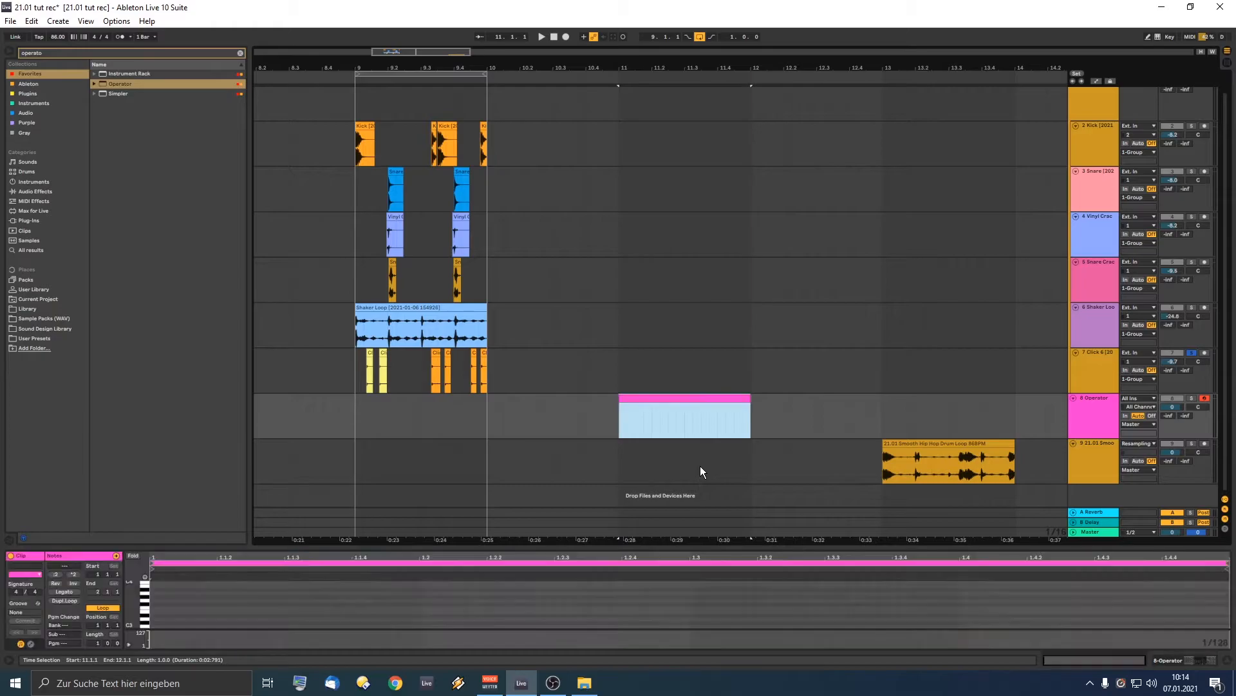
drag(520, 545, 512, 321)
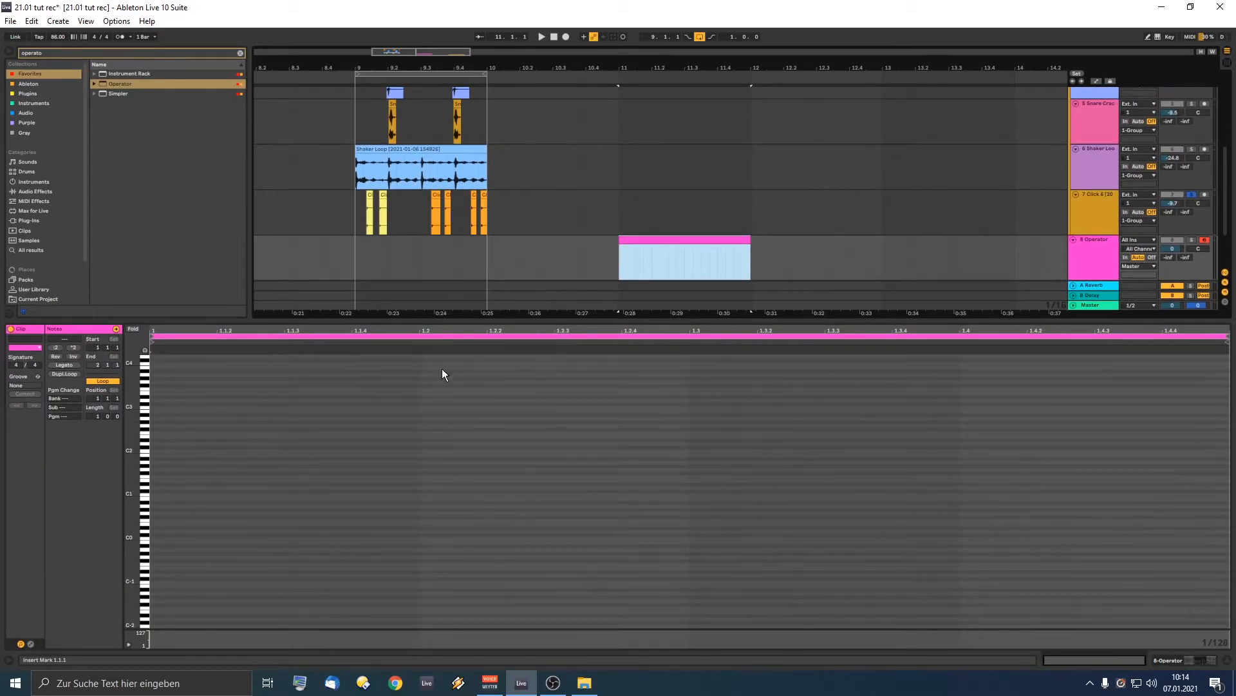
key(b)
click(157, 536)
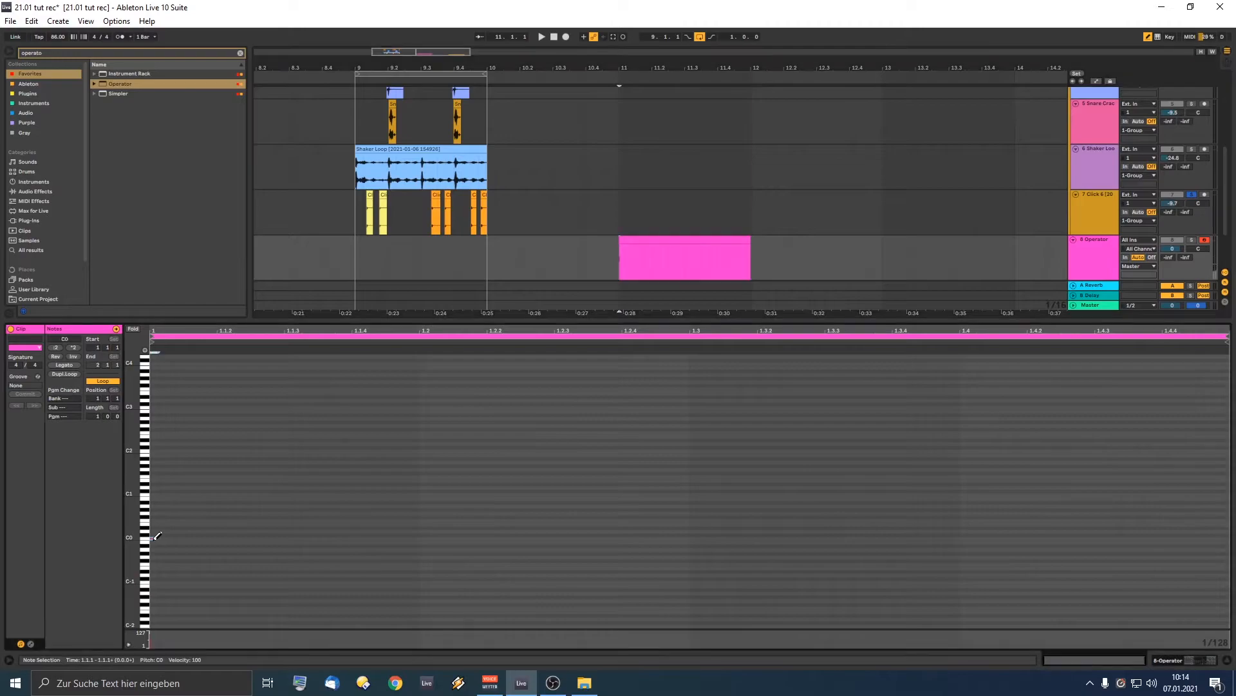
drag(156, 537, 555, 541)
Step: Play back the C0 note from bar 11, then return to the full arrangement view
key(space)
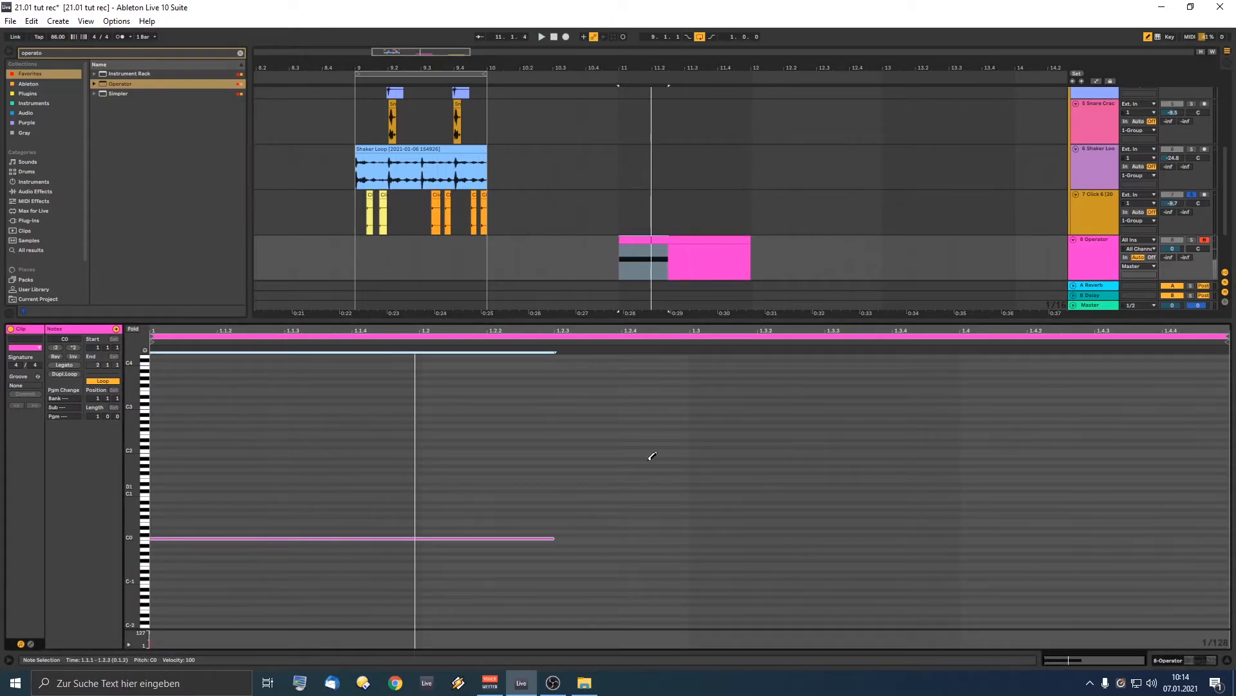
key(space)
key(space)
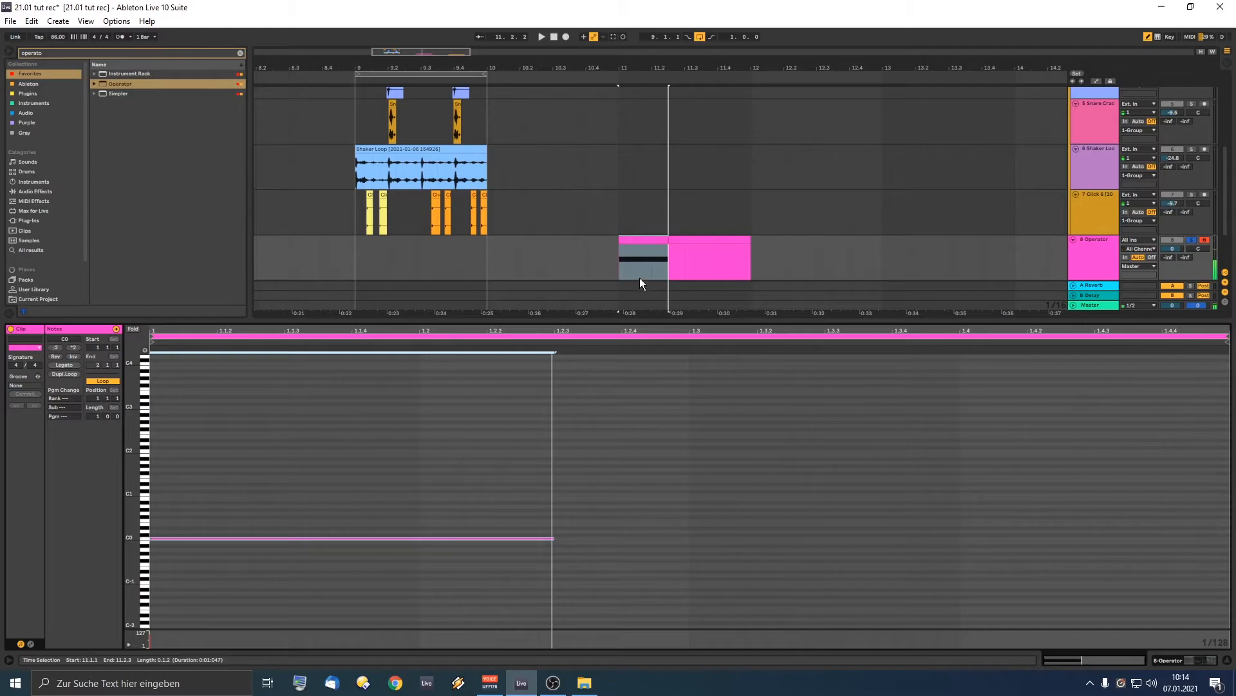
key(ctrl+alt+l)
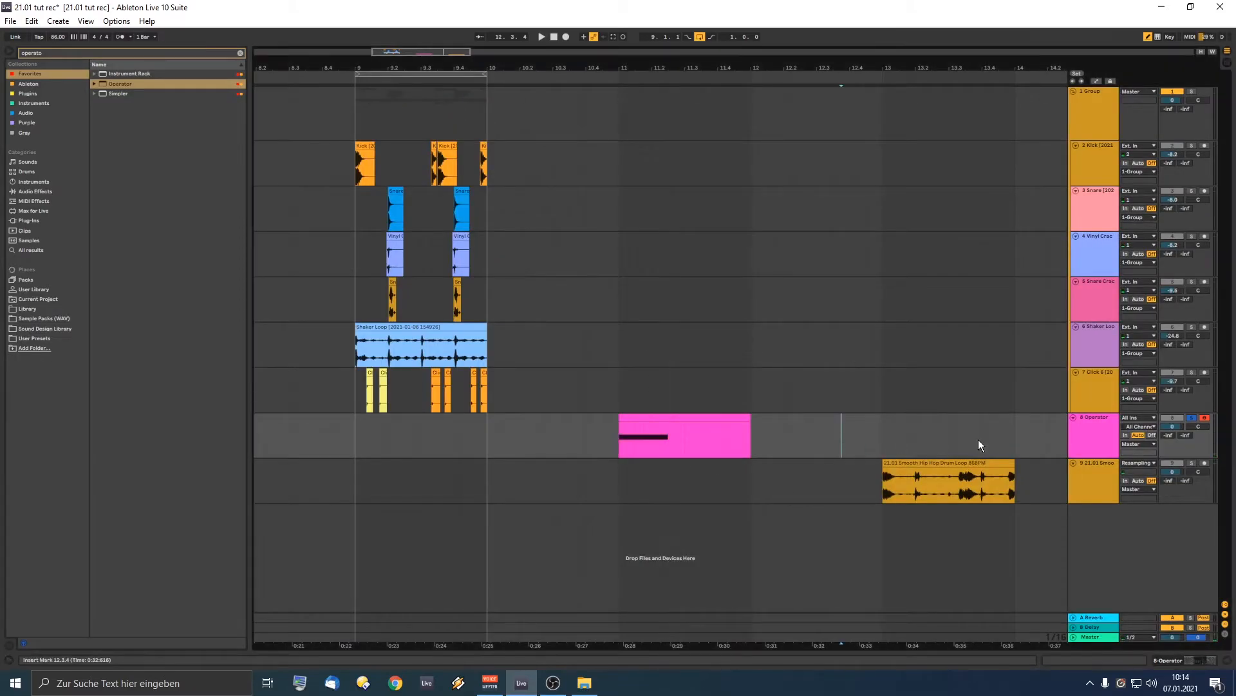
Step: Drop Operator's envelope sustain to silence and set the envelope loop mode to Beat
double_click(1109, 438)
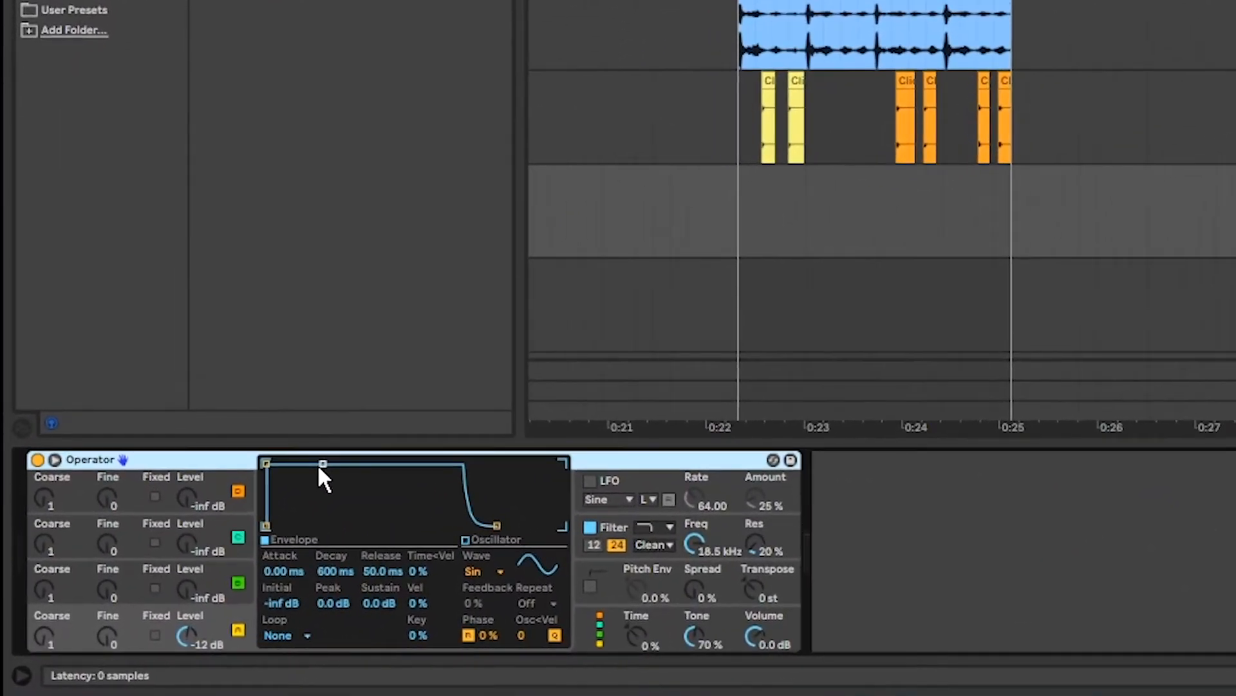
drag(220, 520, 219, 563)
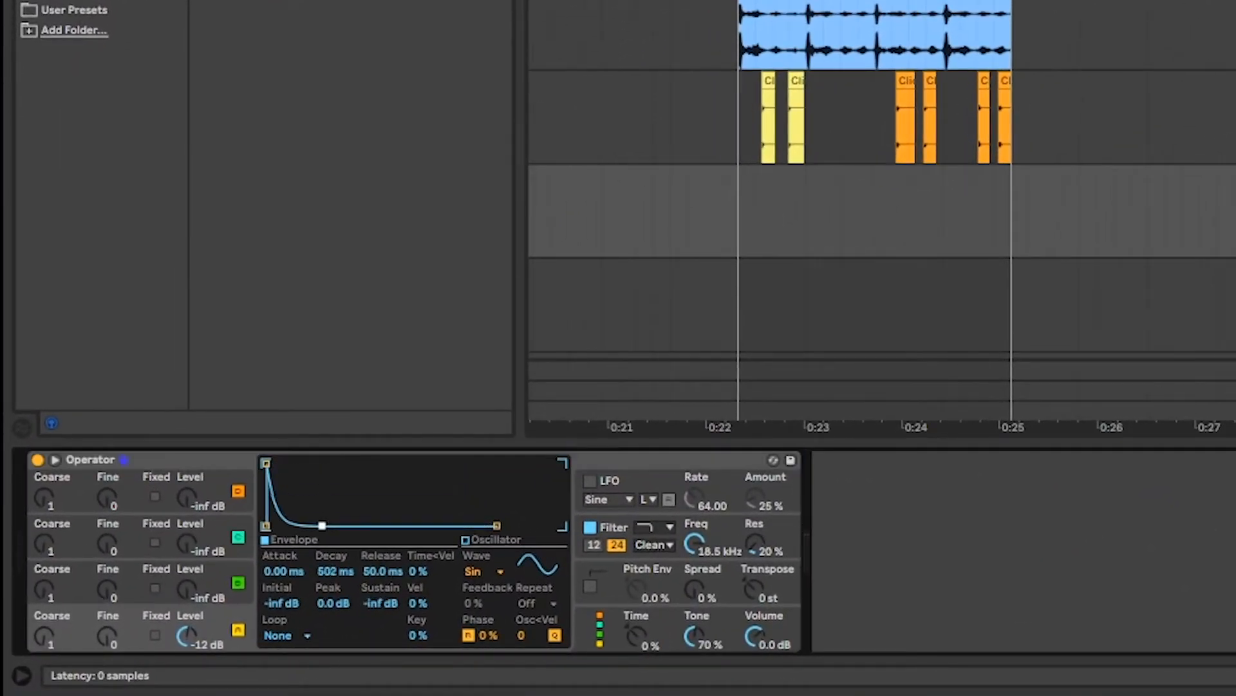
click(324, 523)
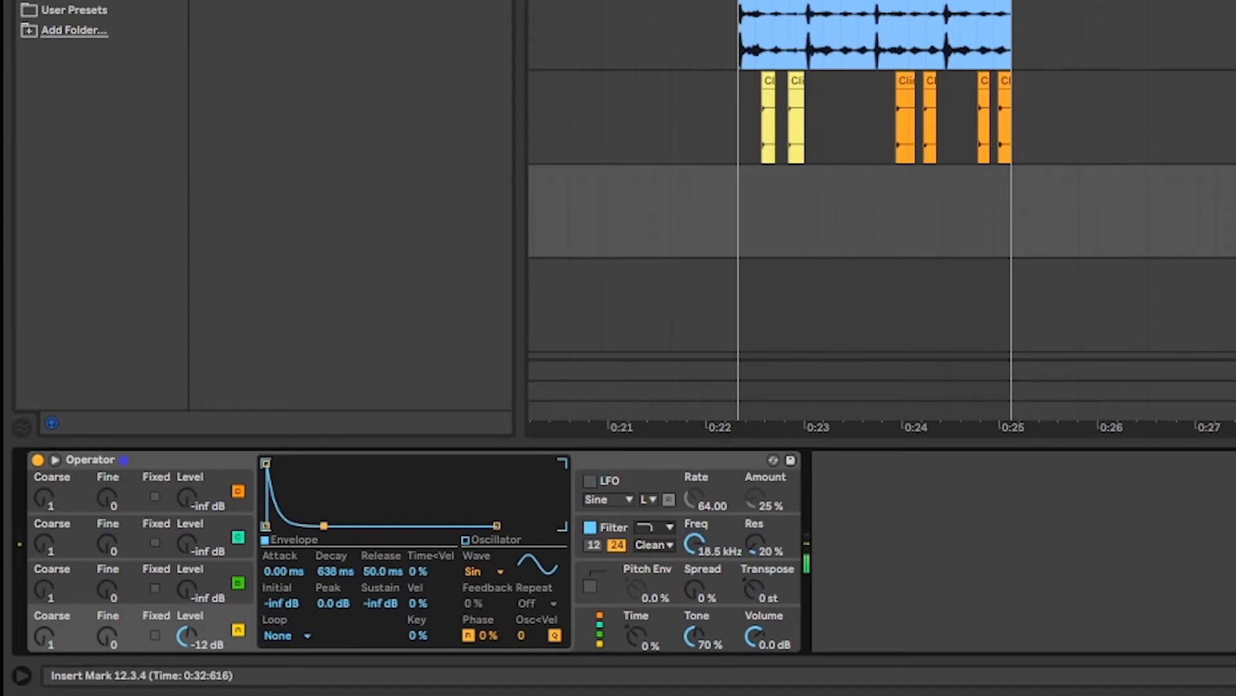
click(287, 633)
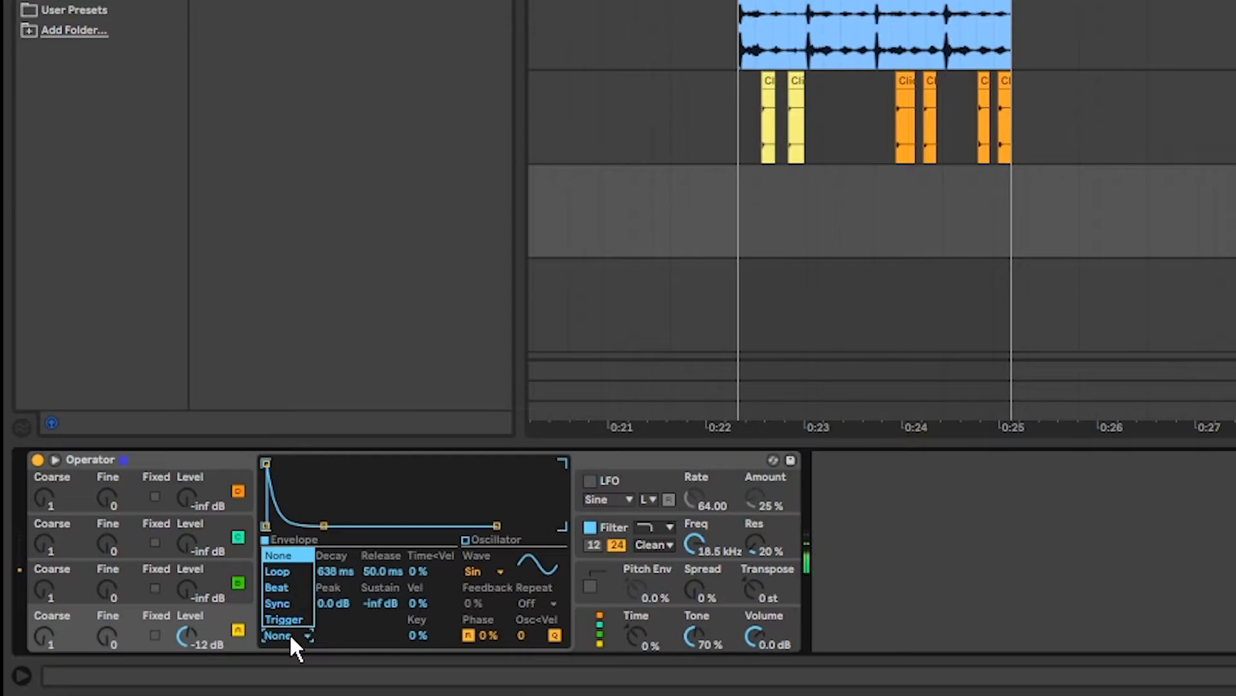
click(298, 588)
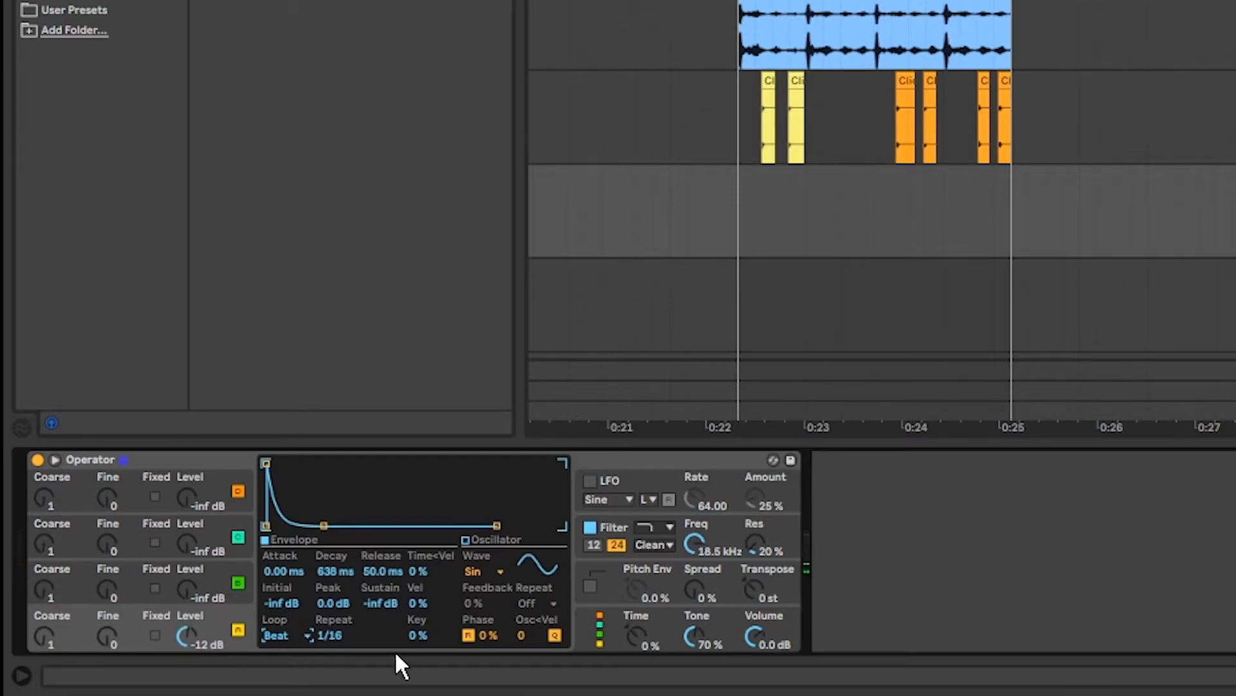
Step: Enable the pitch envelope at 100% with +48 st, 0 ms attack and decay of about 10 ms
click(590, 586)
drag(636, 588, 635, 585)
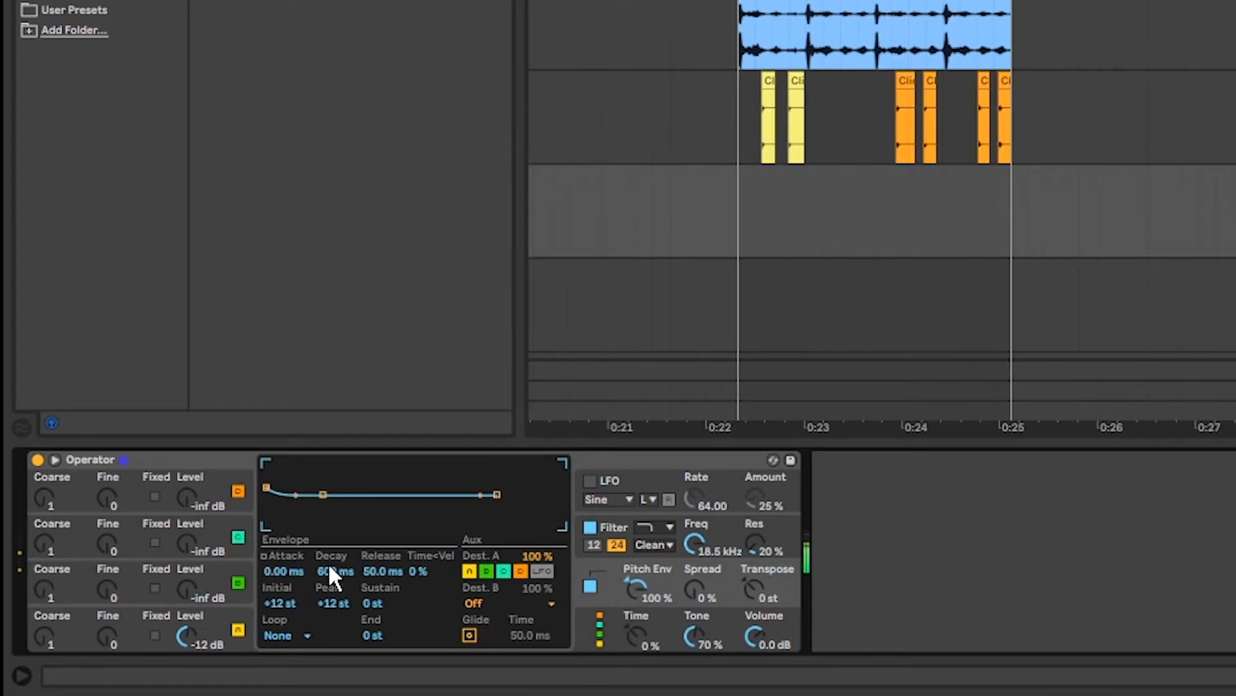
drag(268, 463, 266, 463)
drag(336, 572, 336, 617)
drag(330, 570, 335, 577)
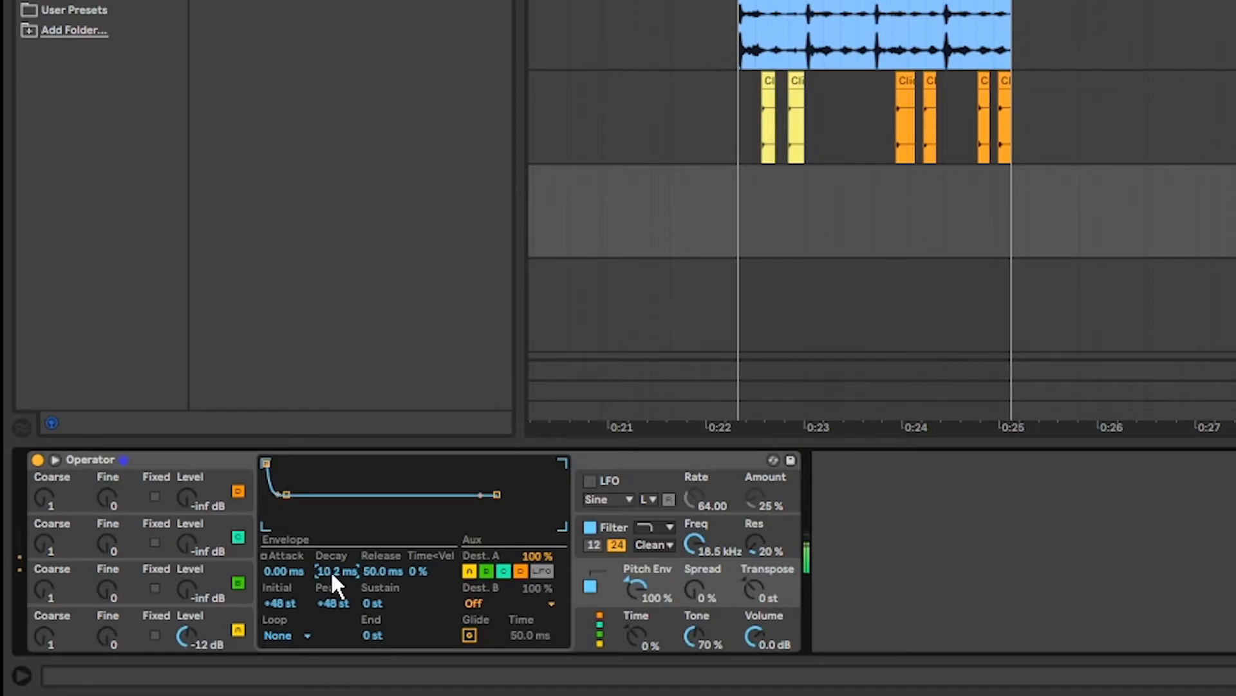
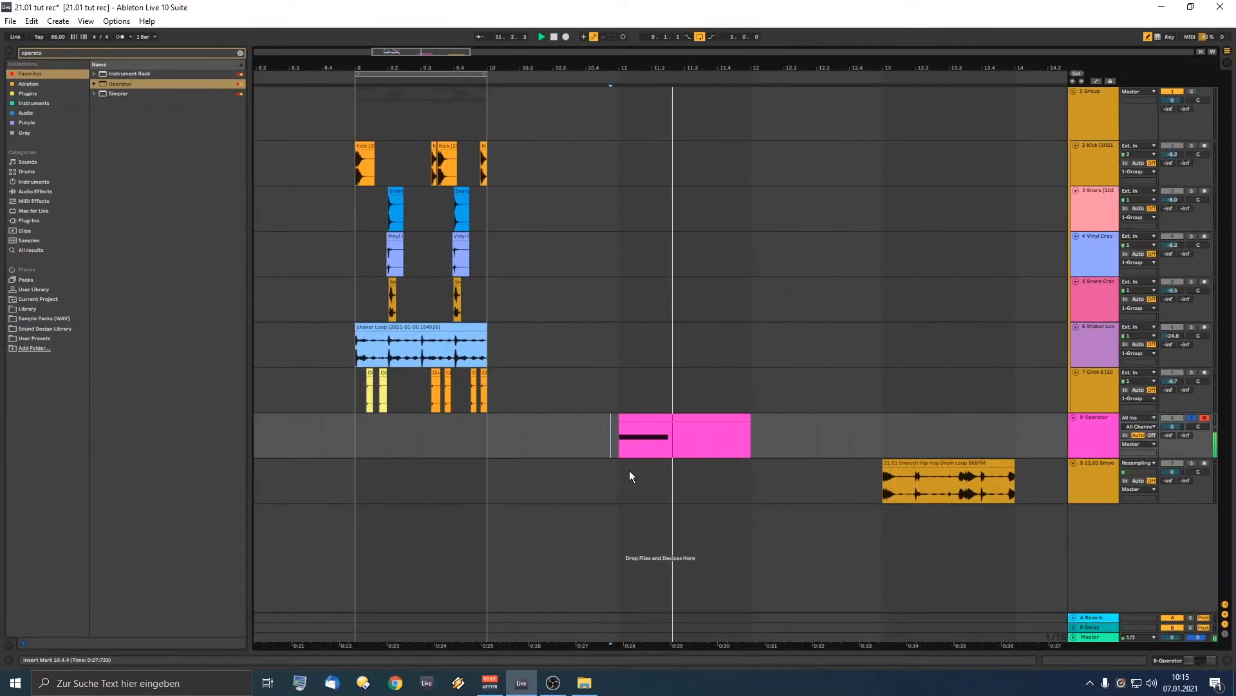
Step: Loop the pink Operator clip's length and set the start point just before bar 11
key(space)
click(616, 489)
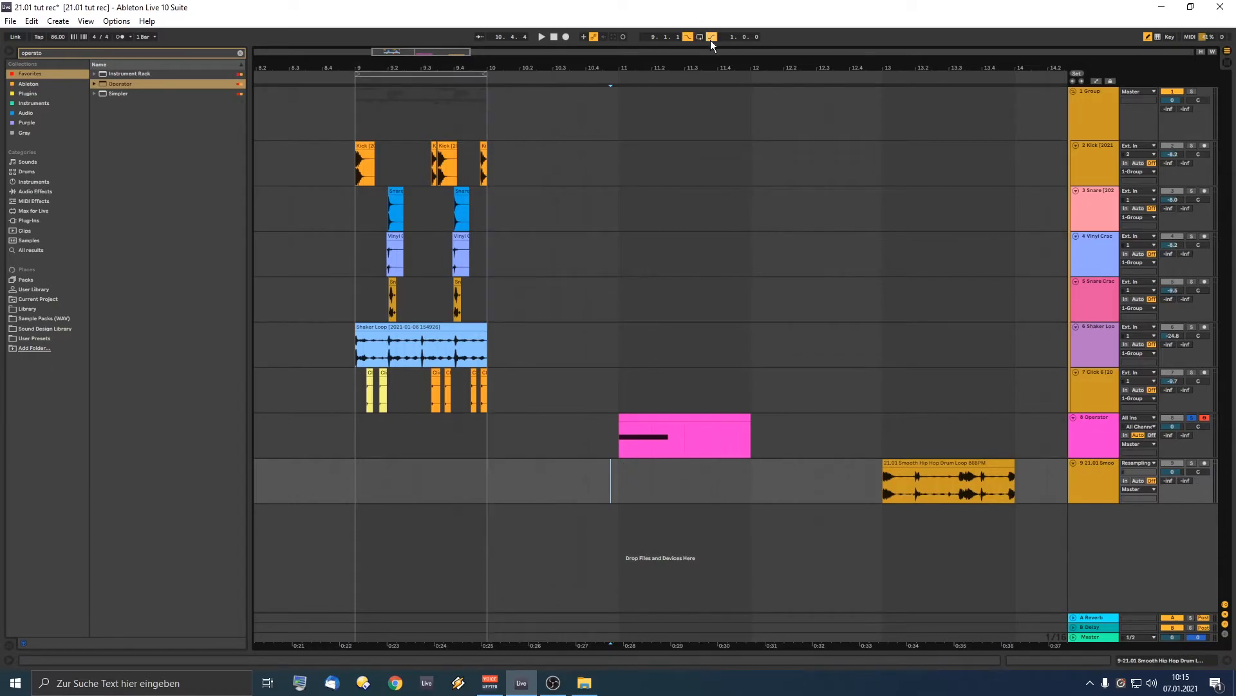
click(651, 424)
key(ctrl+l)
click(586, 478)
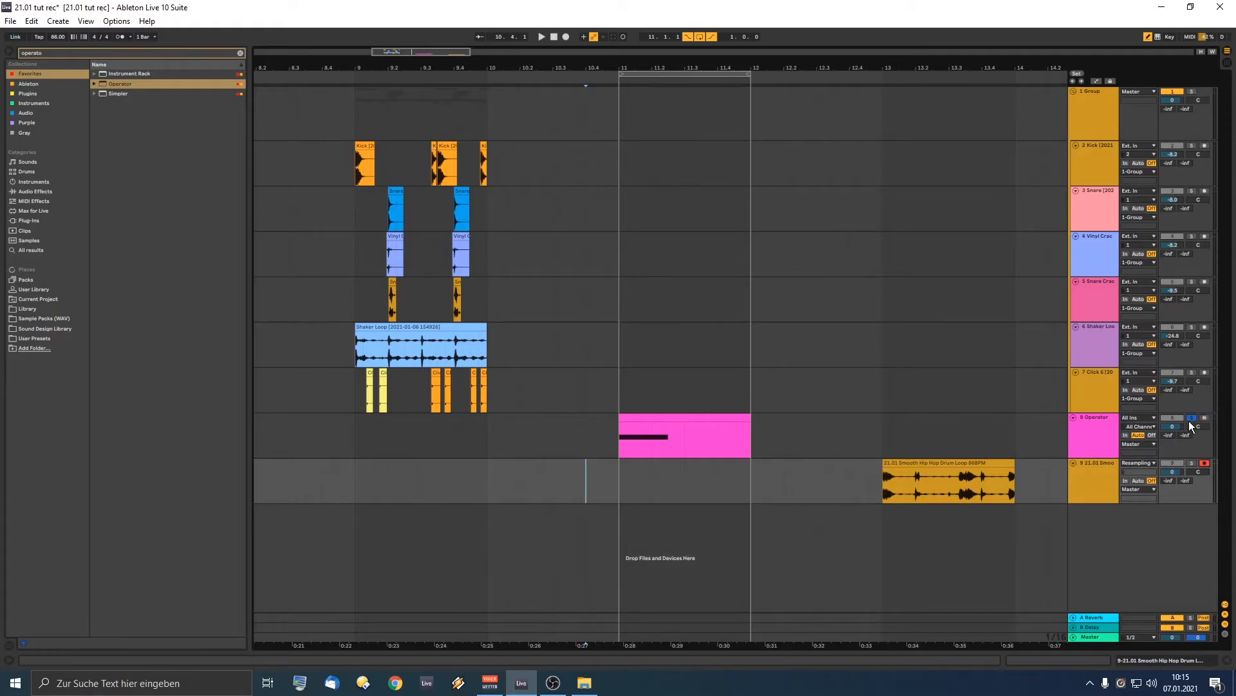
Step: Turn looping off and record the playing drums onto resampling track 9
click(1192, 463)
click(1192, 417)
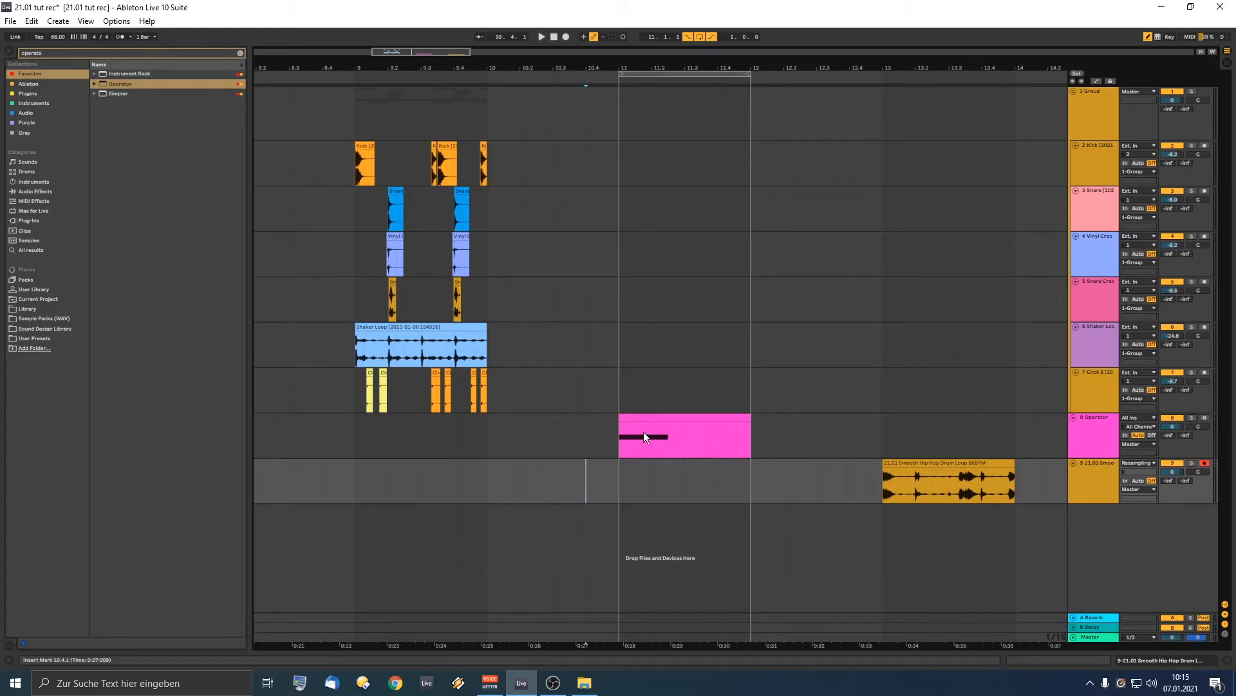
click(695, 36)
click(566, 36)
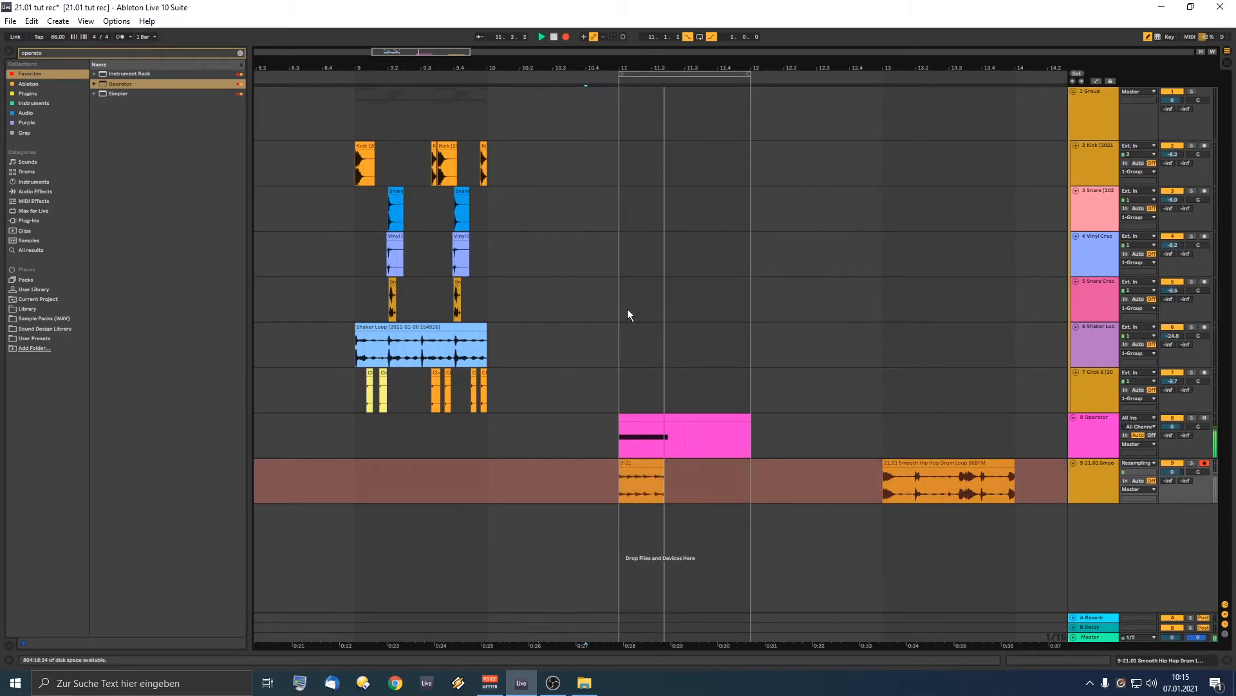
Step: Move the new recorded clip to bar 9 and the resampling track above Operator
key(space)
drag(644, 462, 394, 462)
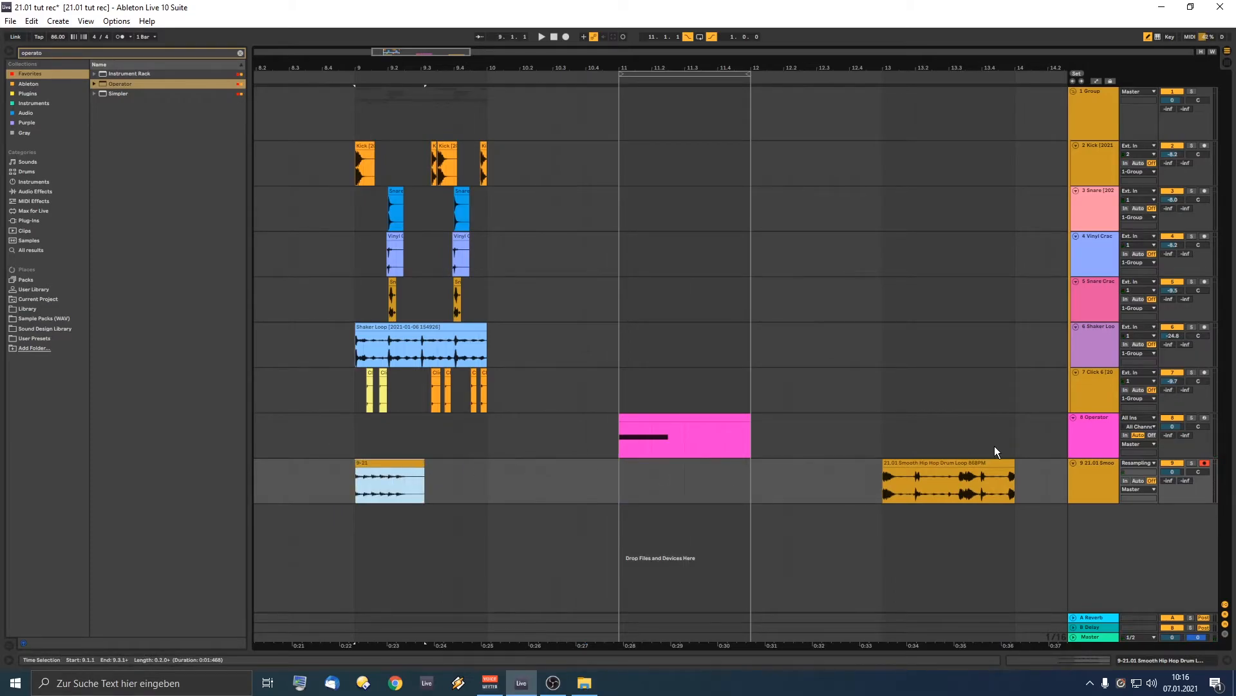
click(1082, 475)
drag(1082, 475, 1007, 436)
drag(357, 66, 361, 334)
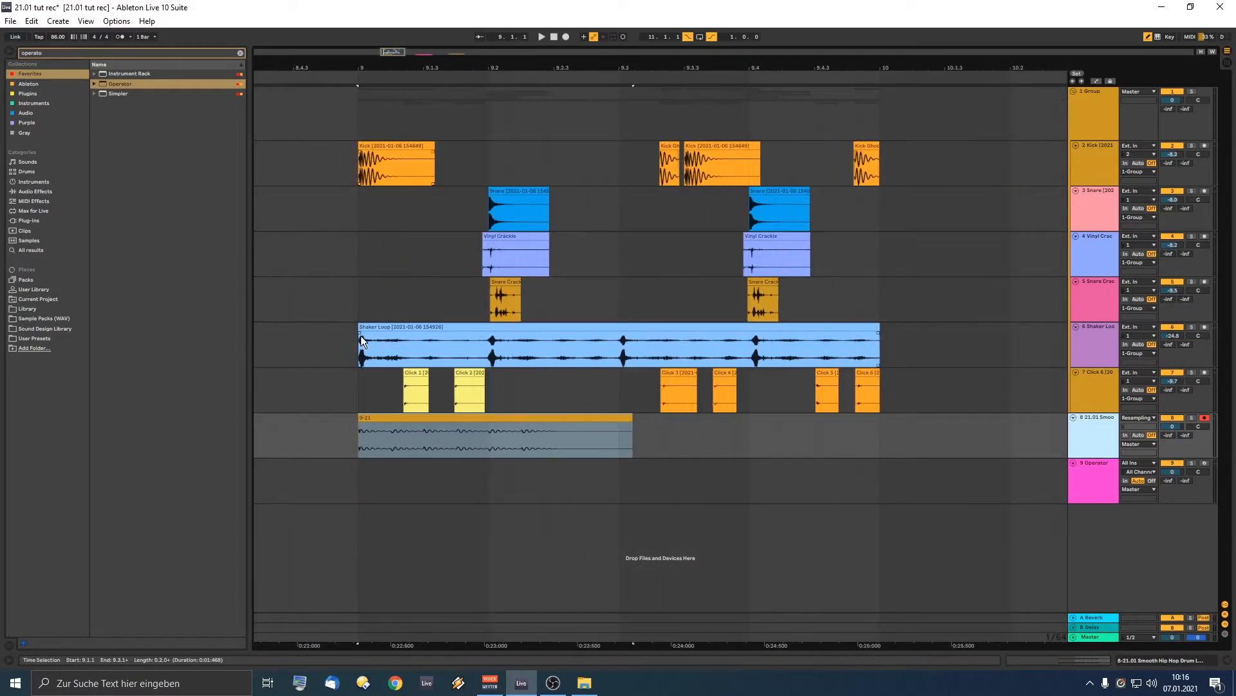
Step: Split the 9-21 clip at 9.1.2 and 9.1.3 and delete the leftover third piece
click(381, 413)
key(z)
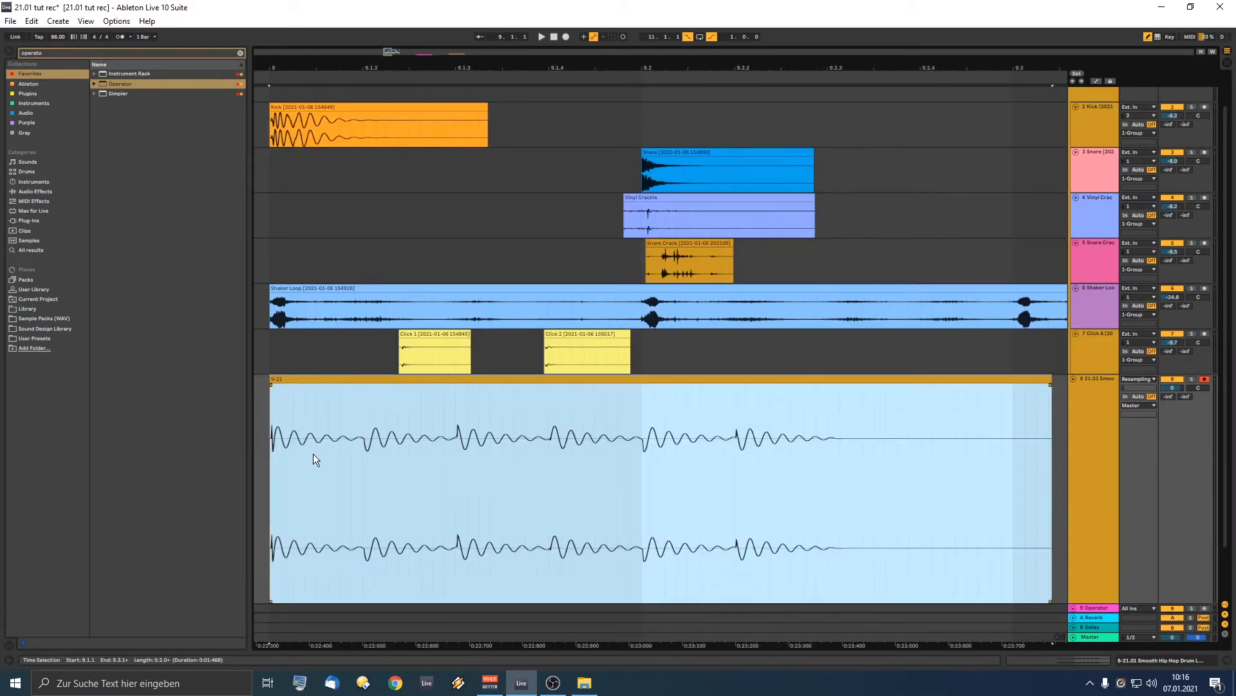
click(361, 446)
click(364, 447)
key(ctrl+e)
click(456, 441)
click(474, 380)
key(Delete)
Step: Place the two pieces under Click 1 and Click 2 and give them fades
drag(378, 380, 563, 400)
drag(311, 377, 469, 427)
drag(489, 379, 476, 385)
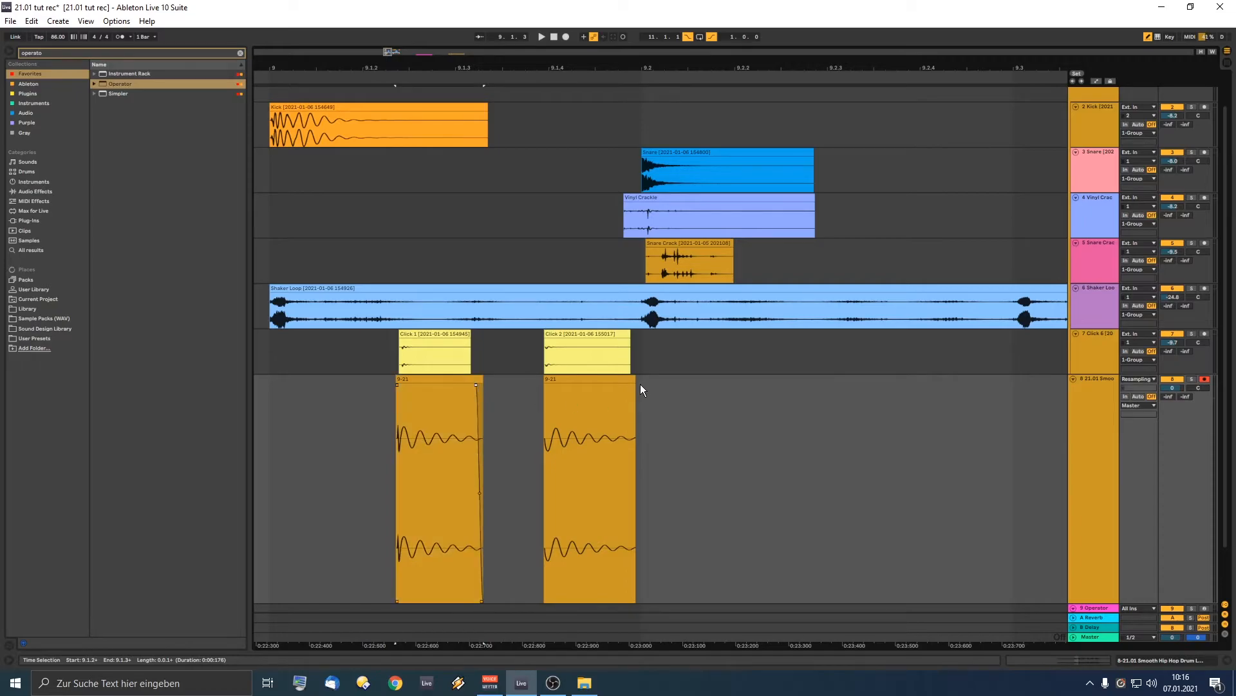
drag(634, 385, 626, 384)
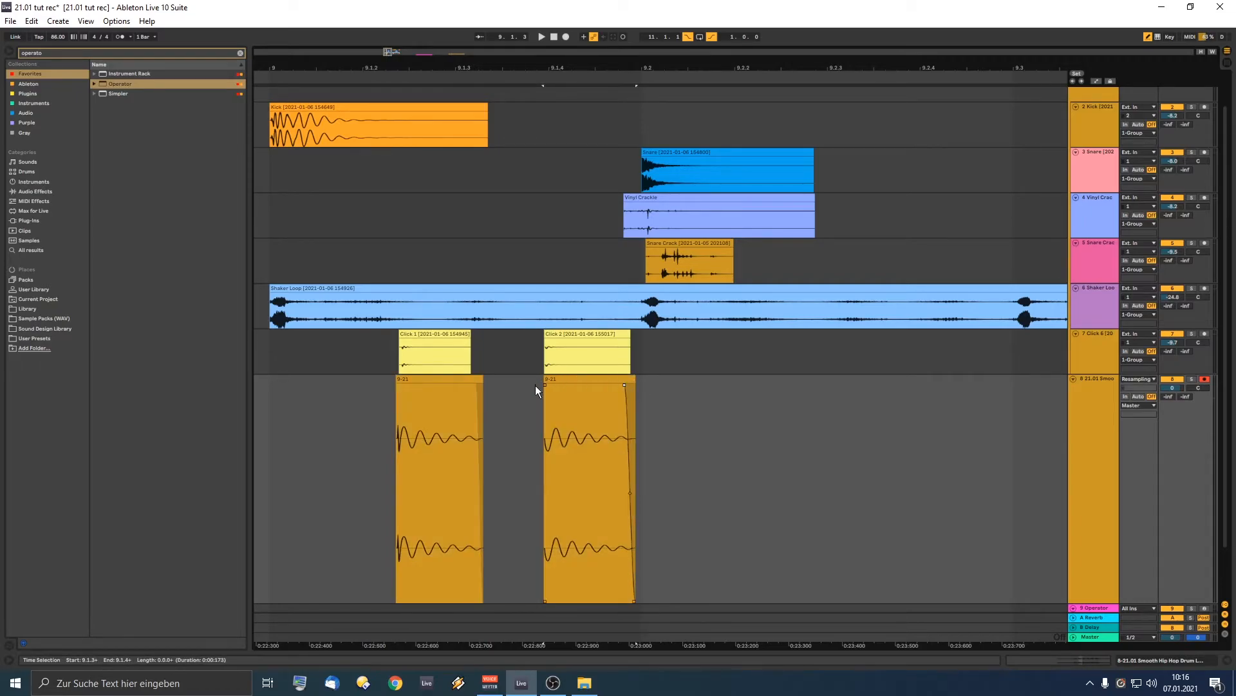
drag(546, 385, 547, 385)
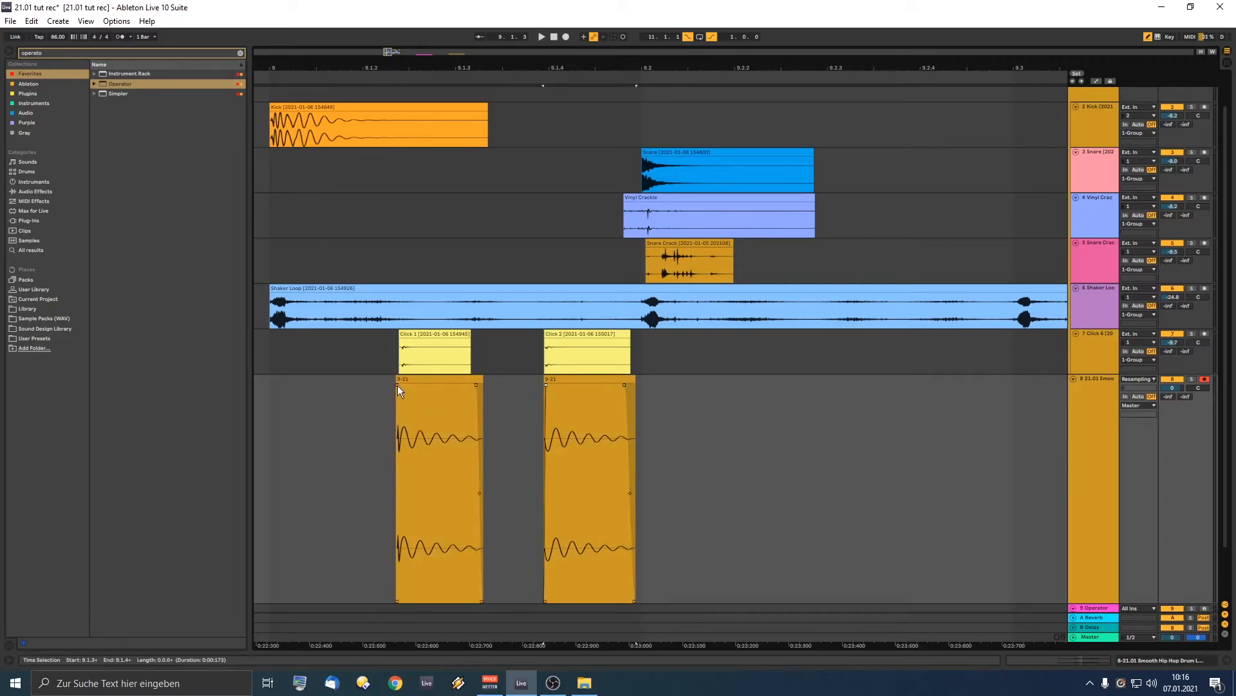
click(380, 423)
Step: Play back the rearranged resampled hits briefly
key(space)
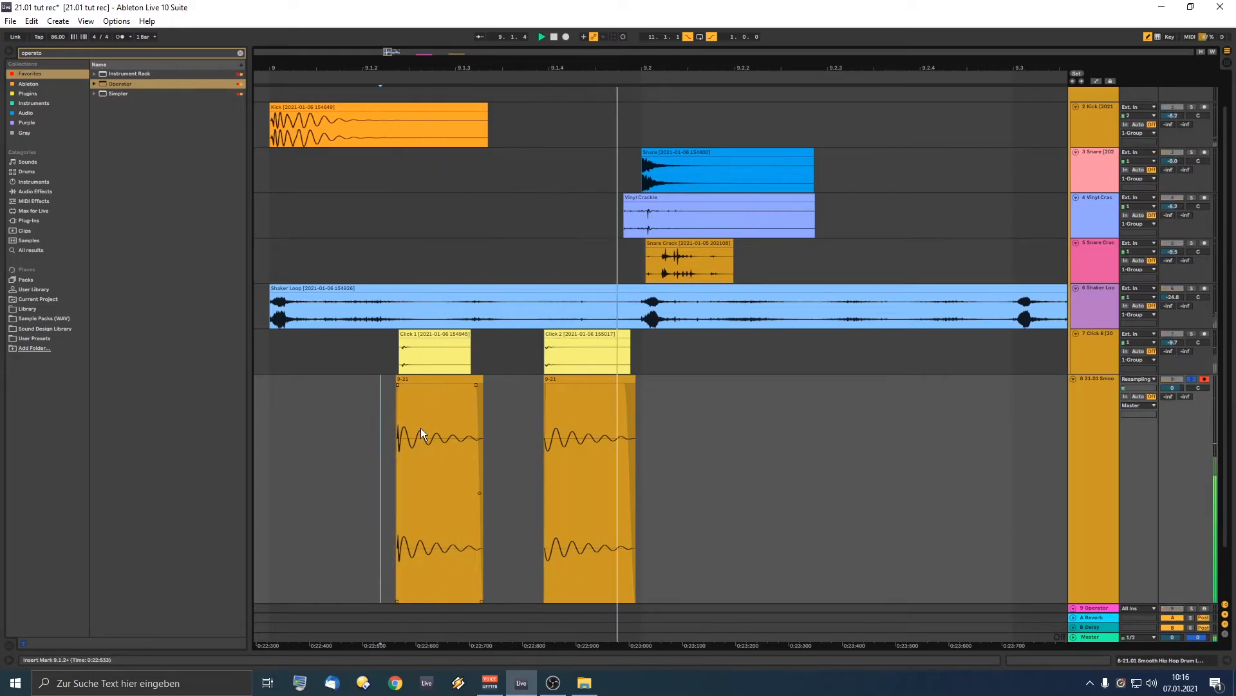
scroll(421, 428, down, 2)
click(823, 411)
key(space)
Step: Add EQ Eight to the hits track with band 1 as a low cut near 1.04 kHz
click(49, 52)
text(eq)
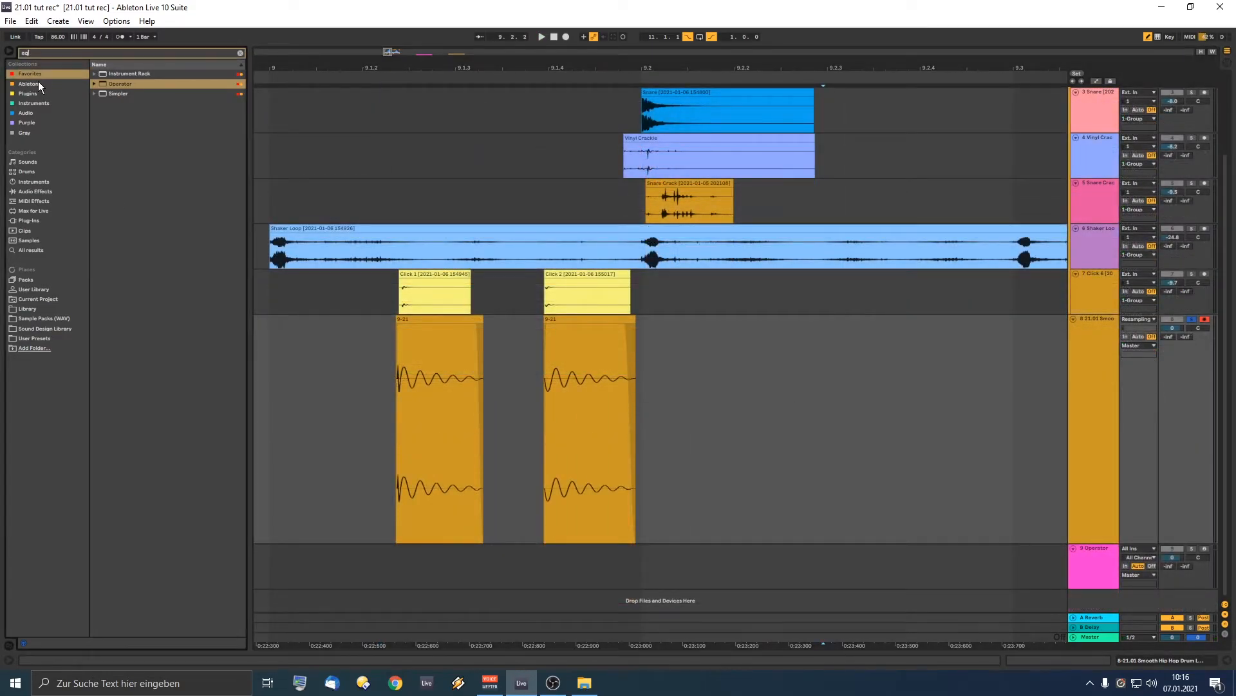
drag(115, 83, 651, 408)
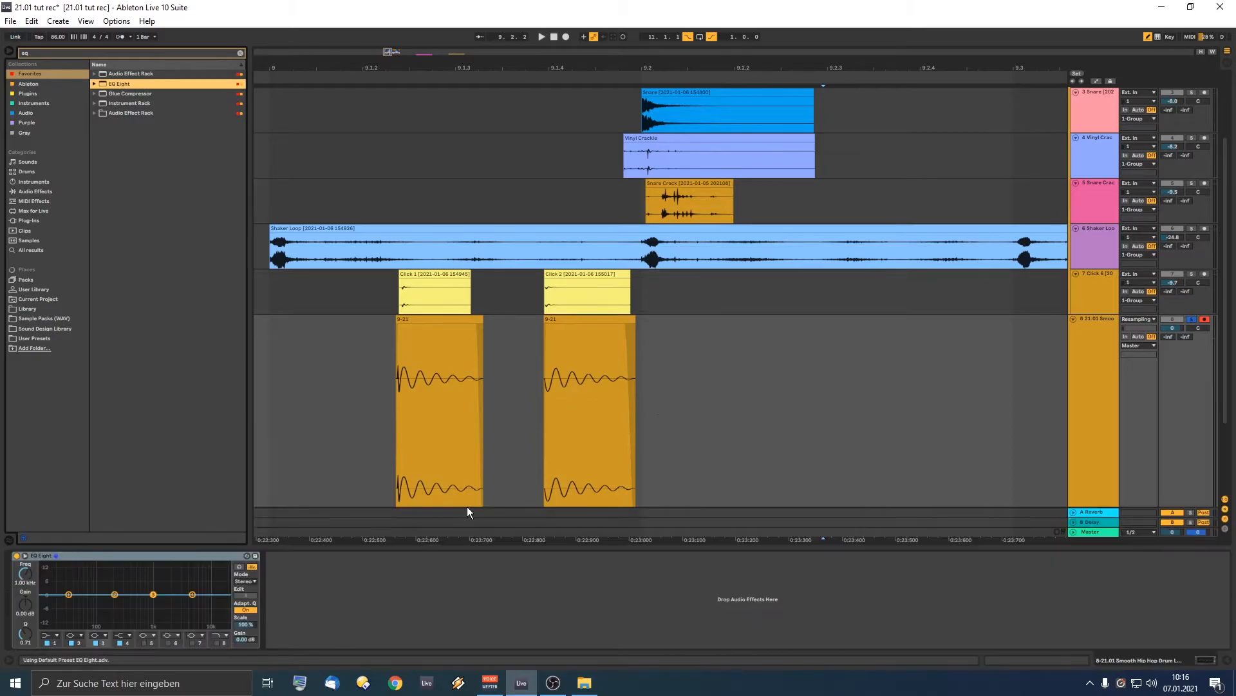
click(52, 635)
click(57, 584)
drag(69, 595, 154, 608)
click(327, 402)
key(space)
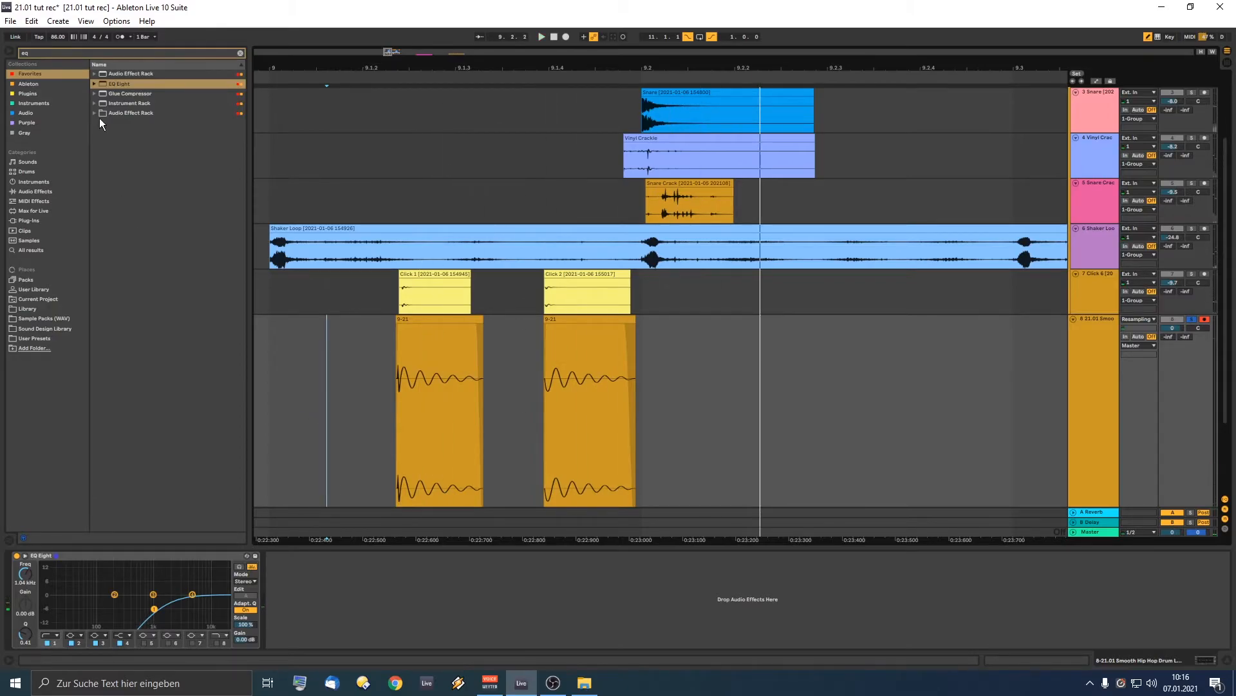
Step: Raise the EQ Eight output gain to 12 dB and play back the hits
click(56, 53)
text(ut)
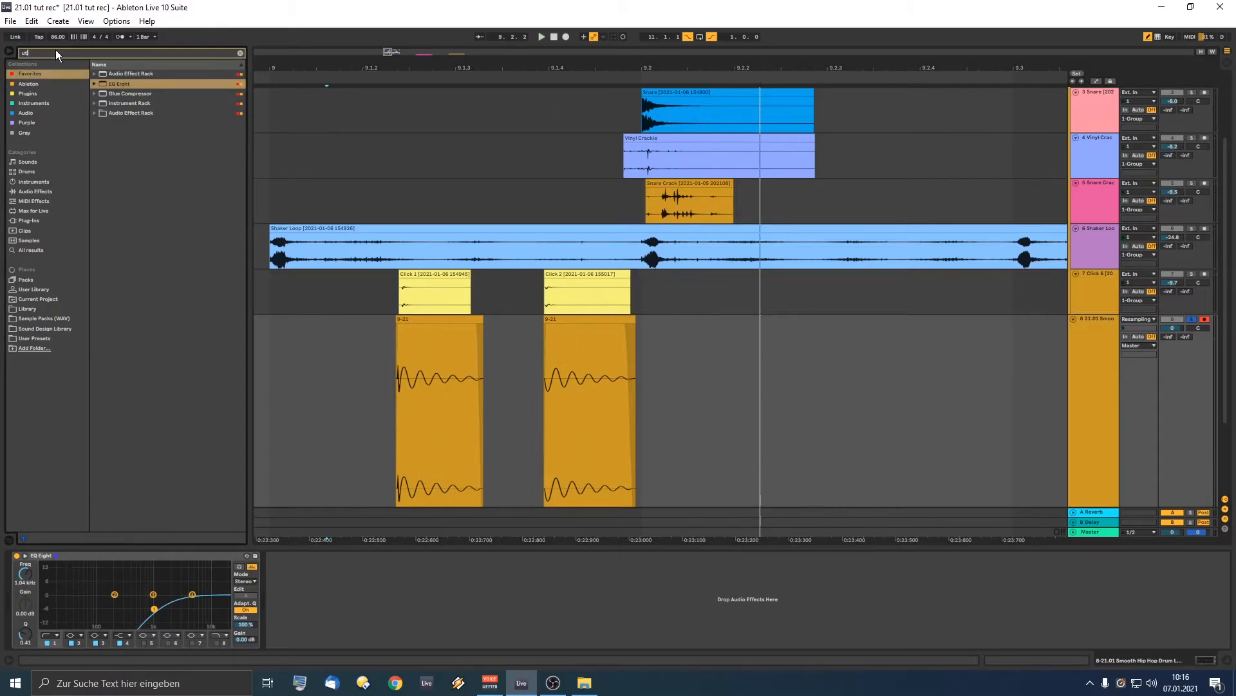
text(il)
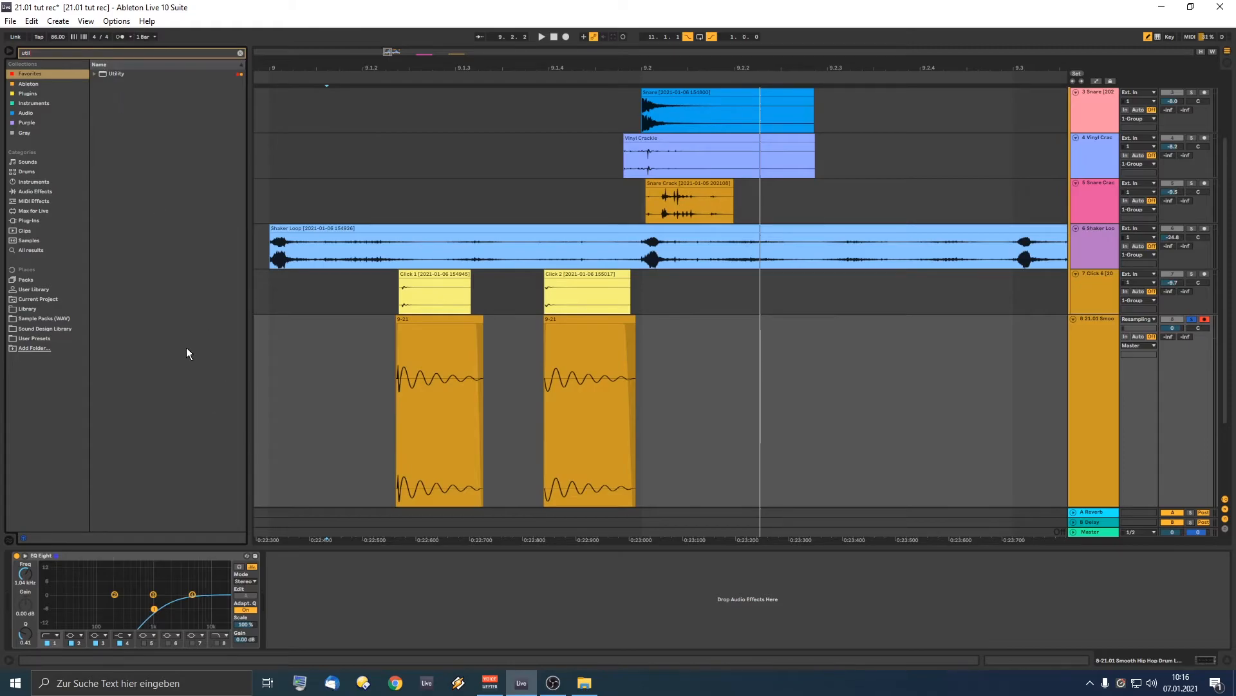
drag(248, 640, 257, 620)
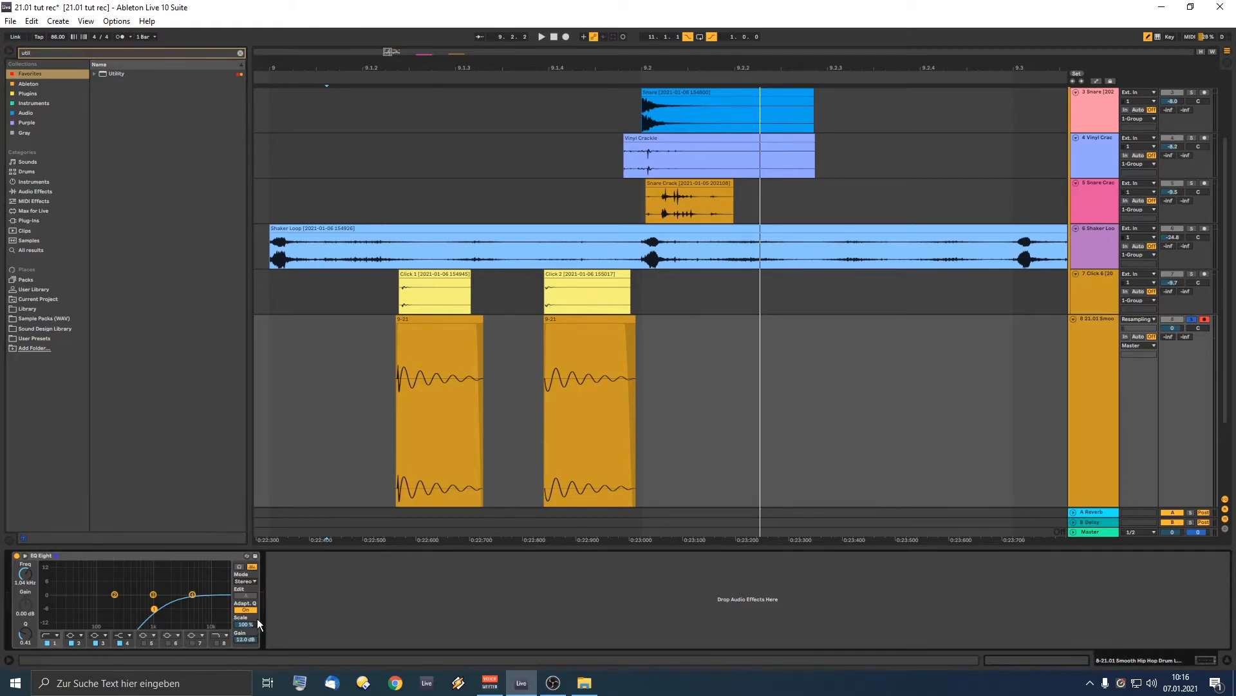
click(318, 395)
key(space)
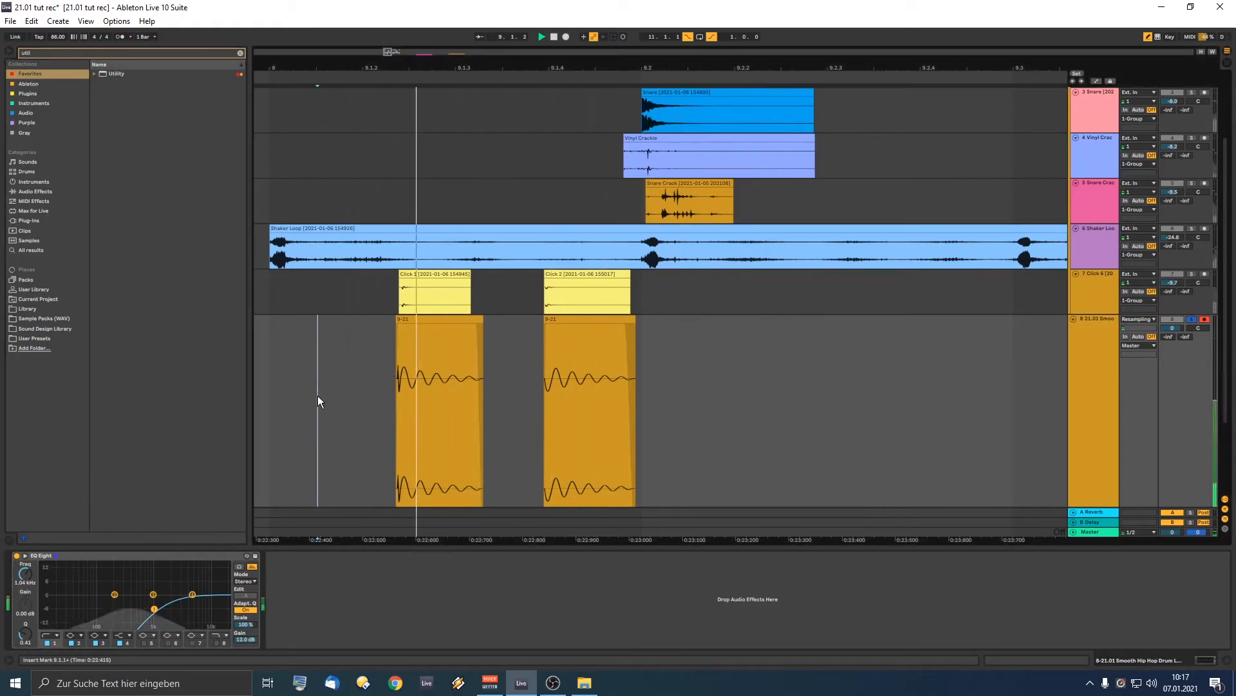
Step: Check the Click track's effects, then fit track heights and the whole arrangement to the window
click(352, 291)
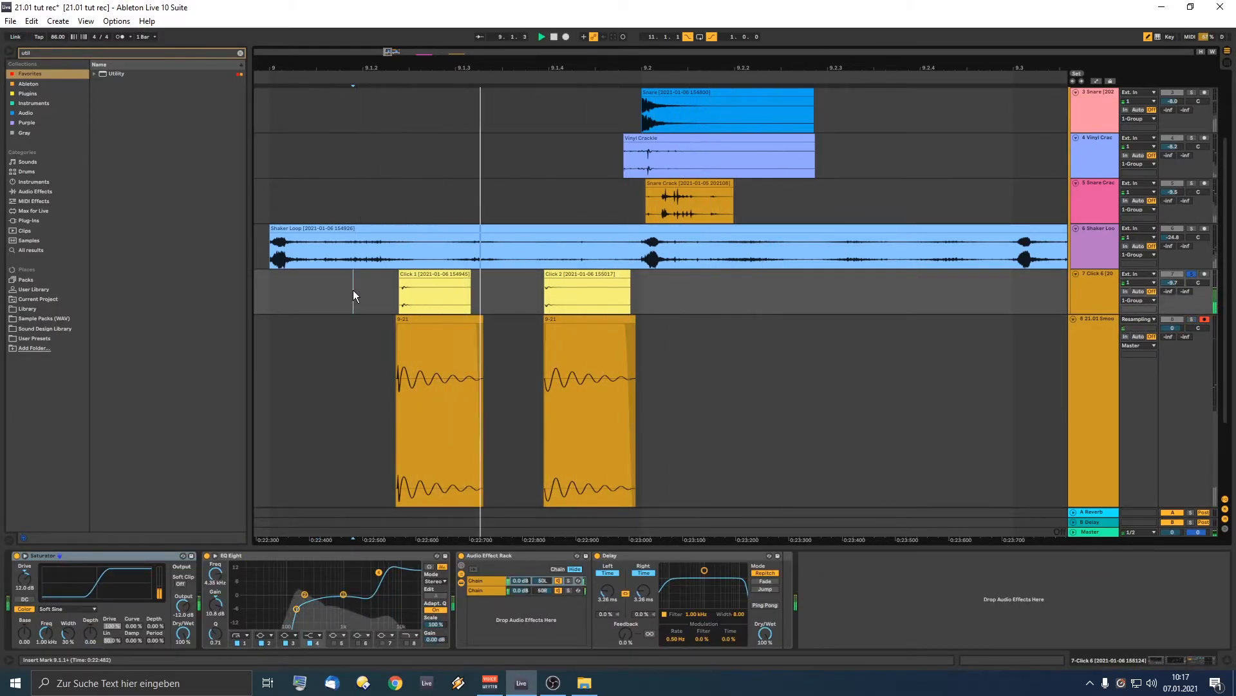
click(372, 423)
key(space)
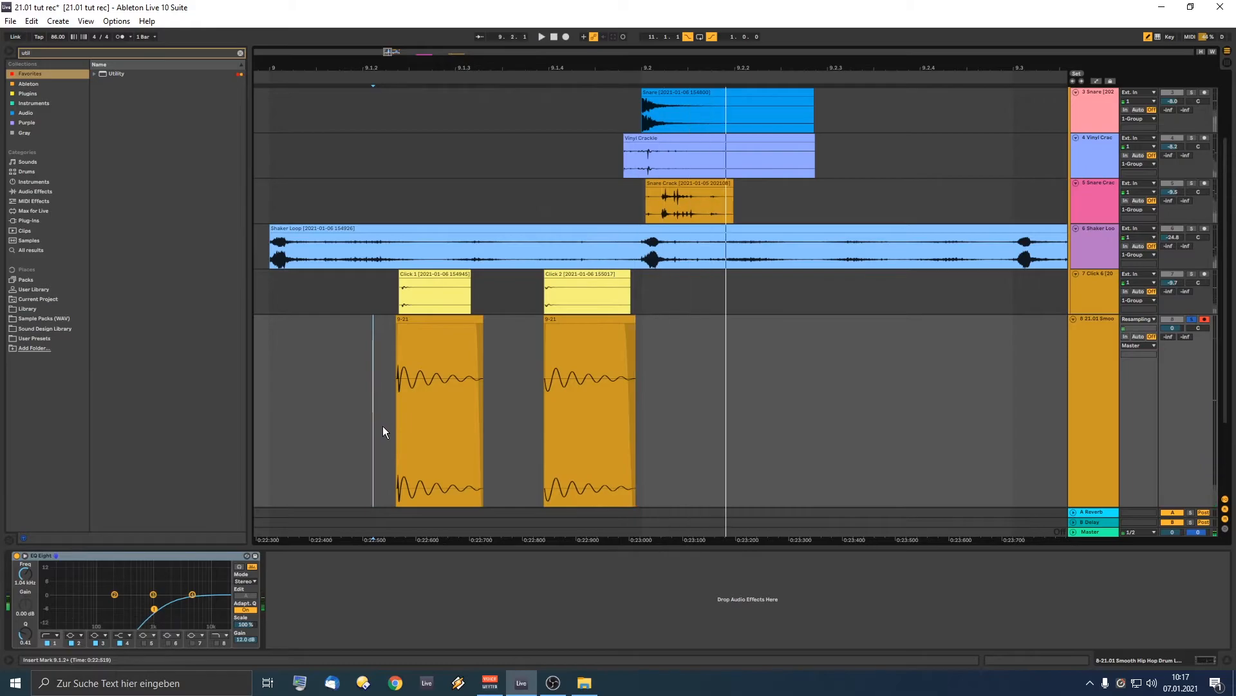
key(h)
key(w)
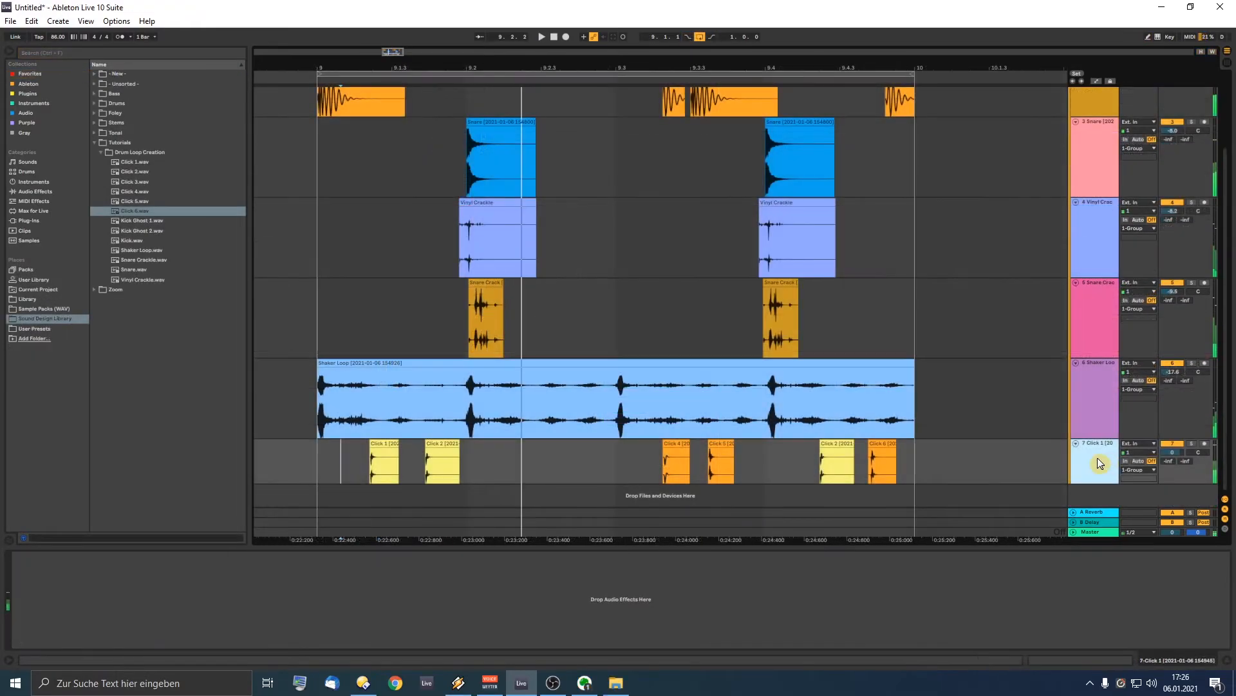
Step: Add EQ Eight from the Favorites to the Click track
click(37, 76)
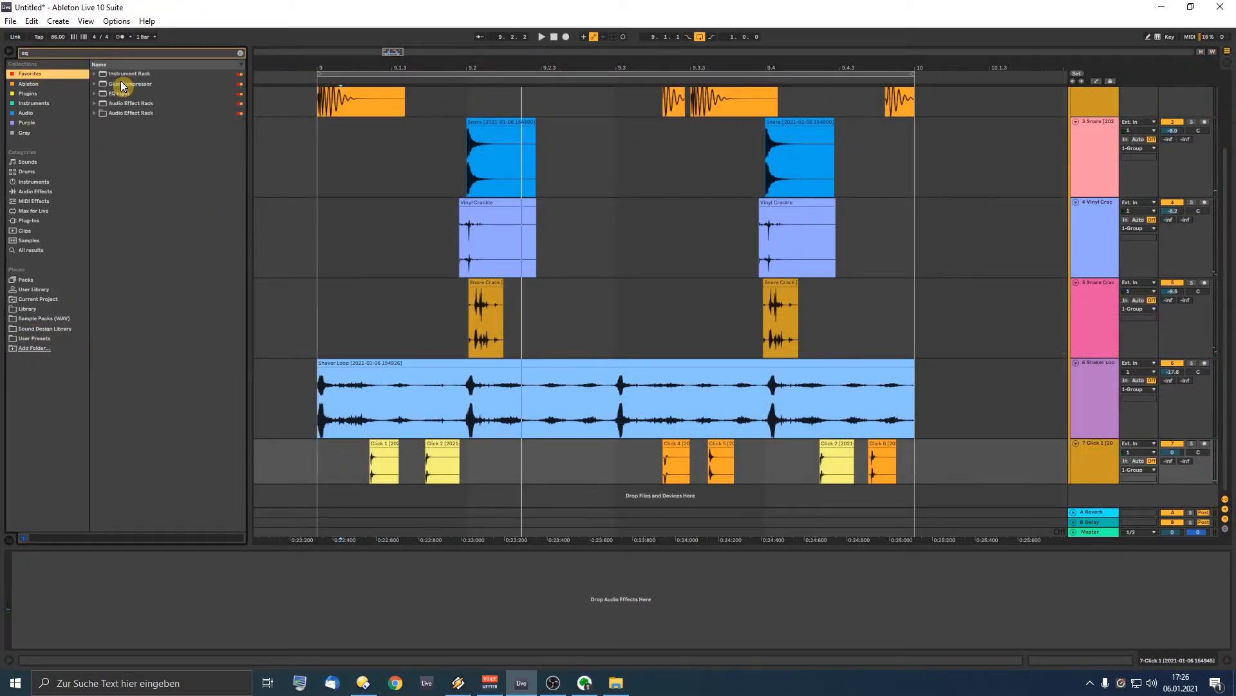
click(119, 94)
drag(368, 472, 367, 472)
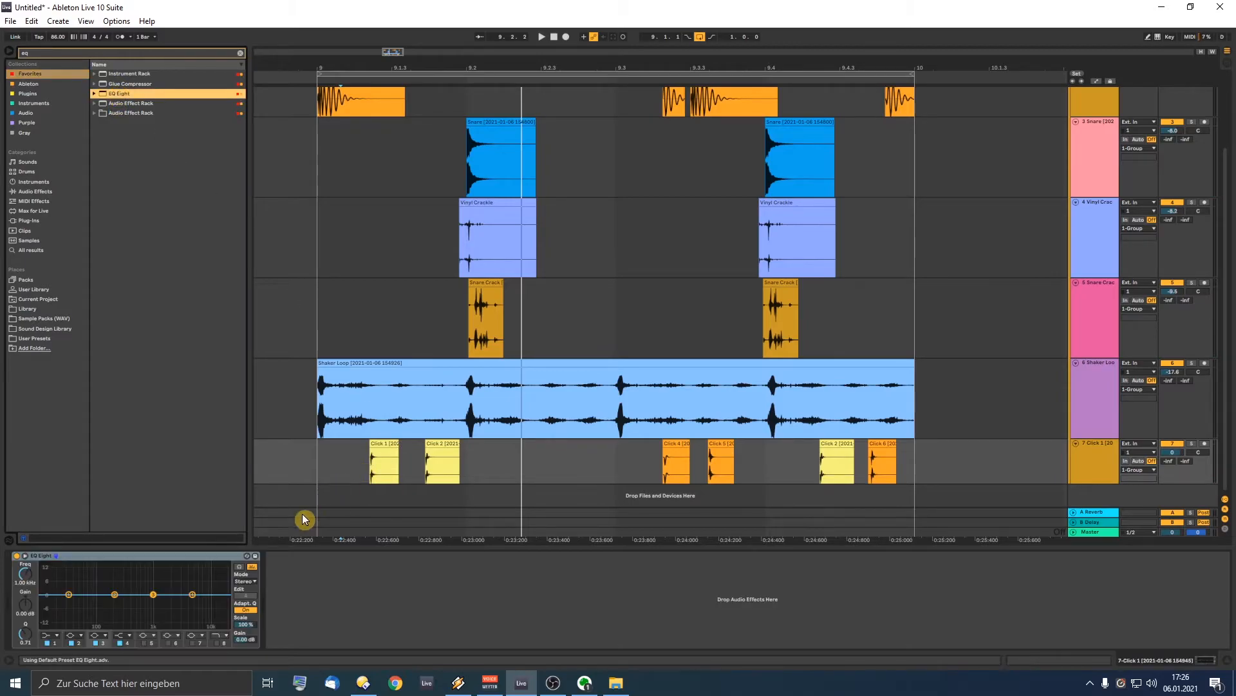
click(51, 637)
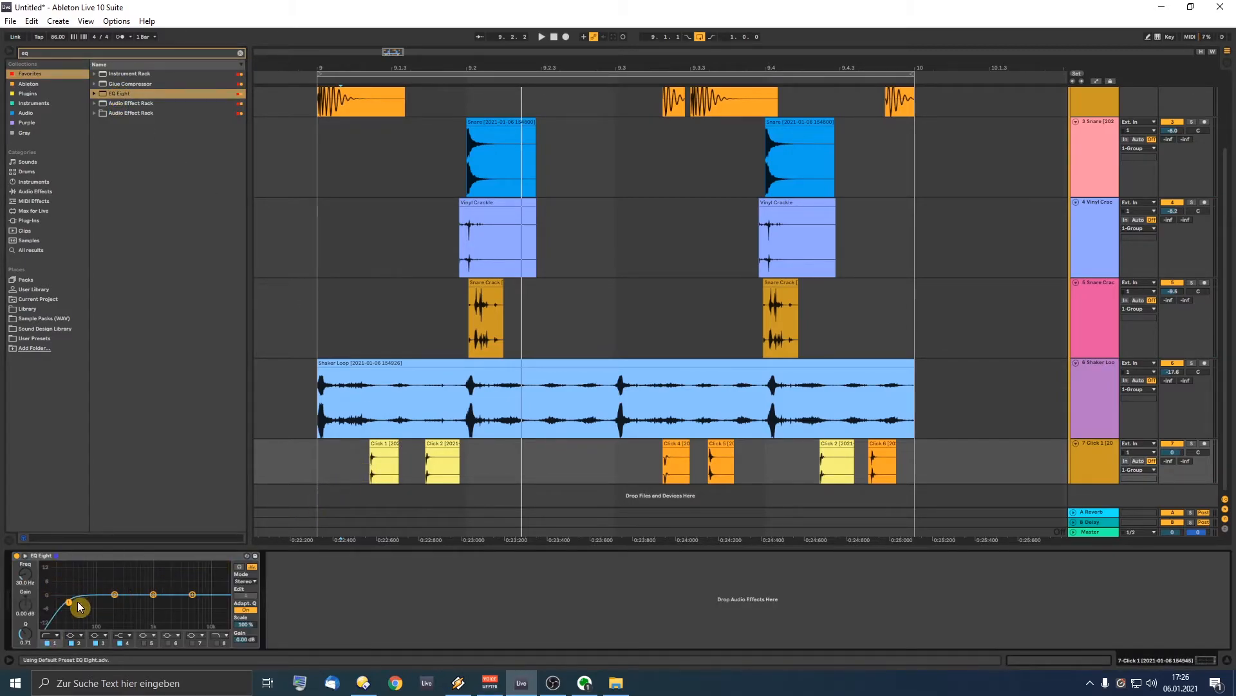
Step: Lower the EQ low cut to about 206 Hz and the Click track to about -13 dB
key(space)
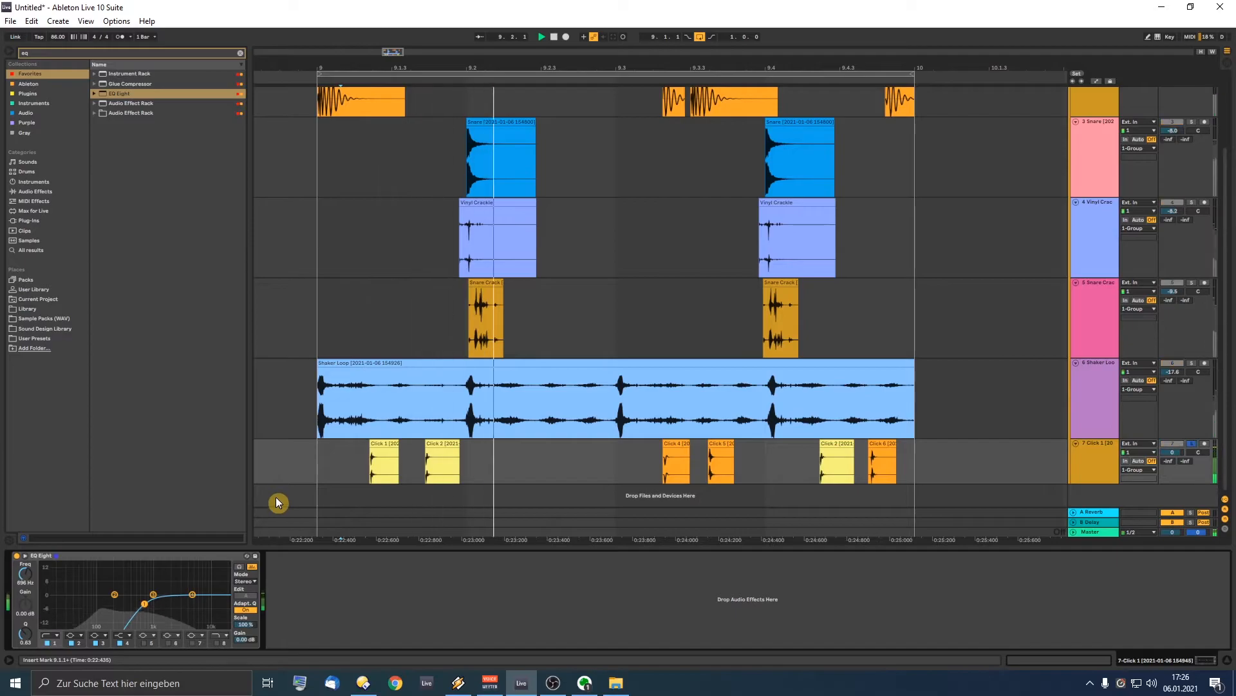
drag(143, 610, 114, 604)
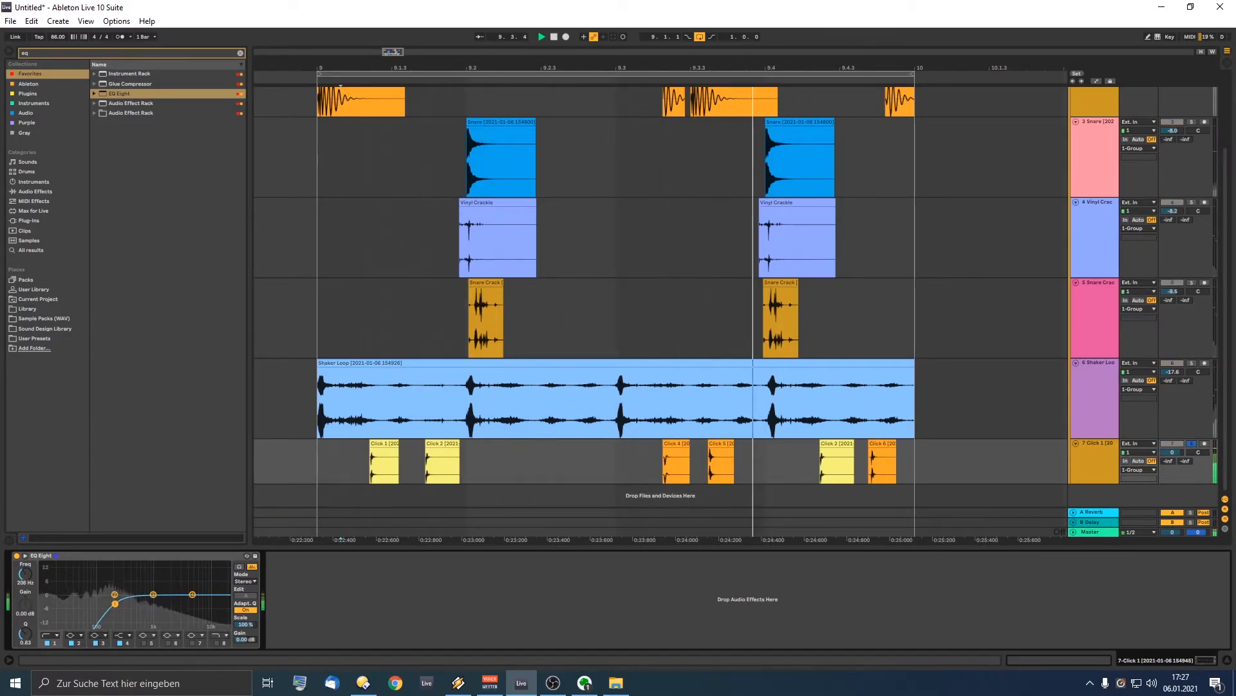
drag(1172, 451, 1173, 499)
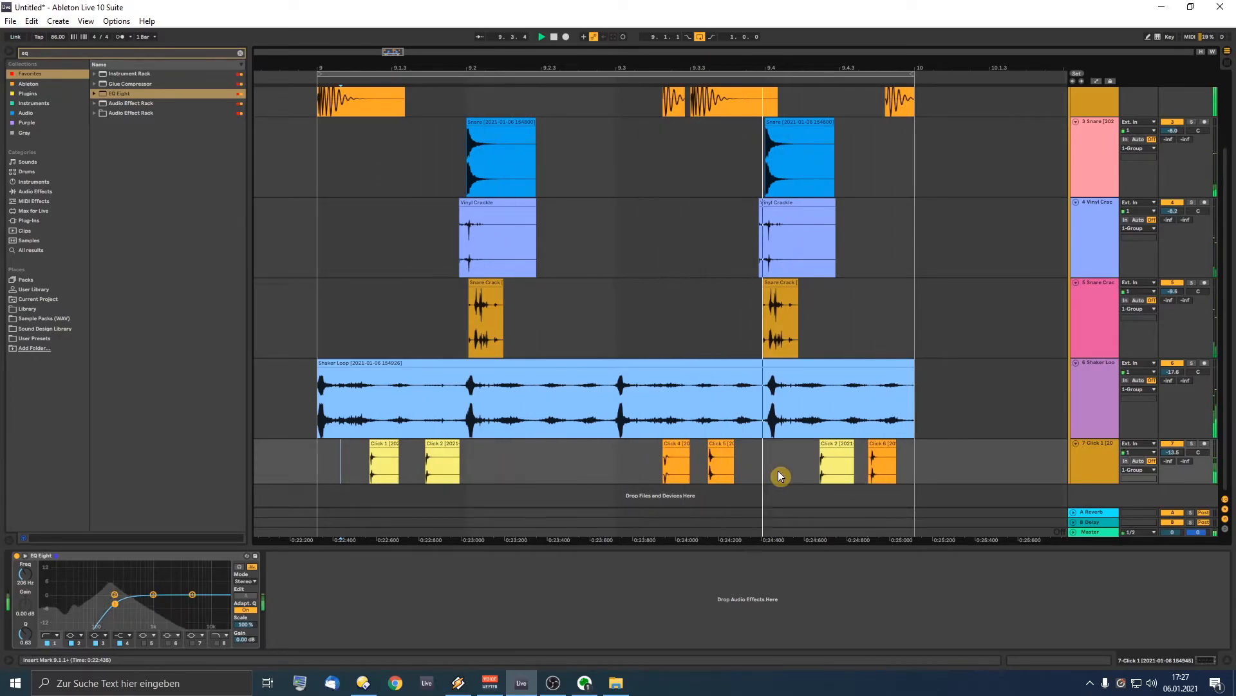
Step: Nudge the Click 5 clip slightly later and audition the soloed Click track
click(716, 447)
drag(717, 448, 718, 447)
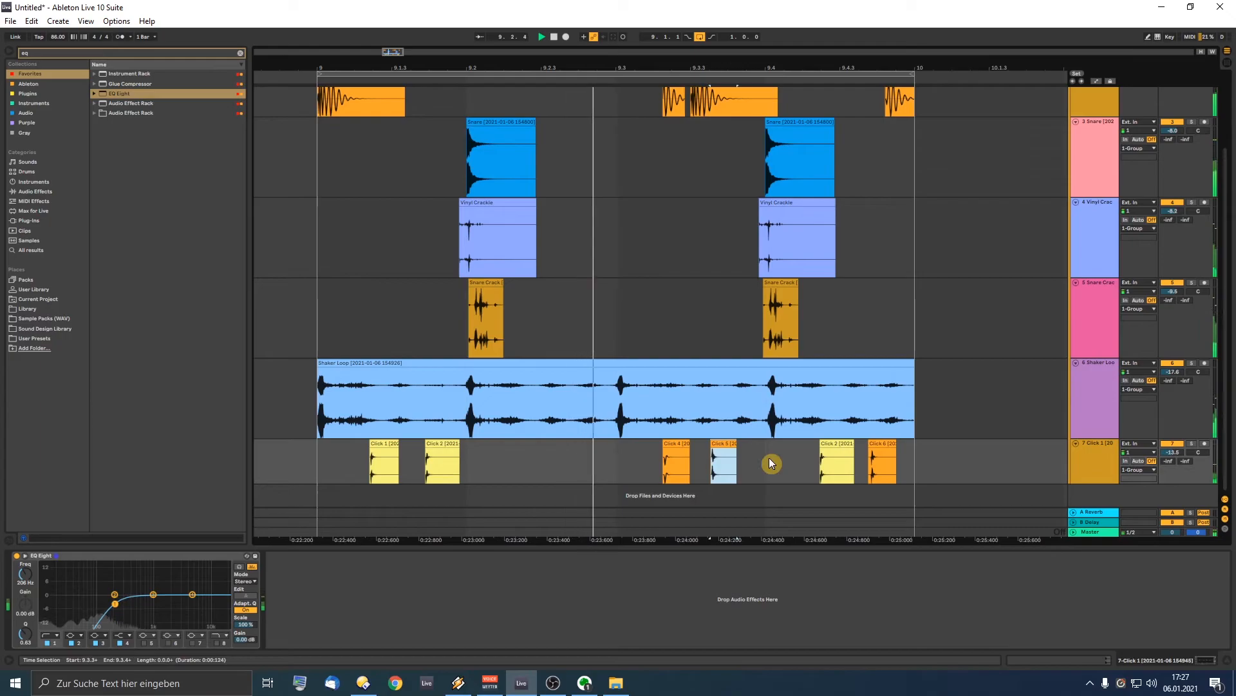
click(1191, 443)
click(721, 462)
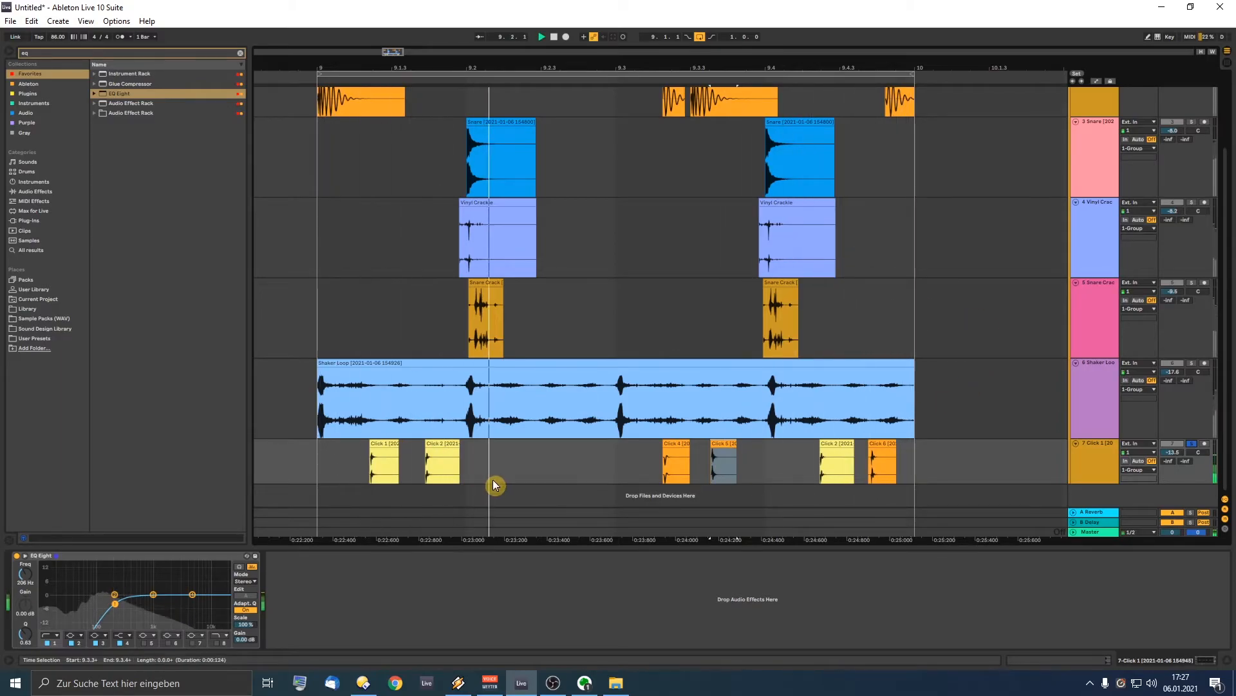
key(space)
Step: Raise the EQ low cut to about 240 Hz and play from 8.4.4 unsoloed
click(487, 461)
drag(114, 607, 119, 605)
click(553, 461)
click(1193, 444)
click(305, 459)
key(space)
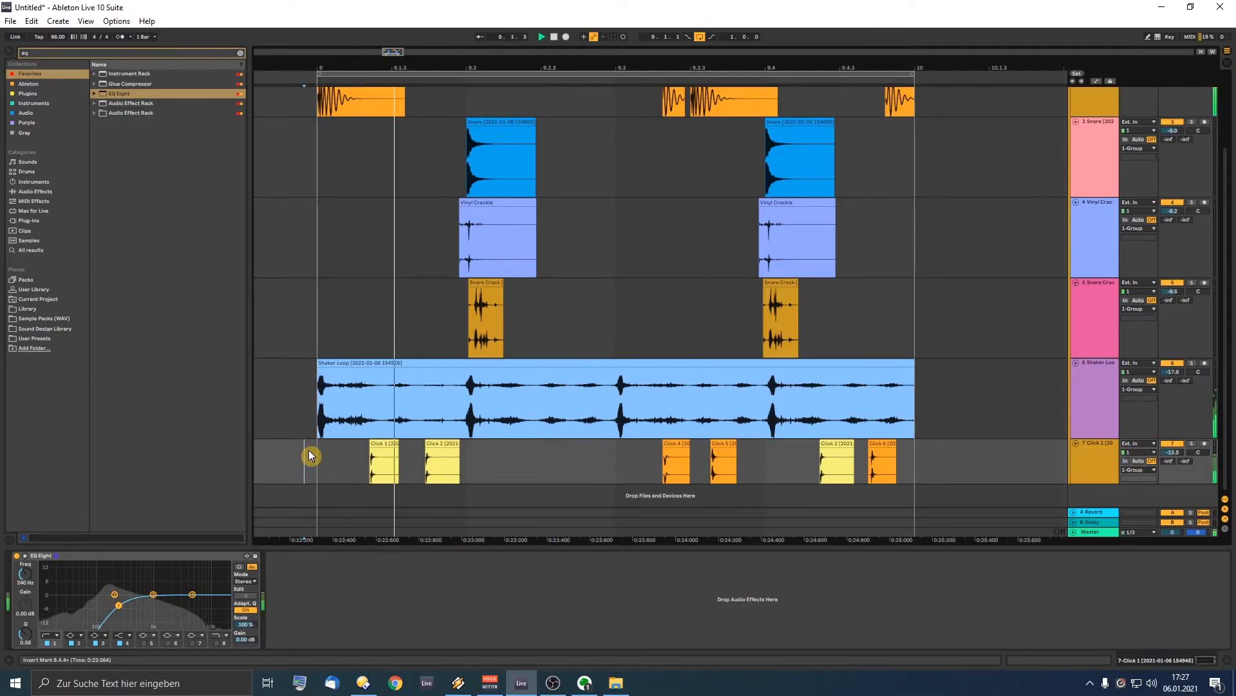
Step: Retune the EQ low cut to 167 Hz and set the Click track volume to -22.1 dB
click(1097, 458)
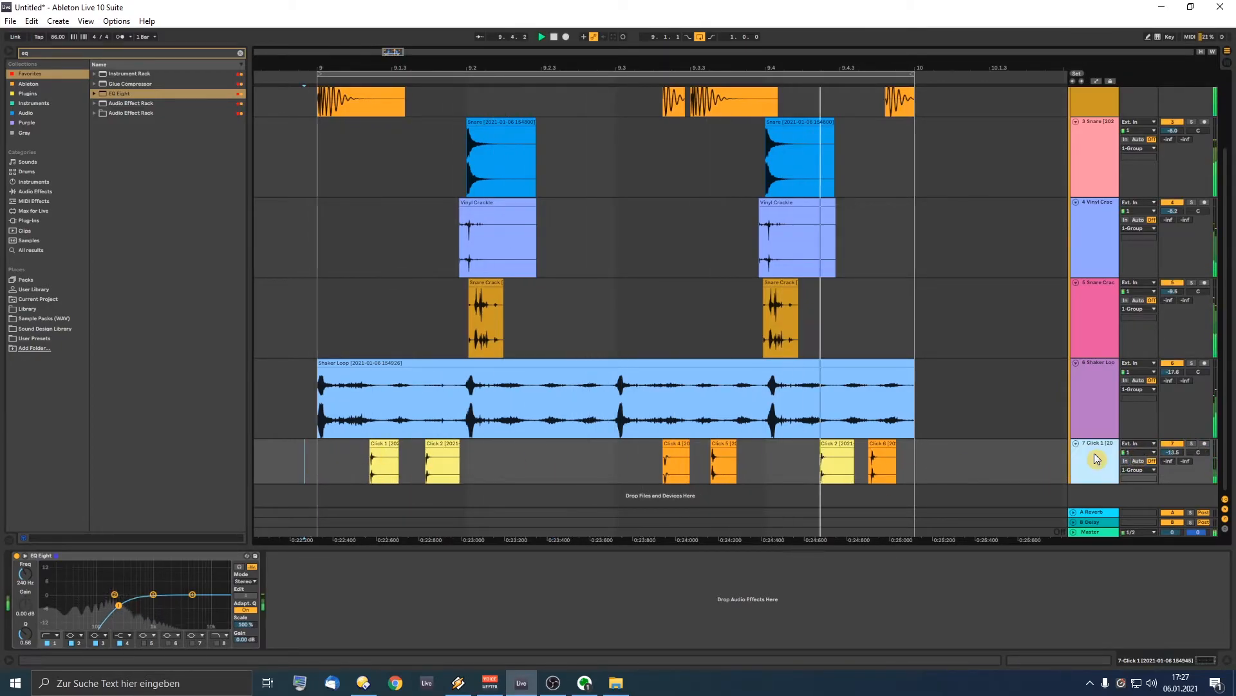
mouse_move(118, 605)
mouse_down()
mouse_move(131, 604)
mouse_move(110, 590)
mouse_up()
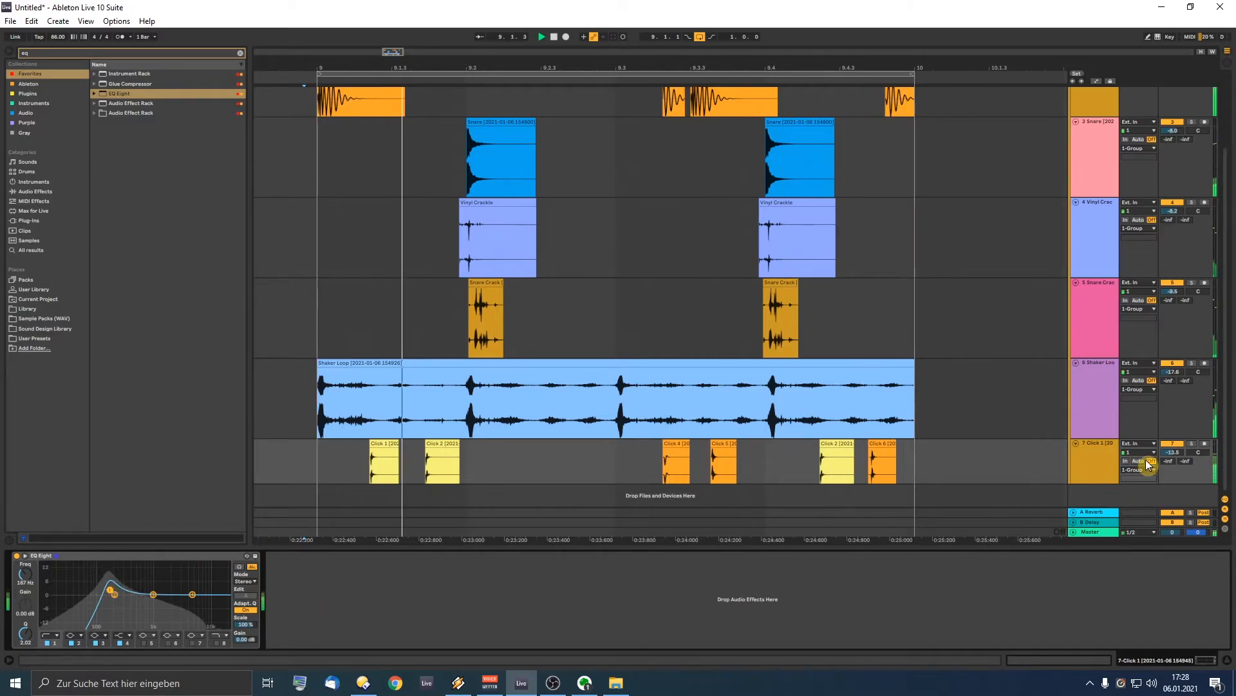
click(1192, 444)
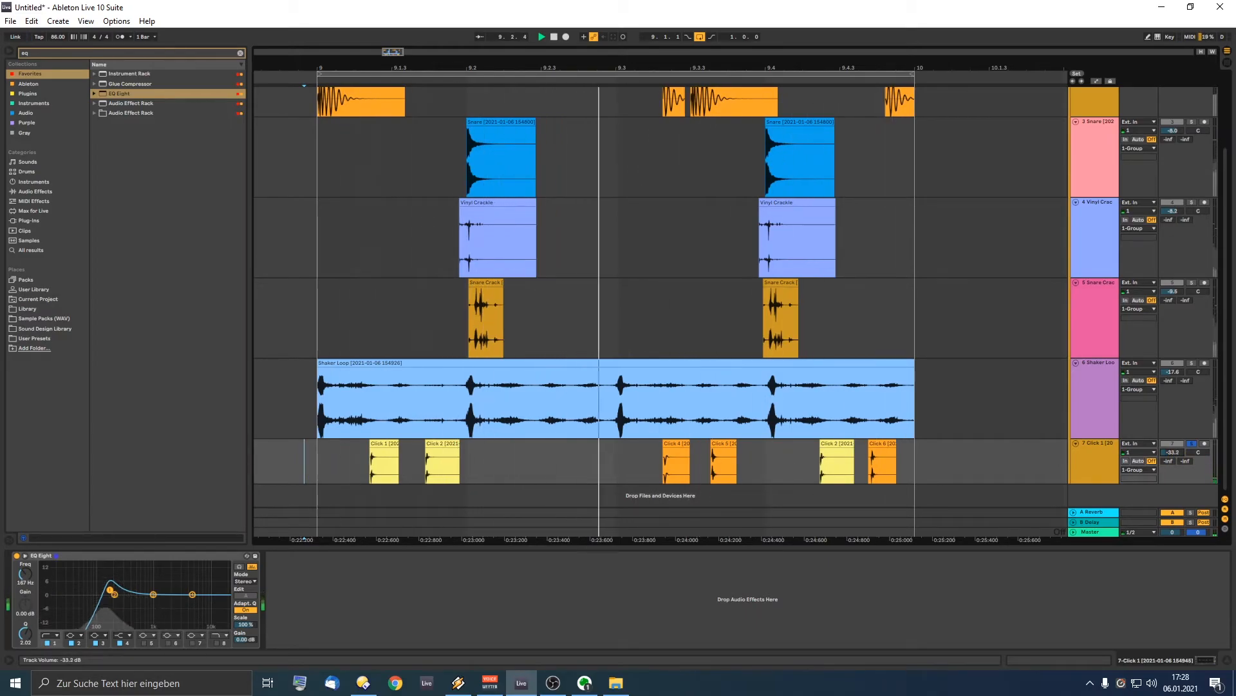
click(1192, 444)
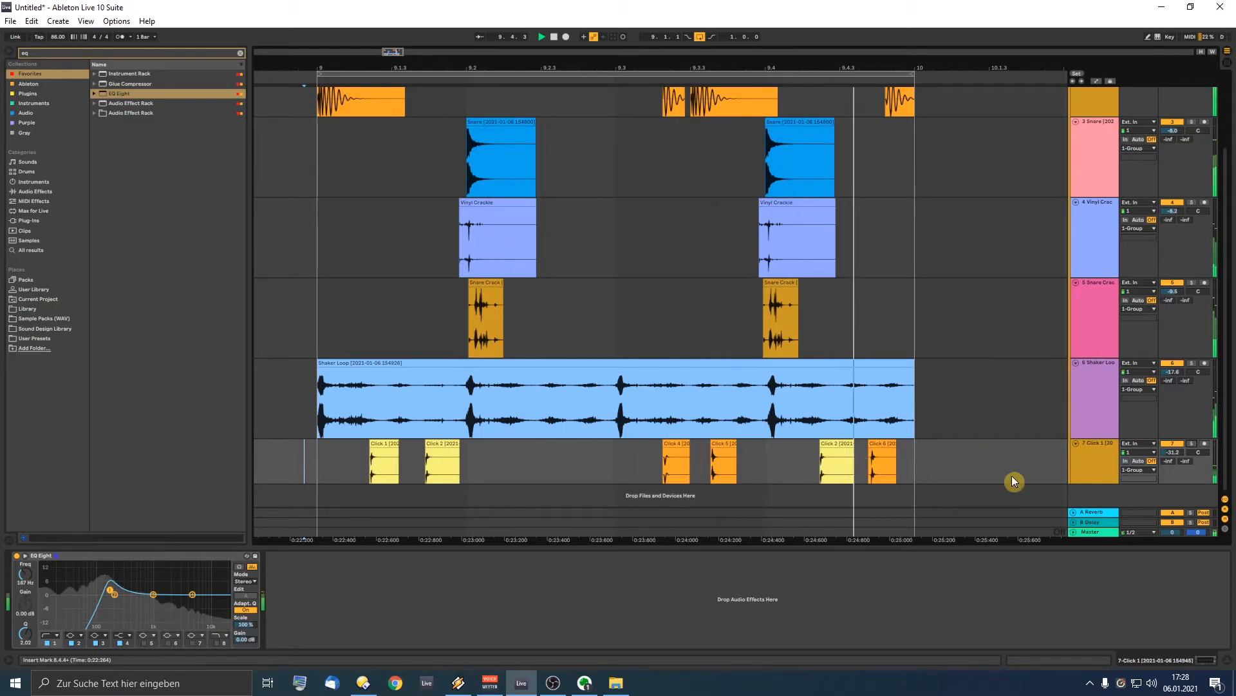
drag(1180, 454, 1180, 439)
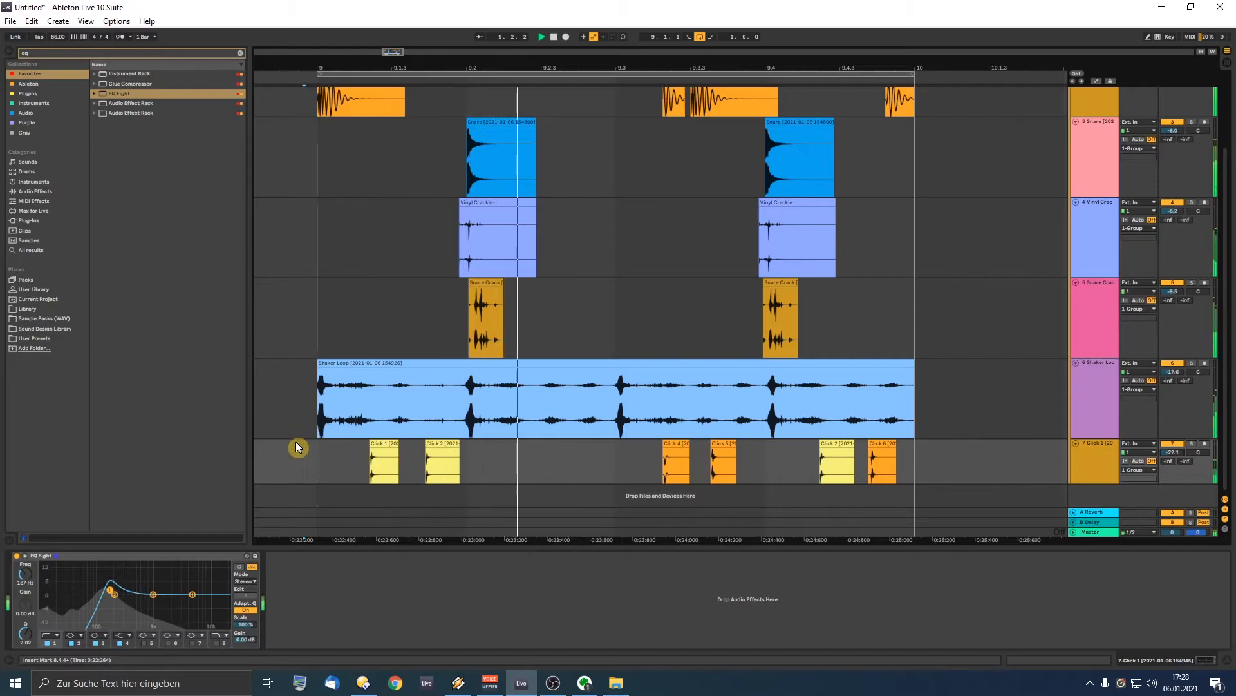
click(588, 461)
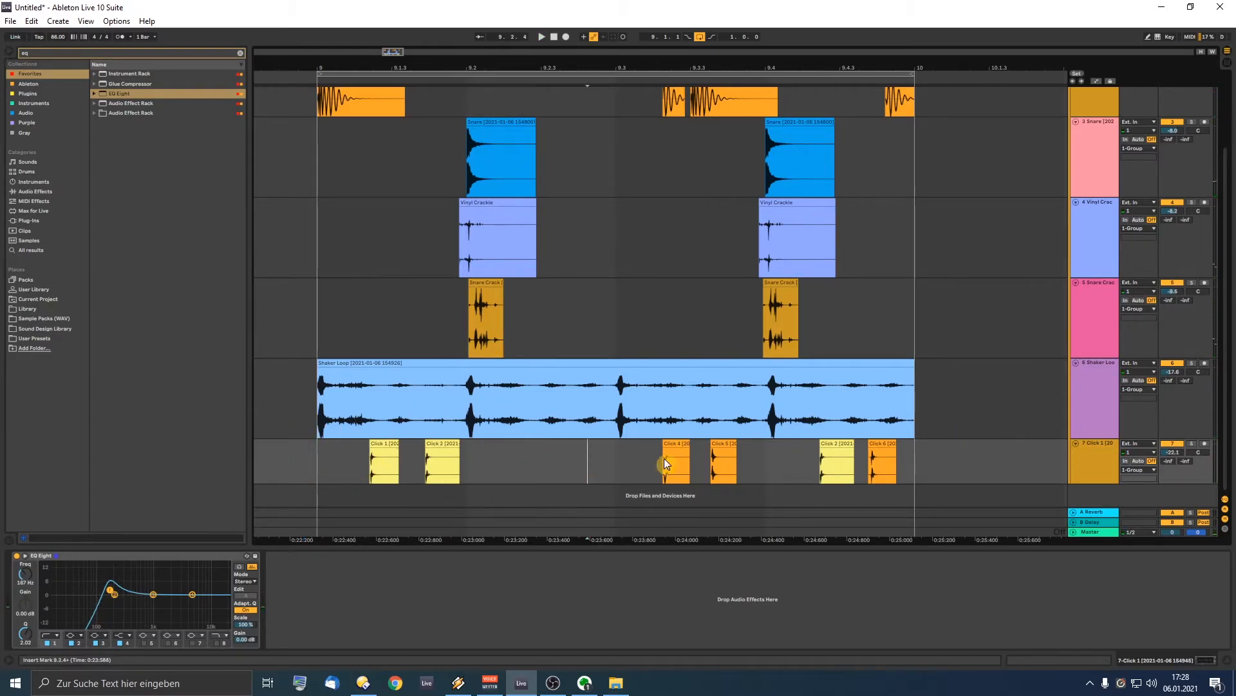
click(1087, 464)
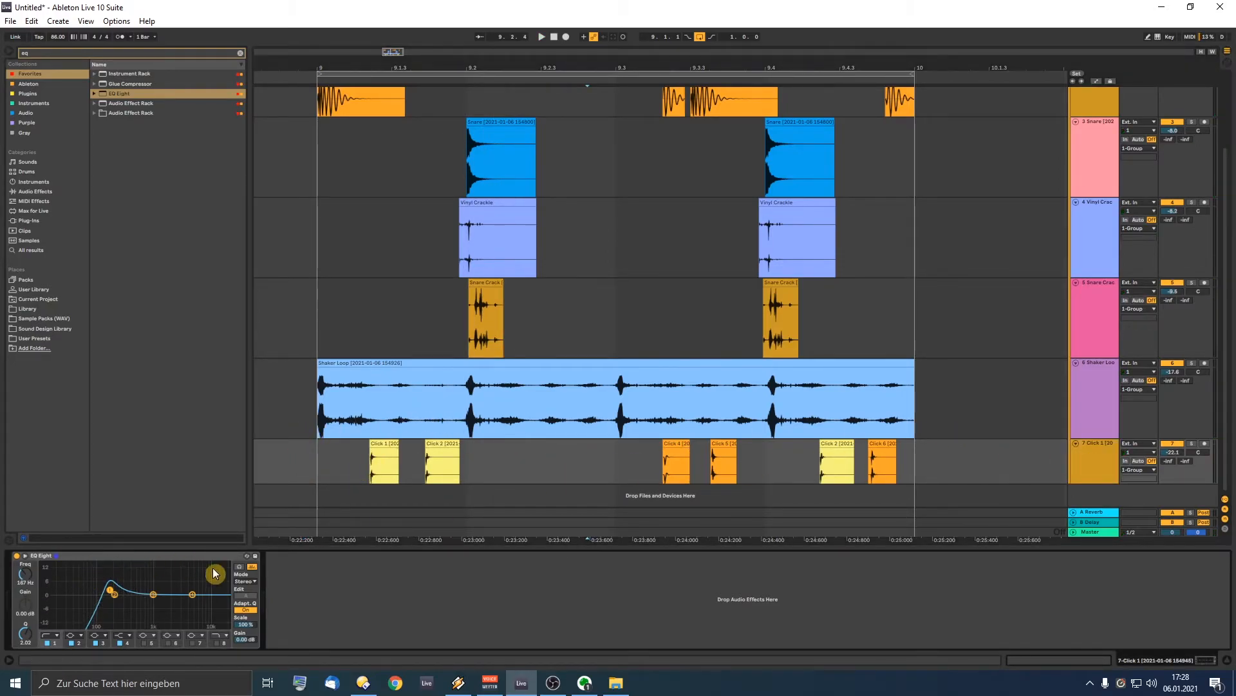
click(52, 56)
Step: Load Delay after EQ Eight on the Click track and start playback
text(dela)
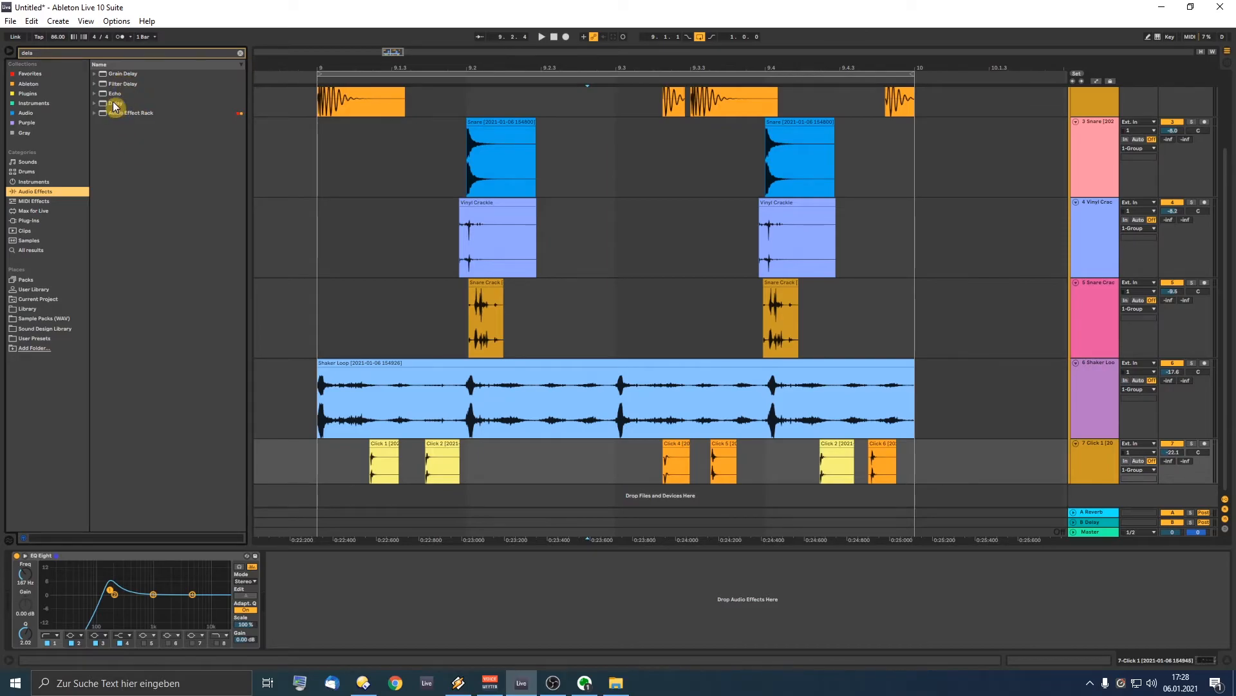
click(116, 103)
click(350, 456)
key(space)
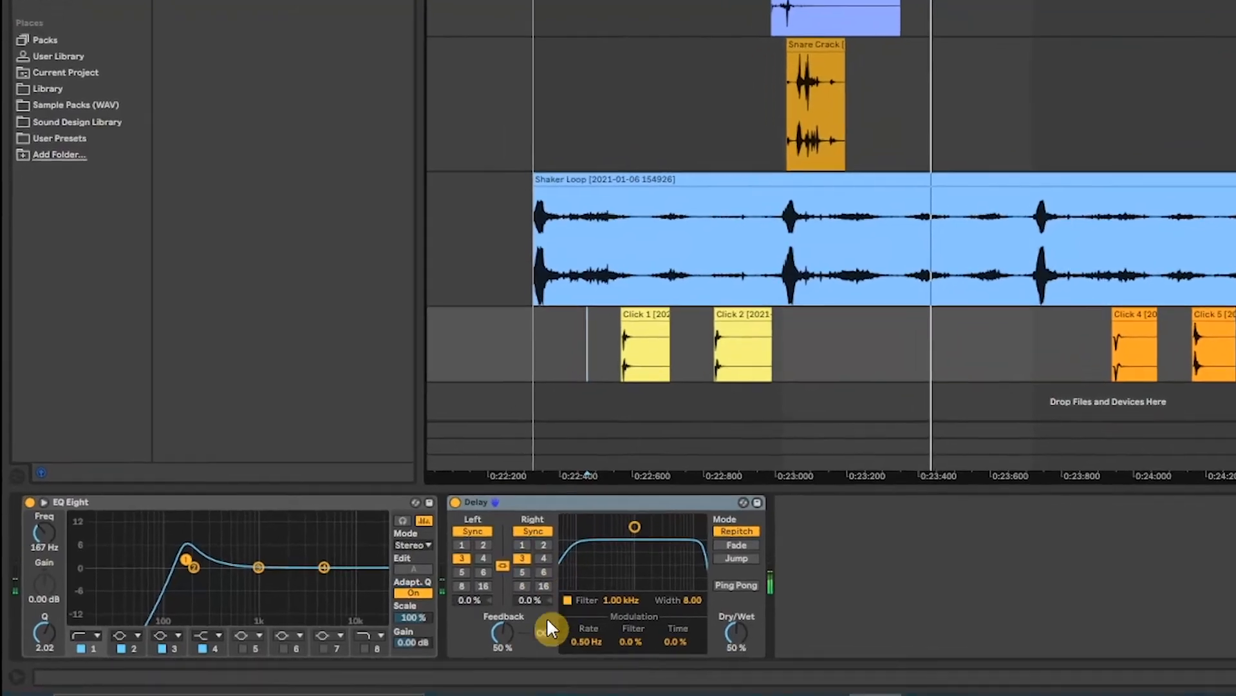
Step: Set the Delay feedback to 0% and both delay divisions to 1
drag(348, 631, 348, 673)
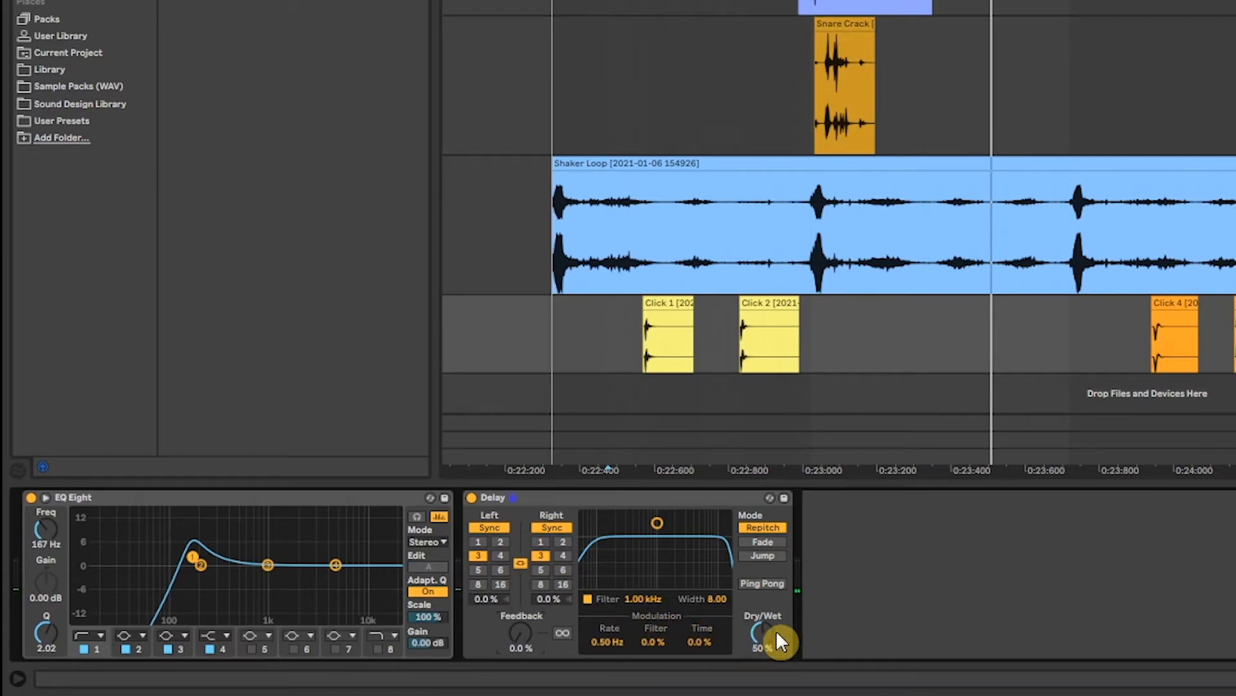
drag(764, 631, 763, 676)
drag(764, 631, 764, 630)
click(482, 542)
click(541, 541)
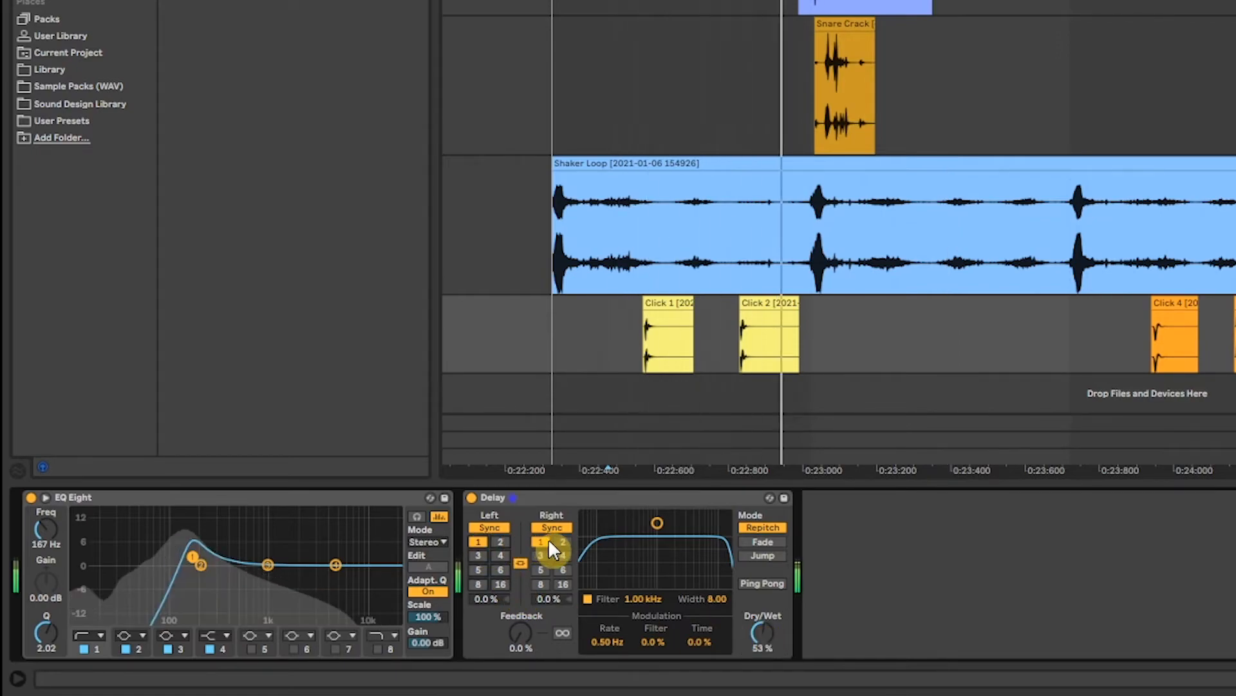
Step: Switch both delay times to milliseconds at 9.27 ms with 100% dry/wet
click(484, 531)
click(533, 528)
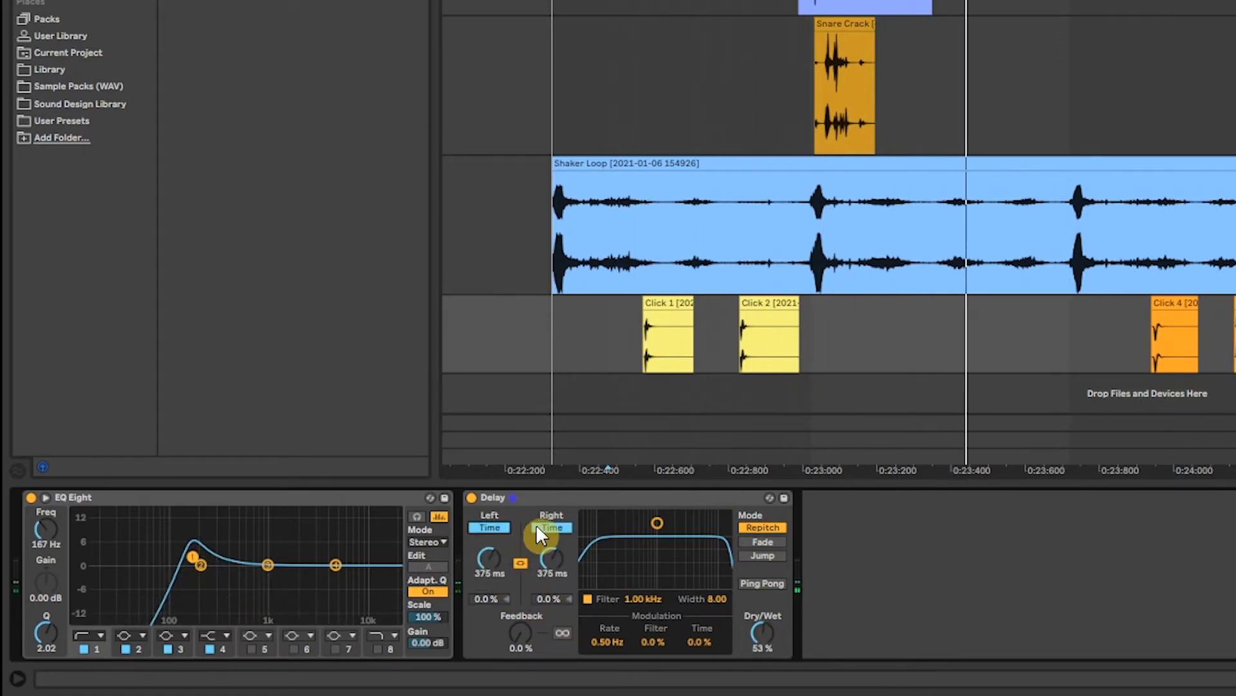
drag(483, 567, 481, 558)
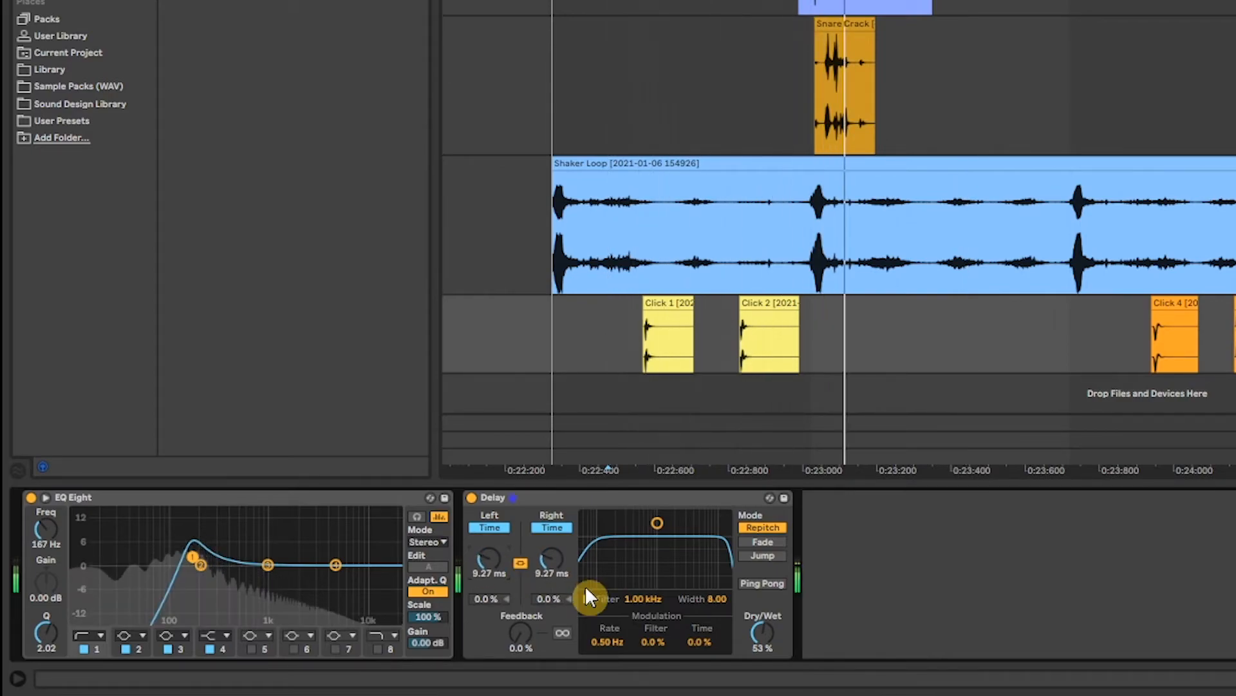
drag(752, 622, 763, 615)
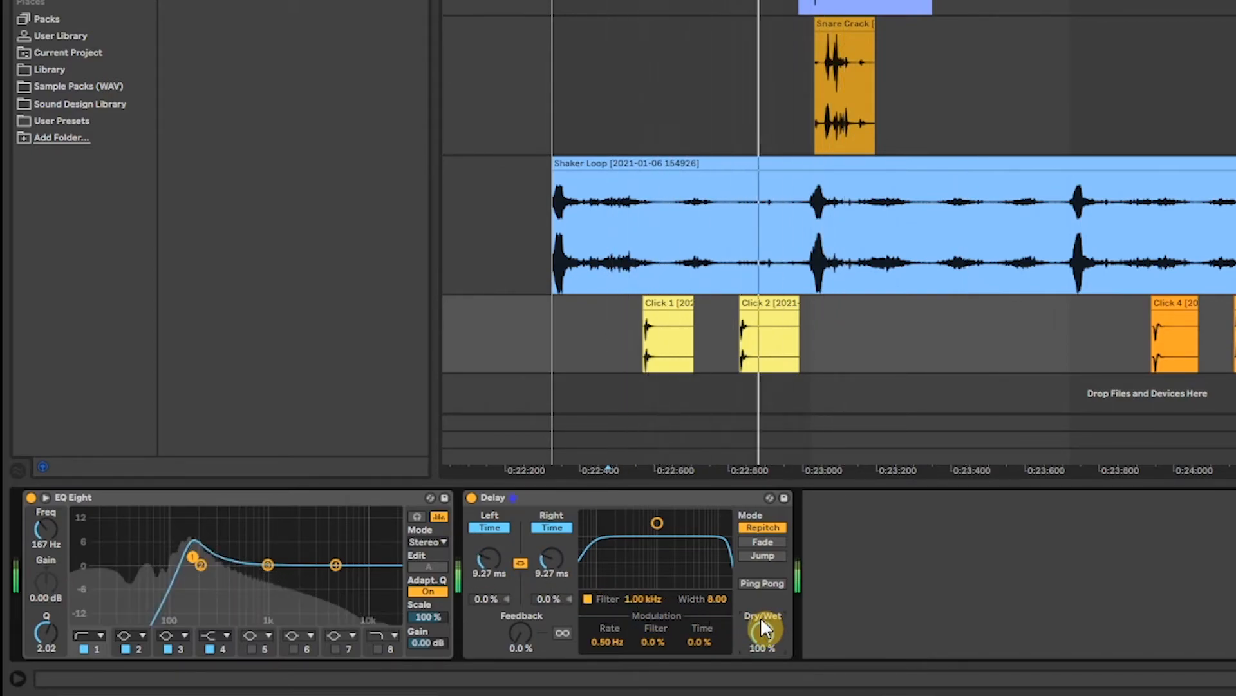
click(586, 497)
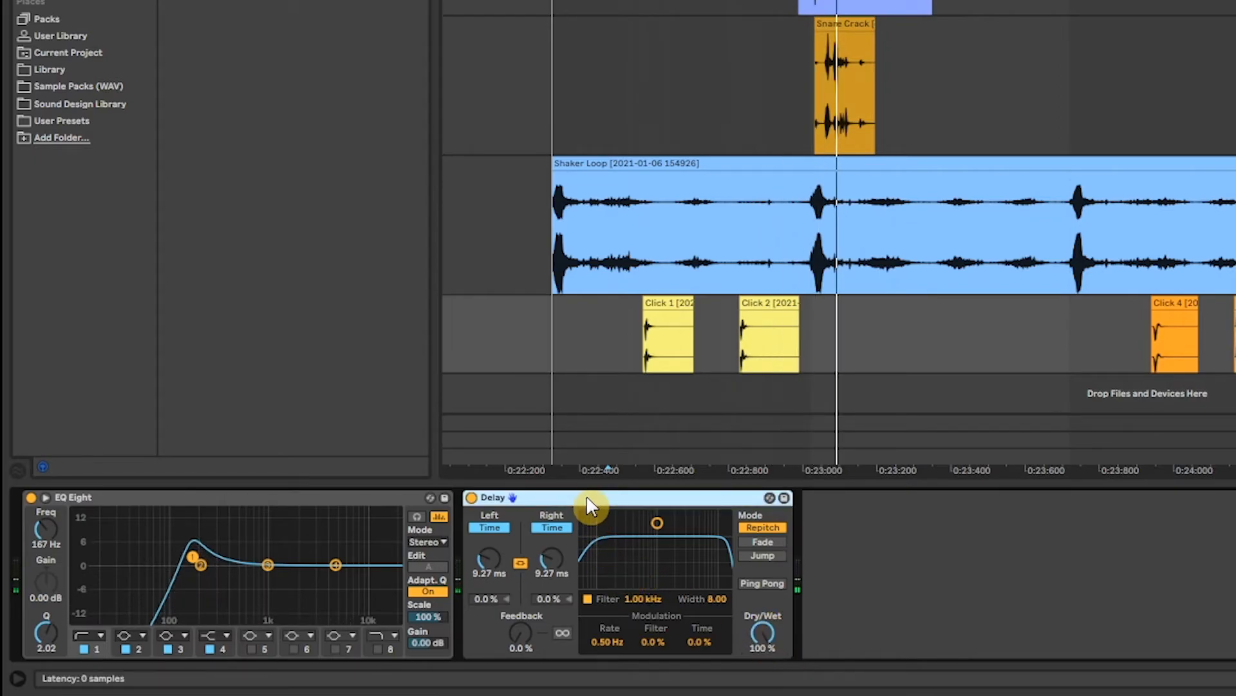
Step: Group the Delay into an Audio Effect Rack and show its chain list
key(ctrl+g)
click(470, 528)
click(509, 541)
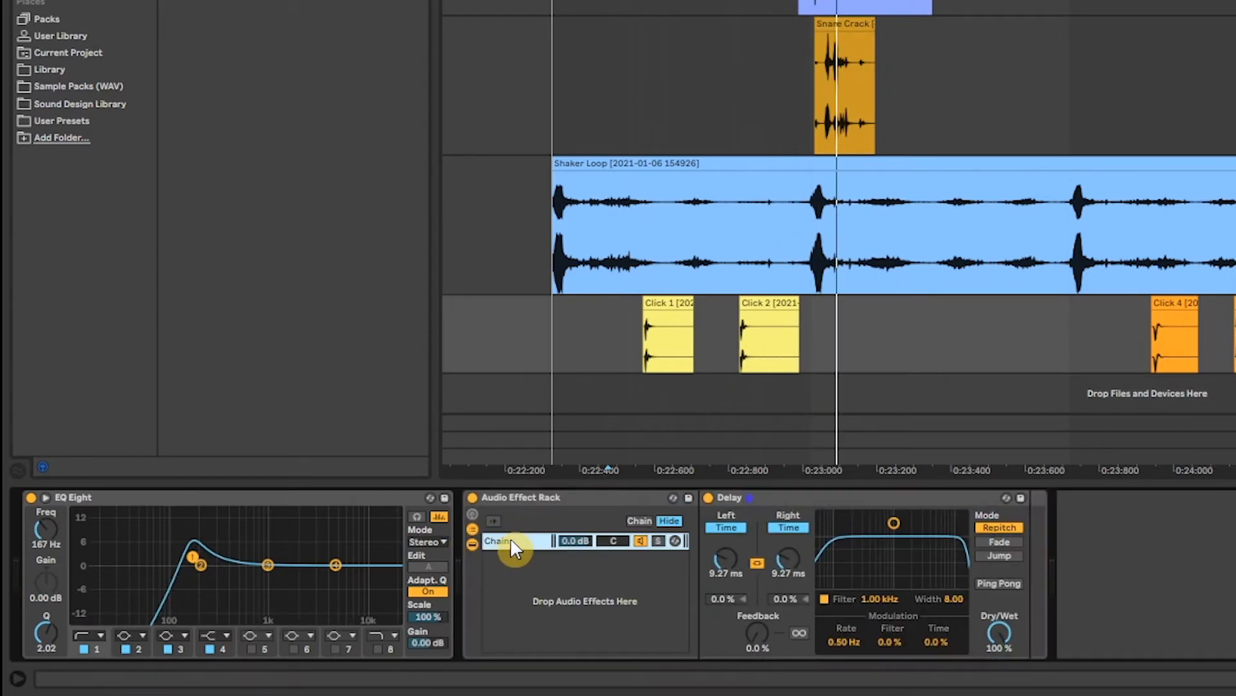
key(ctrl+t)
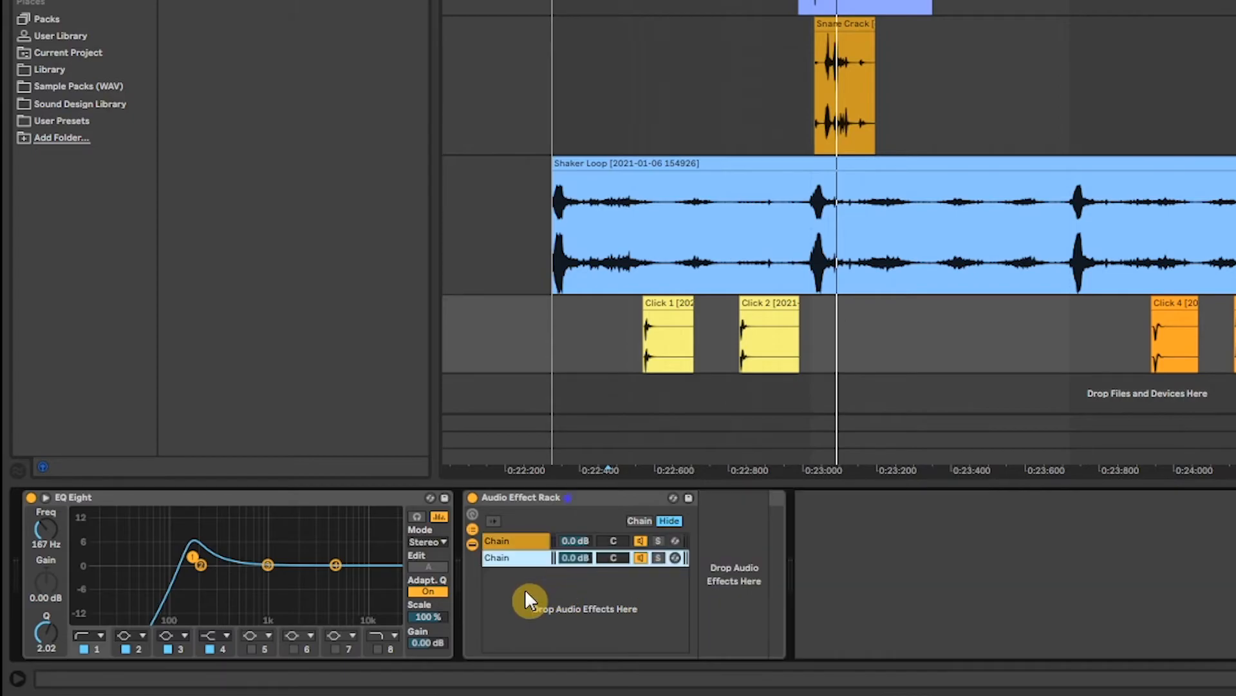
key(Delete)
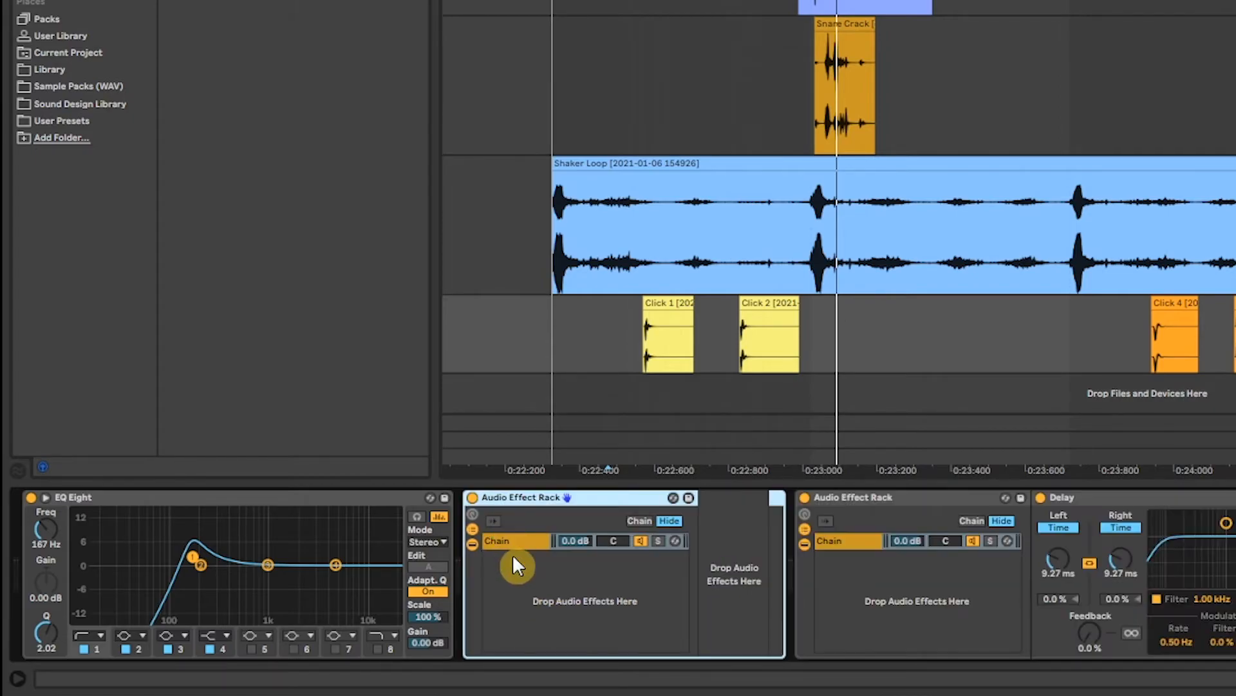
key(ctrl+z)
Step: Reorder the two rack chains and audition each by soloing
drag(505, 560, 510, 540)
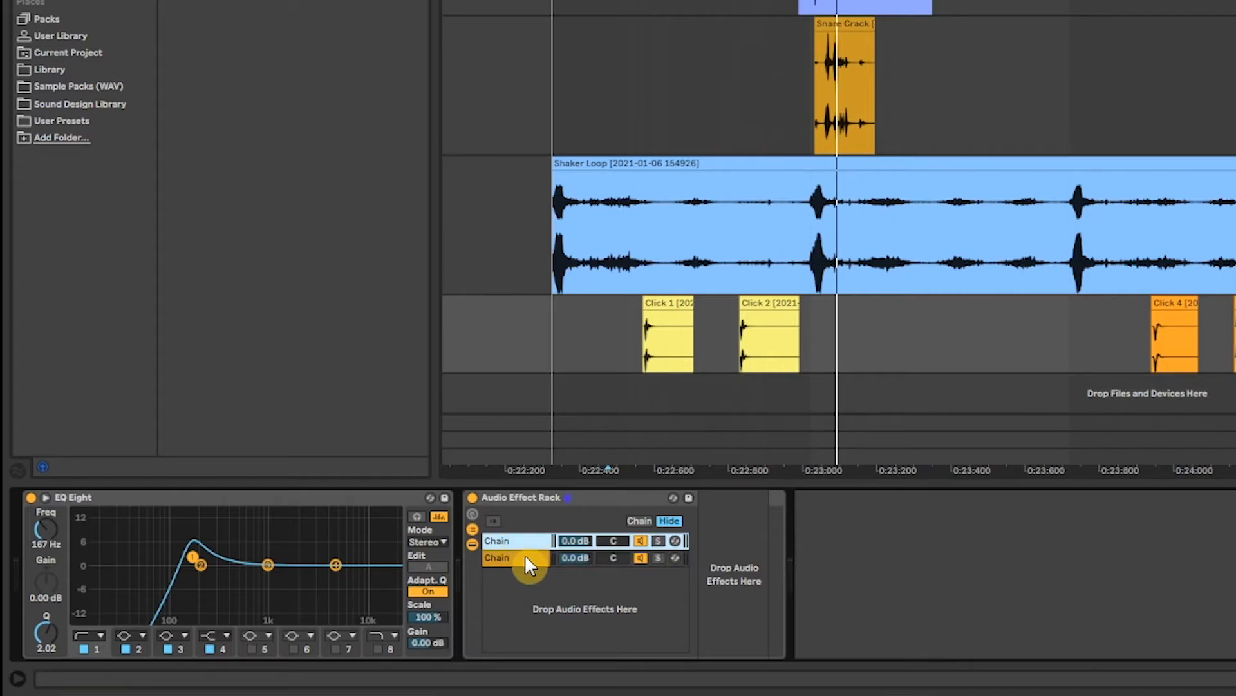
click(526, 557)
click(657, 541)
key(space)
key(space)
click(657, 557)
key(space)
key(space)
click(657, 542)
click(657, 542)
key(space)
key(space)
Step: Set the second chain's delay to 5.51 ms and pan the chains 50L and 50R
key(space)
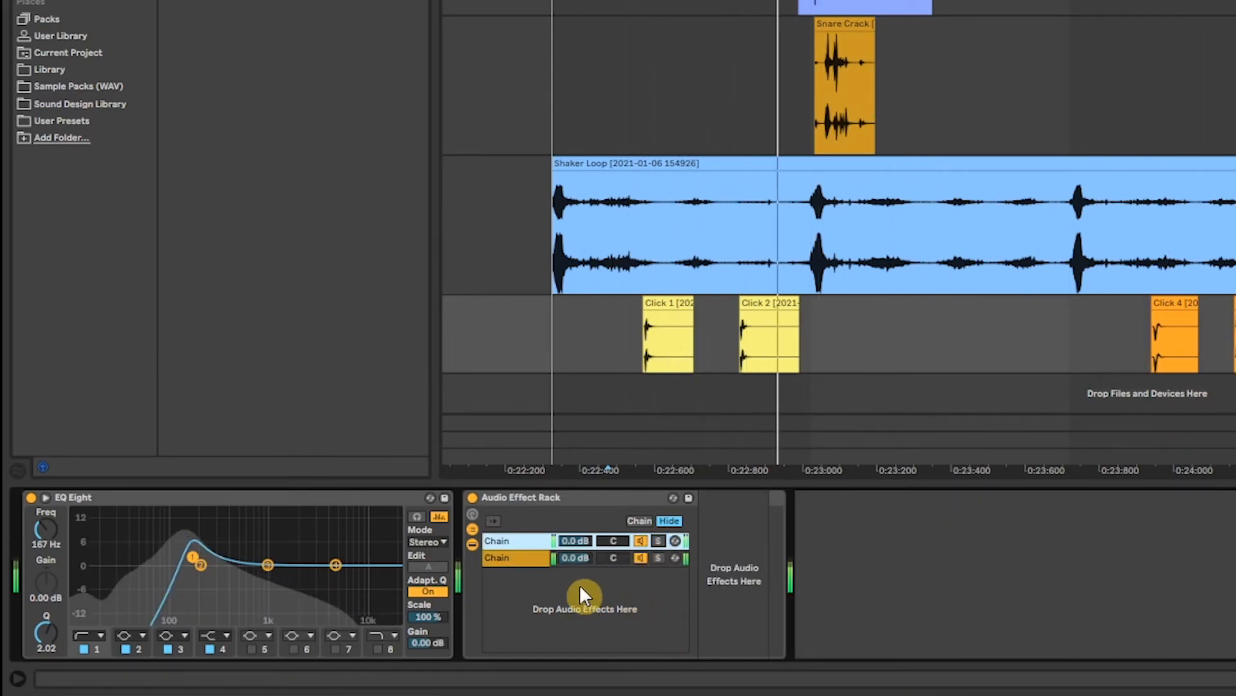
click(524, 558)
key(space)
key(space)
drag(788, 570, 789, 596)
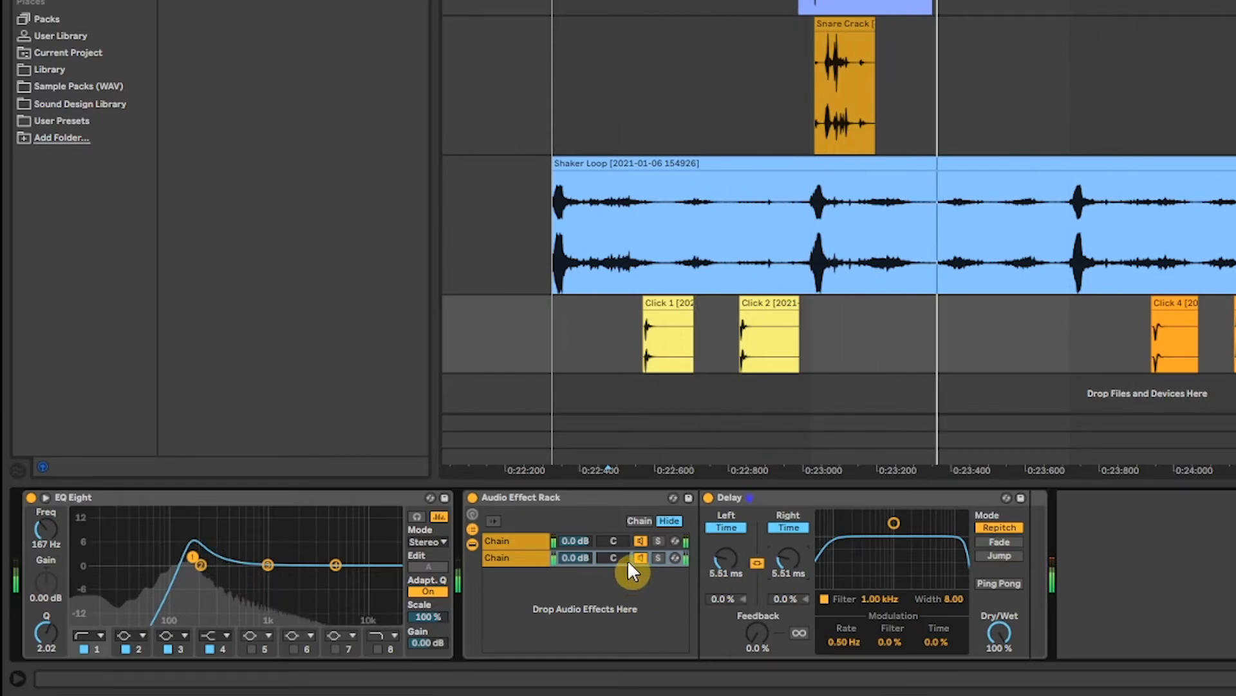
mouse_move(602, 542)
mouse_down()
mouse_move(601, 566)
mouse_move(614, 535)
mouse_up()
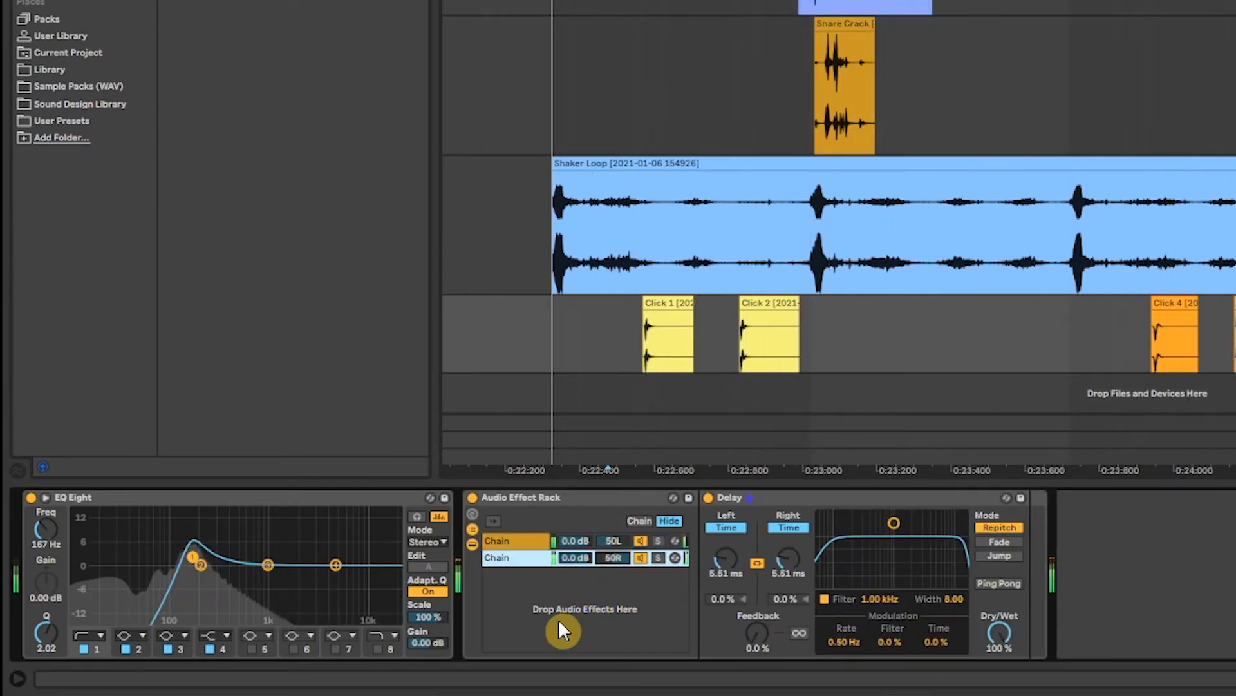
click(658, 558)
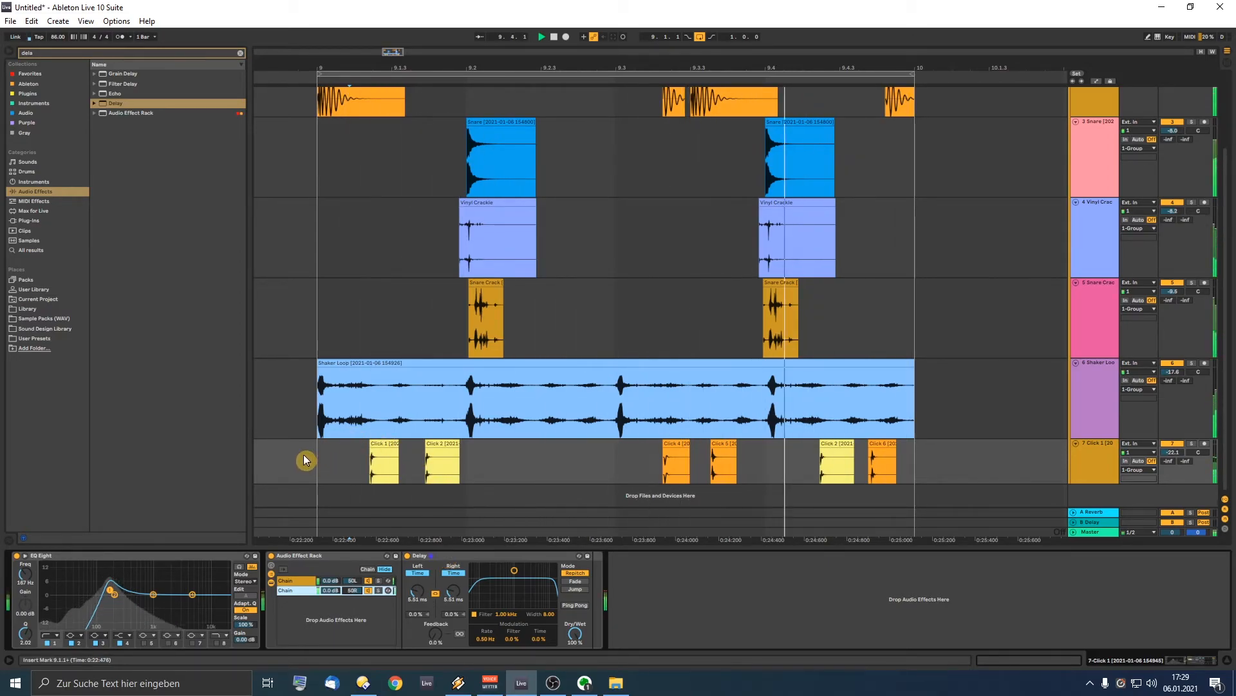
Step: Restart playback from the Snare Crack lane and lower the Click 1 track's volume below -22.1 dB
key(space)
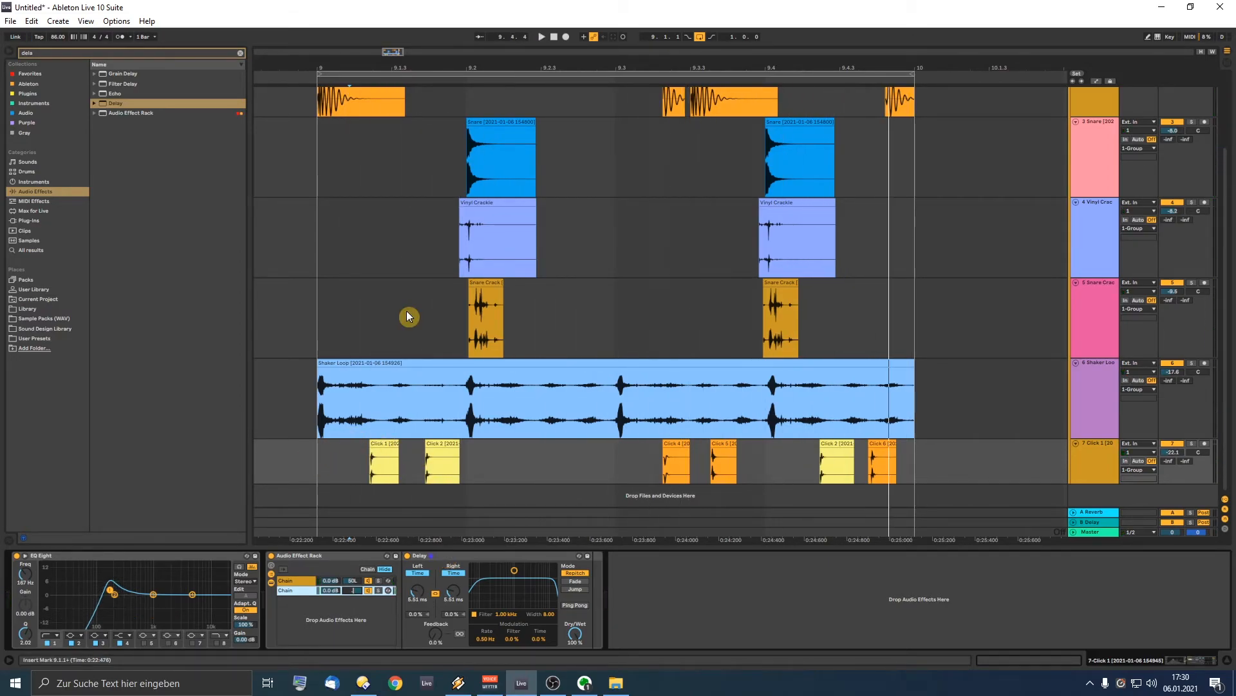
click(295, 297)
key(space)
scroll(362, 314, up, 3)
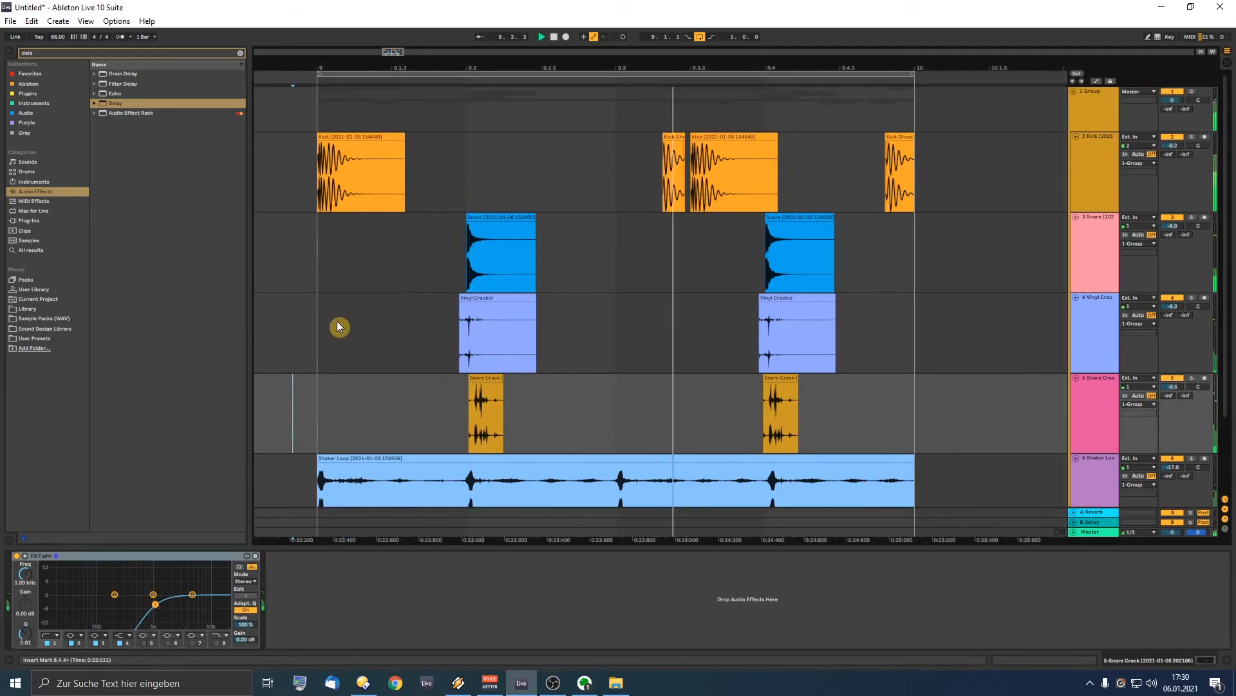
click(526, 172)
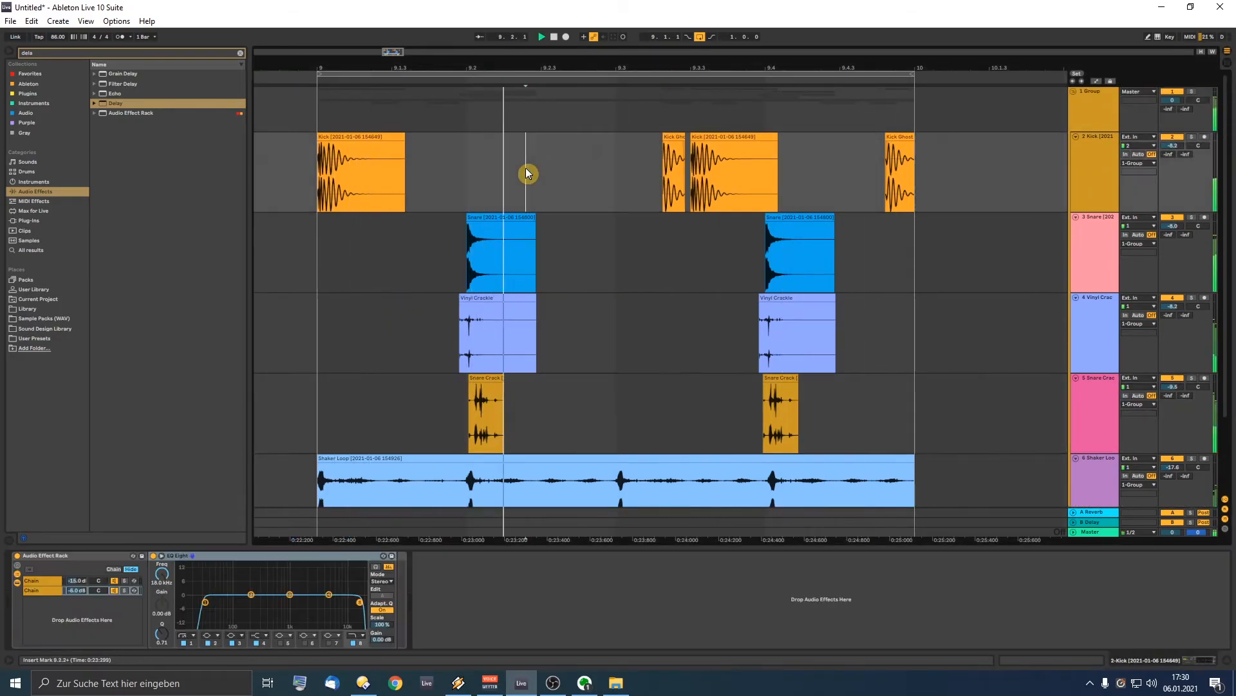
scroll(624, 292, down, 3)
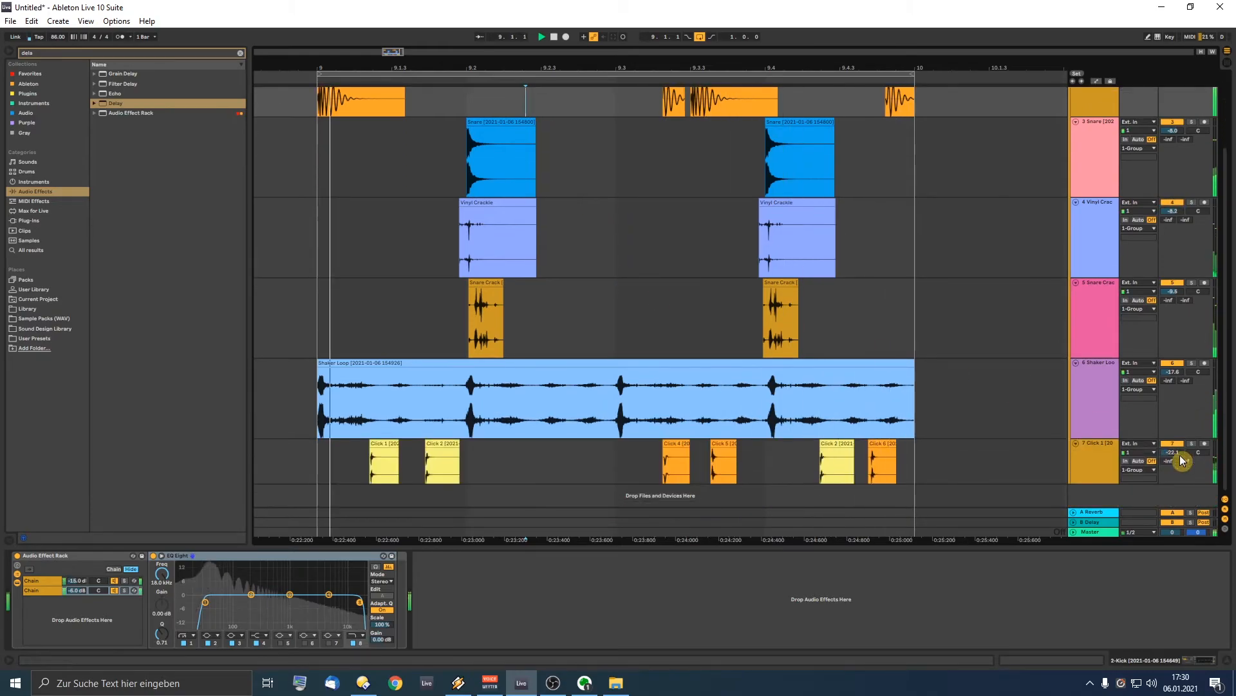
mouse_move(1175, 458)
mouse_down()
mouse_move(1176, 468)
mouse_move(1173, 445)
mouse_up()
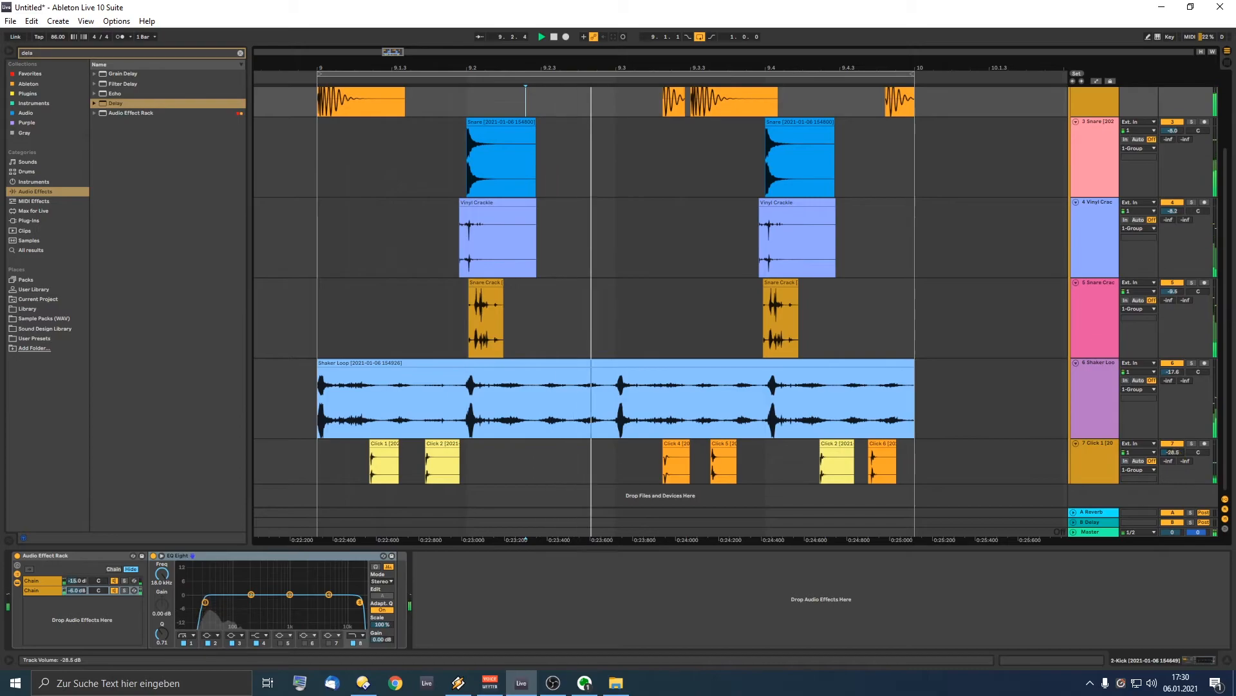
Step: Select the Kick track and solo Chain 1 of its Audio Effect Rack
scroll(414, 264, up, 3)
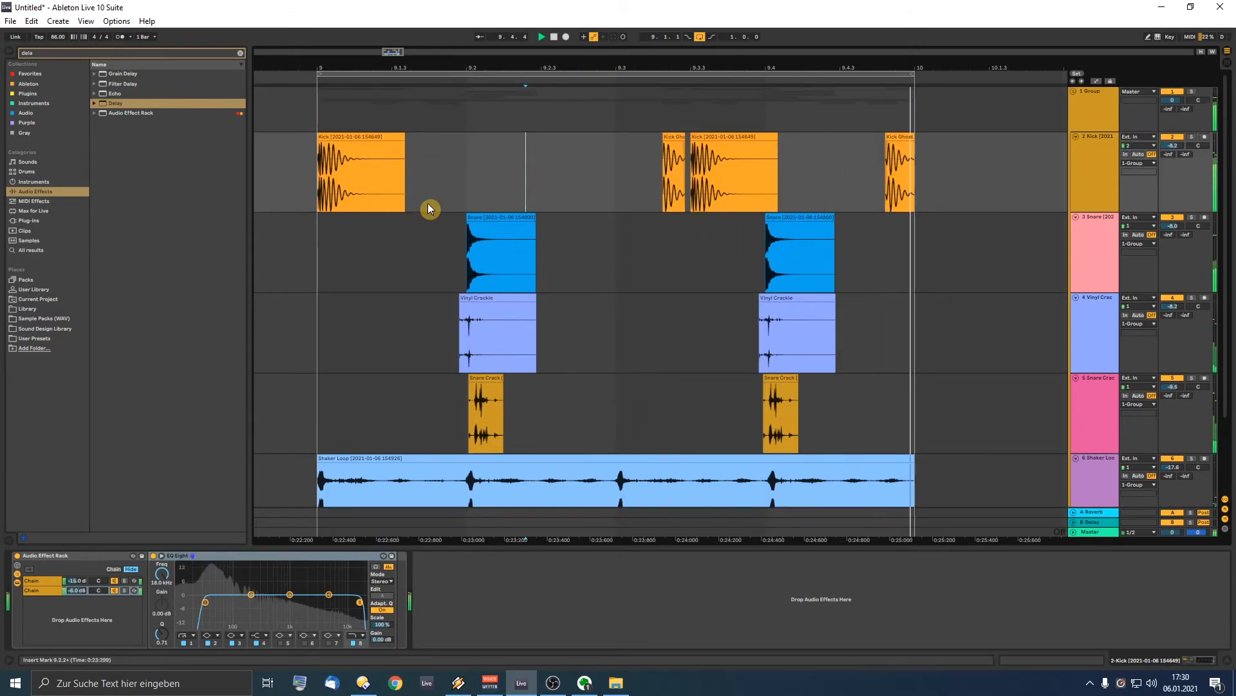
click(457, 186)
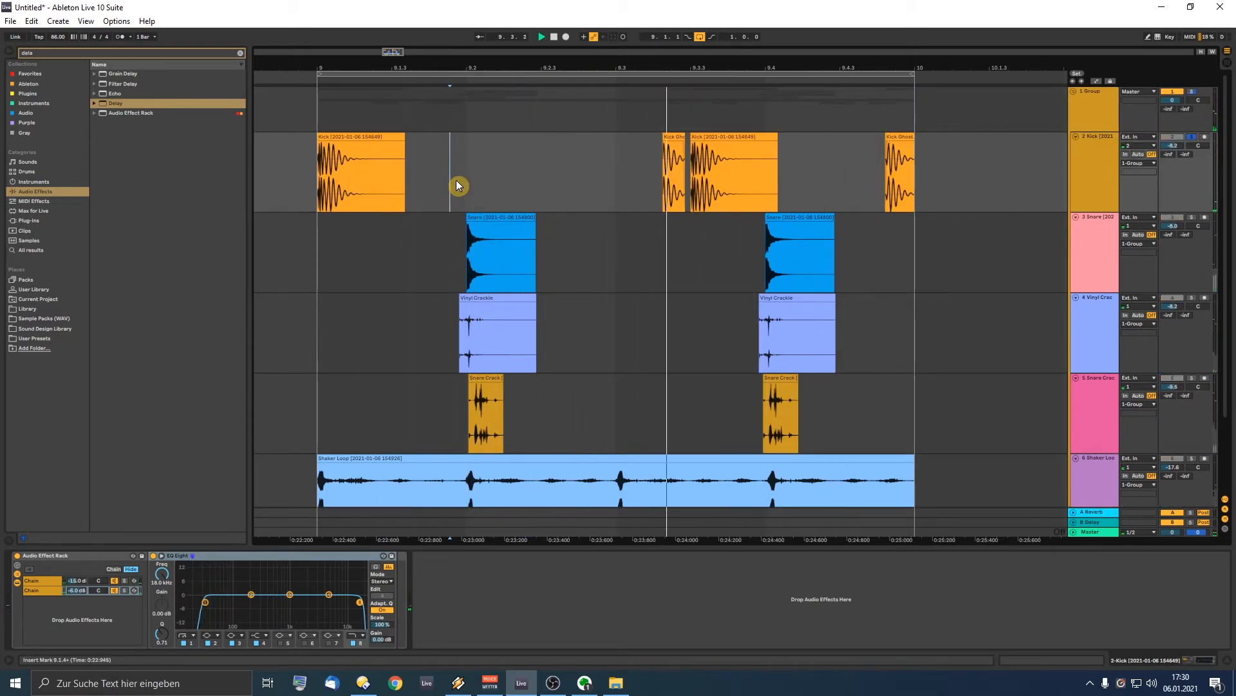
click(1106, 176)
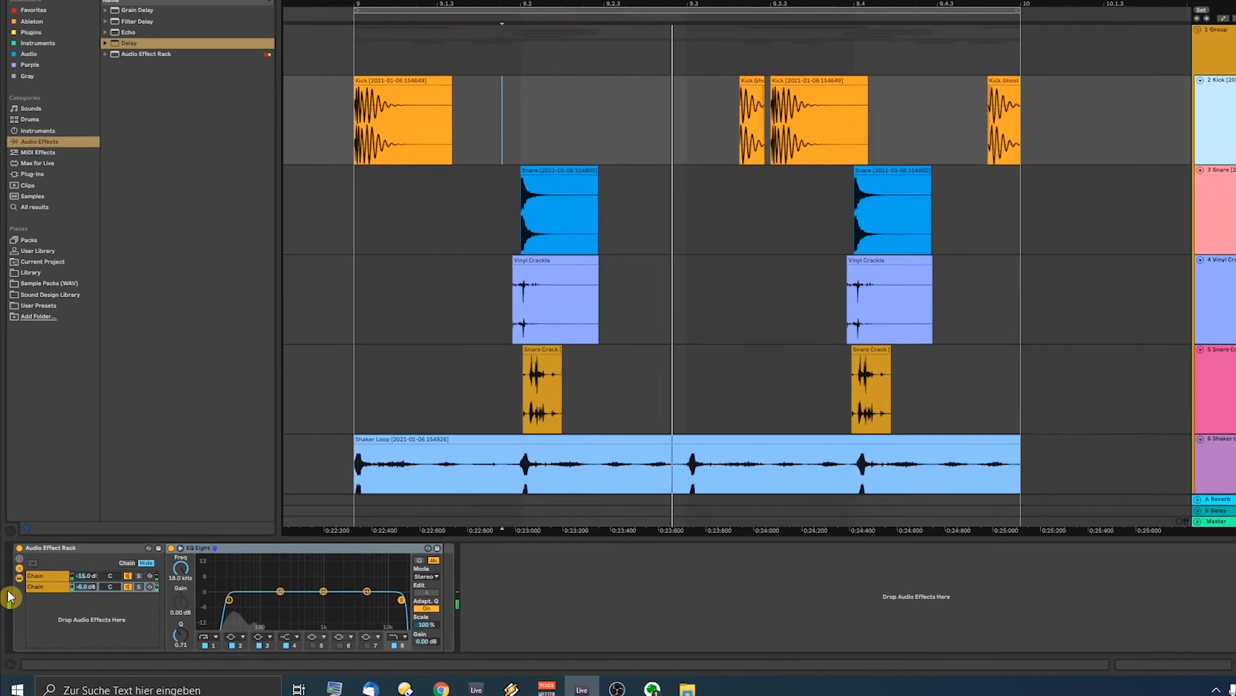
click(35, 581)
click(201, 554)
click(331, 589)
Step: Add a resonant EQ bump near 36 Hz to Kick Chain 1 and raise it to -6.5 dB
drag(331, 589, 351, 560)
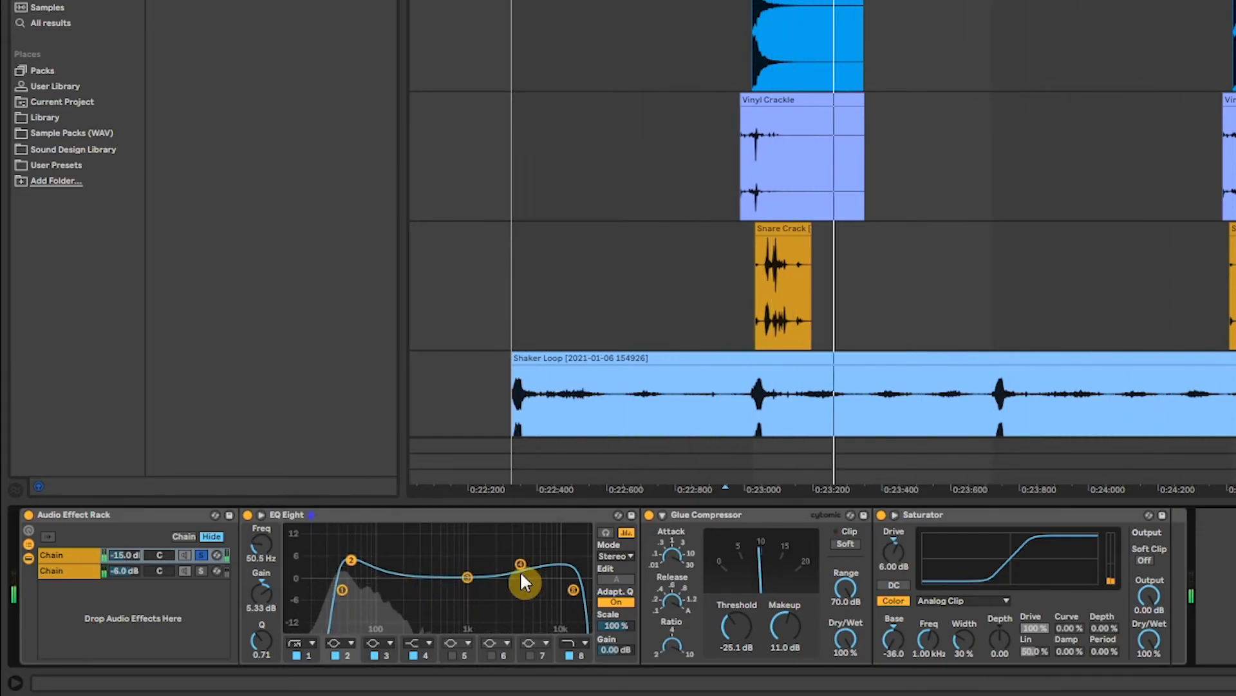
click(201, 554)
drag(127, 556, 127, 533)
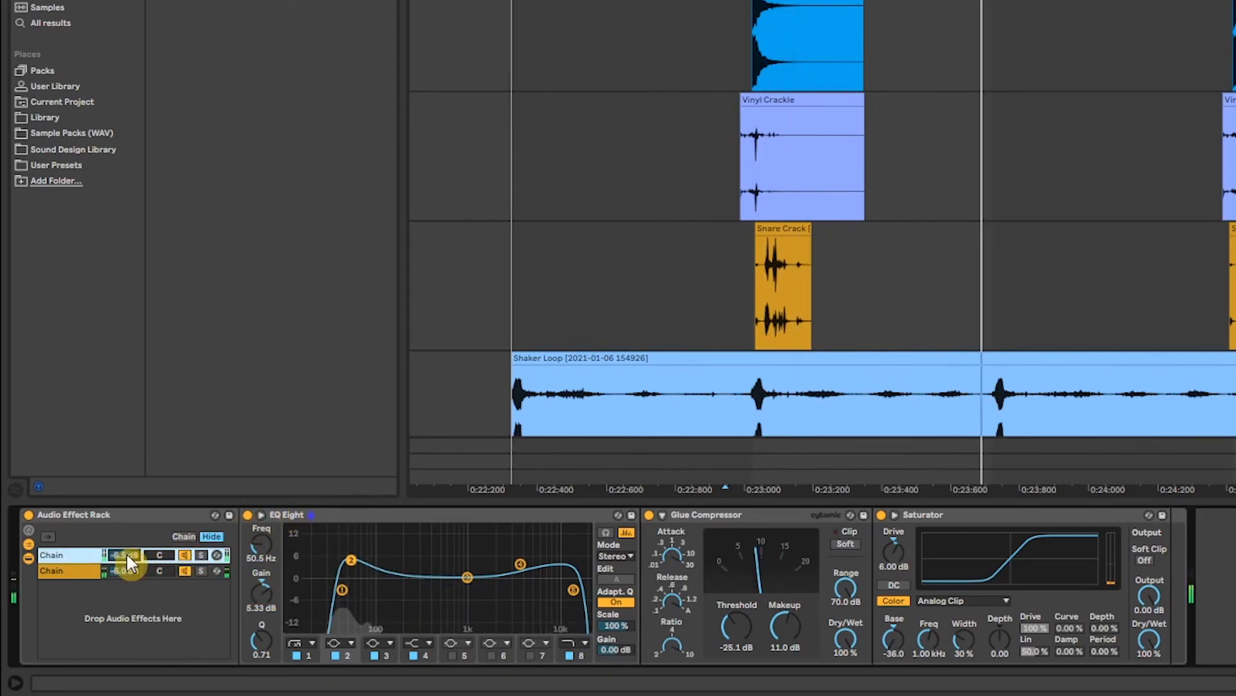
click(201, 555)
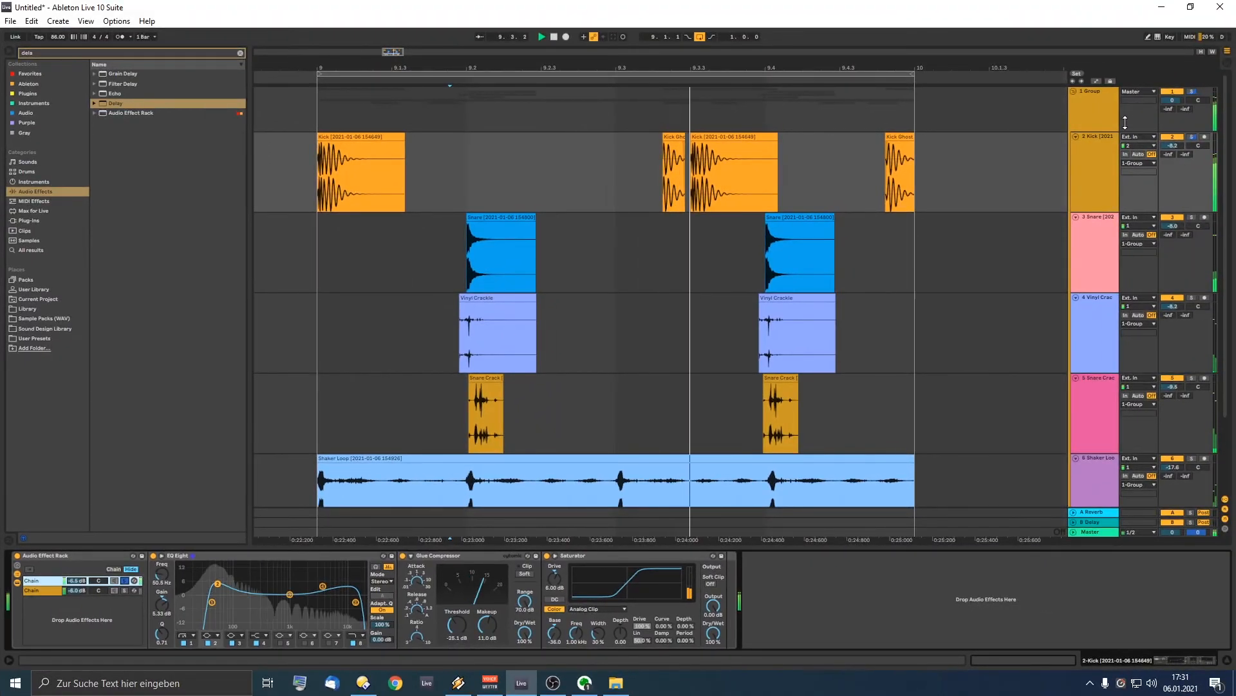
Step: Audition the soloed Kick track, then replay the loop from the Snare track
key(space)
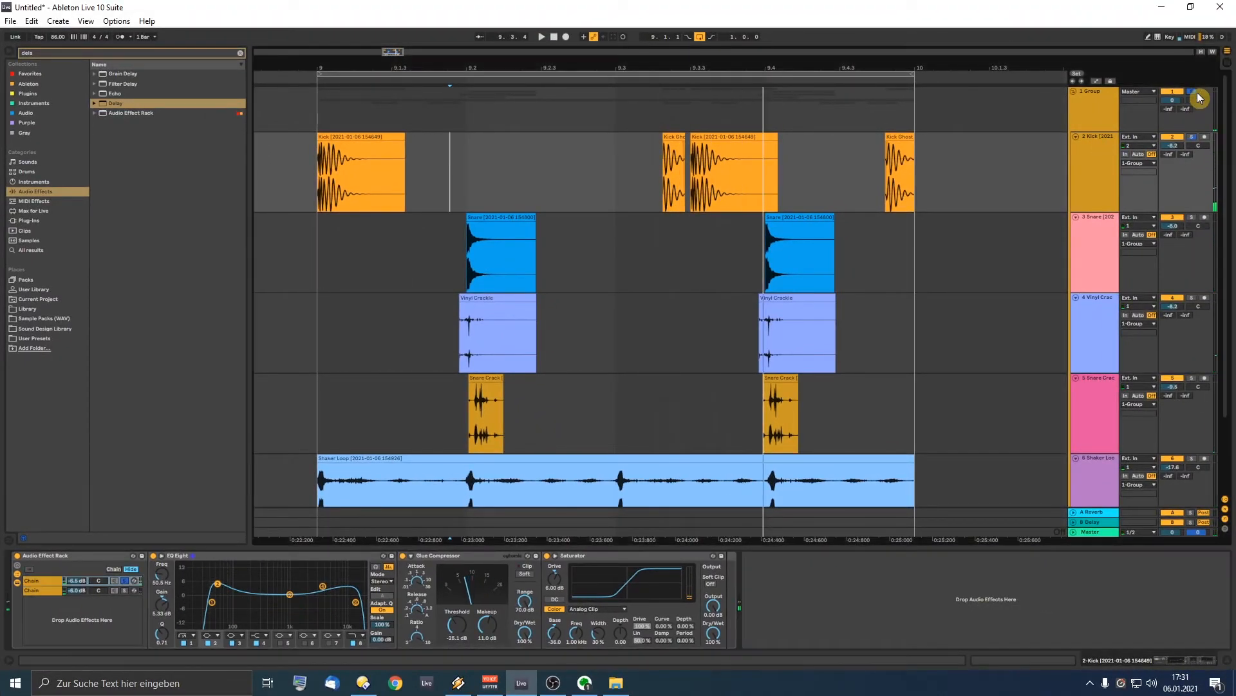
click(1192, 136)
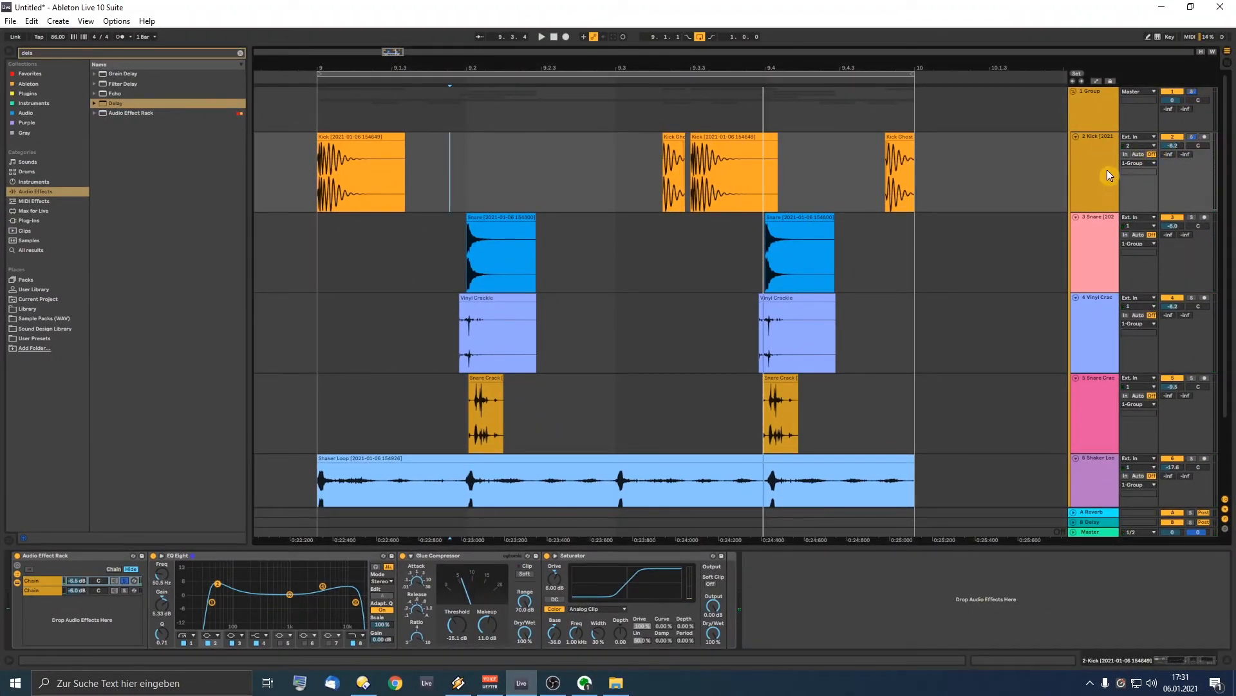
click(128, 581)
key(space)
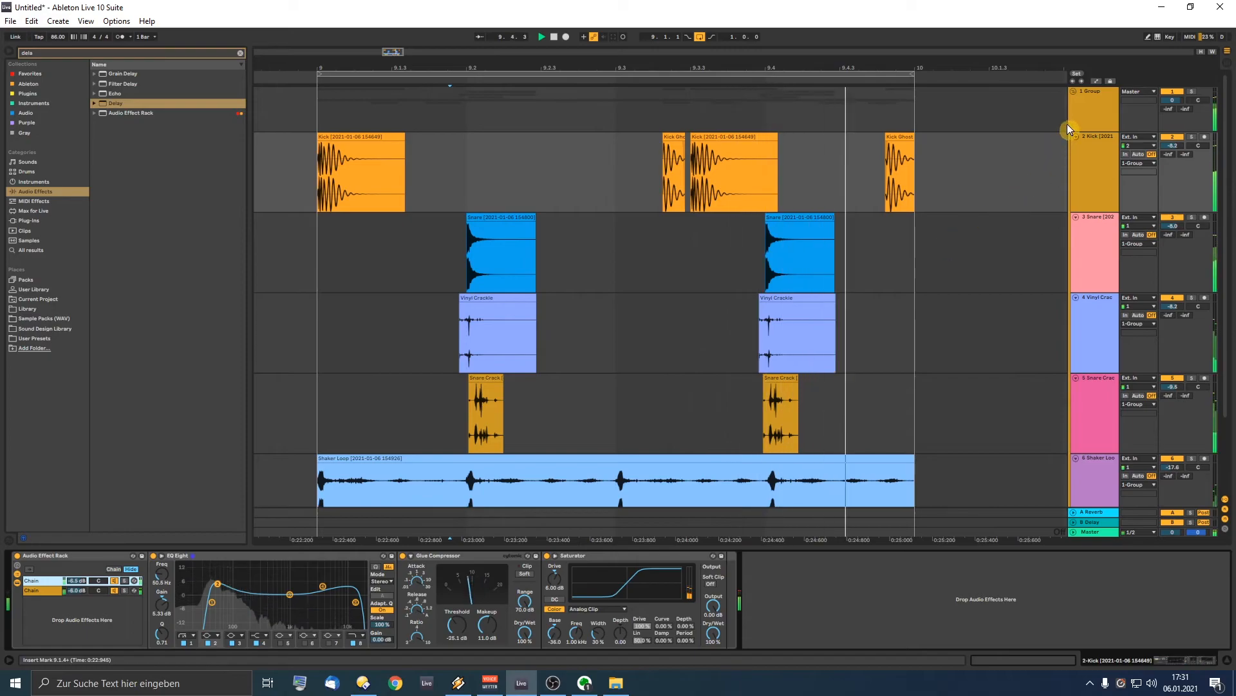
click(1088, 111)
key(space)
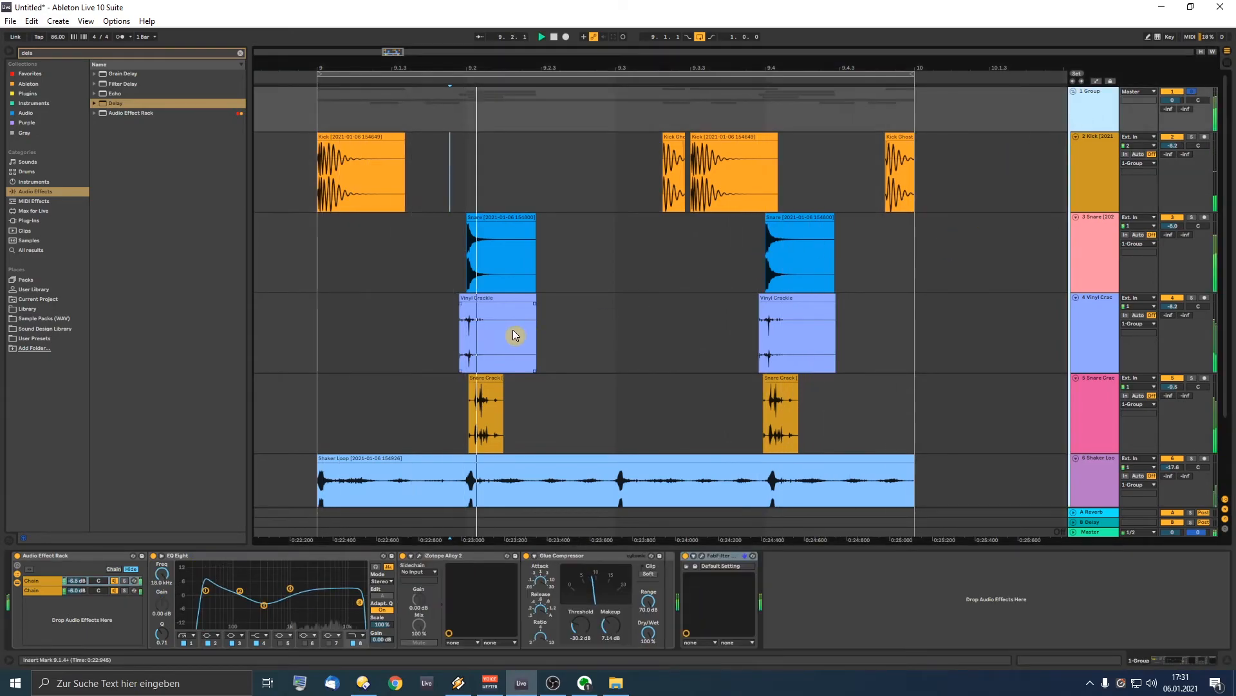
key(space)
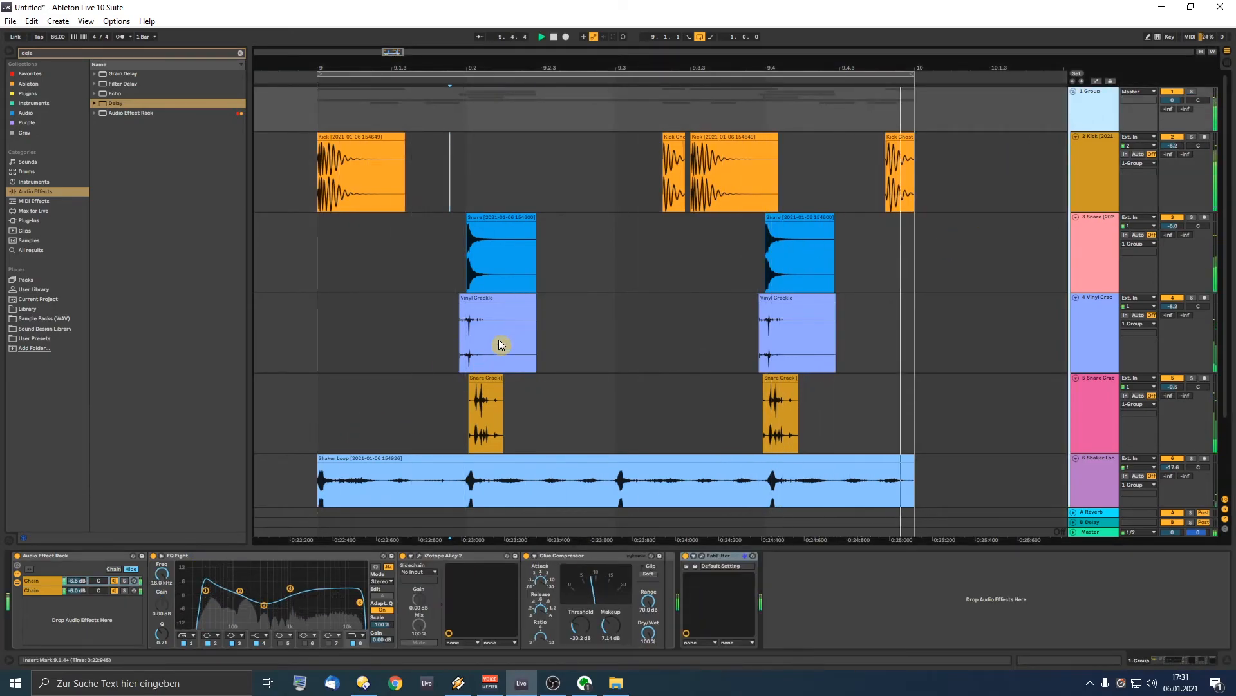
click(295, 257)
key(space)
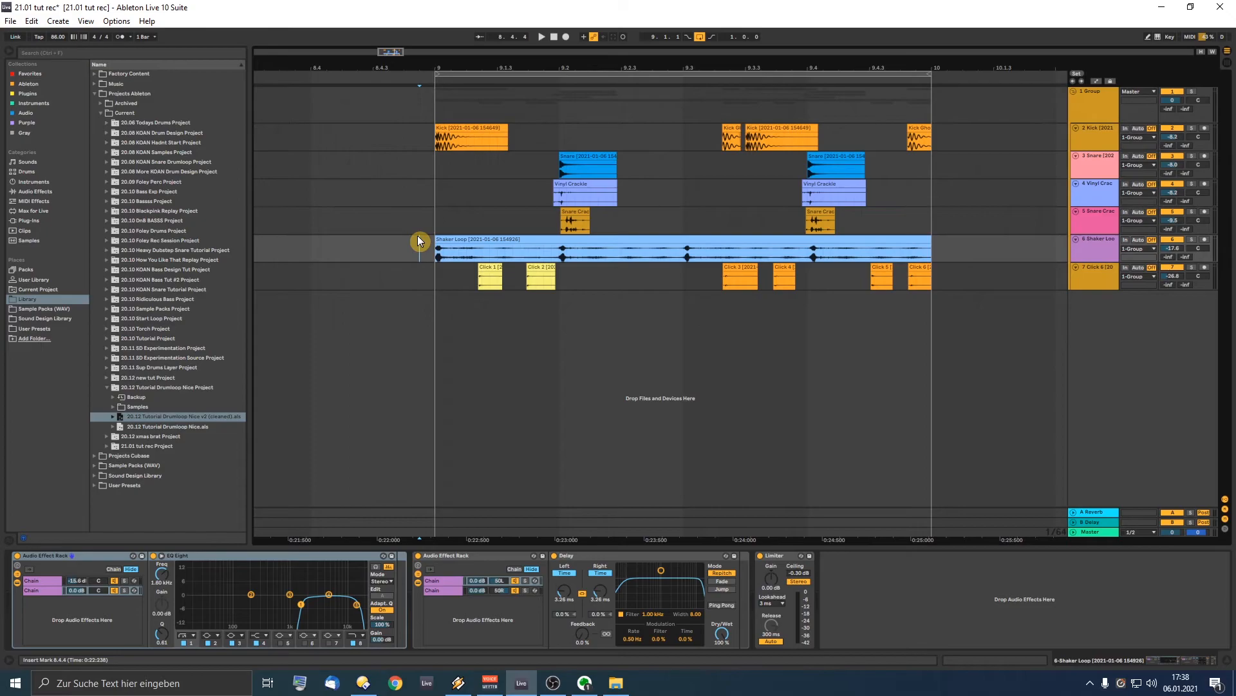
Step: Inspect the effect chains on the Group and Kick tracks
click(1084, 107)
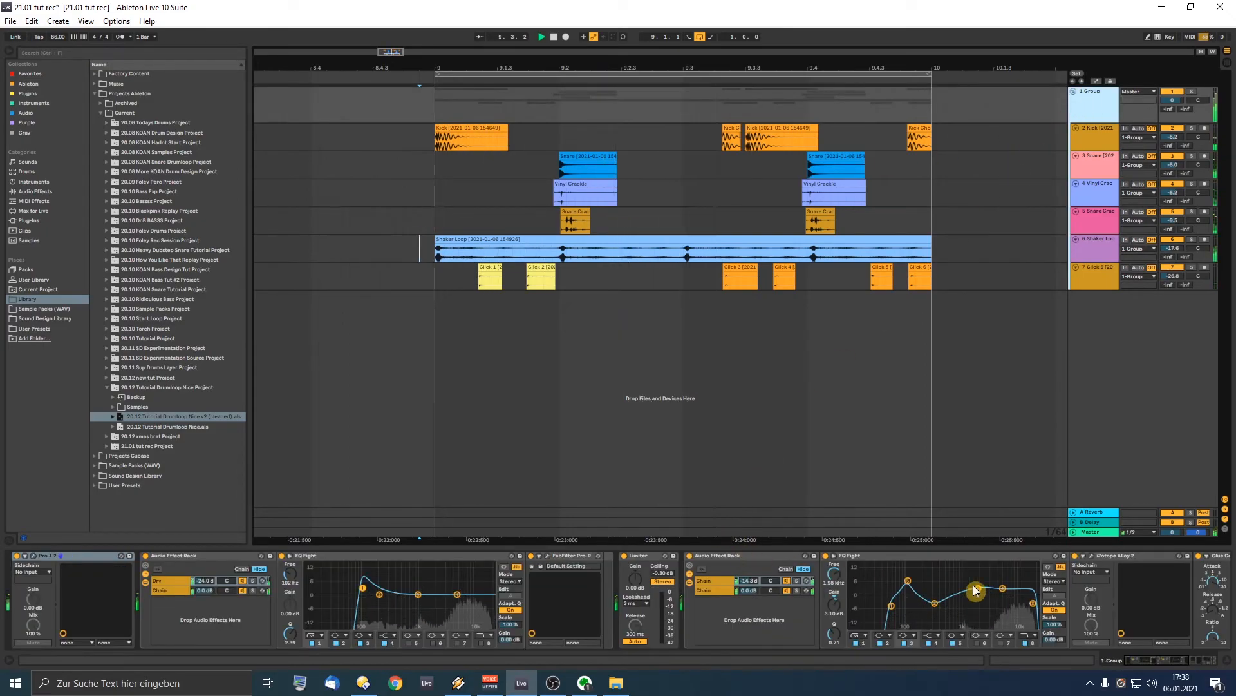
click(1176, 662)
drag(1176, 662, 1187, 664)
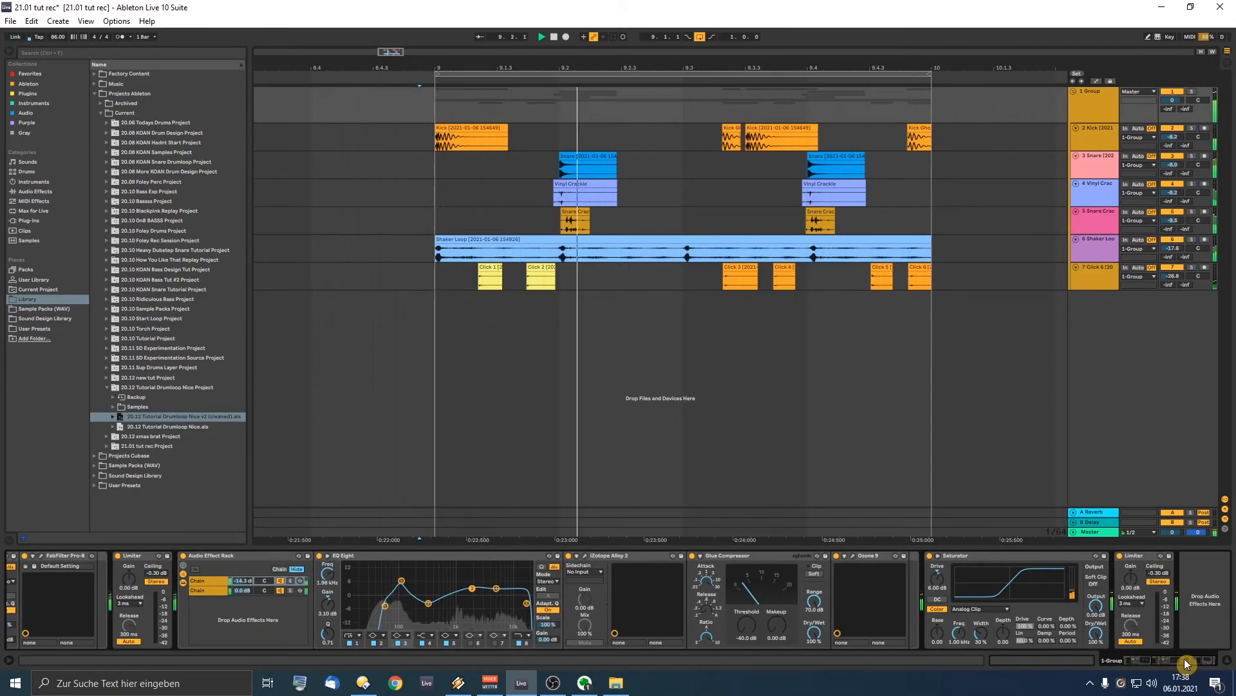
click(1107, 139)
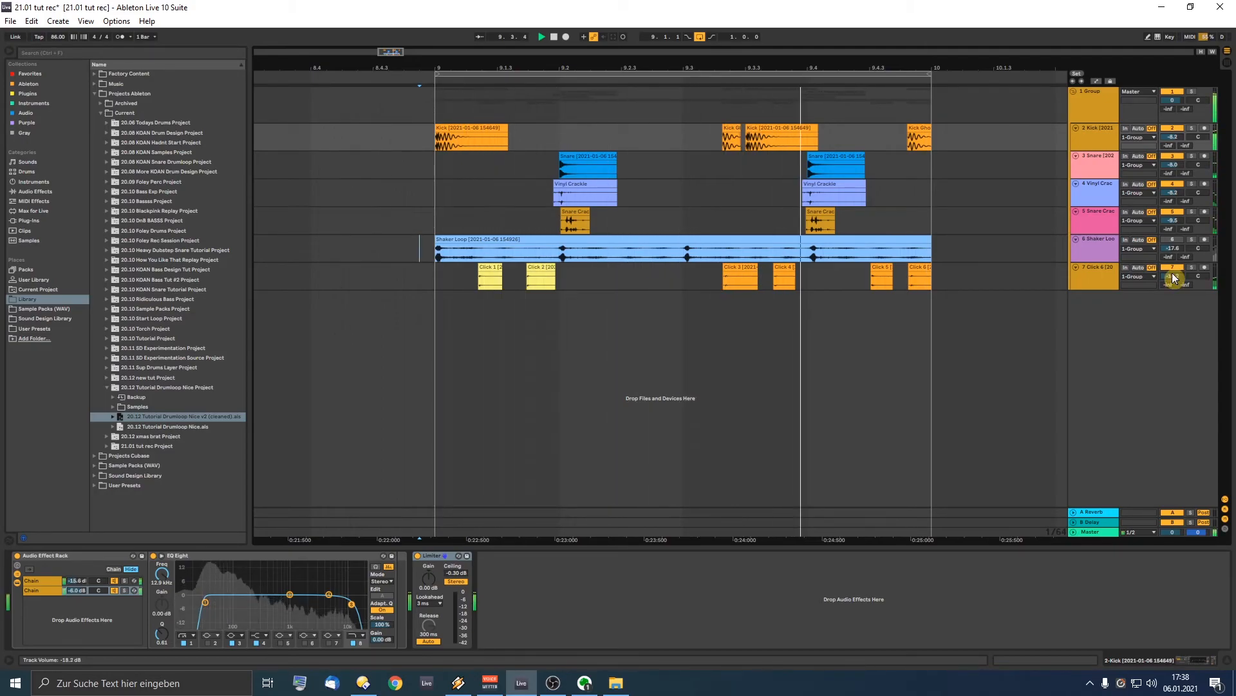
Step: Turn the Shaker Loop track on and lower it to about -24.8 dB
click(1174, 240)
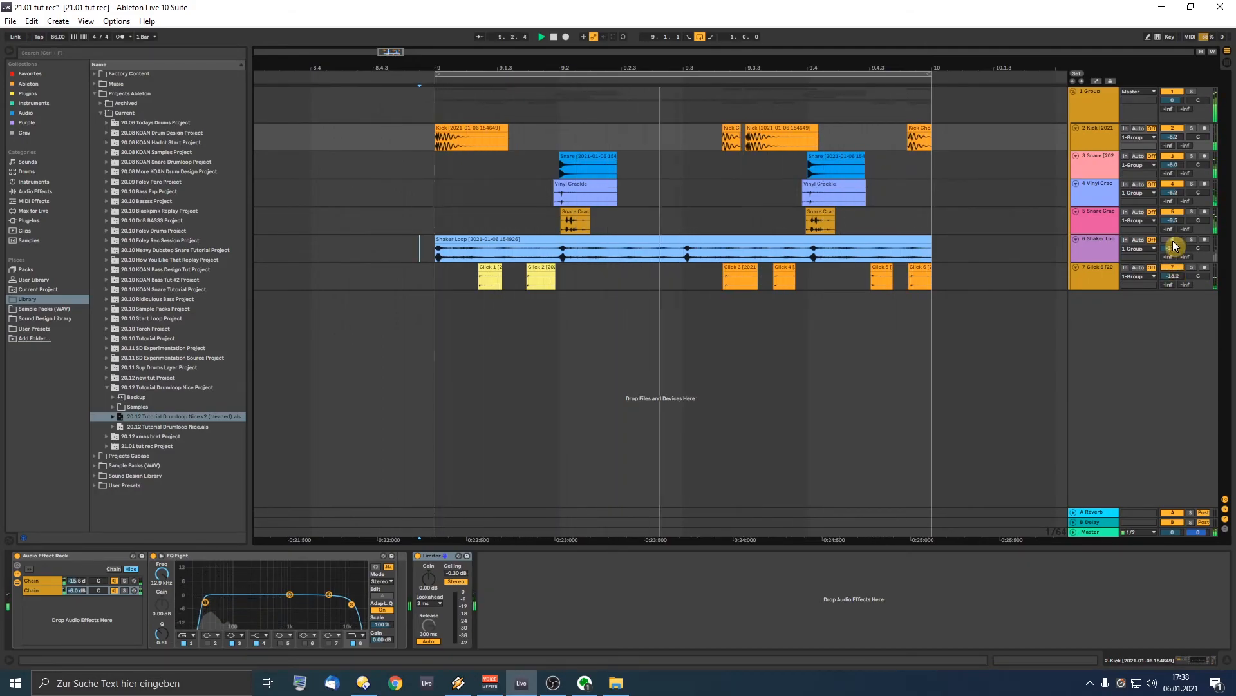
drag(1173, 249, 1175, 264)
click(1104, 251)
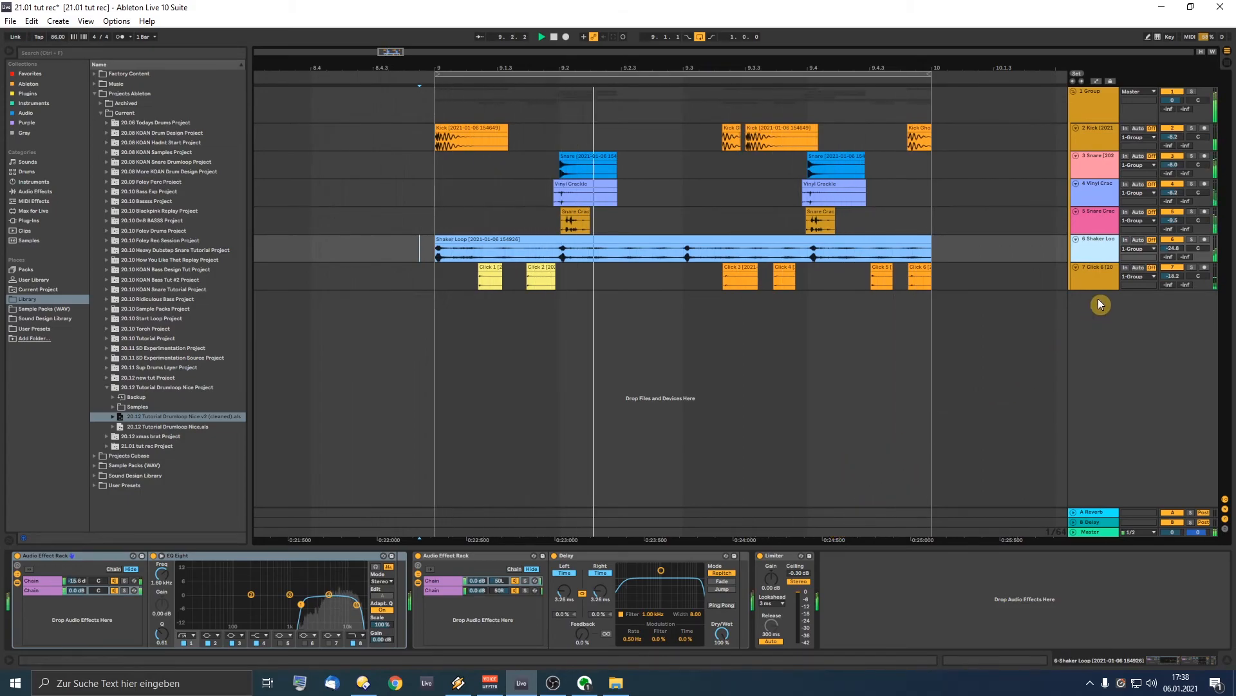
Step: Stop playback of the drum loop and insert a new audio track
key(space)
drag(639, 67, 603, 61)
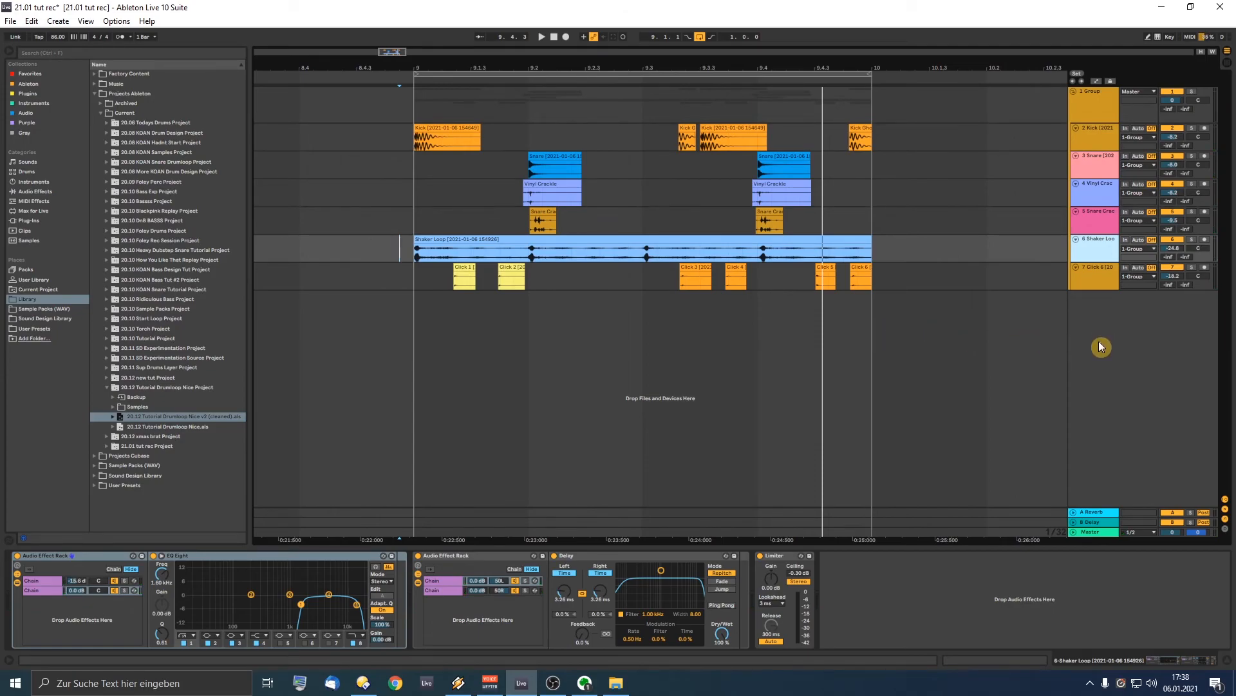
key(ctrl+t)
Step: Move the new 8 Audio track below the group and set its input to Resampling
drag(1091, 275, 1102, 413)
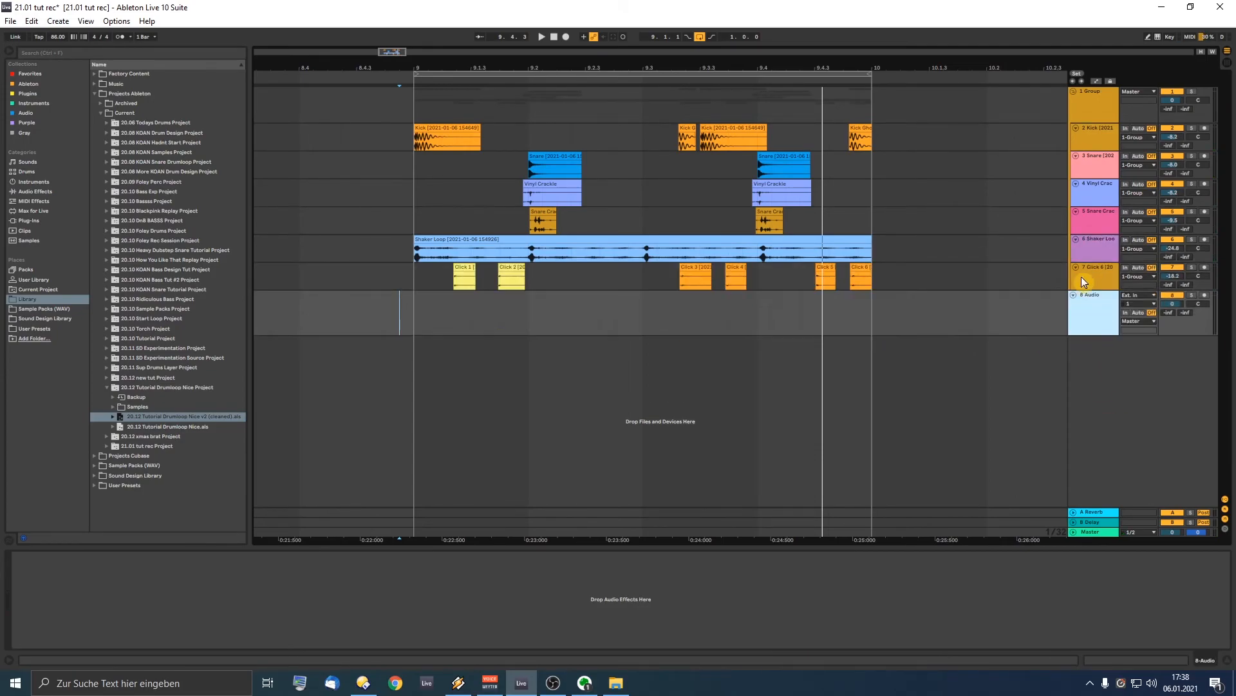
click(1141, 295)
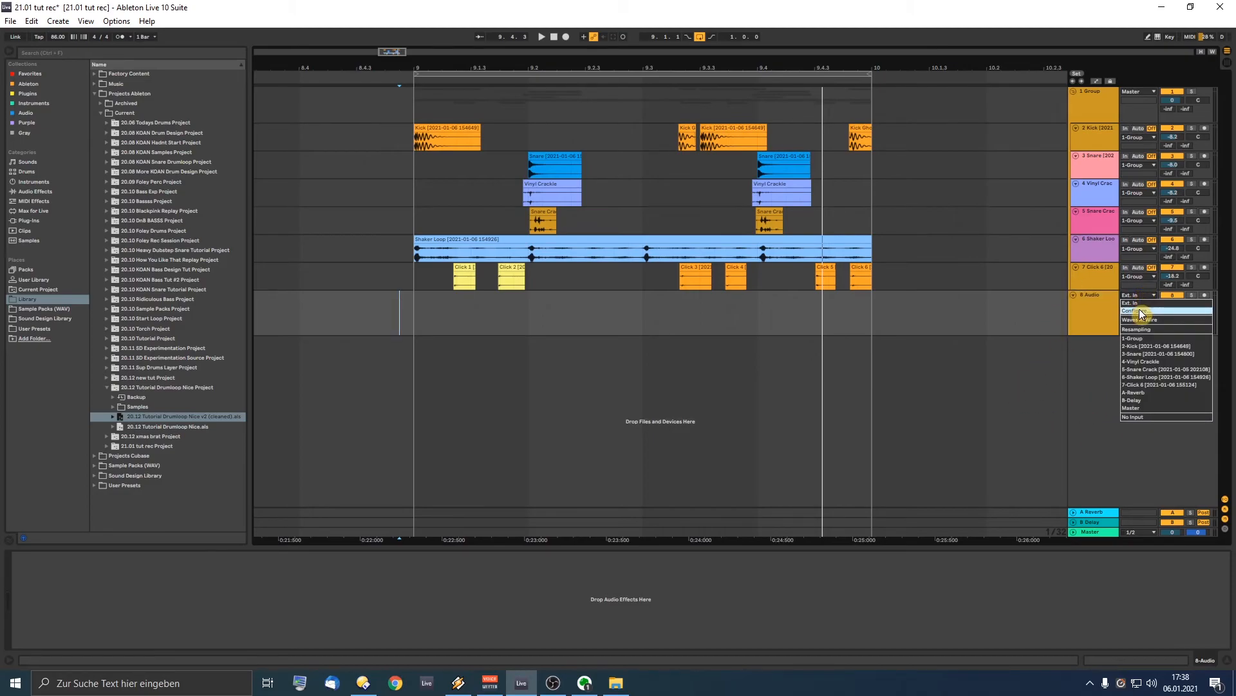
click(1137, 329)
click(385, 317)
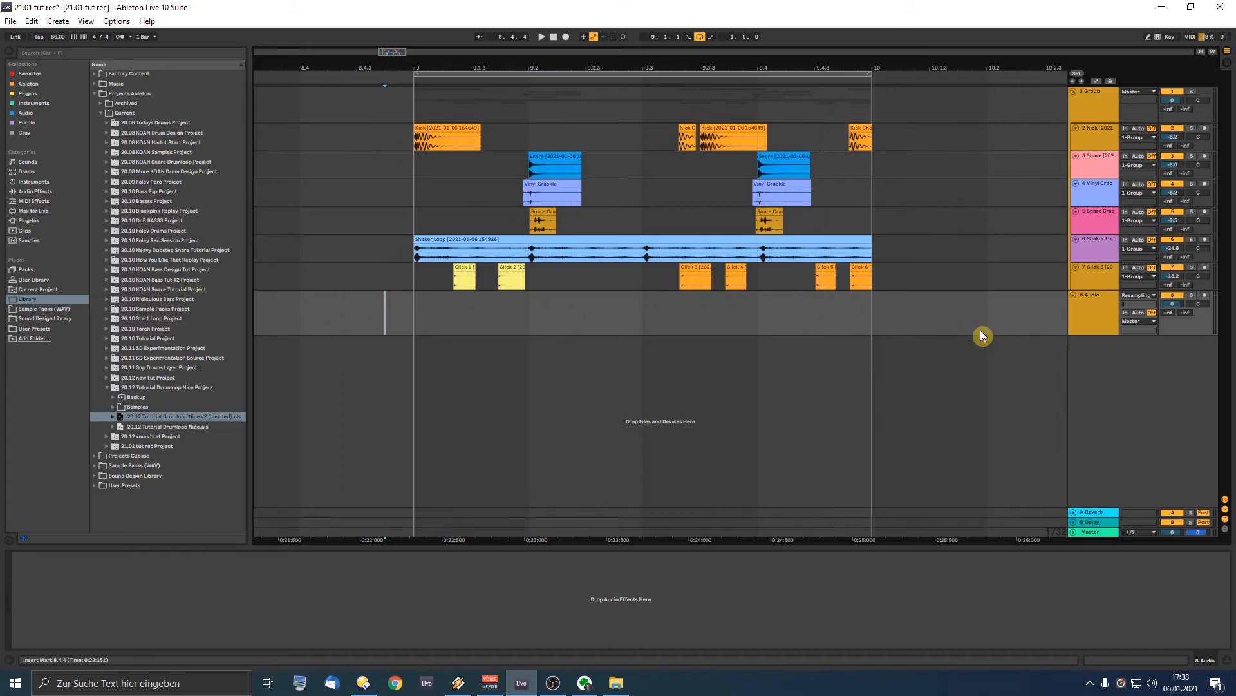
click(1090, 532)
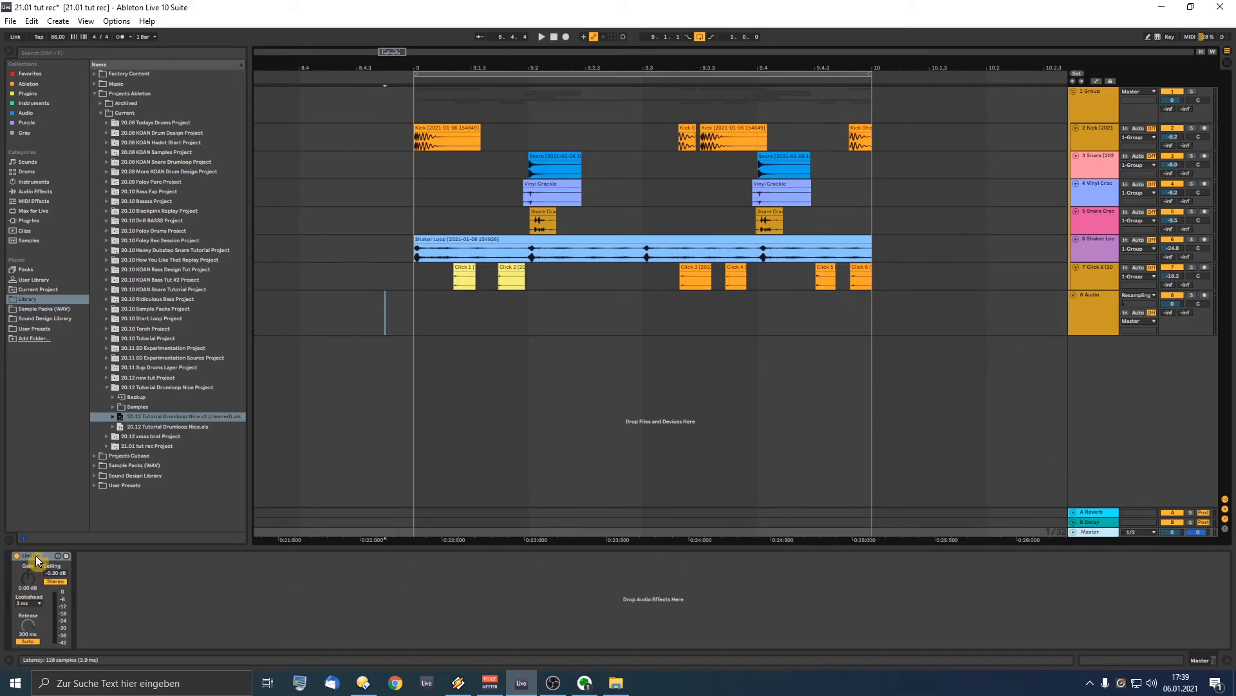
click(1113, 315)
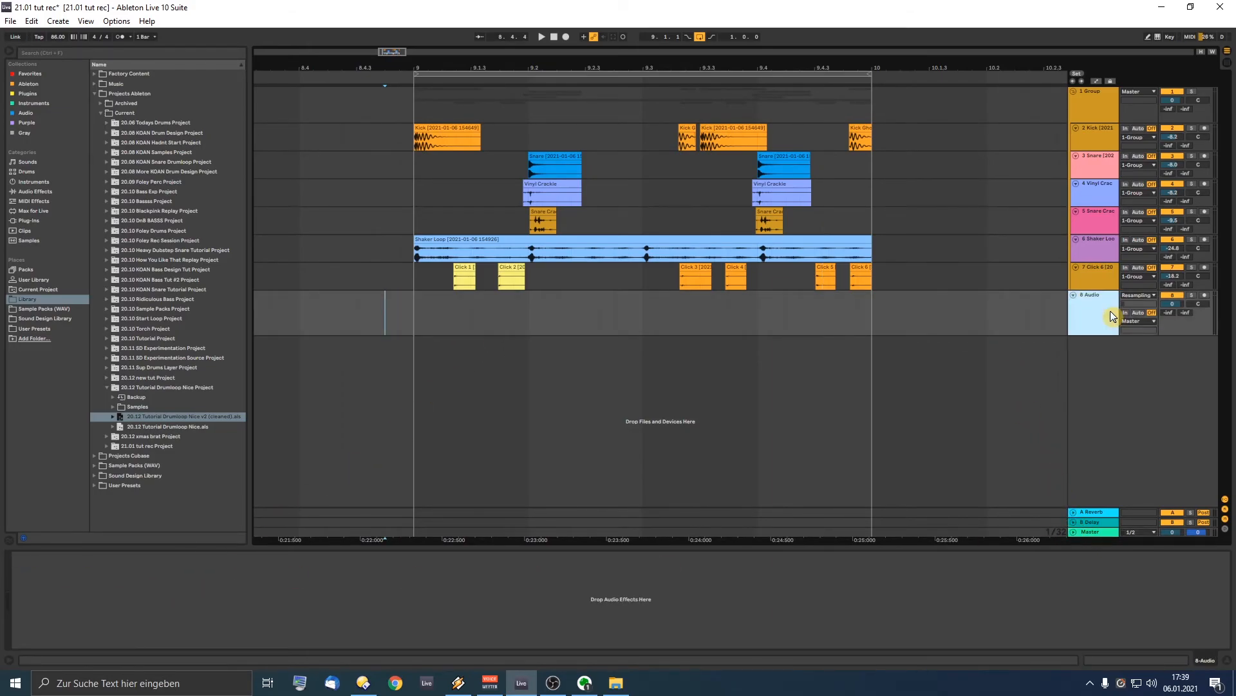
Step: From 8.4.3, arm track 8 with punch in/out and looping off, then record the loop
click(370, 313)
click(1205, 295)
click(688, 38)
click(700, 38)
click(712, 38)
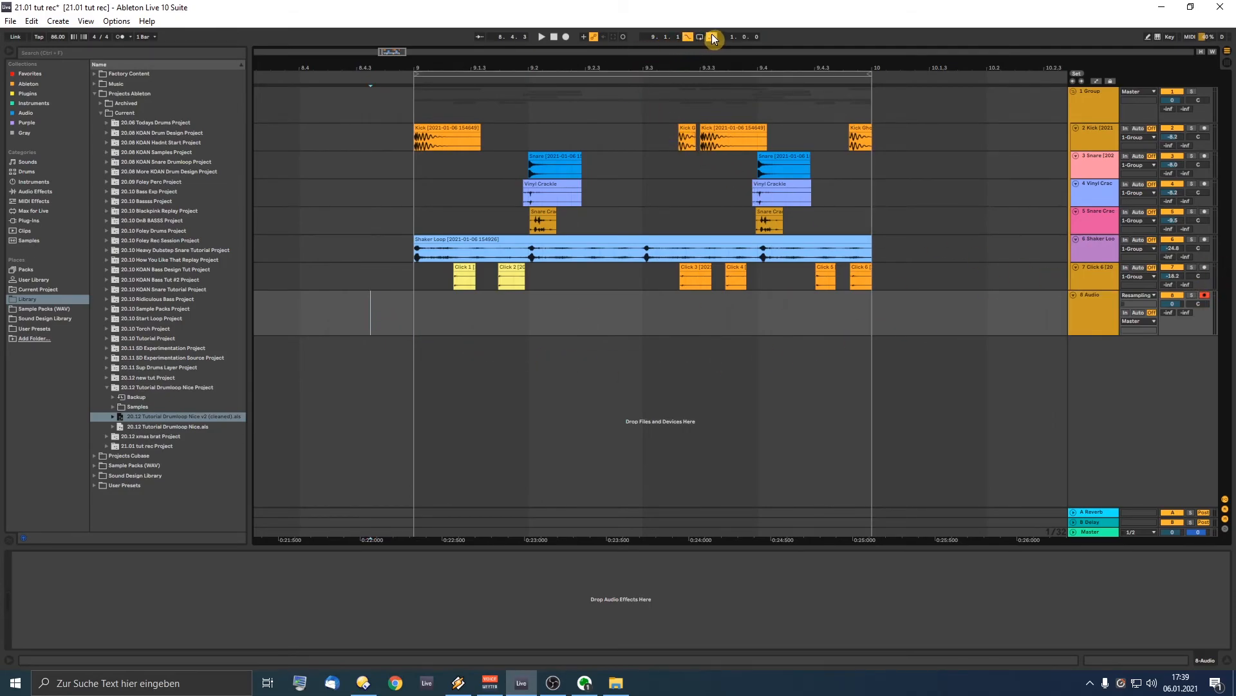
click(566, 37)
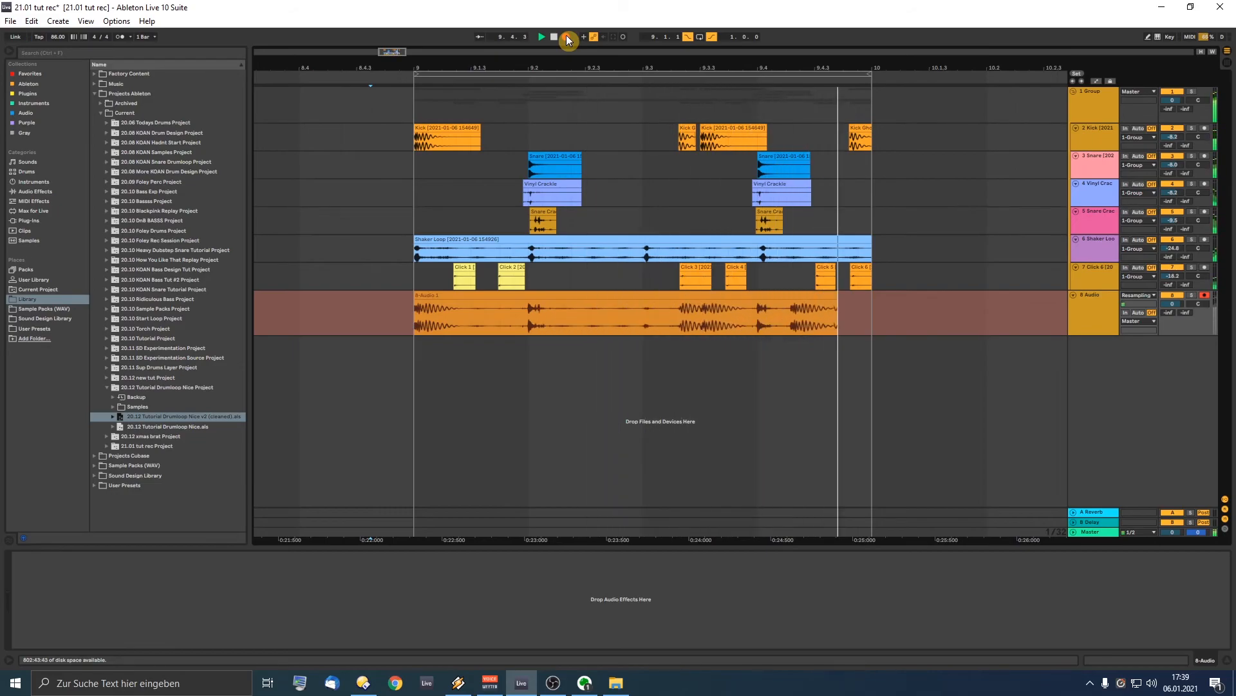
key(space)
drag(481, 69, 324, 33)
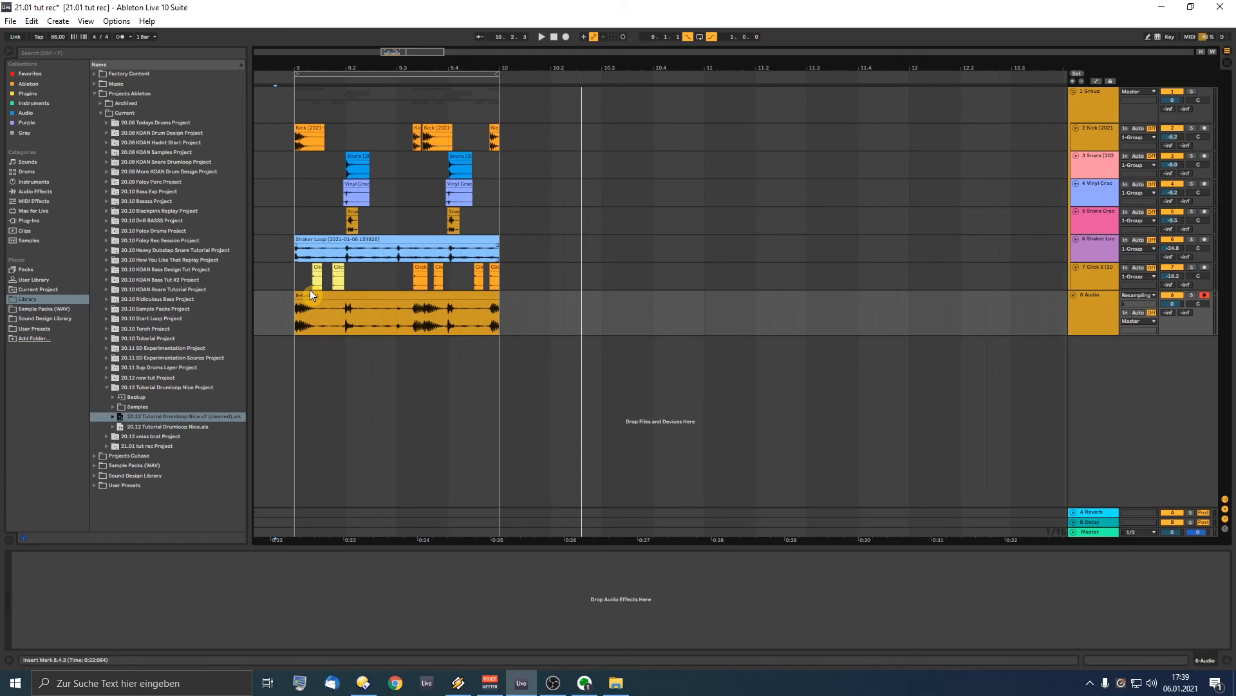
Step: Duplicate the recorded clip further along the track and play the copy back
drag(310, 293, 707, 305)
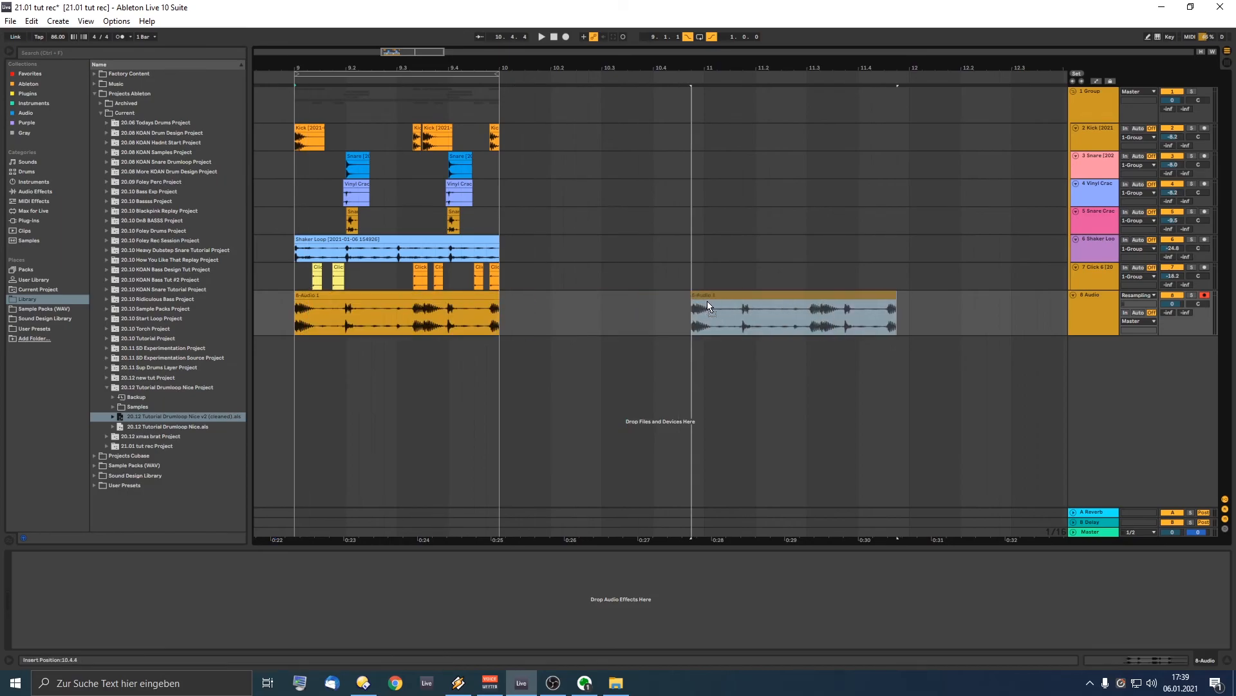
key(z)
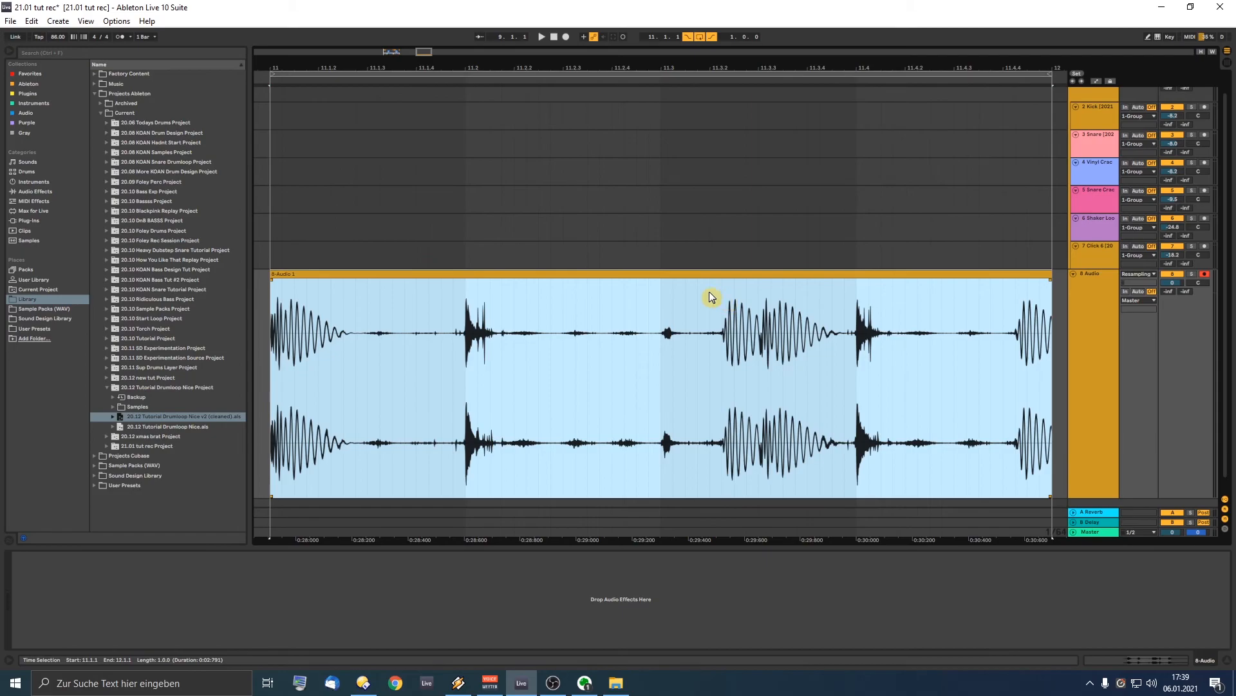
click(261, 319)
key(space)
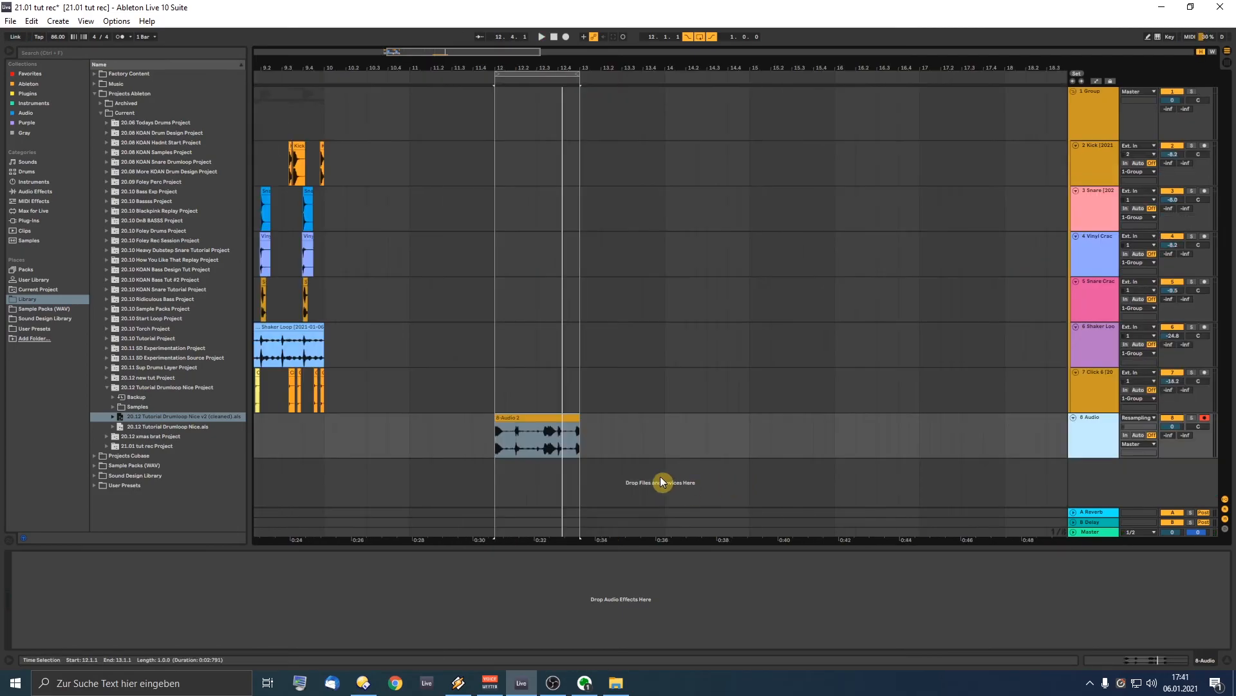
Step: Rename the 8-Audio 2 clip to '21.01 Smooth Hip Hop Drum Loop 86BPM'
click(517, 428)
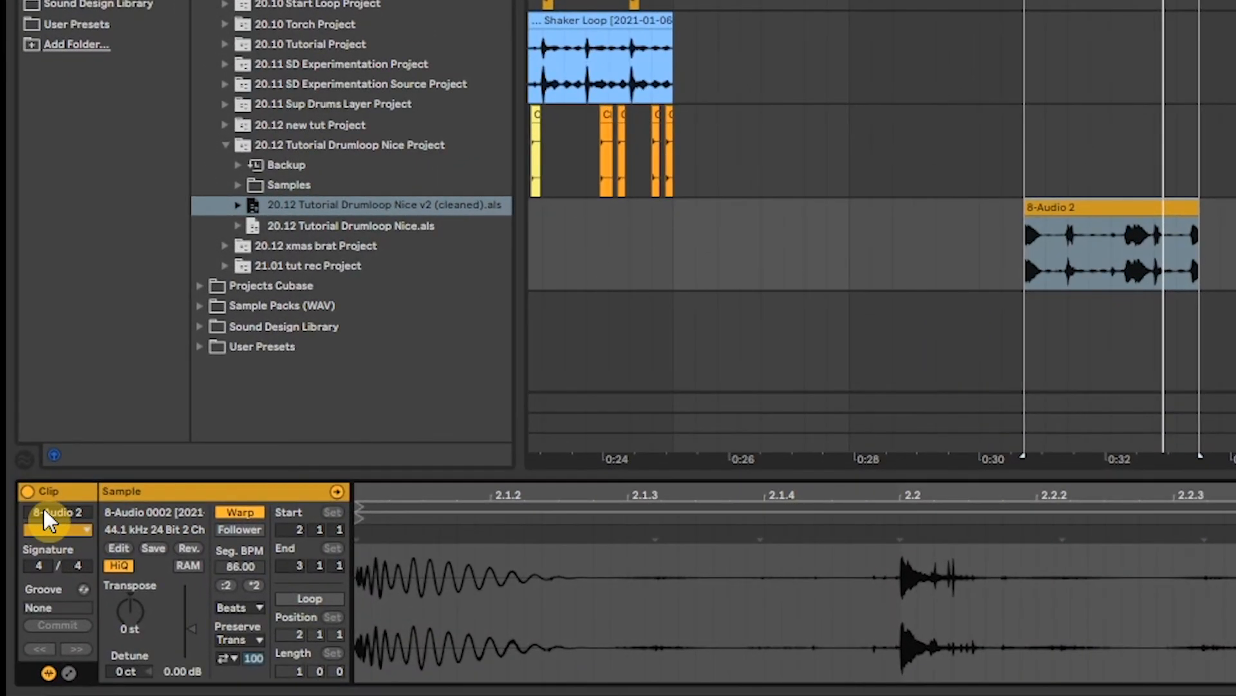
click(20, 565)
text(Hop)
key(BackSpace)
key(BackSpace)
key(BackSpace)
key(BackSpace)
key(BackSpace)
key(BackSpace)
text(Smooth Hip Hop Drum Loop 86BPM)
key(Return)
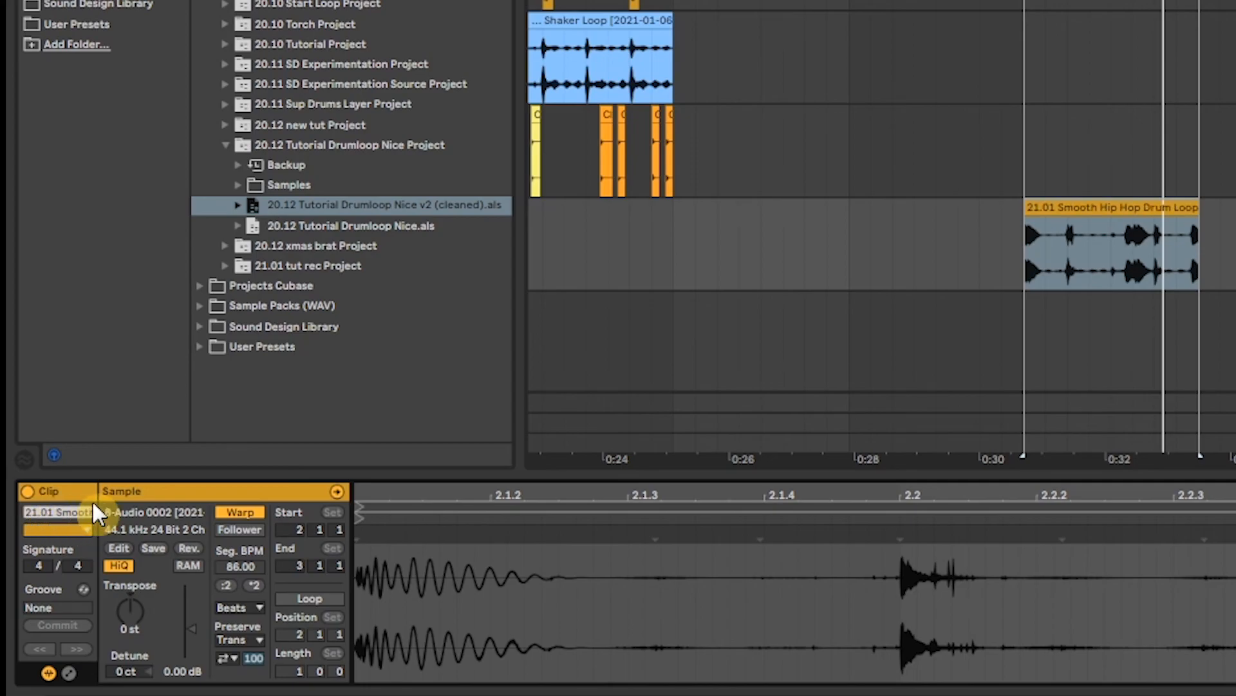
Step: Rename the clip's recorded wav file to '21.01 Smooth Hip Hop Drum Loop 86BPM'
click(162, 518)
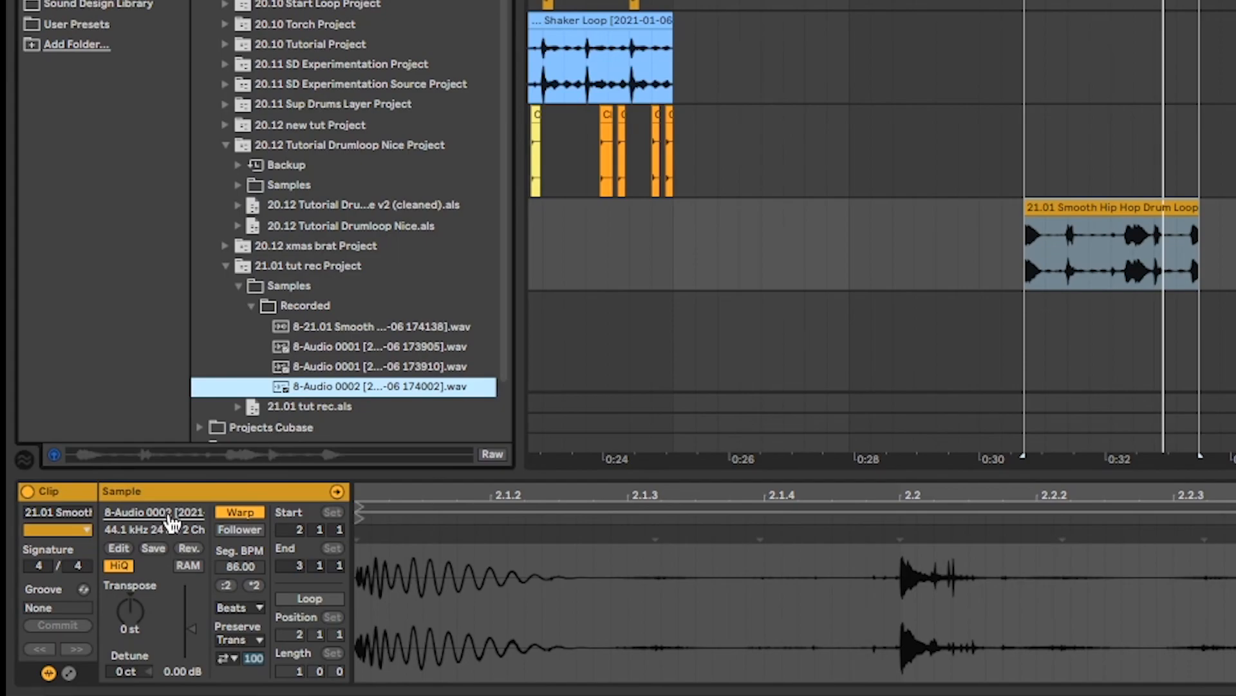
key(ctrl+r)
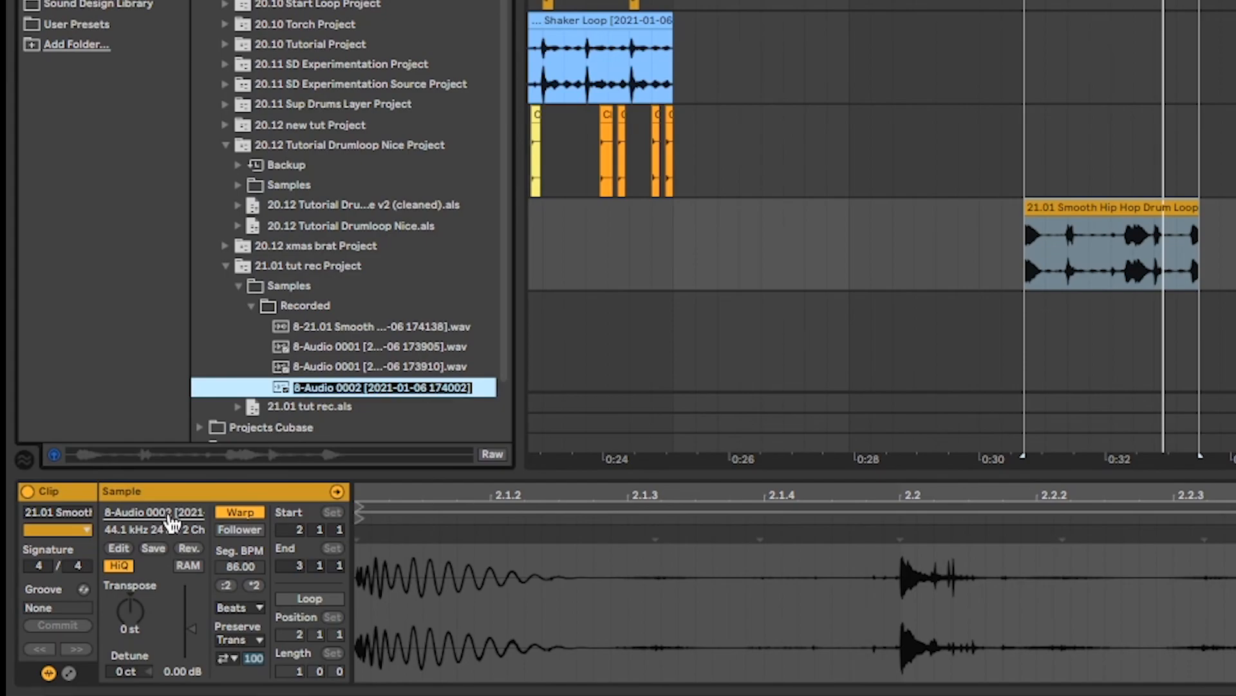
text(21.01 Smooth Hip Hop Drum Loop 86BPM)
key(Return)
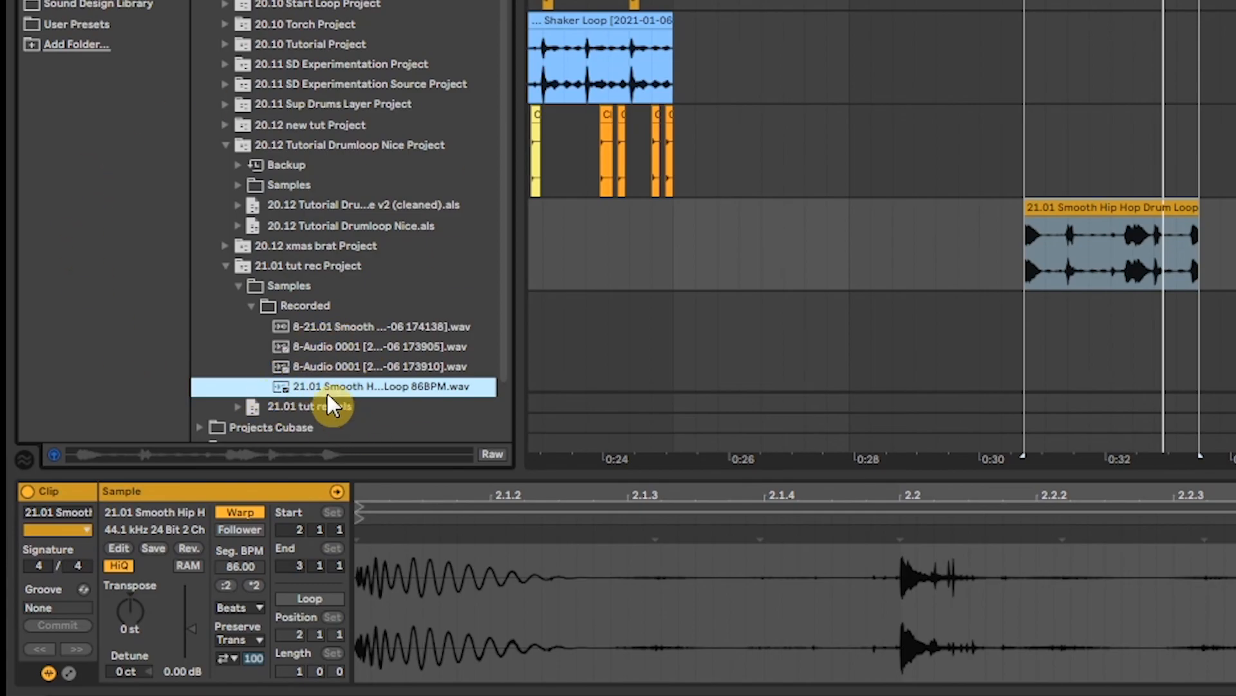
Step: Add the renamed wav to the Sound Design Library and file it under Drums
drag(313, 387, 119, 26)
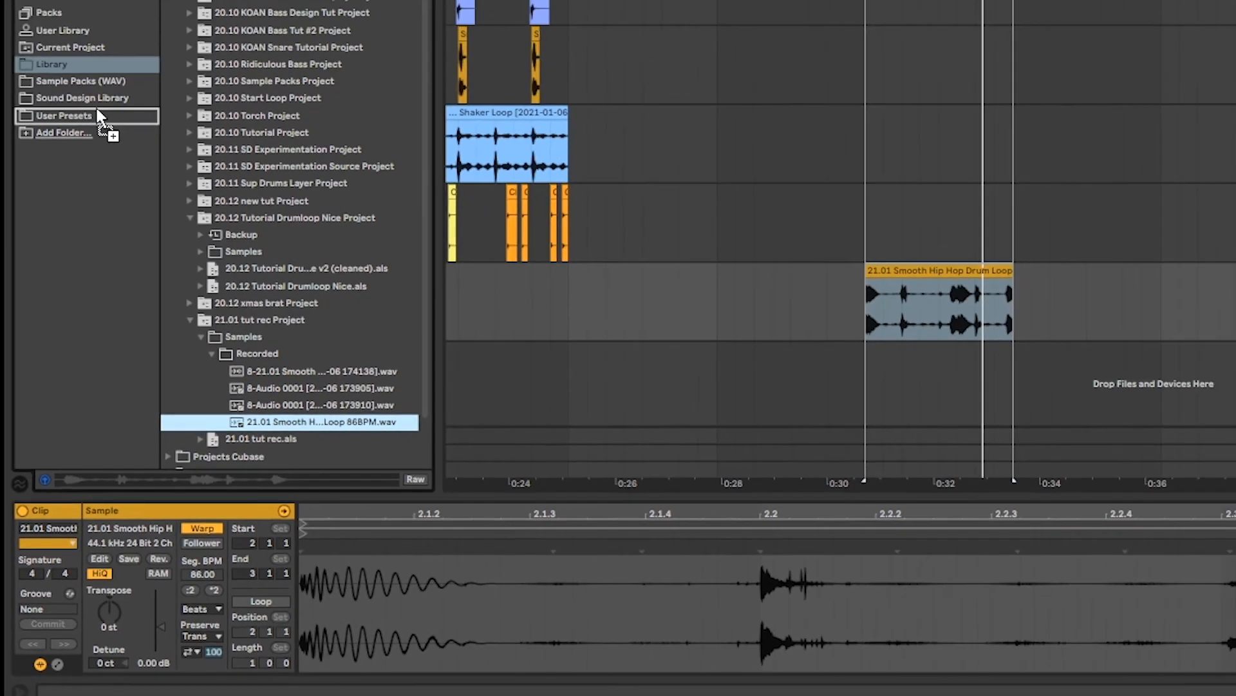
drag(97, 110, 100, 102)
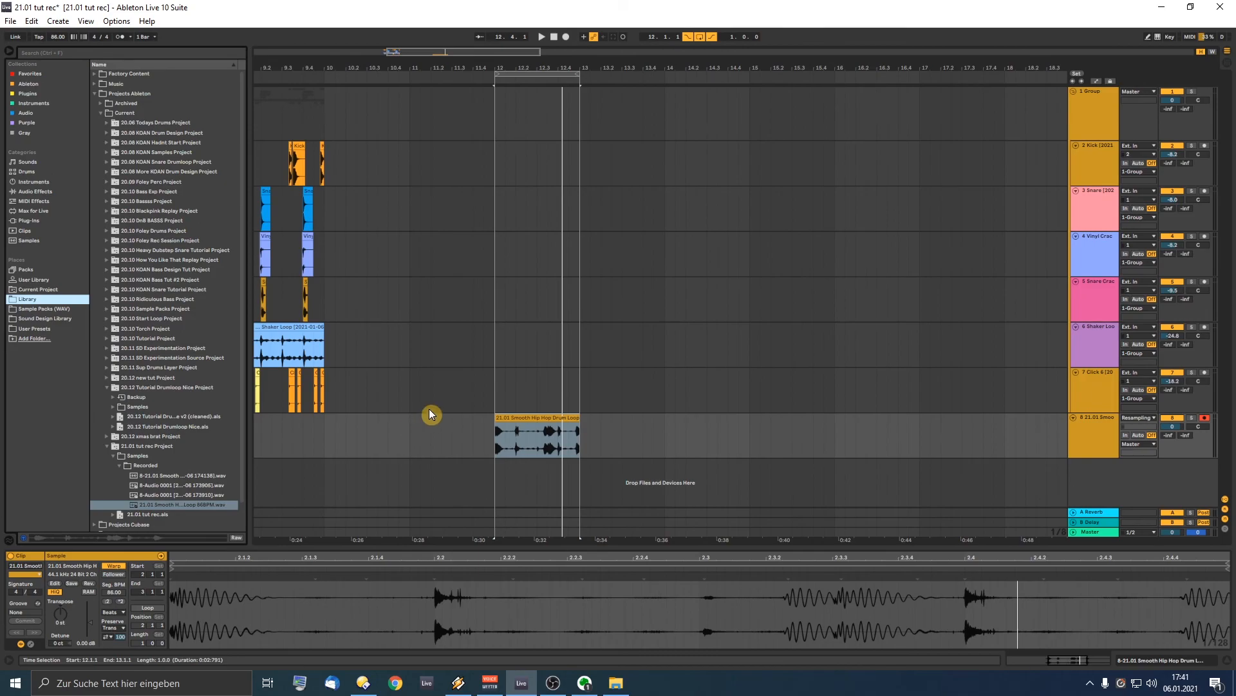
click(429, 409)
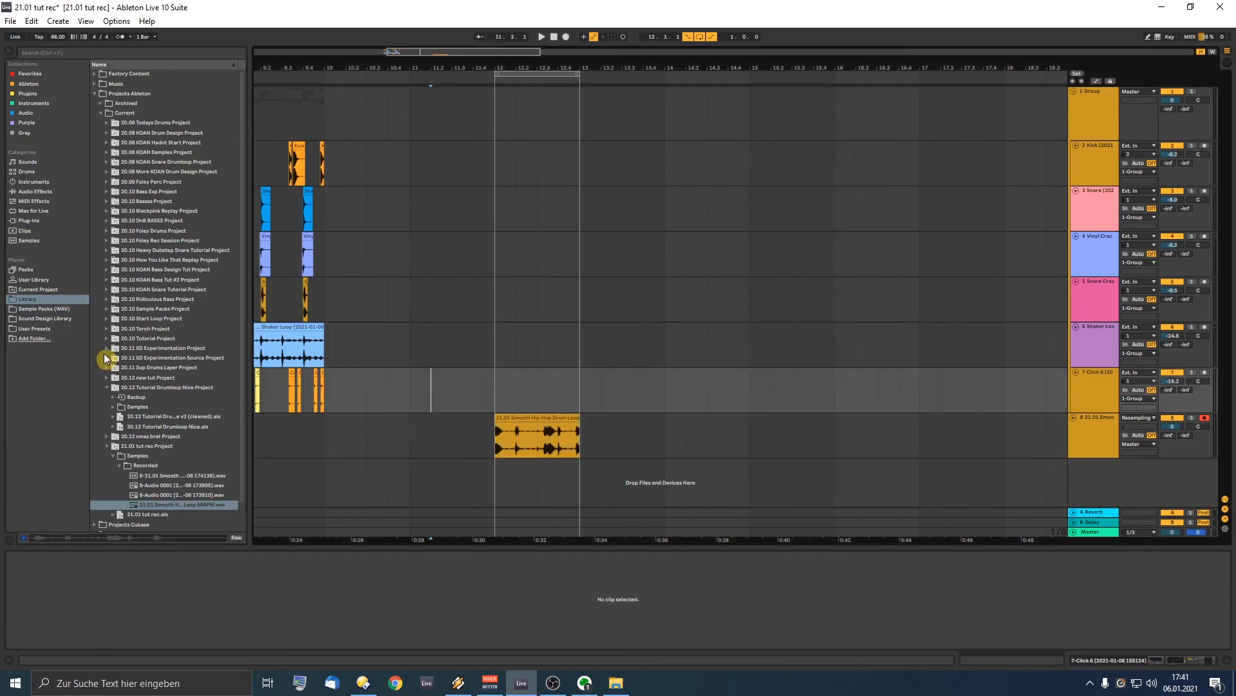
click(58, 319)
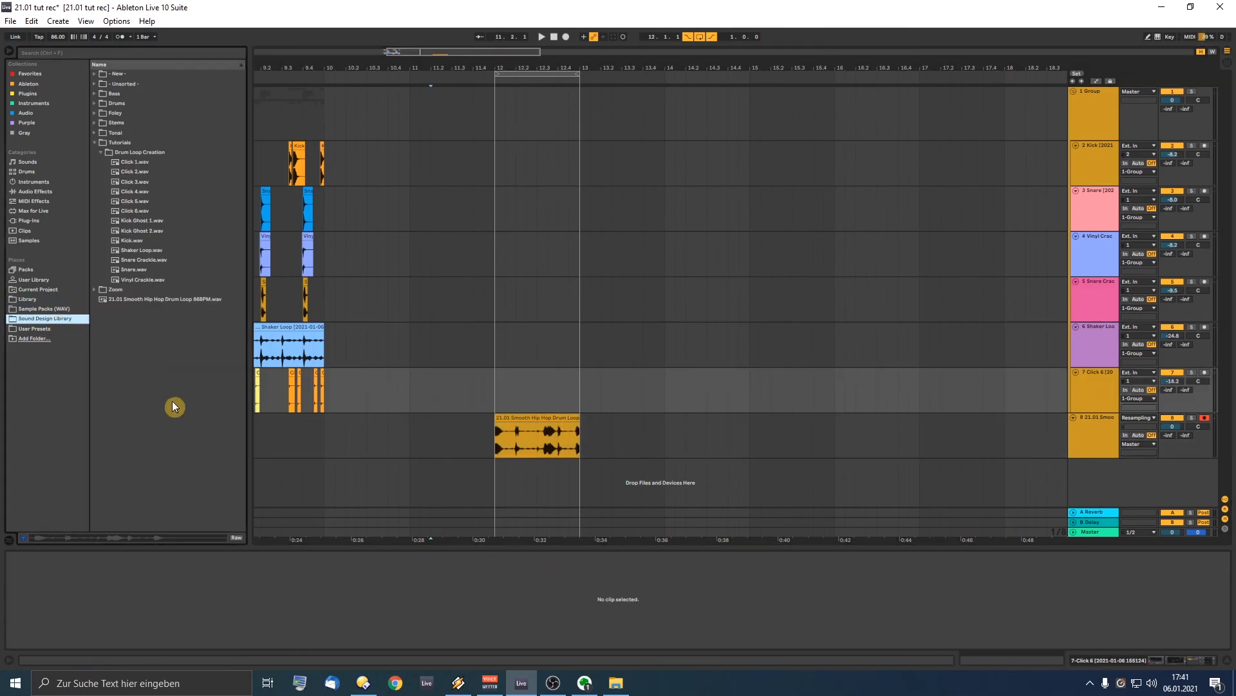
click(94, 142)
click(120, 161)
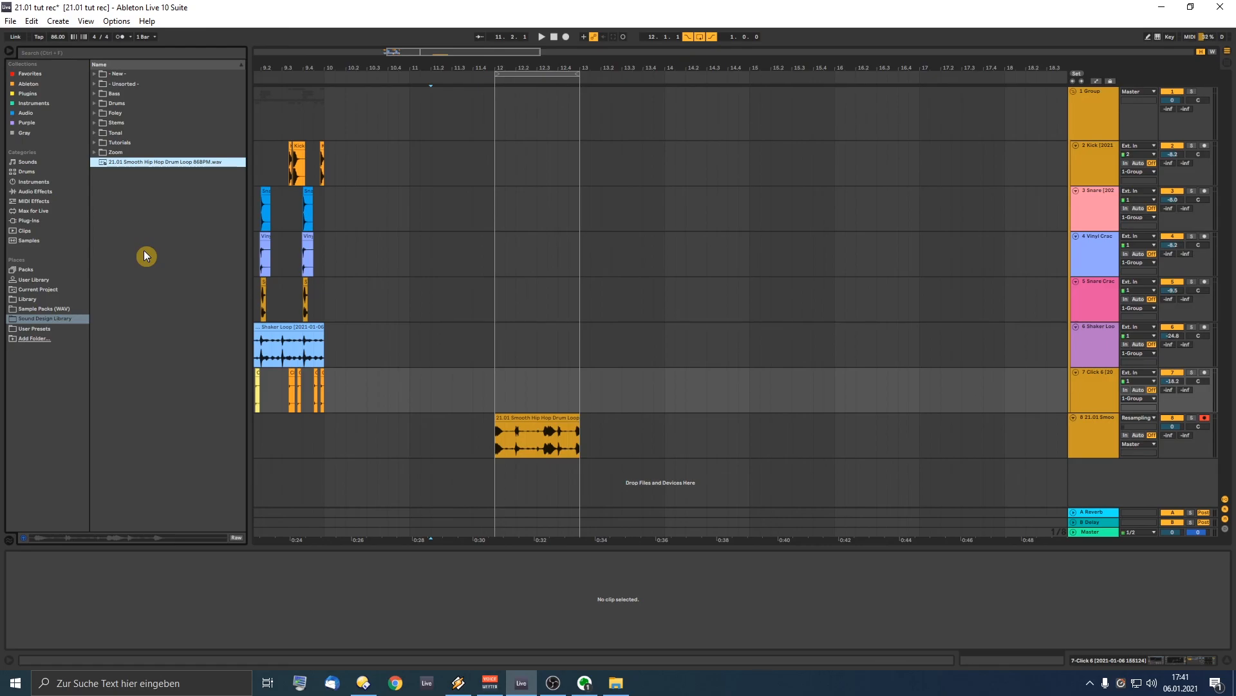
drag(113, 161, 104, 187)
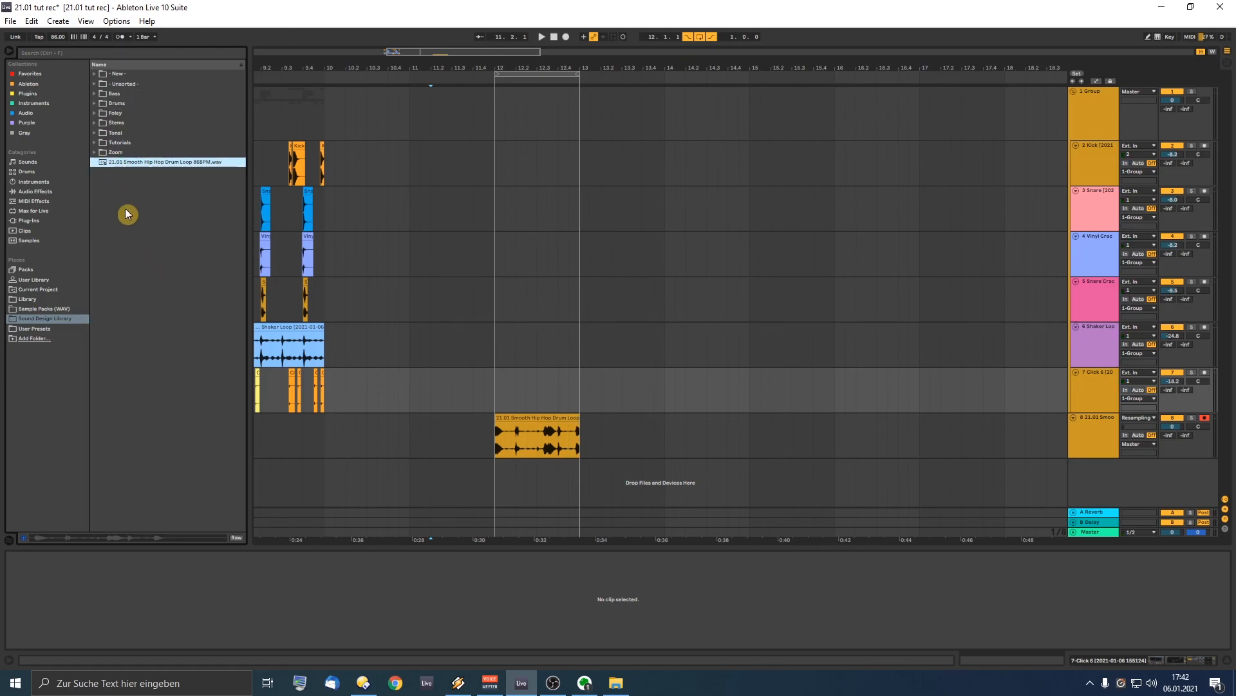
click(646, 394)
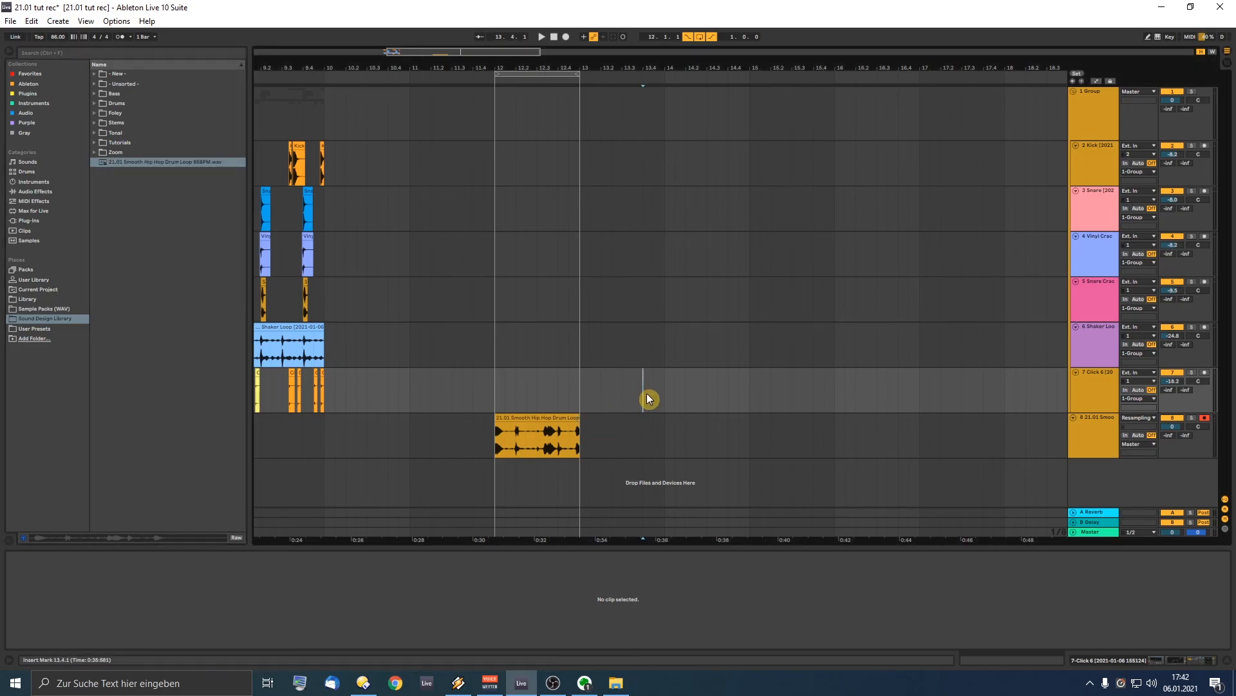